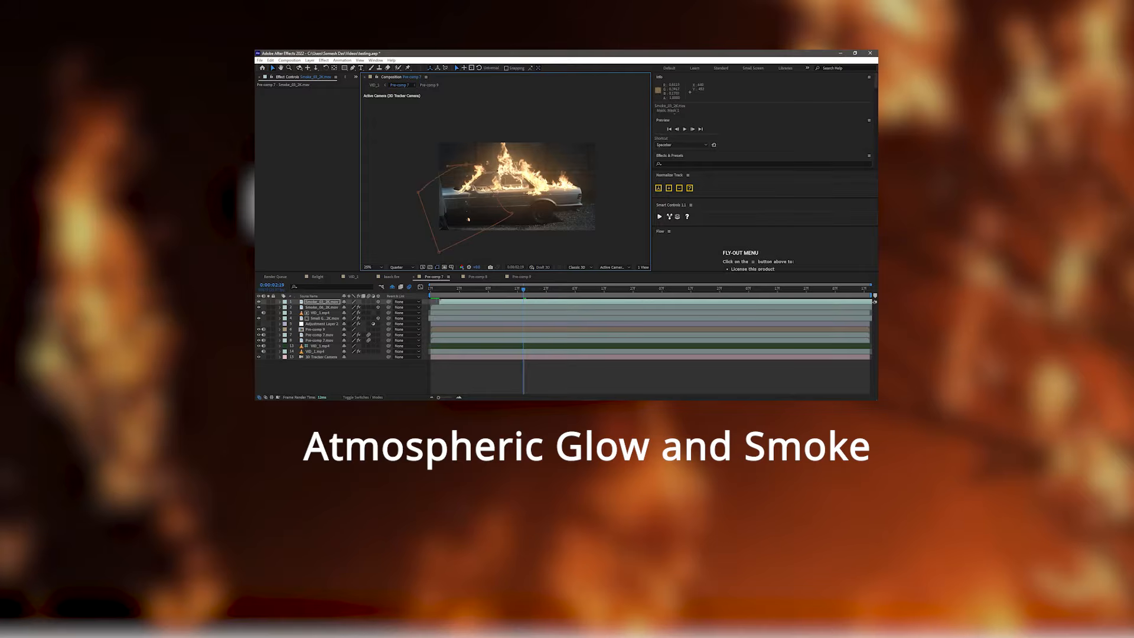
# Step: Play back the car footage and return the playhead to the start at 0:00:01:17
pyautogui.press('space')
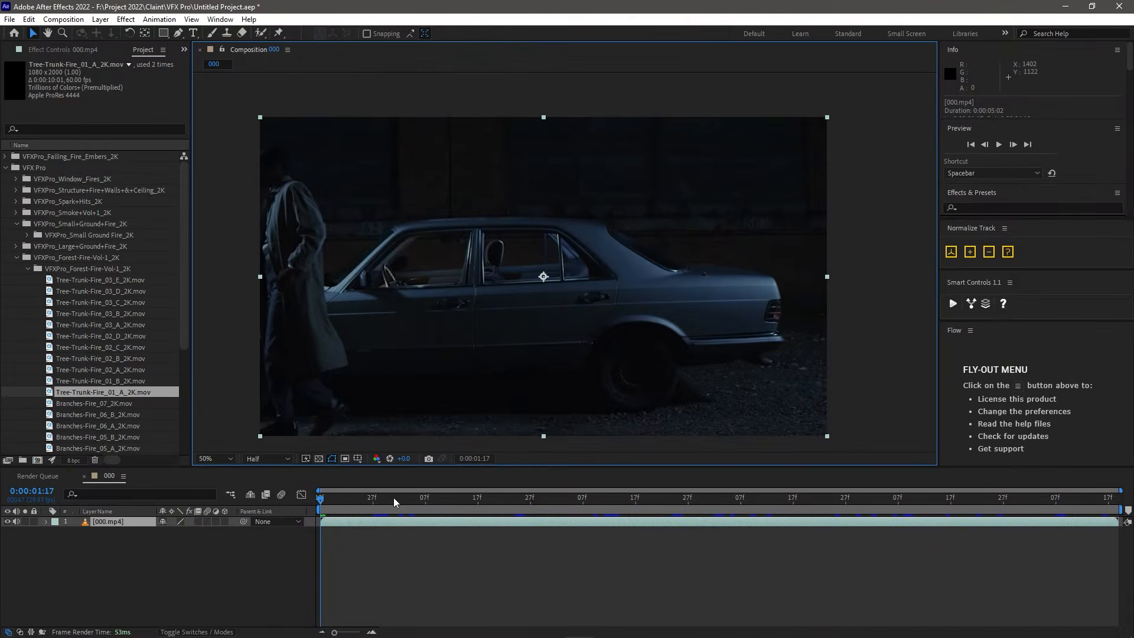
pyautogui.press('space')
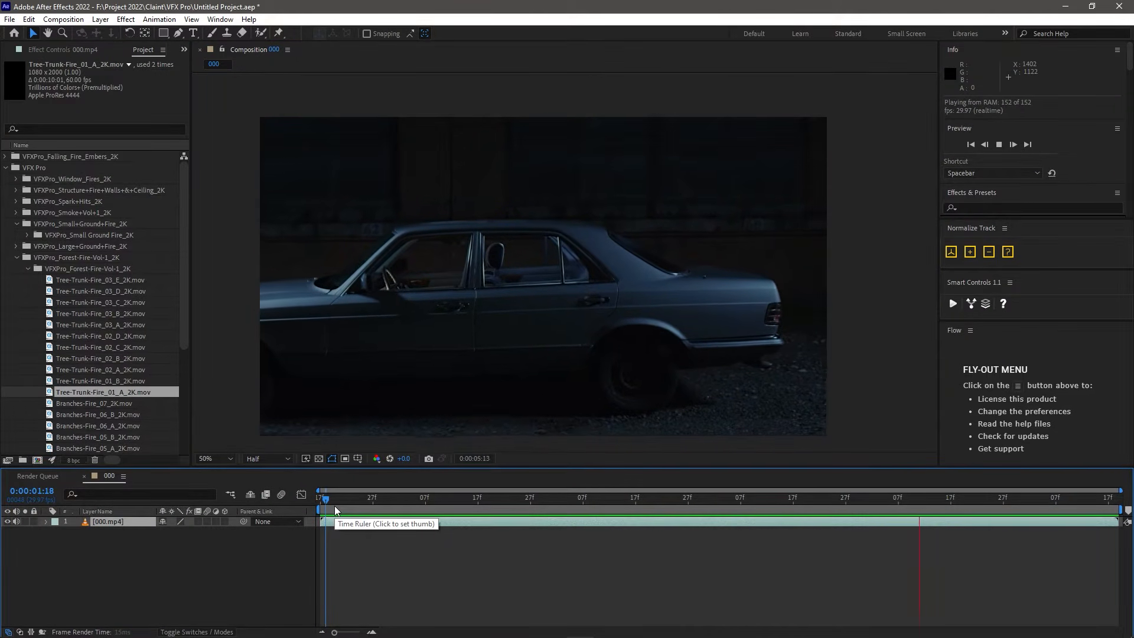
pyautogui.moveTo(334, 505); pyautogui.dragTo(307, 510)
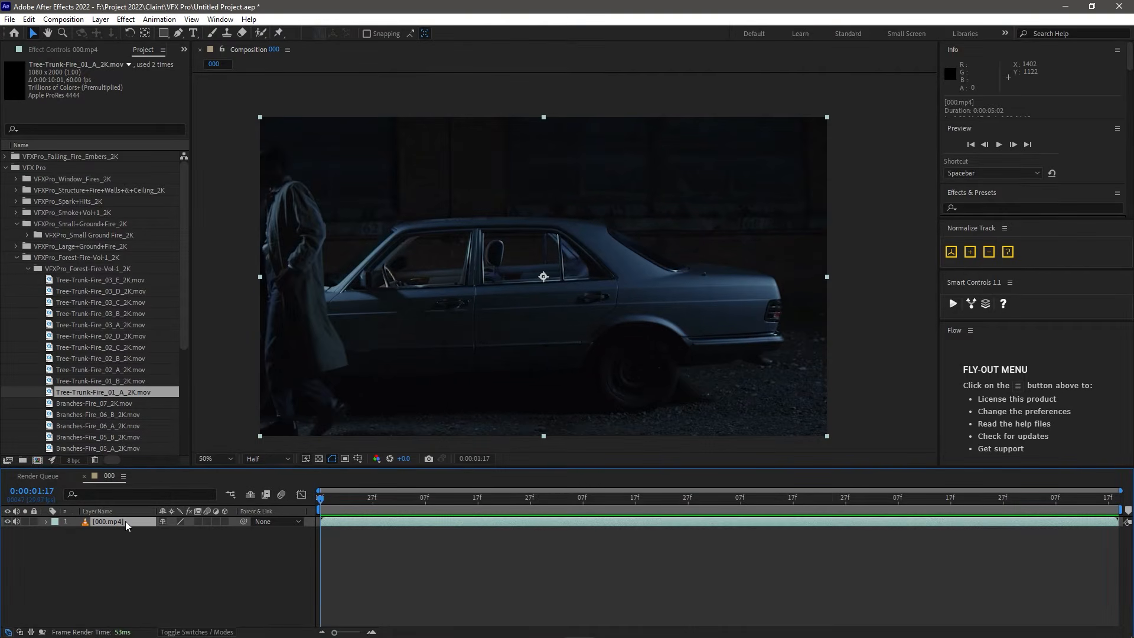
# Step: Apply the 3D Camera Tracker effect to the 000.mp4 layer and show its effect settings
pyautogui.hotkey('ctrl', 'space')
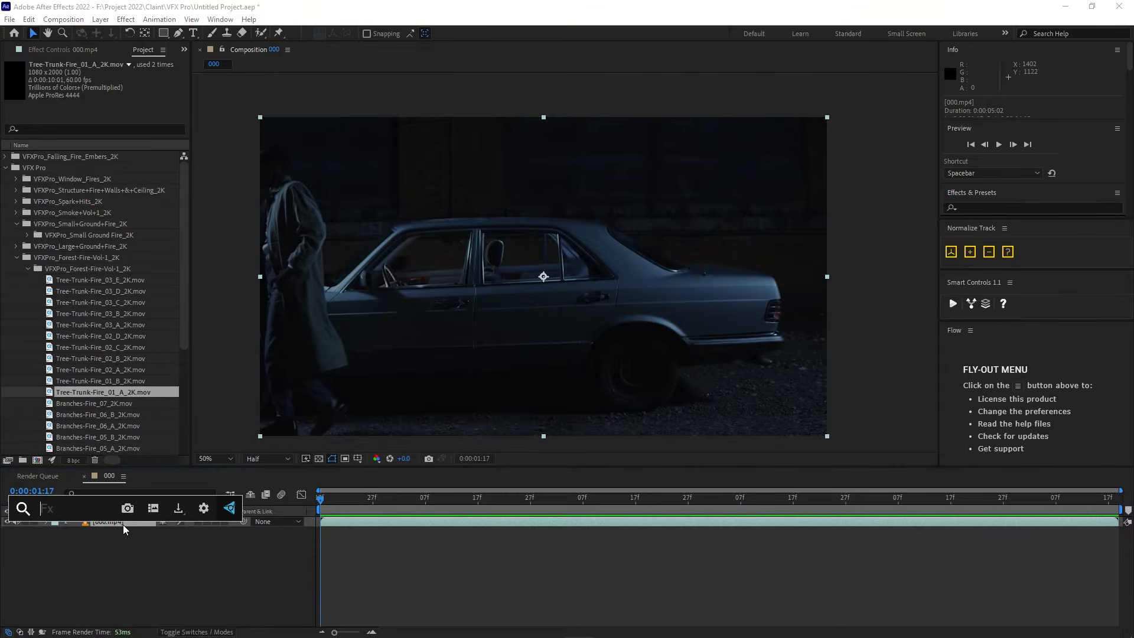
pyautogui.write('3d')
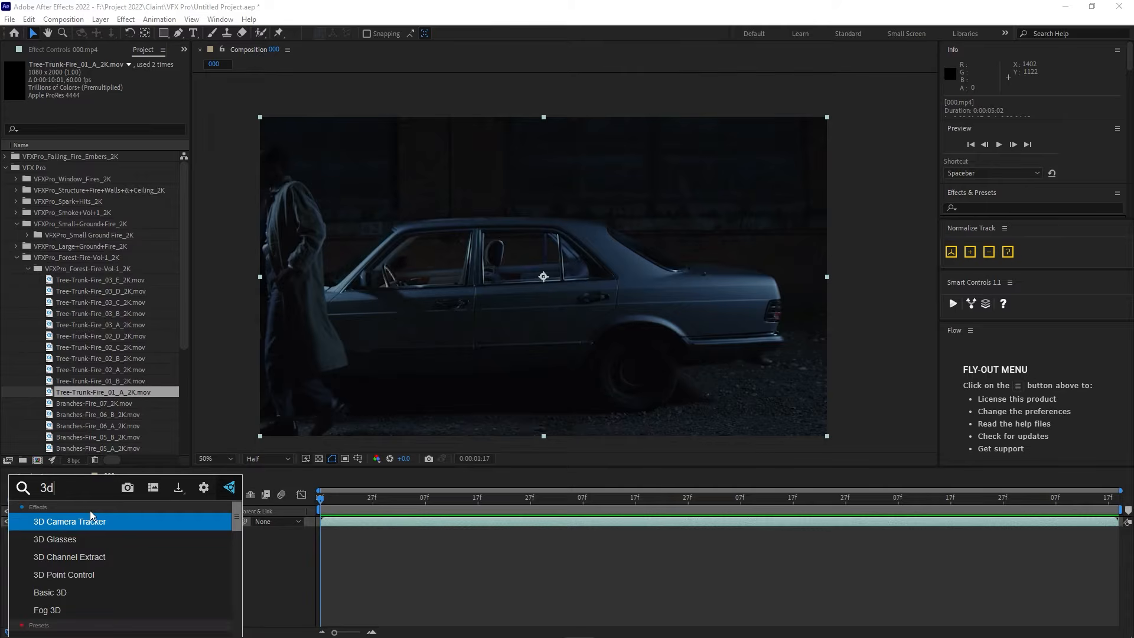
pyautogui.click(91, 519)
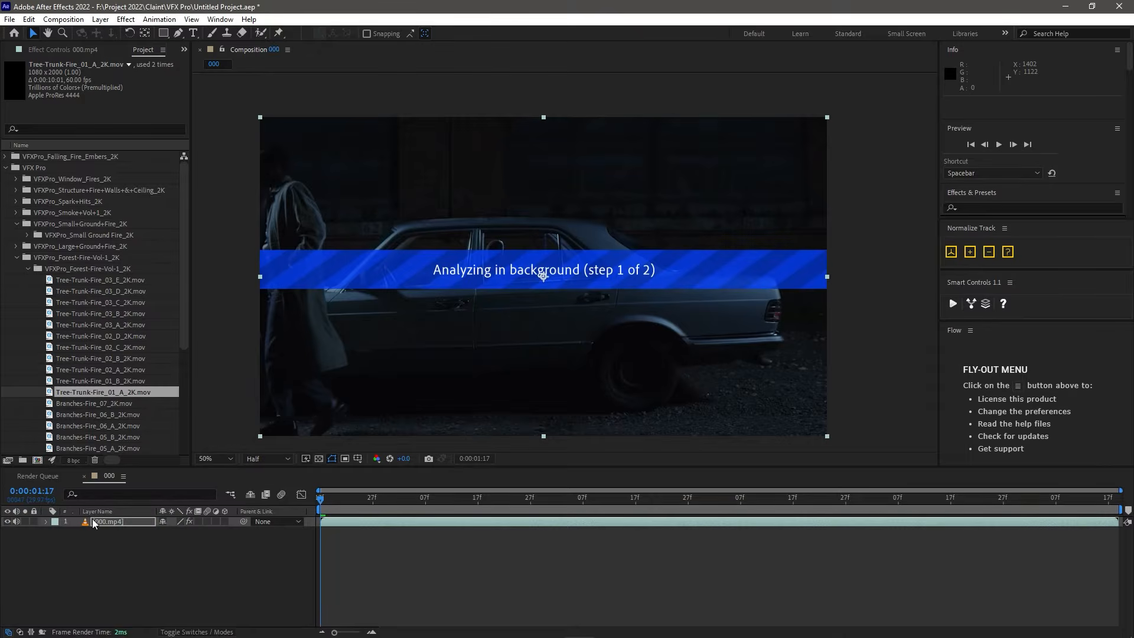
pyautogui.click(63, 50)
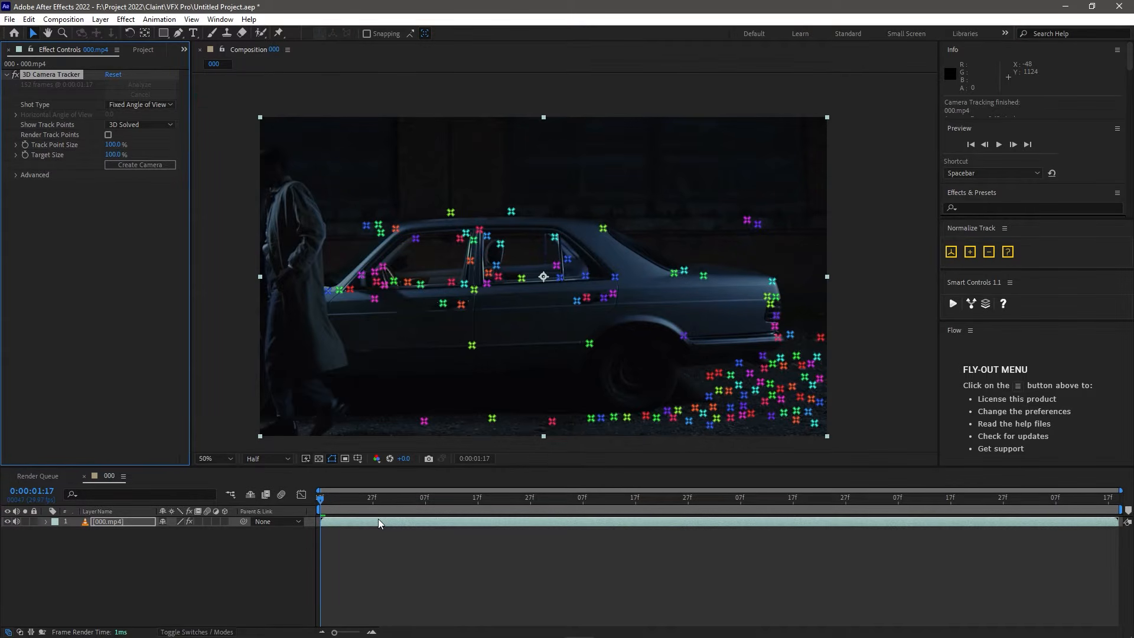
# Step: At 0:00:04:25, select the track points across the car's cabin and side and create a null and camera from them
pyautogui.moveTo(360, 501); pyautogui.dragTo(835, 508)
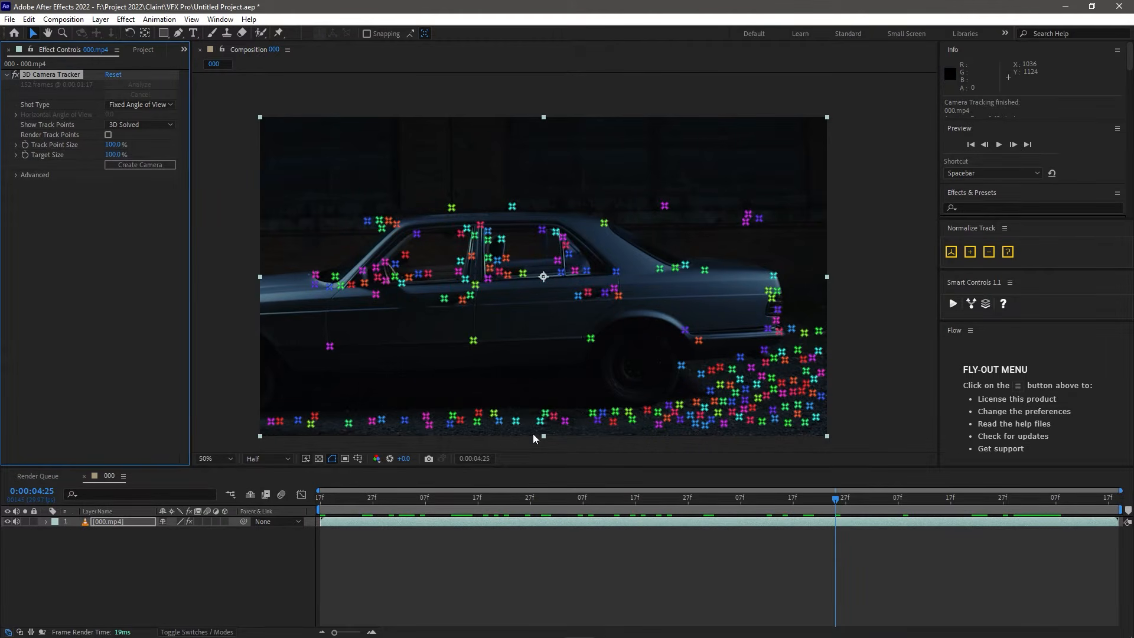
pyautogui.moveTo(436, 177)
pyautogui.mouseDown()
pyautogui.moveTo(648, 217)
pyautogui.moveTo(568, 339)
pyautogui.moveTo(450, 326)
pyautogui.moveTo(374, 296)
pyautogui.moveTo(332, 285)
pyautogui.mouseUp()
pyautogui.moveTo(314, 364)
pyautogui.mouseDown()
pyautogui.moveTo(704, 286)
pyautogui.moveTo(530, 202)
pyautogui.moveTo(349, 227)
pyautogui.moveTo(337, 272)
pyautogui.mouseUp()
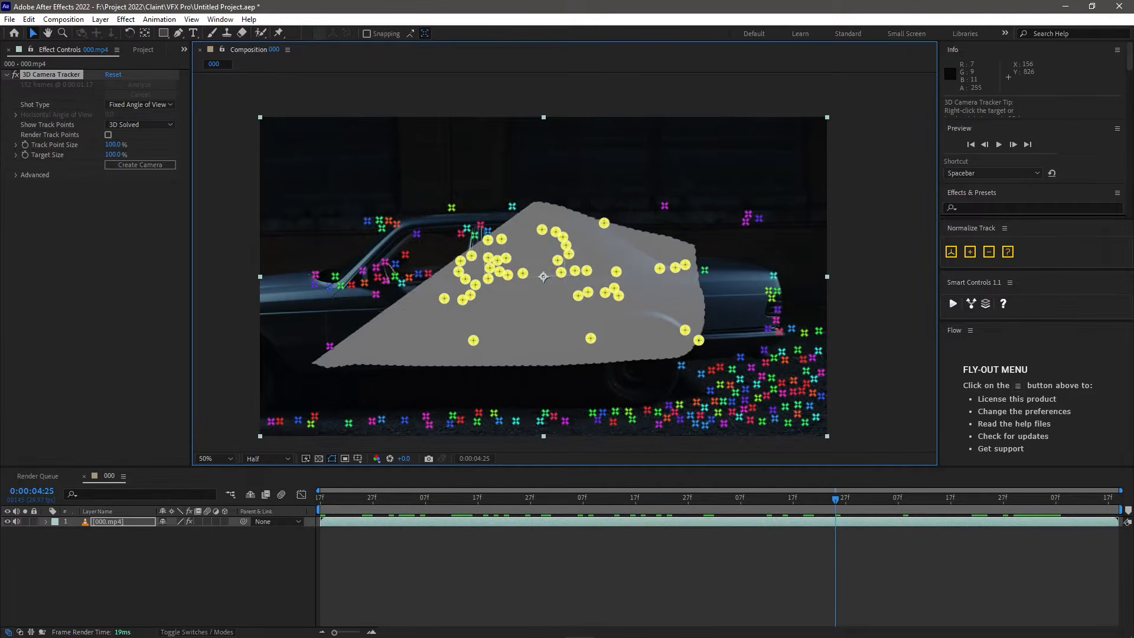
pyautogui.rightClick(513, 259)
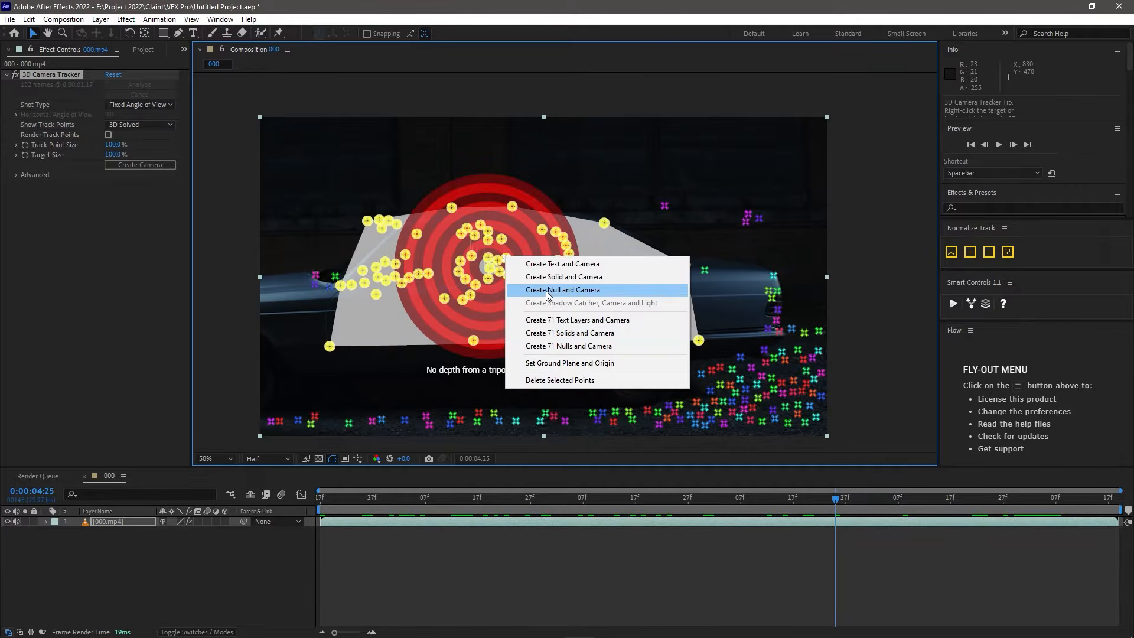
pyautogui.click(546, 289)
pyautogui.click(175, 591)
# Step: Place the track null and 3D tracker camera layers below 000.mp4 and go to 0:00:04:19
pyautogui.click(99, 528)
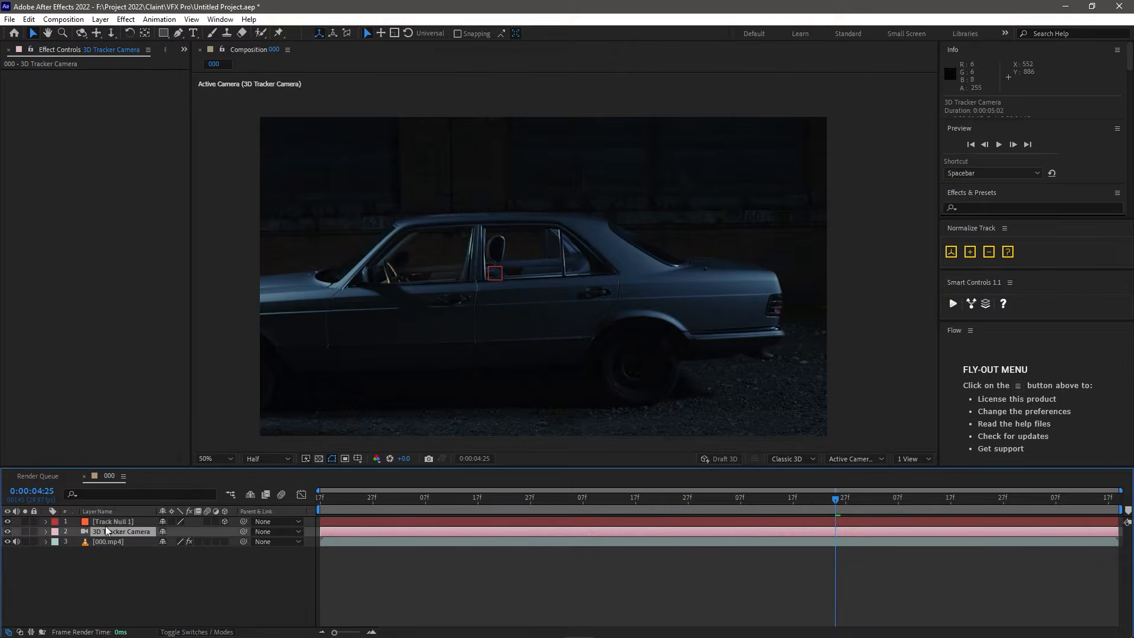
pyautogui.keyDown('shift'); pyautogui.click(114, 522); pyautogui.keyUp('shift')
pyautogui.moveTo(117, 521); pyautogui.dragTo(117, 546)
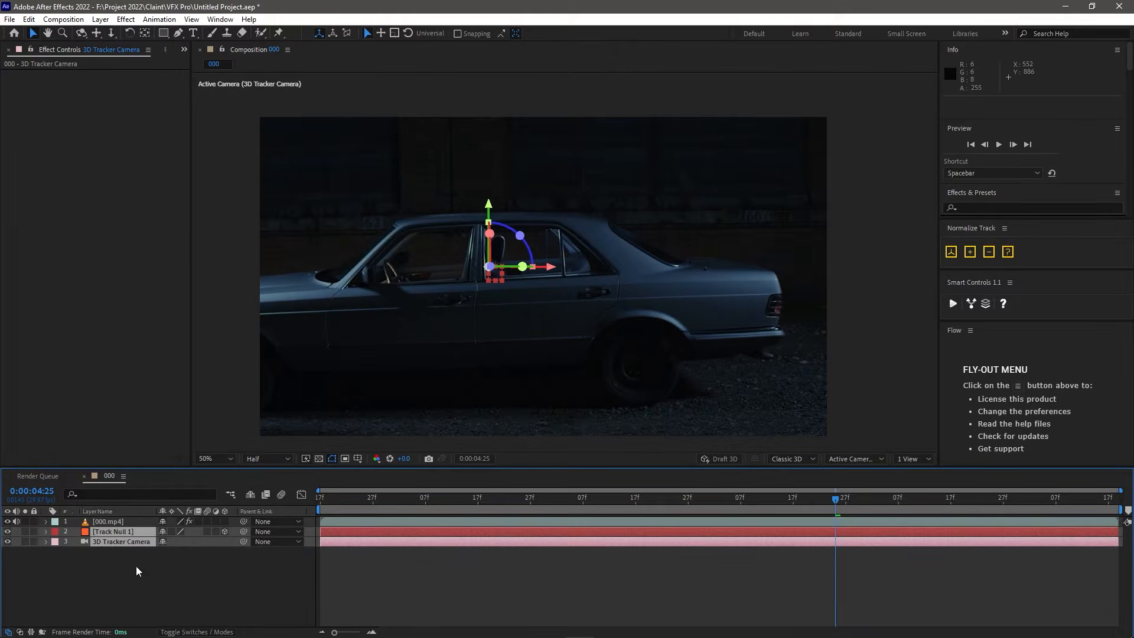
pyautogui.click(117, 519)
pyautogui.click(329, 564)
pyautogui.moveTo(411, 508); pyautogui.dragTo(803, 512)
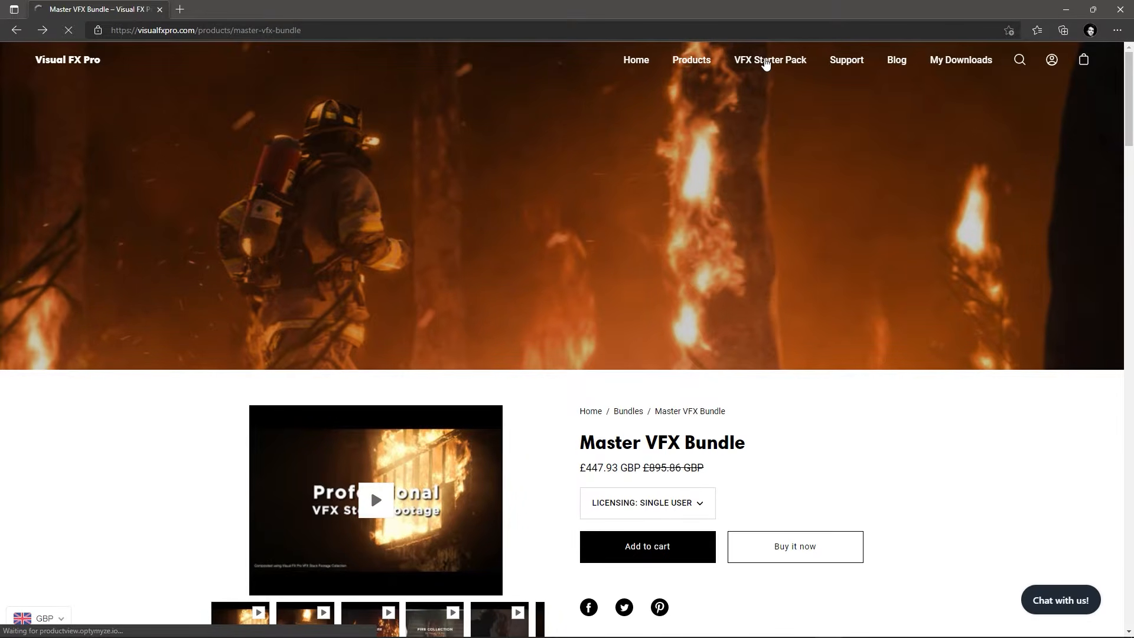
# Step: In the browser, look through the VFX element categories on the Visual FX Pro homepage
pyautogui.moveTo(671, 64)
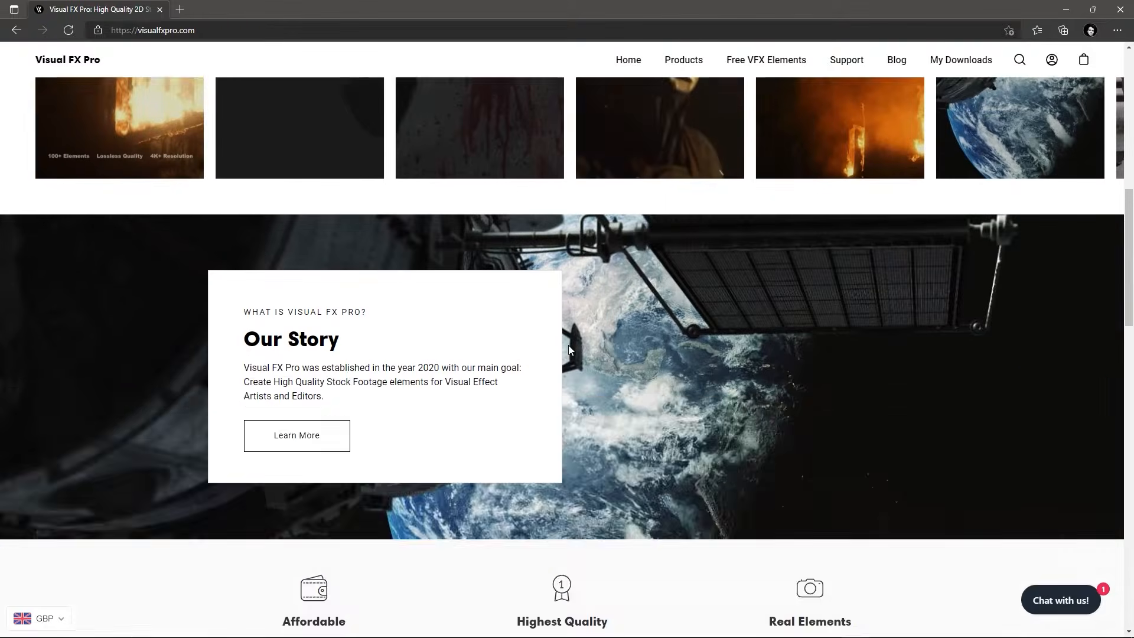
pyautogui.scroll(4, 569, 349)
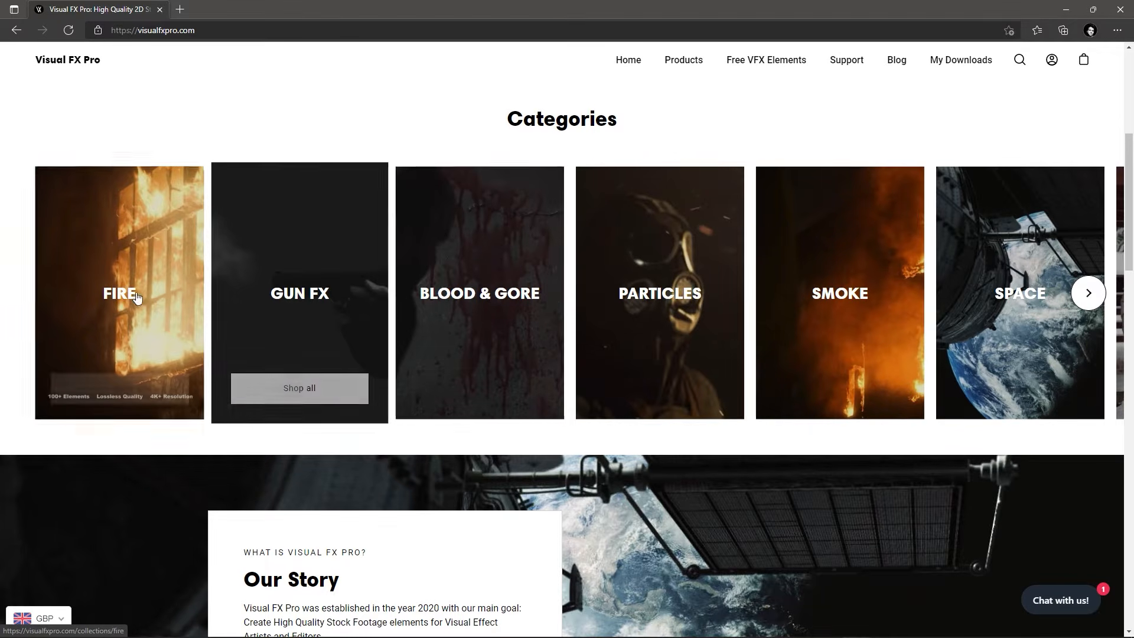
pyautogui.click(1093, 295)
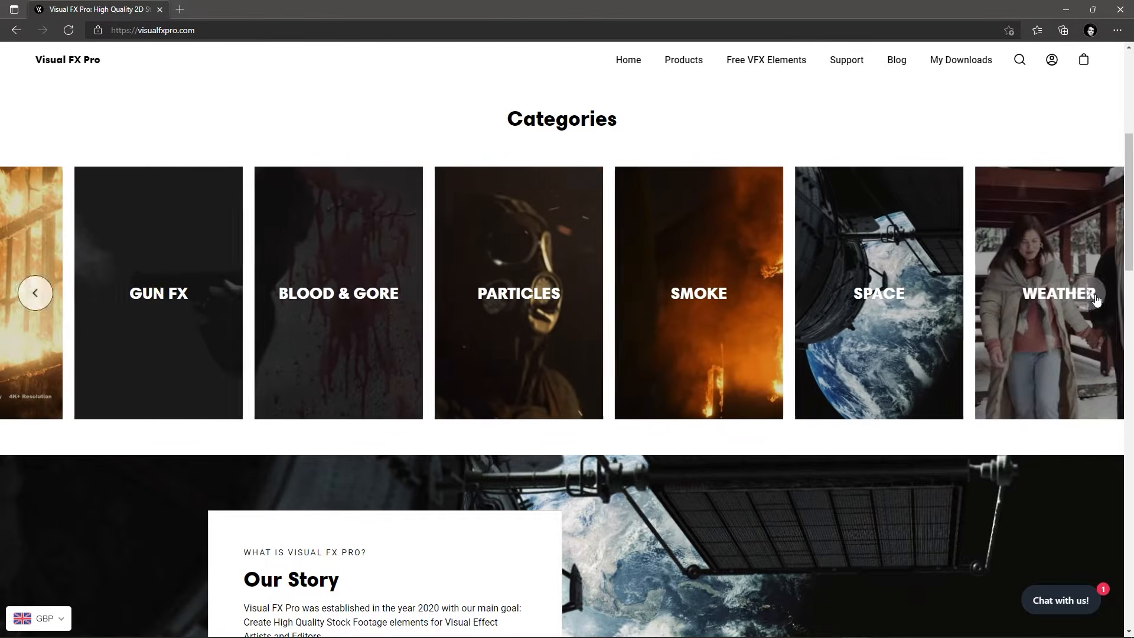
pyautogui.click(1095, 298)
# Step: Return to the Master VFX Bundle page, add the single-user bundle to the cart and proceed to checkout
pyautogui.hotkey('alt', 'Left')
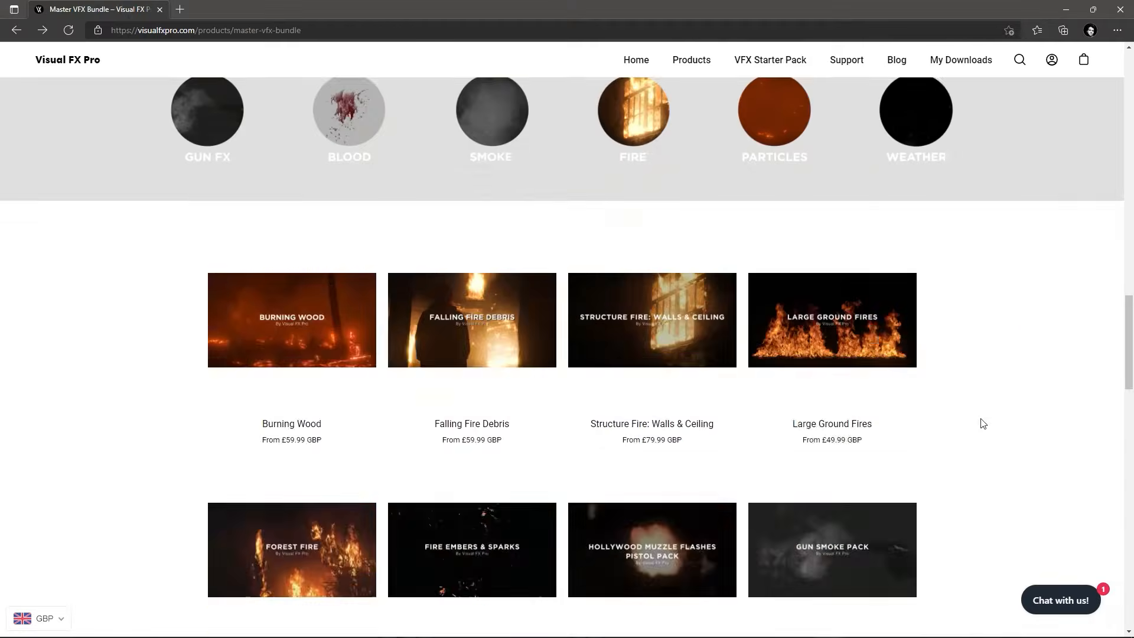
pyautogui.scroll(15, 983, 424)
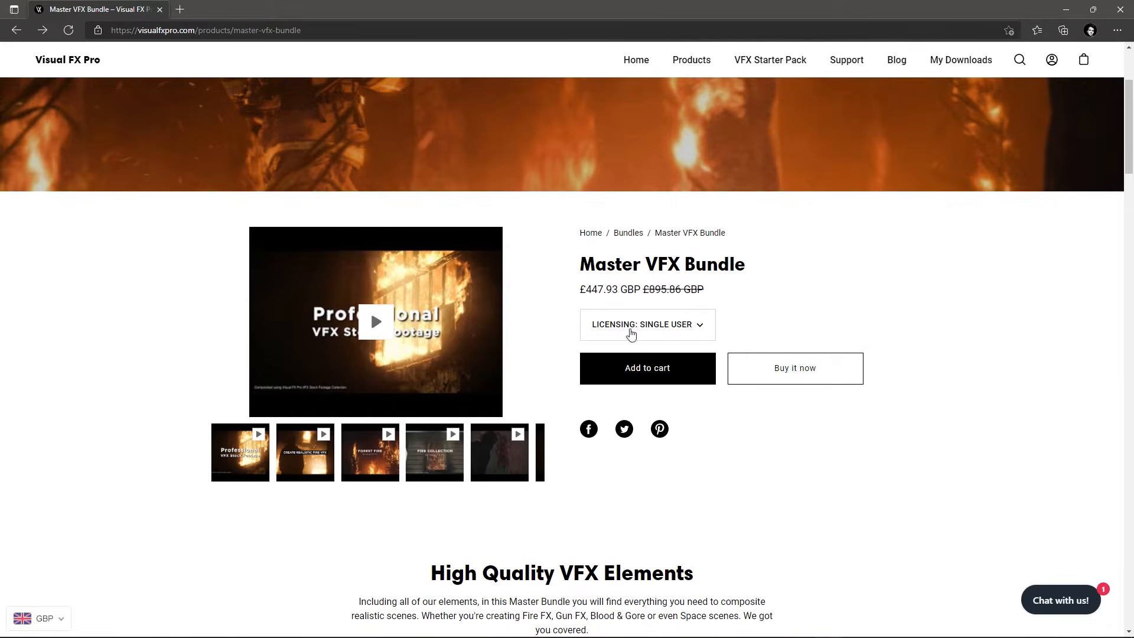
pyautogui.click(639, 368)
pyautogui.click(1057, 253)
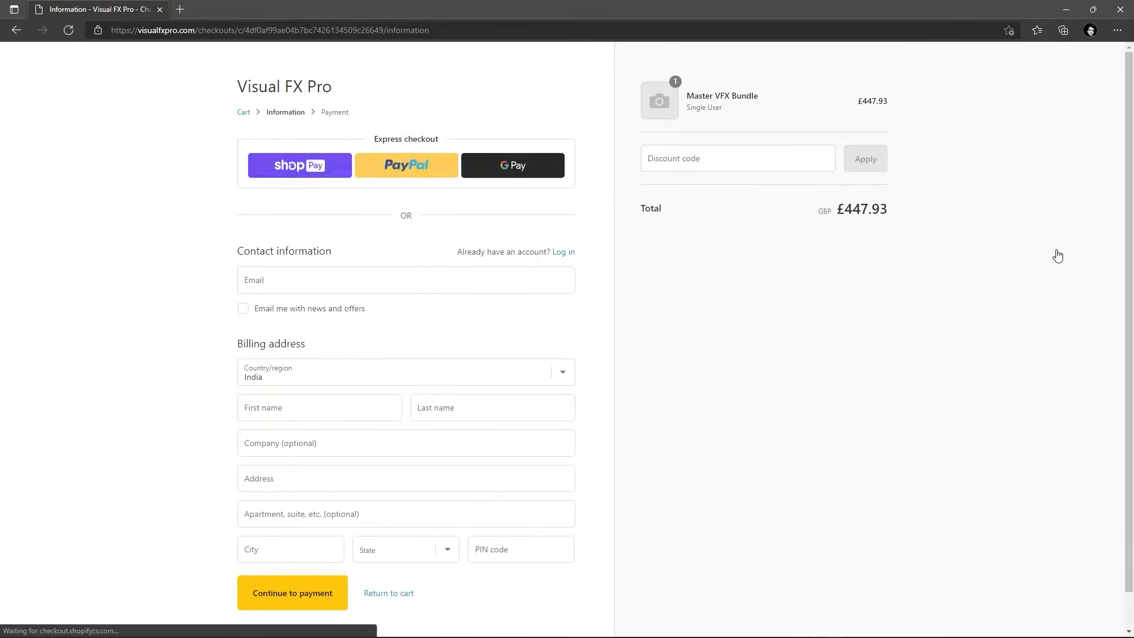
# Step: Apply the discount code EIA15 to the order, check the total and leave the checkout page
pyautogui.click(704, 160)
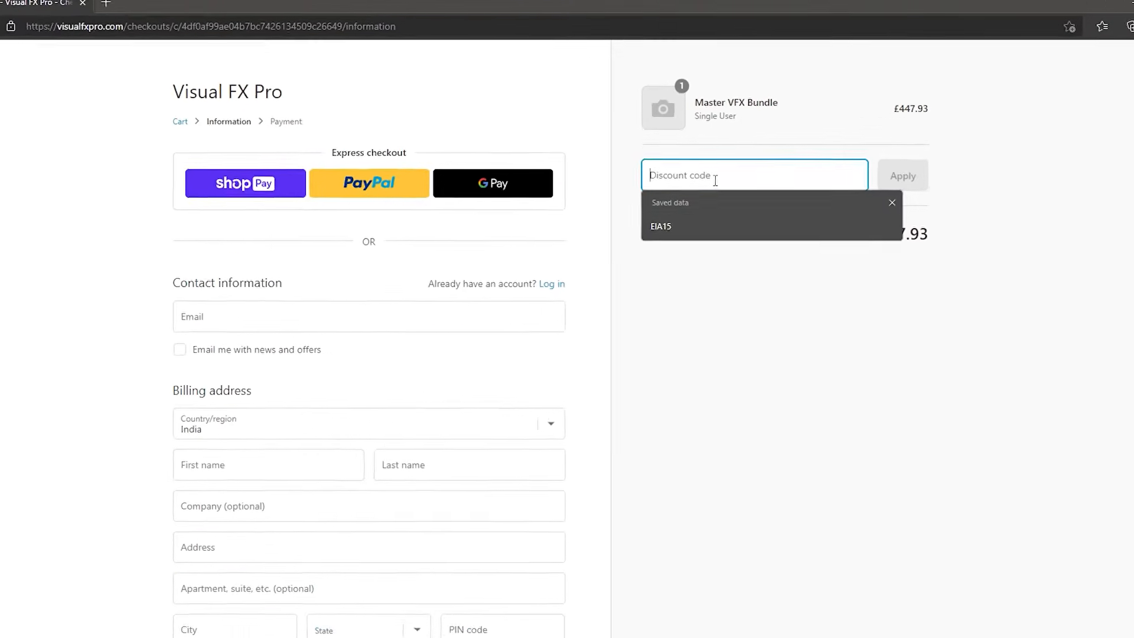
pyautogui.click(673, 200)
pyautogui.doubleClick(679, 201)
pyautogui.click(948, 204)
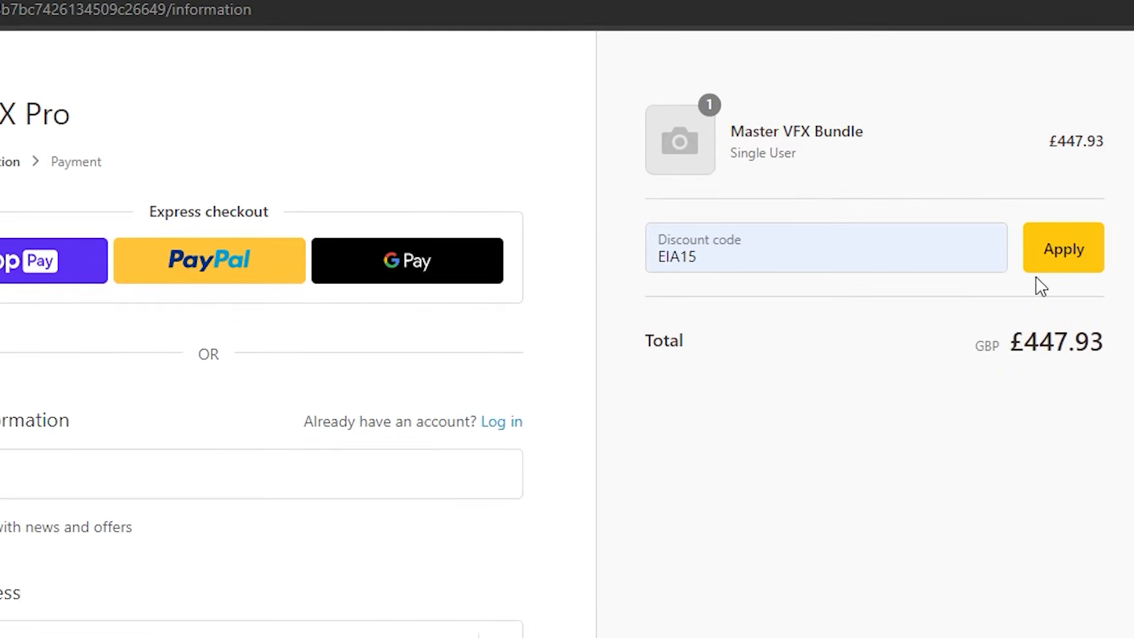
pyautogui.moveTo(1017, 505); pyautogui.dragTo(1115, 506)
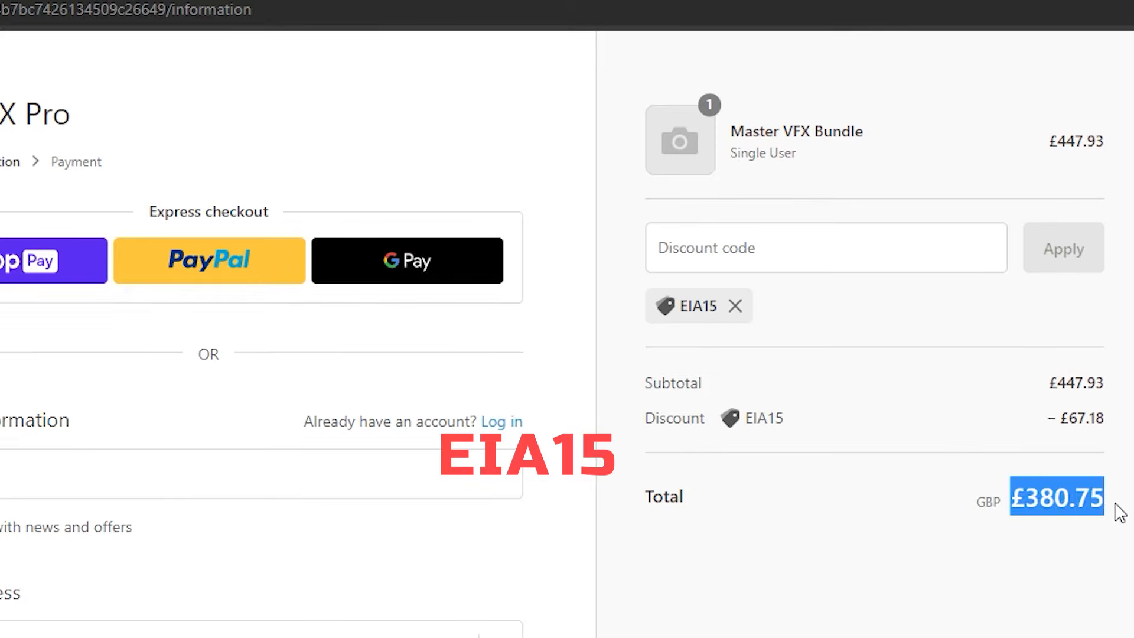
pyautogui.click(1120, 512)
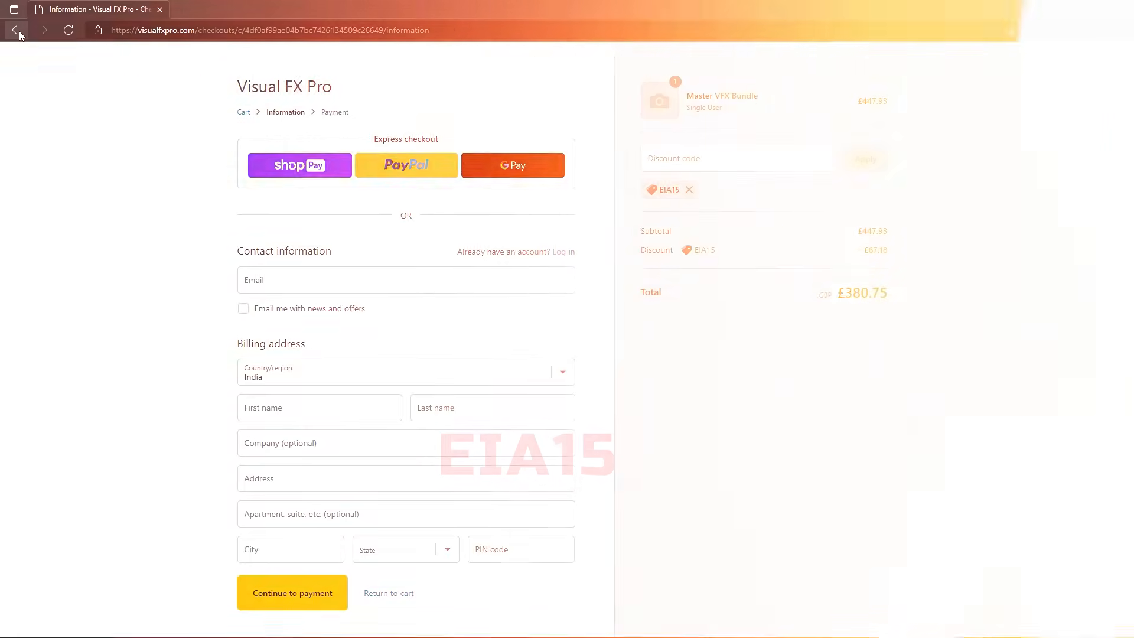
pyautogui.click(17, 30)
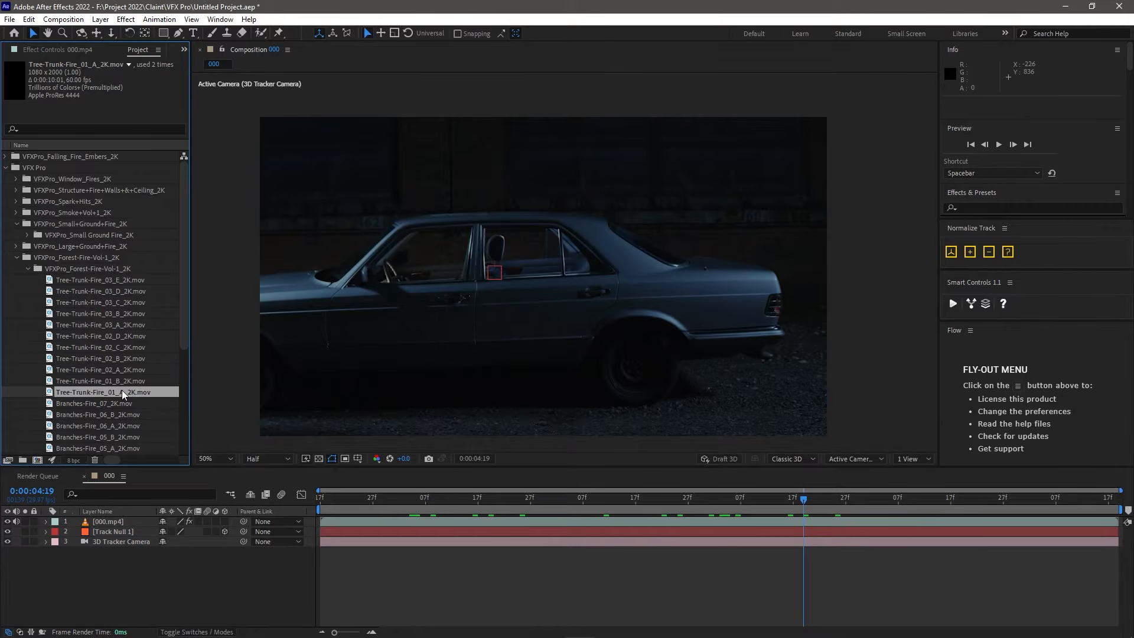
# Step: Back in After Effects, add Tree-Trunk-Fire_01_A_2K.mov above the car footage and place it at 1046, 230
pyautogui.moveTo(121, 390); pyautogui.dragTo(583, 271)
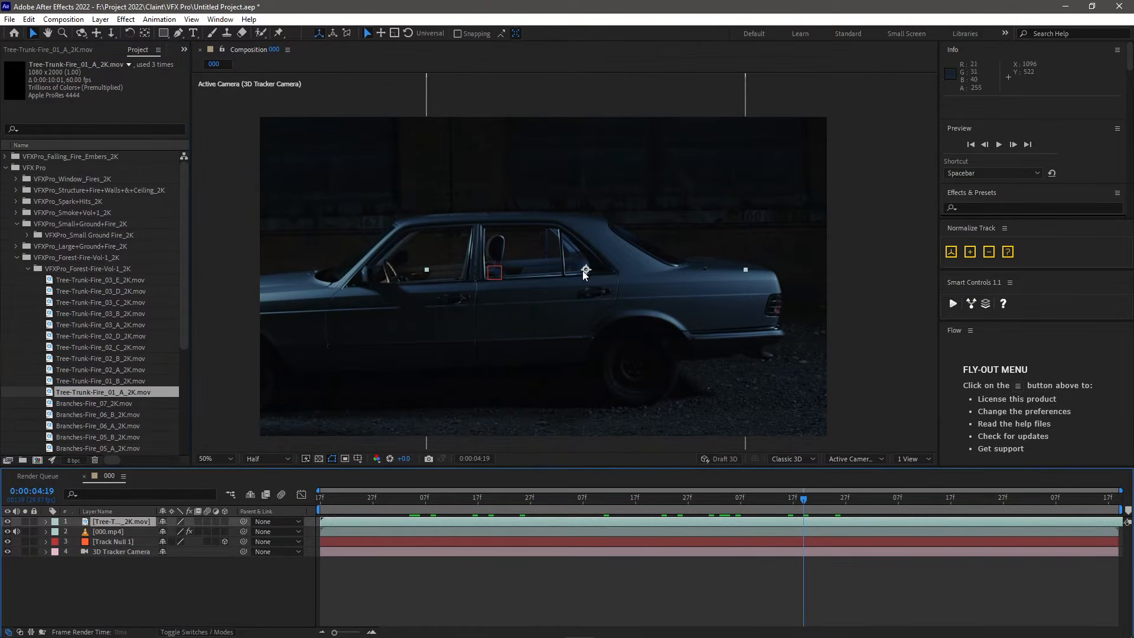
pyautogui.moveTo(598, 384); pyautogui.dragTo(581, 296)
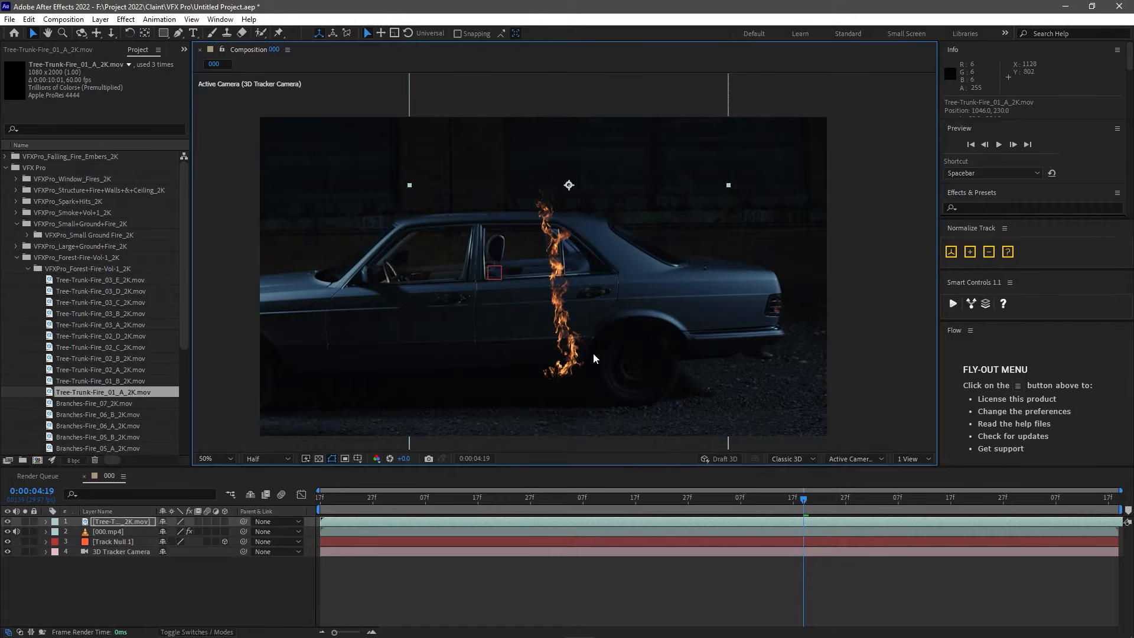
# Step: Scale the fire clip to 75% and move it to 1168, 76, with the flame's base at the car's rear side window
pyautogui.scroll(-2, 590, 351)
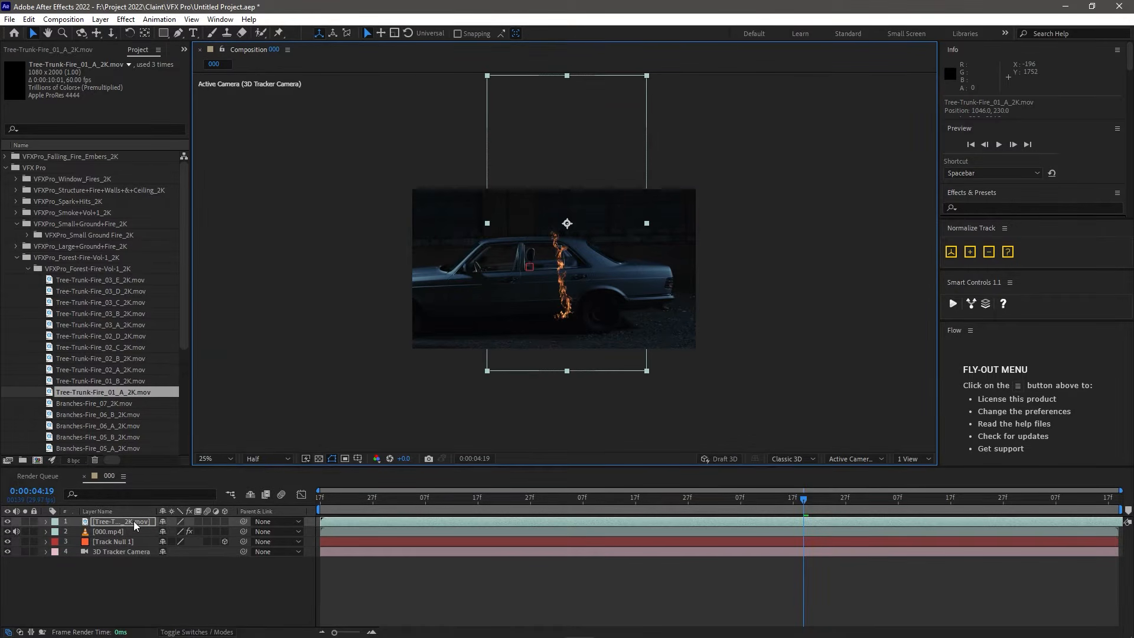
pyautogui.press('s')
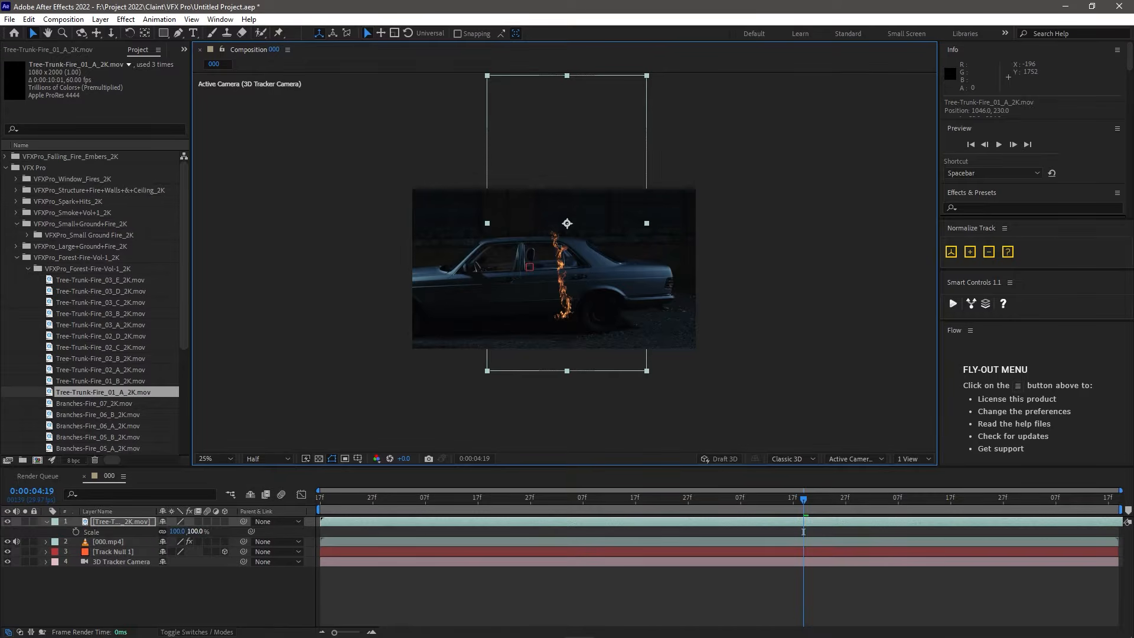
pyautogui.moveTo(194, 531); pyautogui.dragTo(179, 532)
pyautogui.scroll(2, 585, 270)
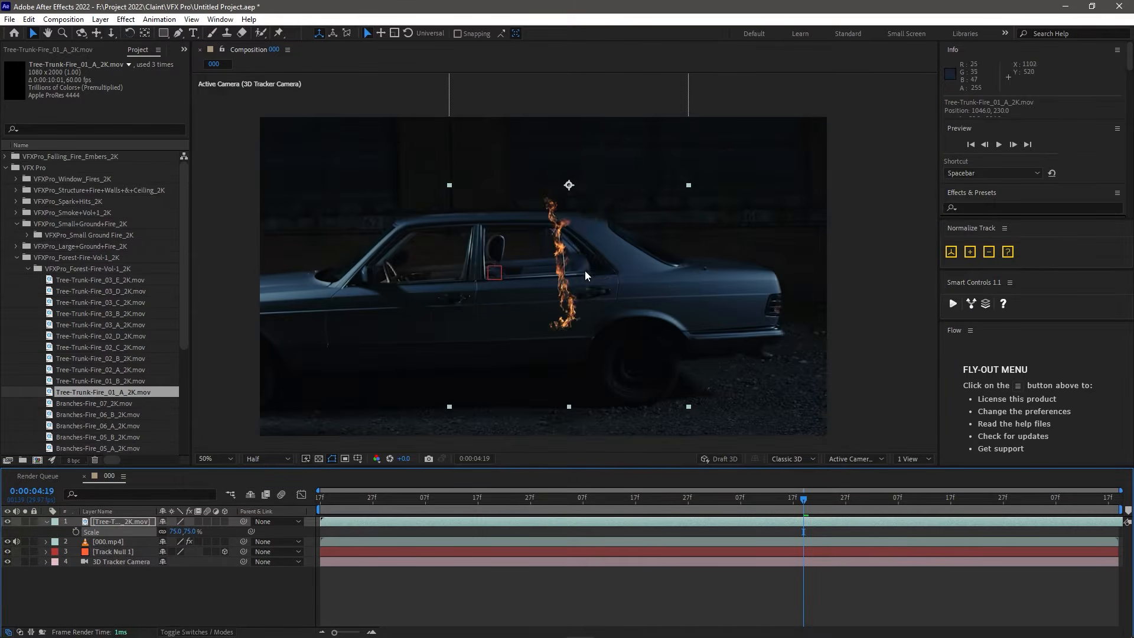
pyautogui.moveTo(599, 227); pyautogui.dragTo(610, 232)
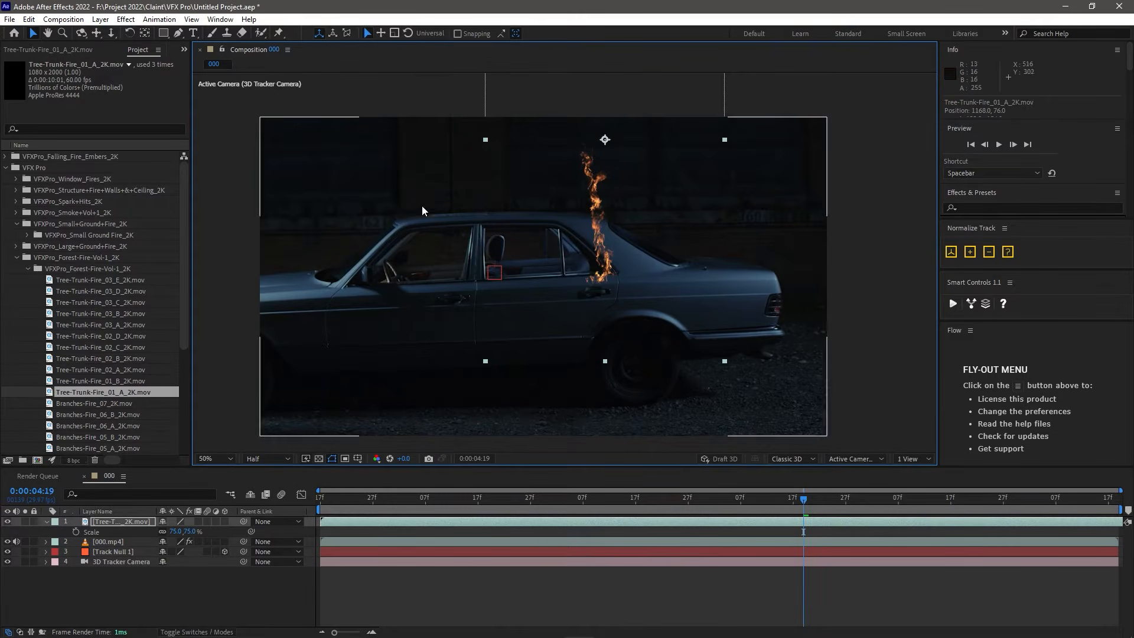
# Step: Place a Puppet pin at the base of the flame on the fire layer
pyautogui.click(122, 524)
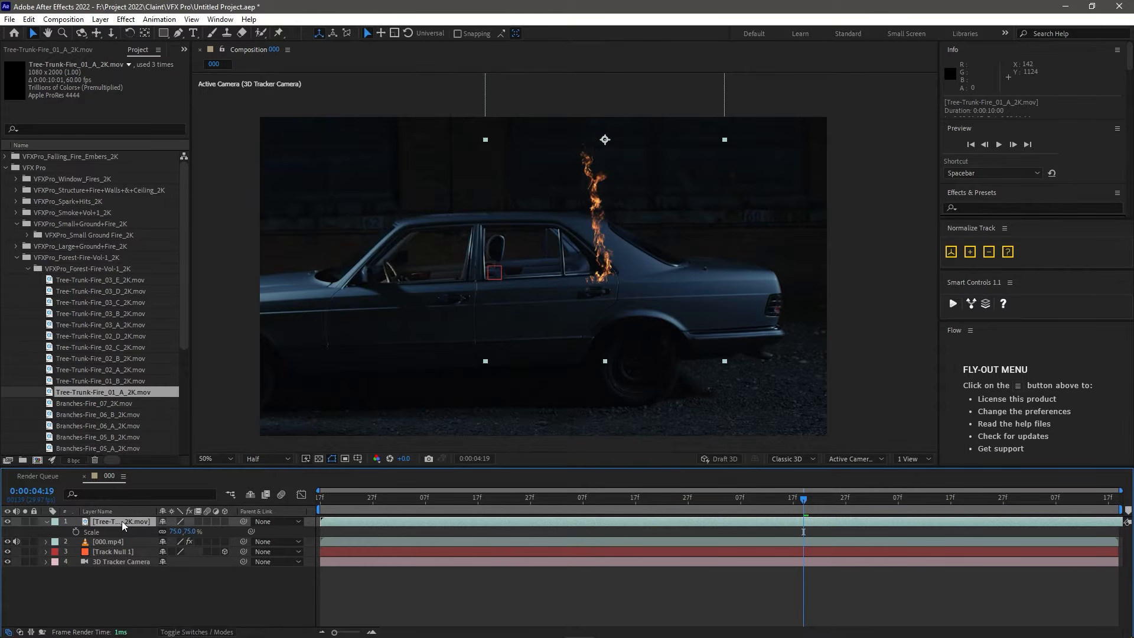
pyautogui.hotkey('ctrl', 'space')
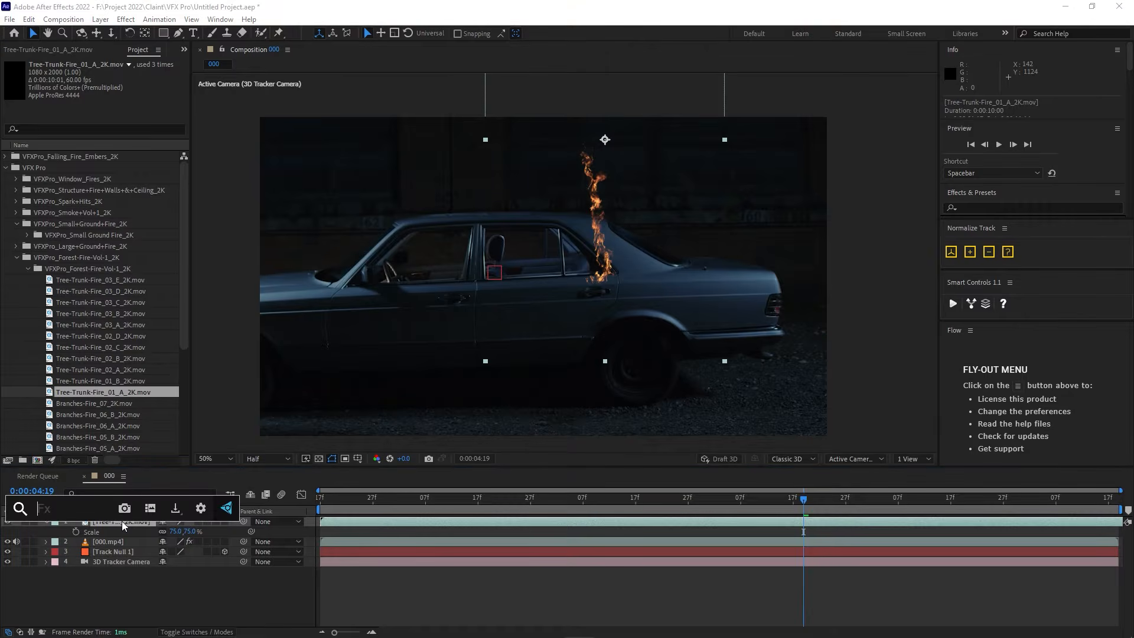
pyautogui.press('Escape')
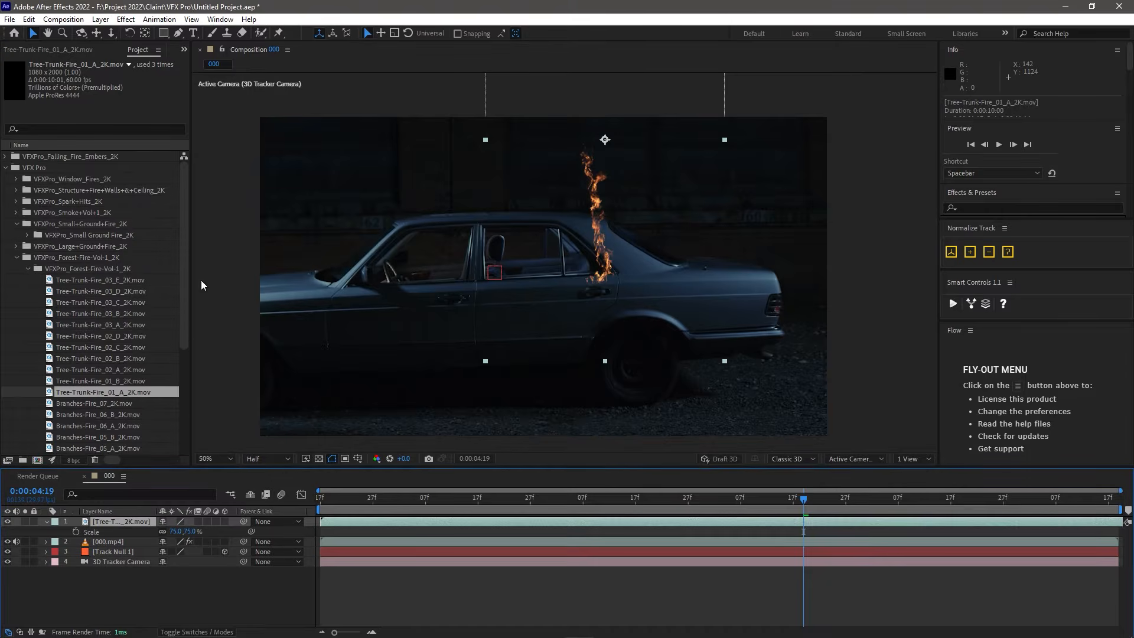
pyautogui.click(279, 32)
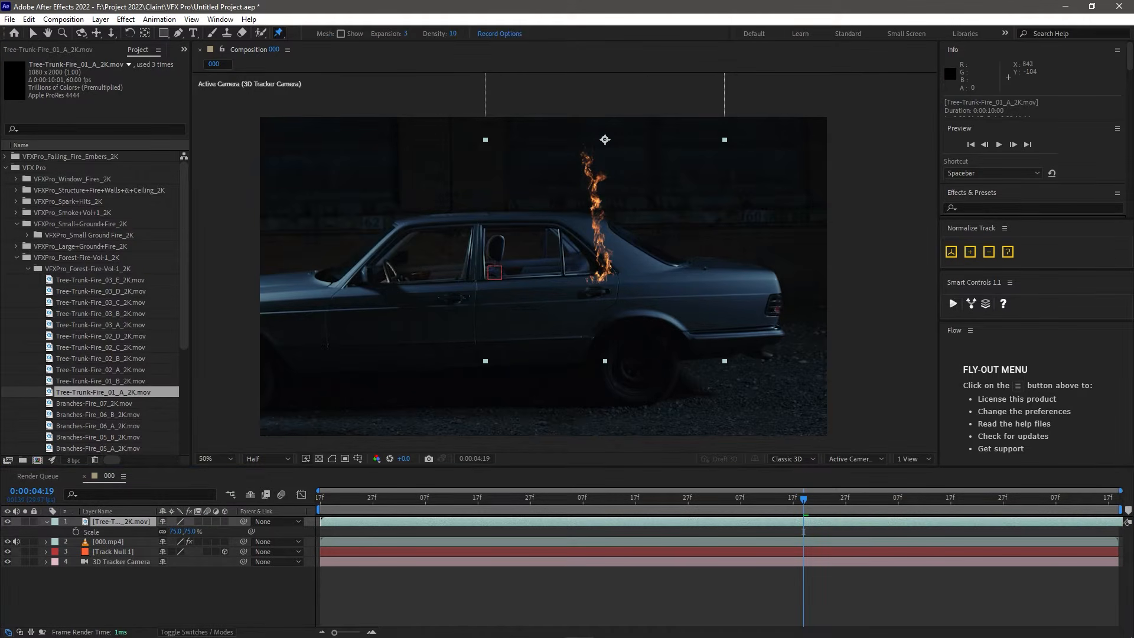
pyautogui.click(605, 274)
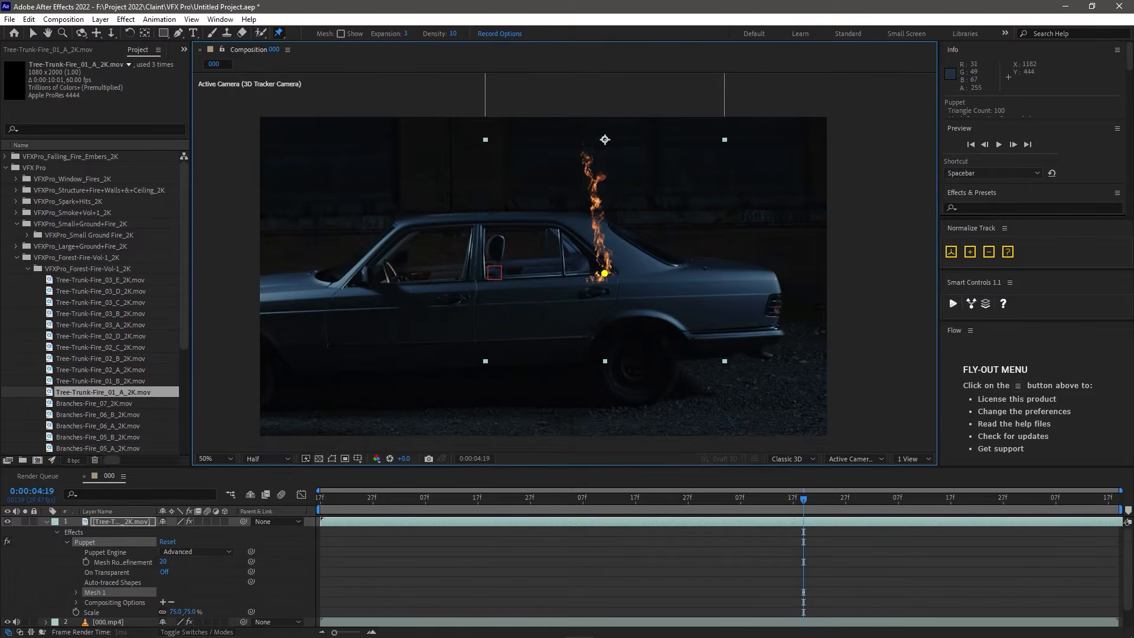
# Step: Try to bend the fire clip along the rear side window's slope with additional Puppet pins
pyautogui.click(602, 232)
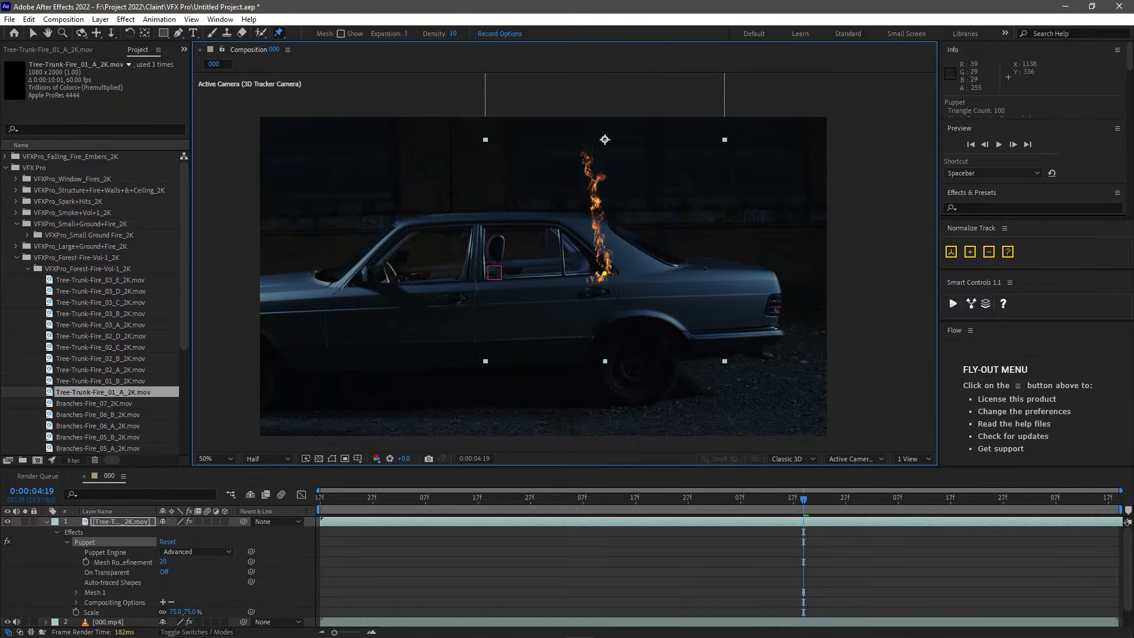
pyautogui.click(597, 222)
pyautogui.moveTo(596, 223); pyautogui.dragTo(579, 225)
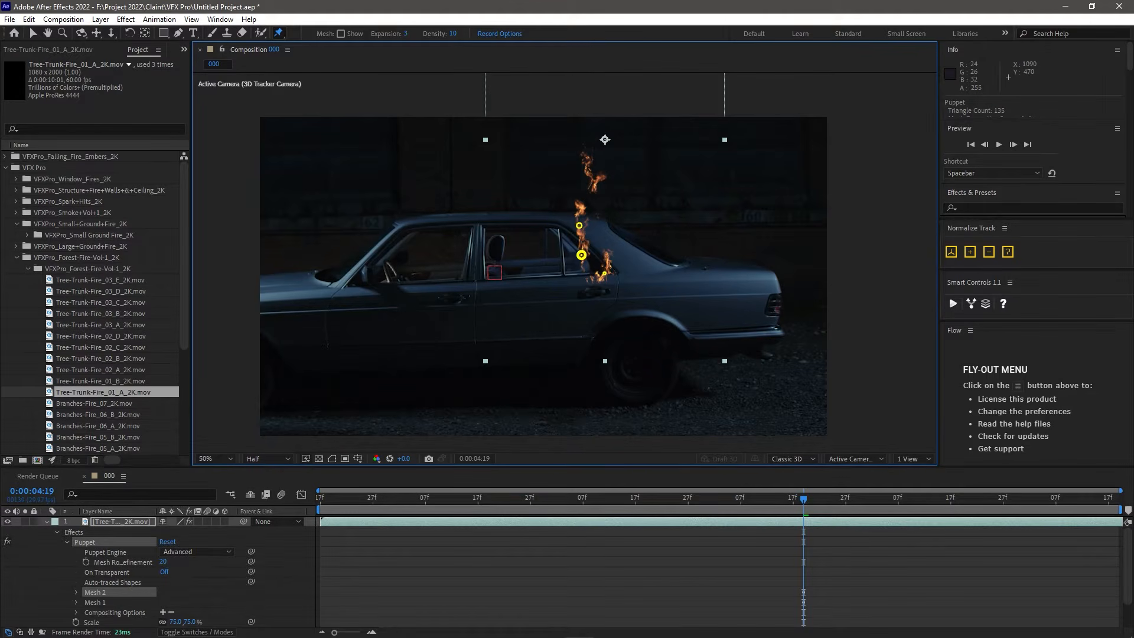
pyautogui.moveTo(581, 254); pyautogui.dragTo(598, 253)
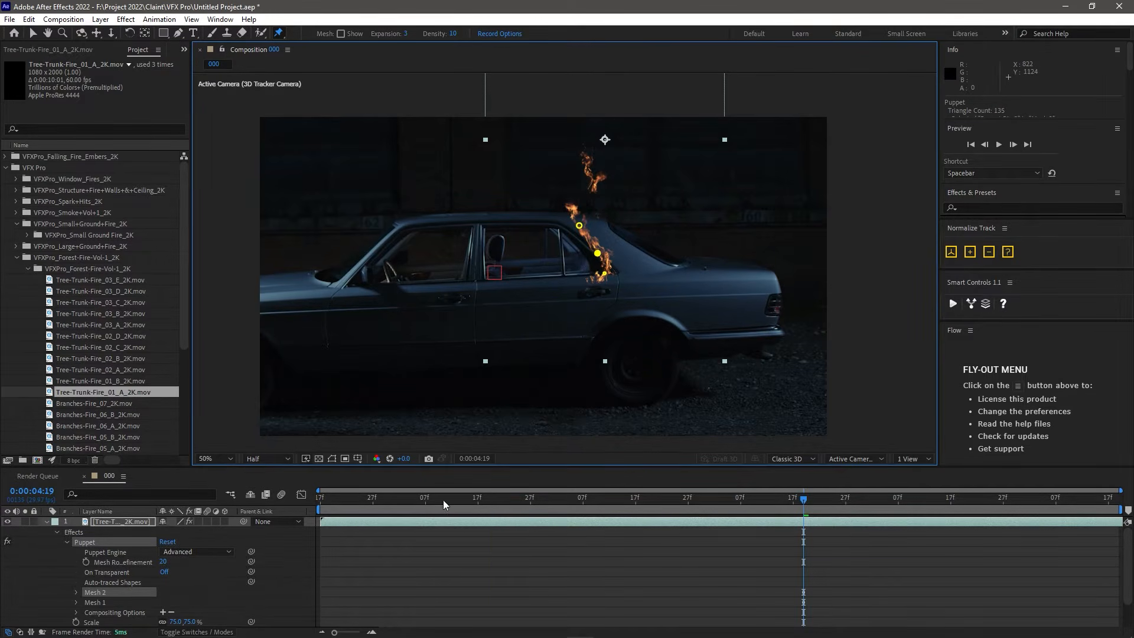
pyautogui.moveTo(444, 501); pyautogui.dragTo(703, 503)
# Step: Undo all the Puppet pin edits on the fire layer, including the Puppet effect itself
pyautogui.hotkey('ctrl', 'z')
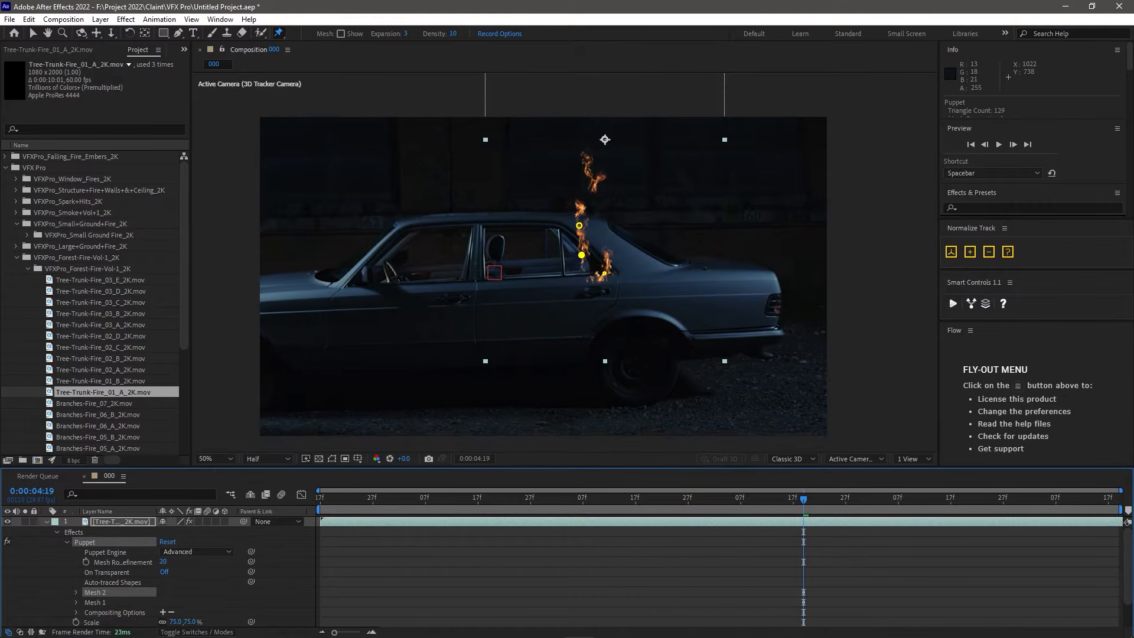
pyautogui.hotkey('ctrl', 'z')
pyautogui.hotkey('ctrl', 'z')
pyautogui.hotkey('ctrl', 'z')
pyautogui.hotkey('ctrl', 'z')
pyautogui.hotkey('ctrl', 'z')
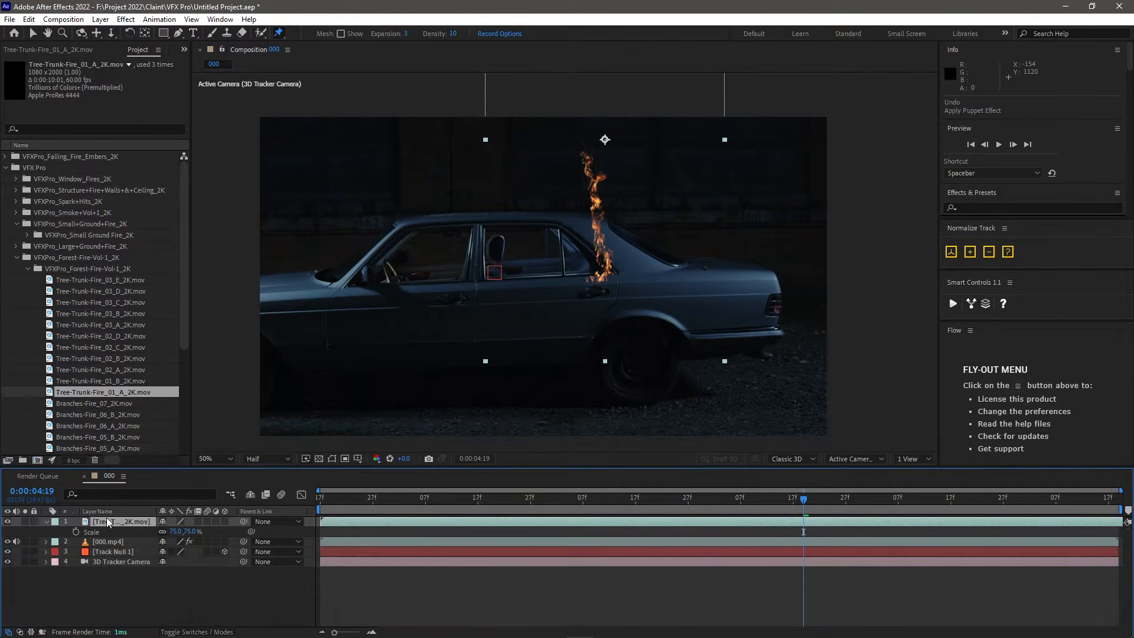
# Step: Apply the Solid Composite effect to the Tree-Trunk-Fire_01_A_2K.mov layer and set its color to black
pyautogui.hotkey('ctrl', 'space')
pyautogui.write('solid')
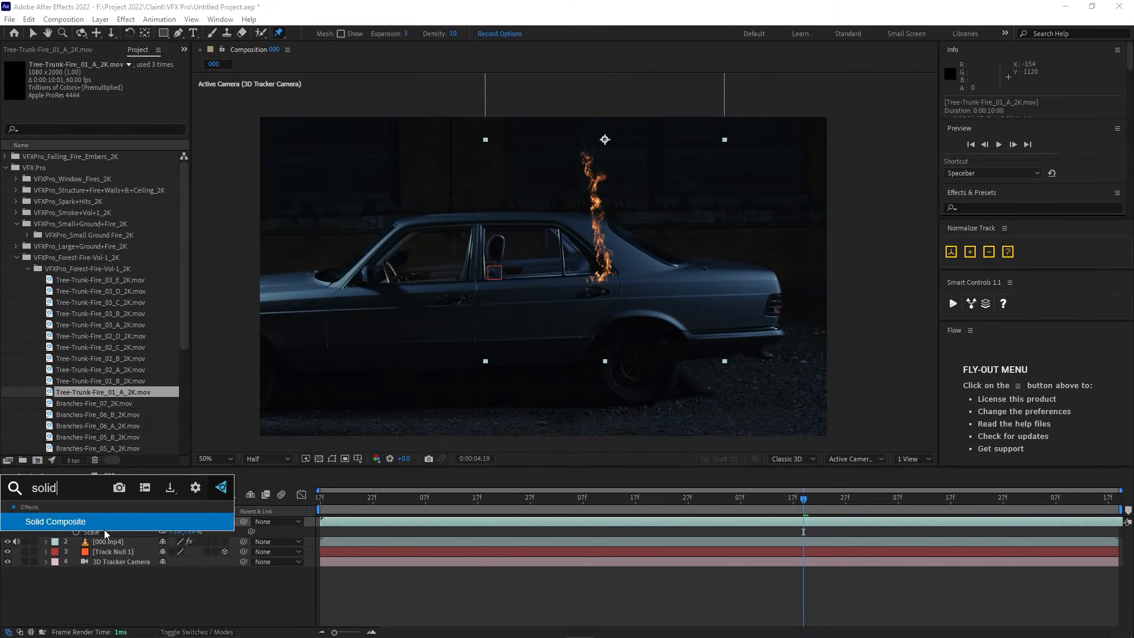
pyautogui.click(104, 518)
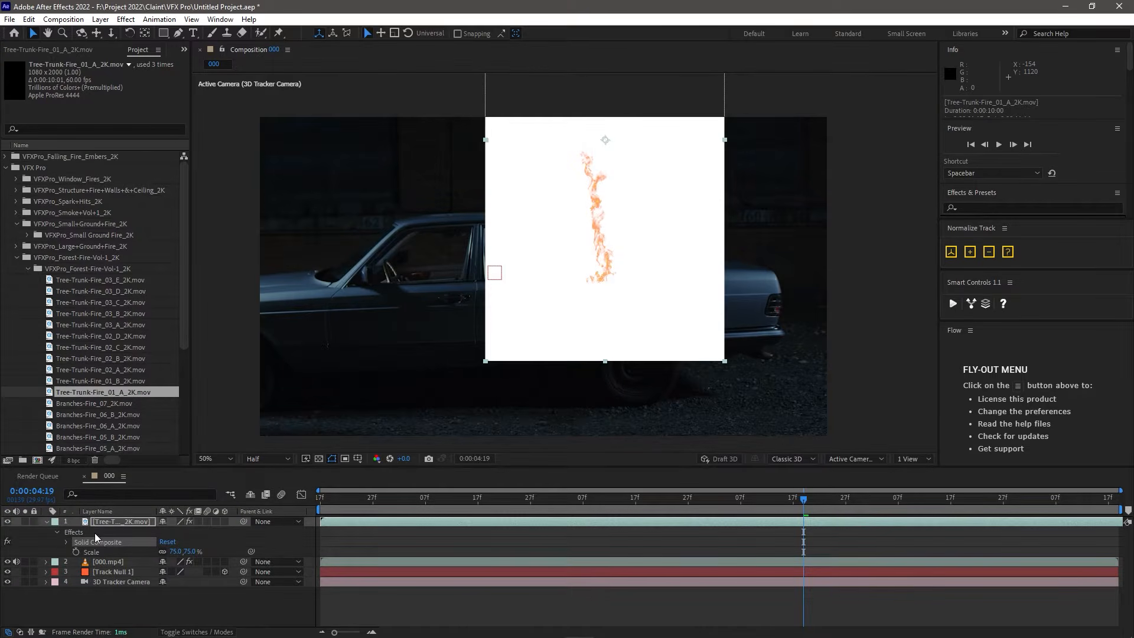
pyautogui.click(42, 51)
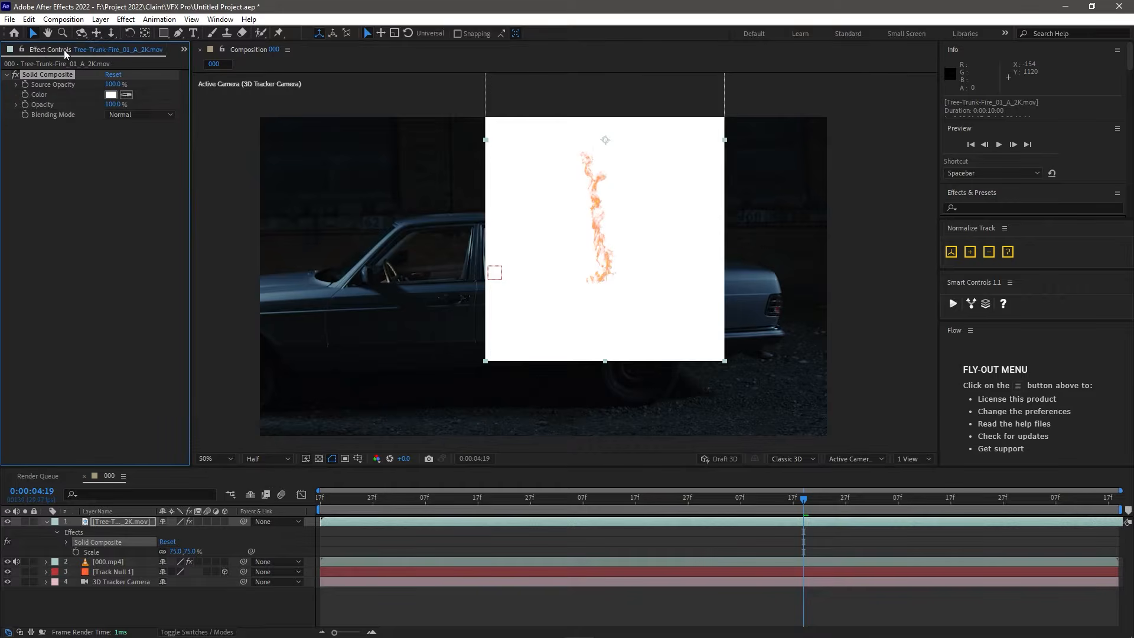
pyautogui.click(111, 95)
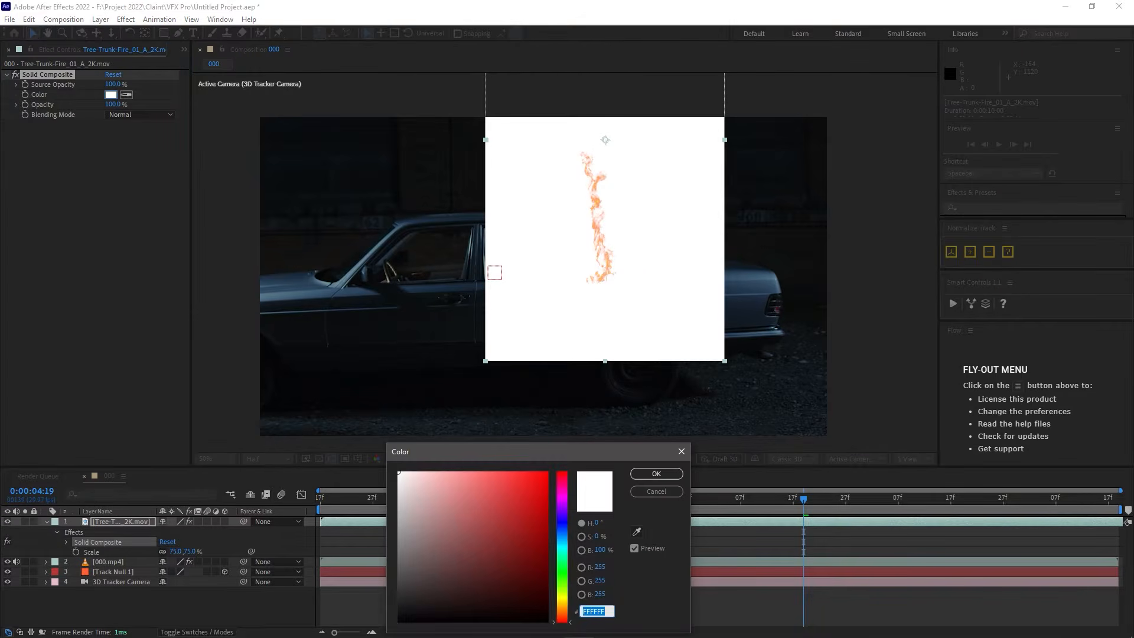
pyautogui.moveTo(415, 592); pyautogui.dragTo(367, 636)
pyautogui.click(676, 468)
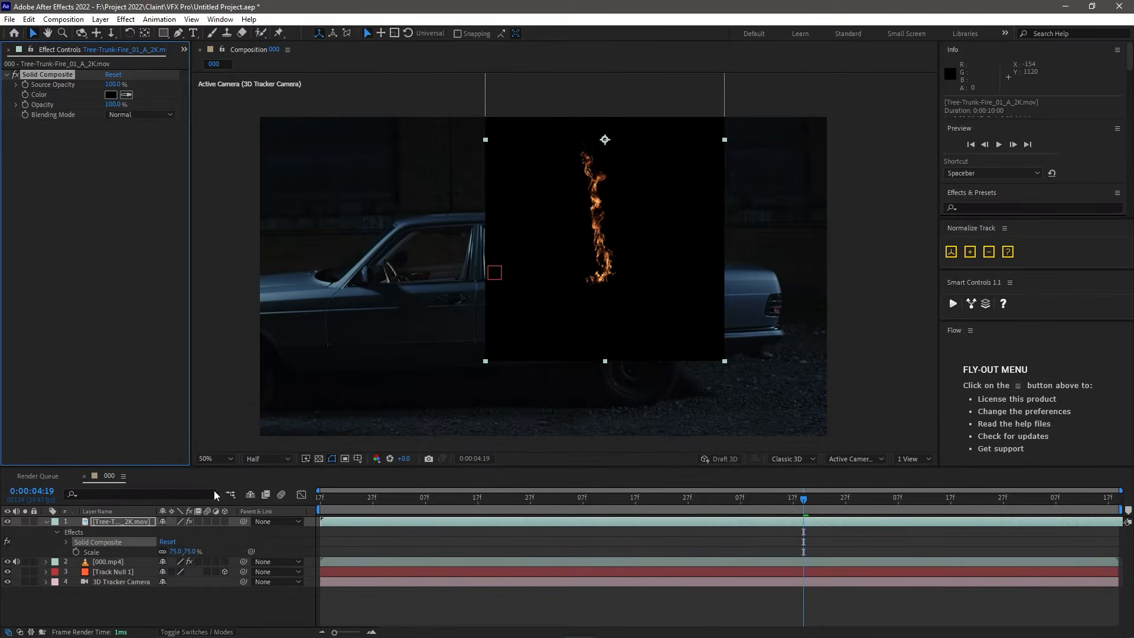
# Step: Set the fire layer's blending mode to Screen
pyautogui.click(186, 632)
pyautogui.click(180, 520)
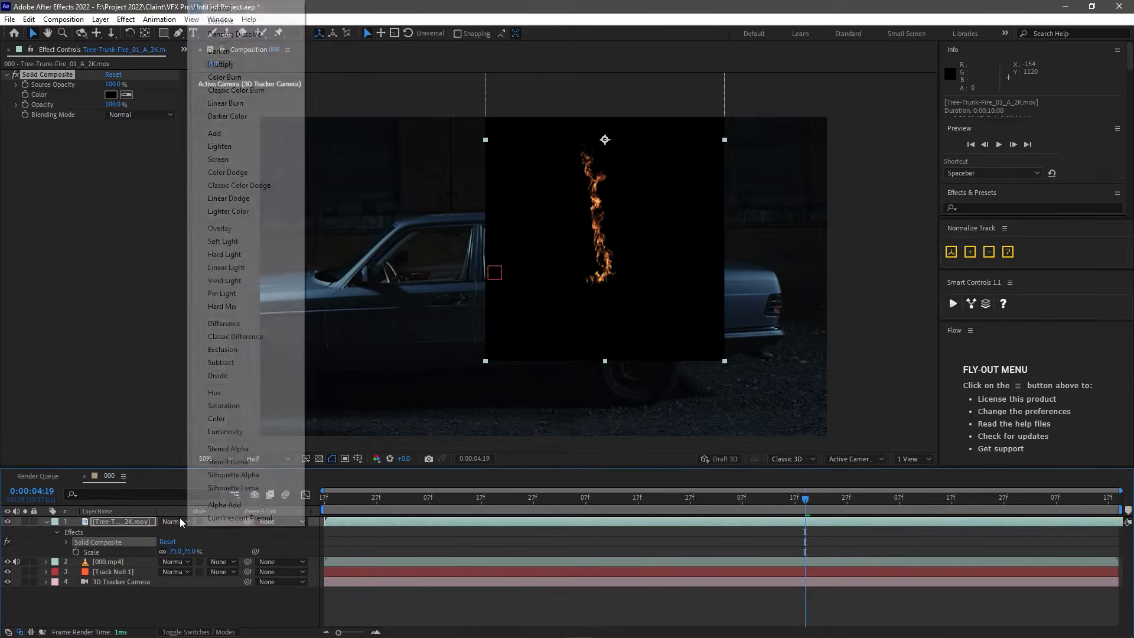
pyautogui.click(229, 159)
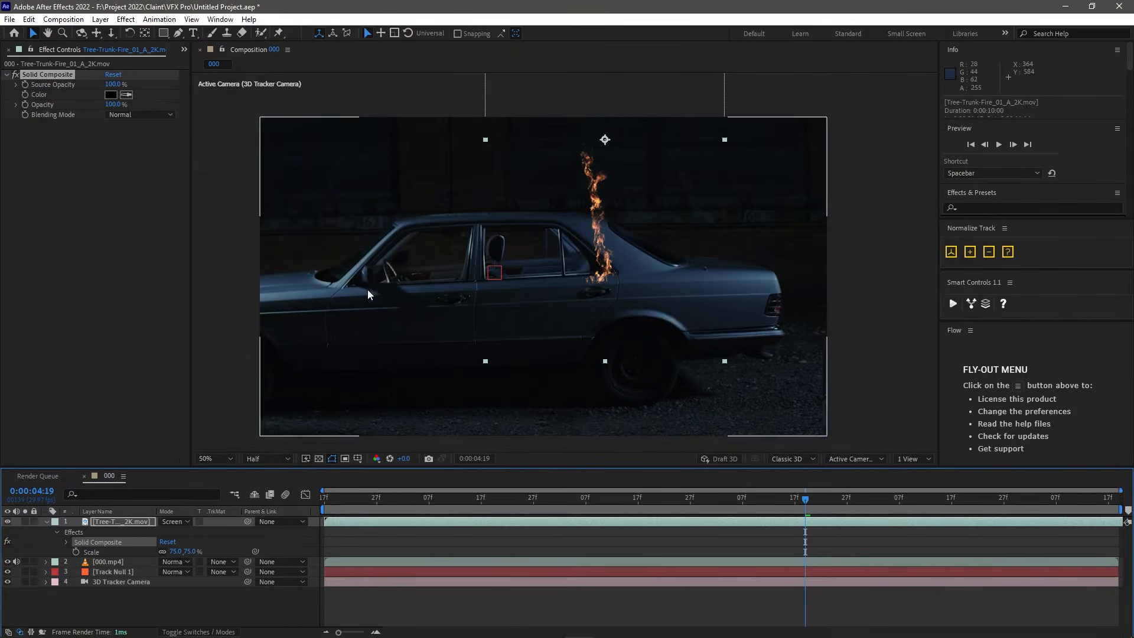
# Step: Pin the fire at its base, middle and upper part with the Puppet tool, bending it along the rear window and roofline
pyautogui.click(134, 522)
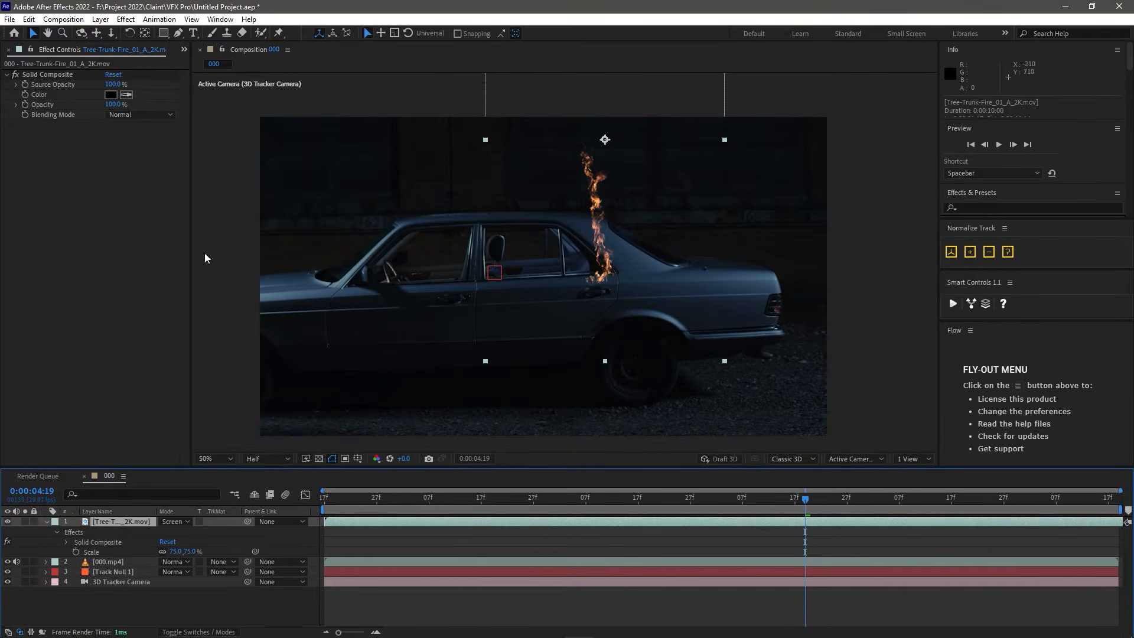
pyautogui.click(279, 33)
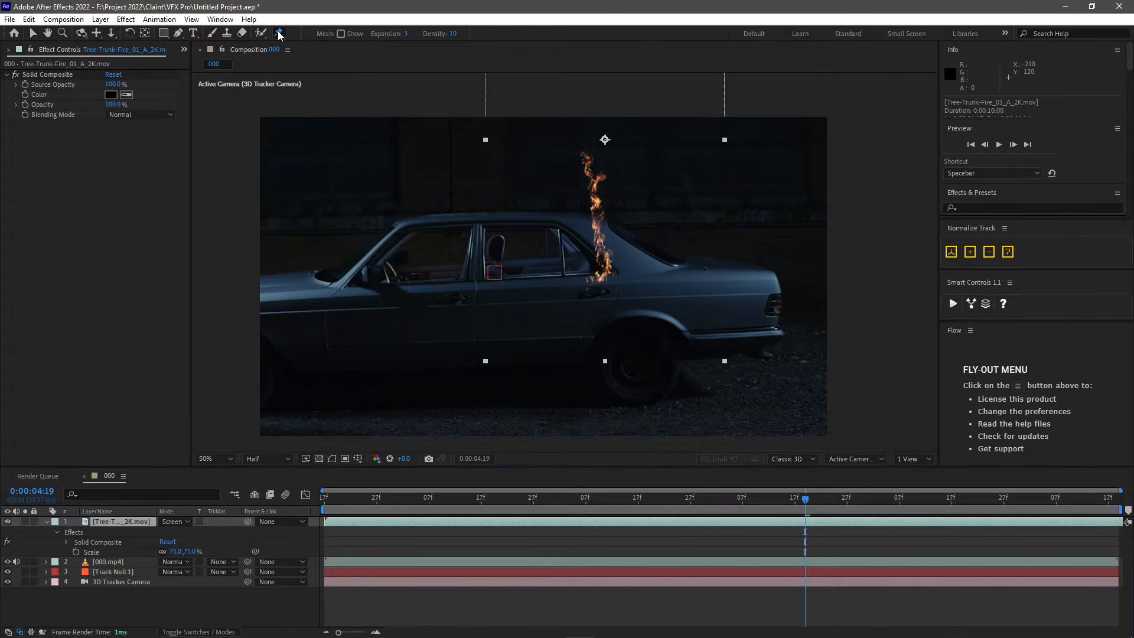
pyautogui.click(607, 272)
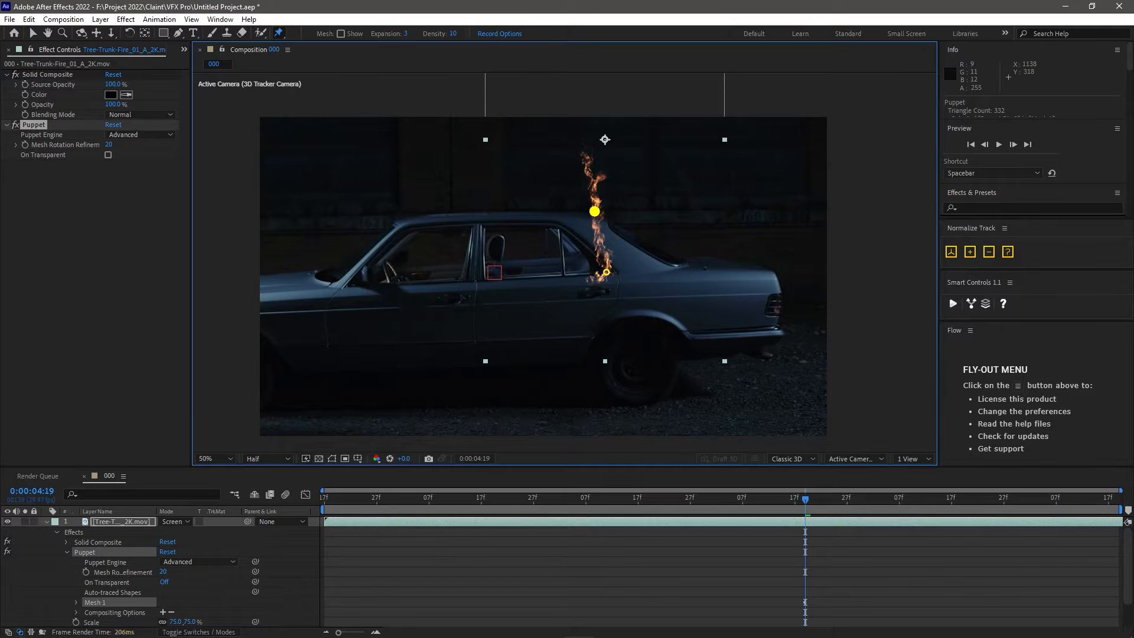
pyautogui.moveTo(595, 211); pyautogui.dragTo(567, 223)
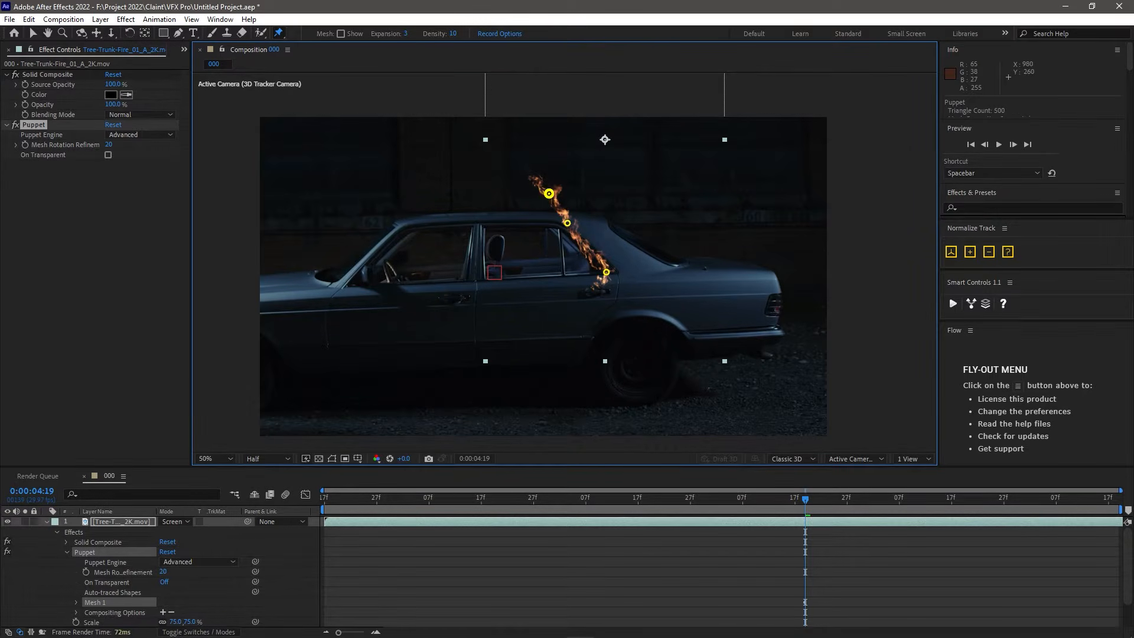
pyautogui.moveTo(545, 196); pyautogui.dragTo(534, 214)
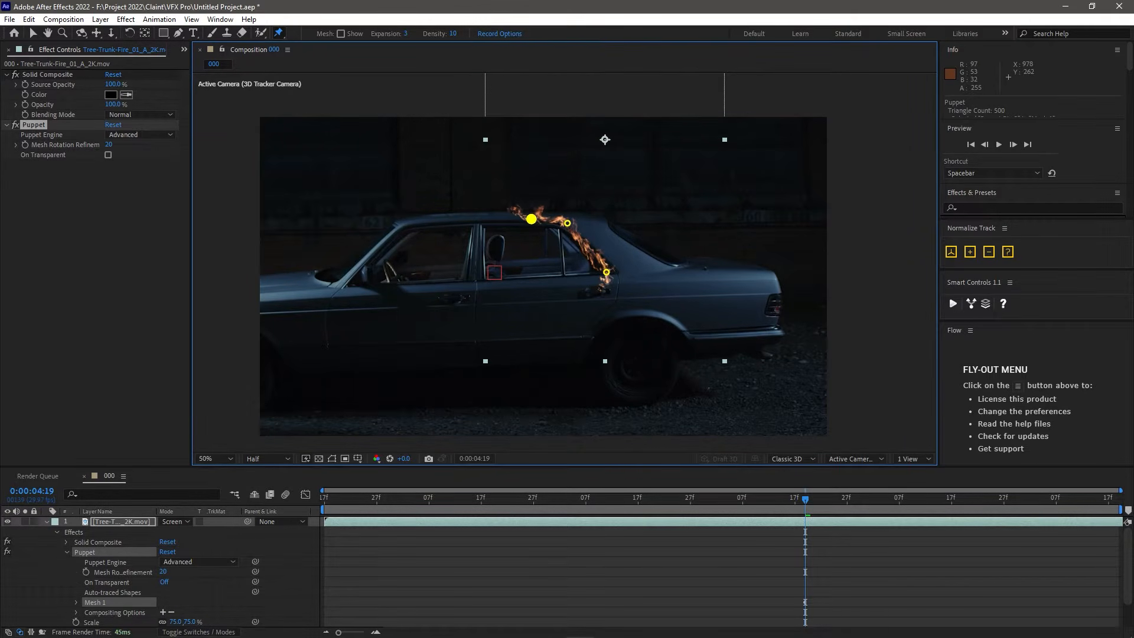
pyautogui.moveTo(805, 500); pyautogui.dragTo(774, 515)
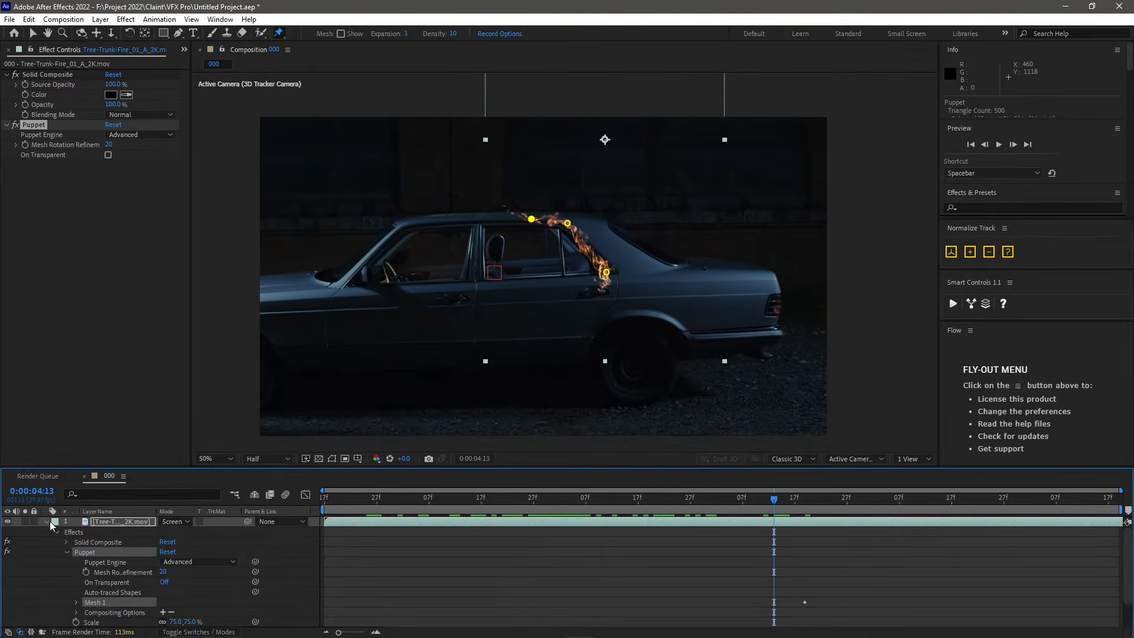
# Step: Collapse the fire layer's properties and make it a 3D layer
pyautogui.click(46, 522)
pyautogui.press('F4')
pyautogui.click(224, 521)
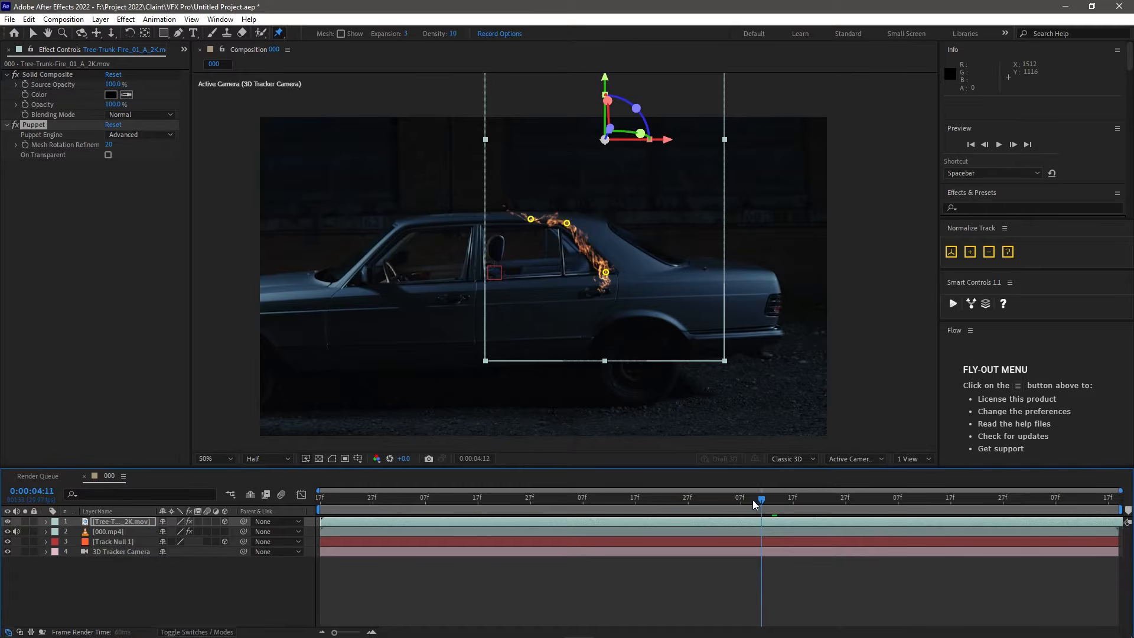
# Step: At 0:00:05:25, adjust the flame's tip along the roofline with another Puppet pin and preview the shot
pyautogui.moveTo(755, 506); pyautogui.dragTo(993, 502)
pyautogui.moveTo(515, 217); pyautogui.dragTo(508, 225)
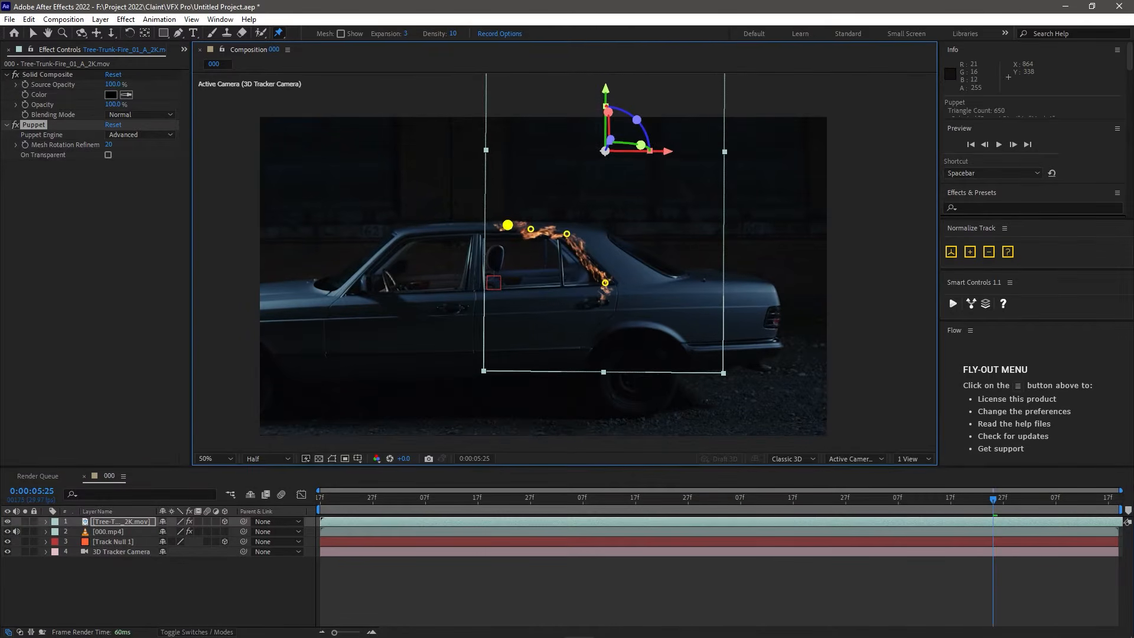
pyautogui.moveTo(993, 502)
pyautogui.mouseDown()
pyautogui.moveTo(793, 502)
pyautogui.moveTo(1020, 503)
pyautogui.moveTo(983, 503)
pyautogui.mouseUp()
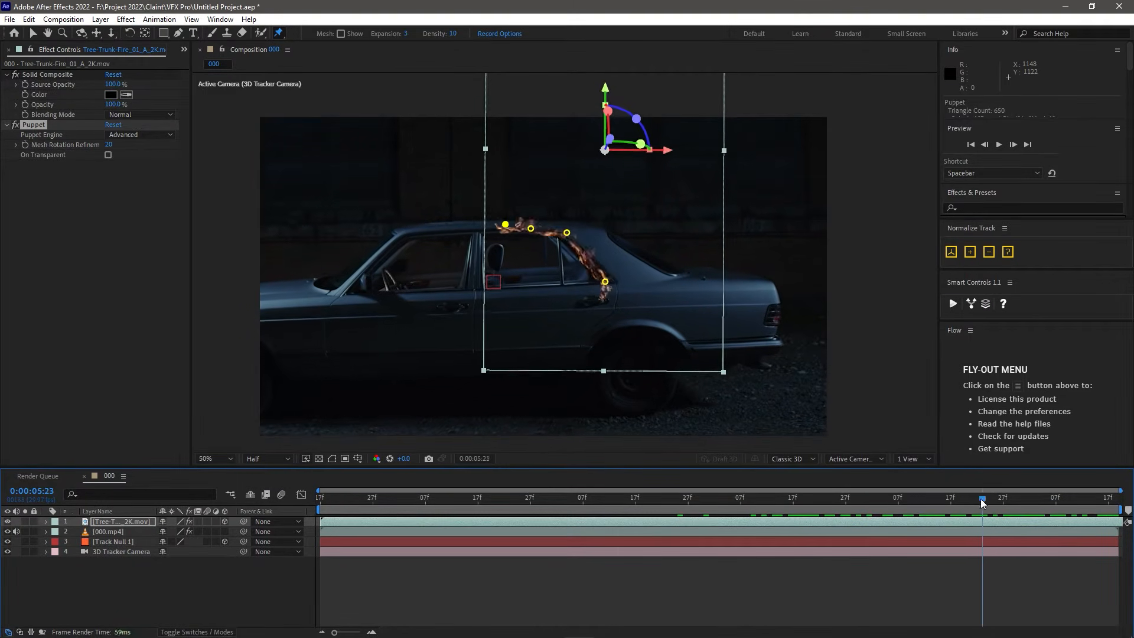
pyautogui.press('space')
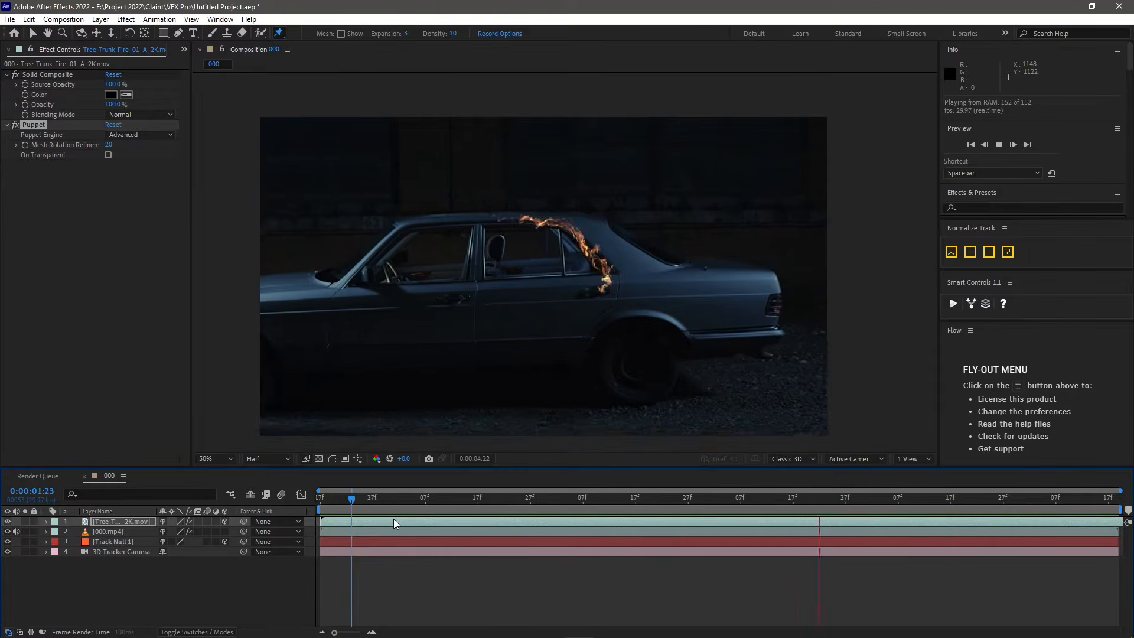
pyautogui.press('space')
# Step: Inspect the bent flame at up to 200% zoom in Full resolution, then return the preview to Half at 100%
pyautogui.click(120, 524)
pyautogui.press('v')
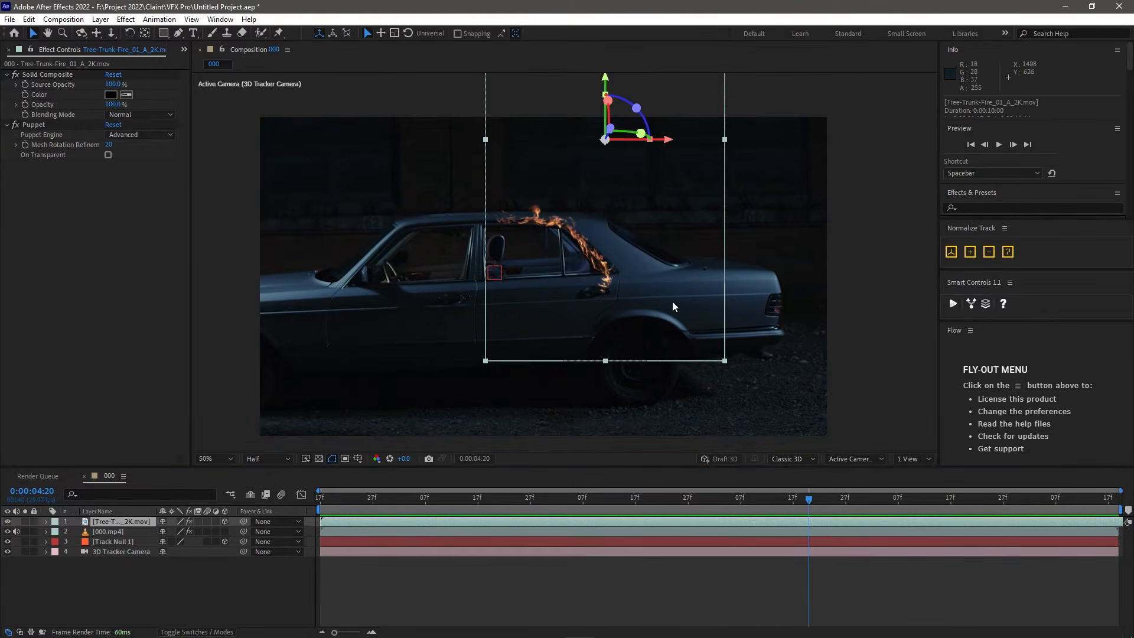
pyautogui.press('.')
pyautogui.press('.')
pyautogui.press(',')
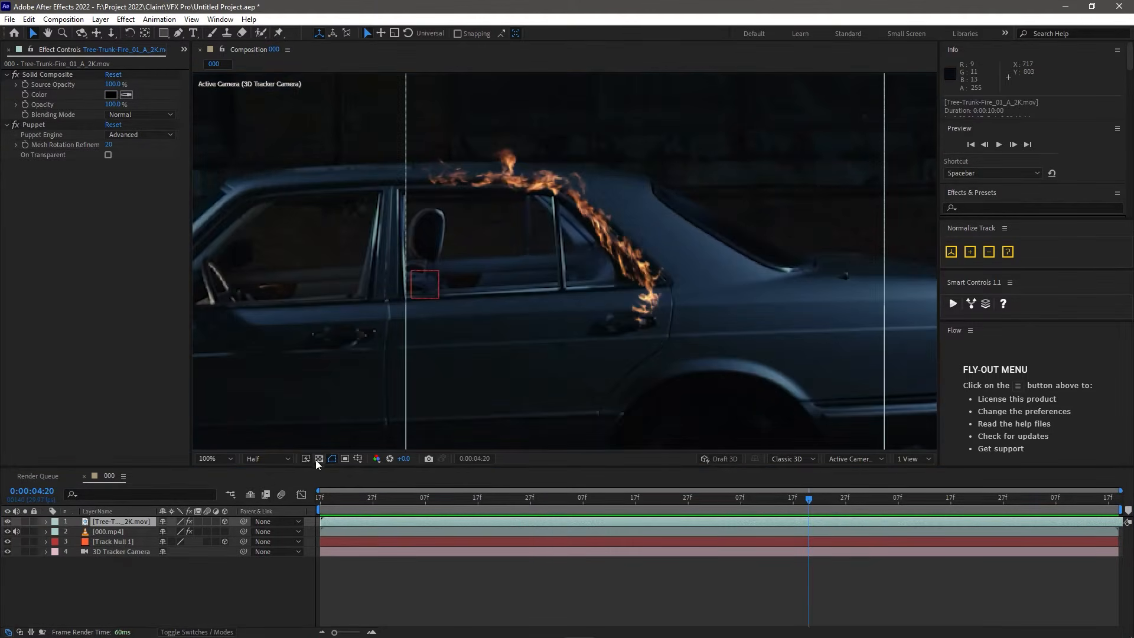
pyautogui.click(267, 459)
pyautogui.click(266, 480)
pyautogui.press('.')
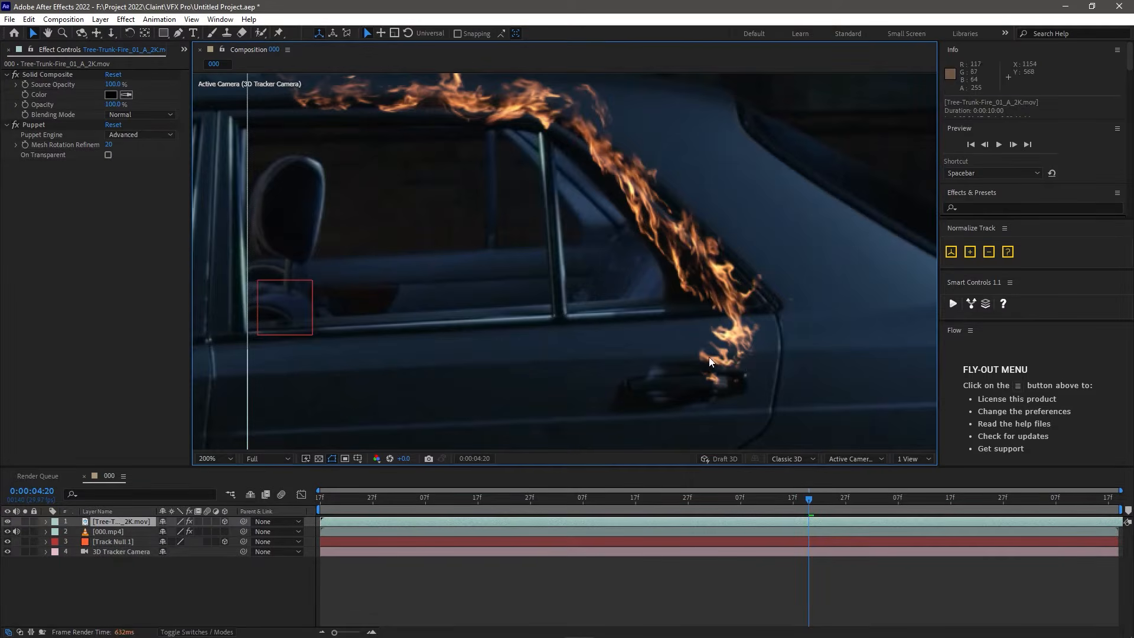
pyautogui.press(',')
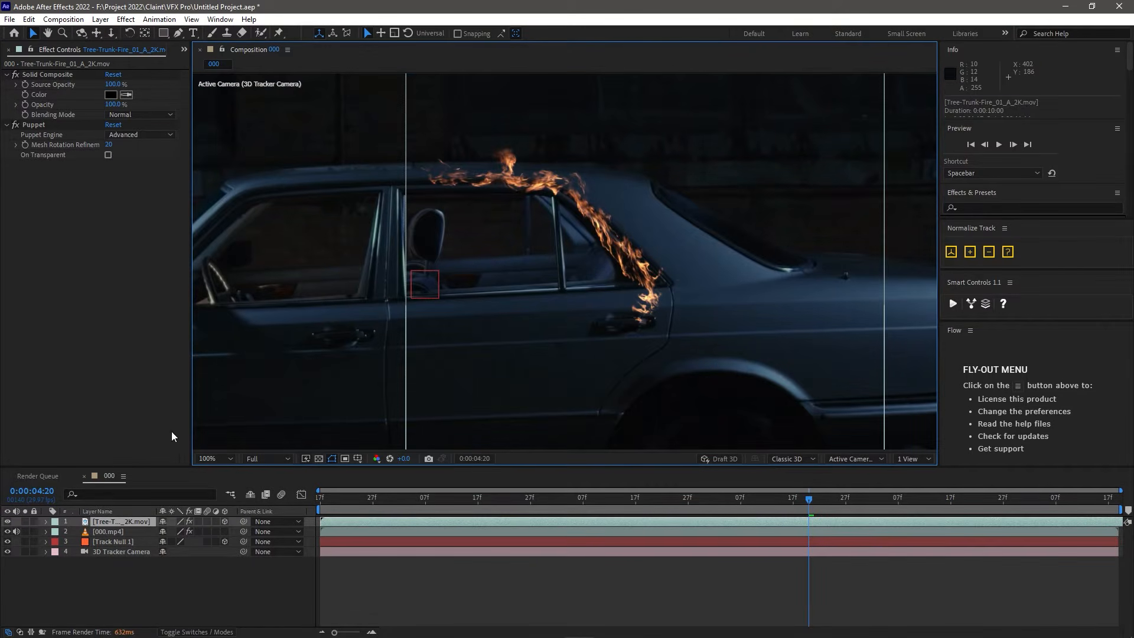
pyautogui.click(267, 460)
pyautogui.click(267, 494)
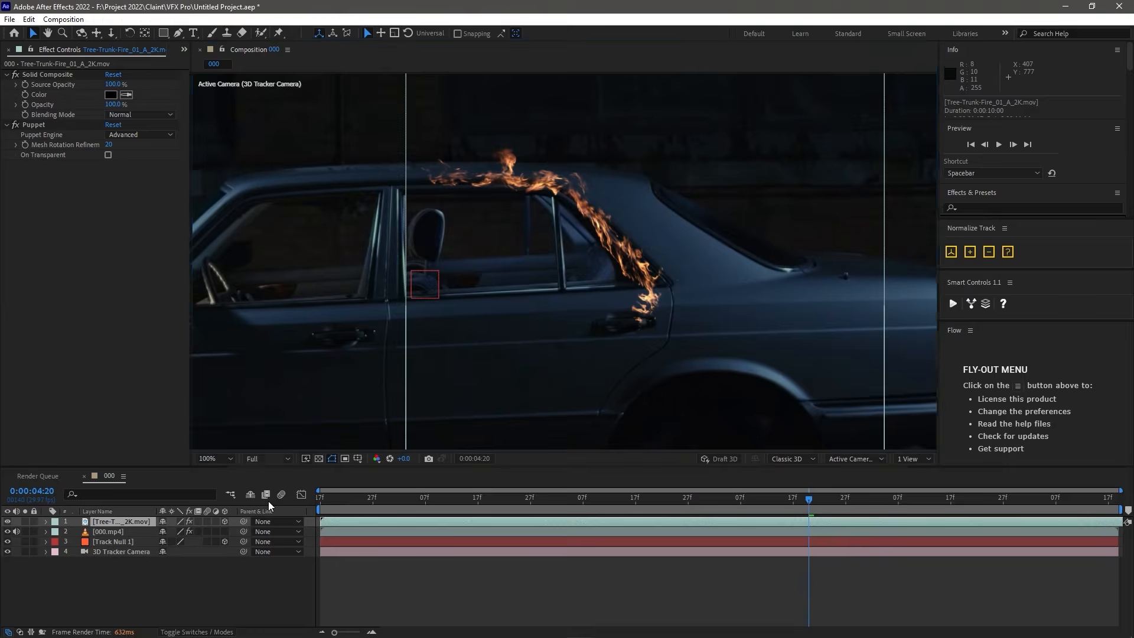
# Step: Apply the Mesh Warp effect to the fire layer
pyautogui.click(105, 523)
pyautogui.hotkey('ctrl', 'space')
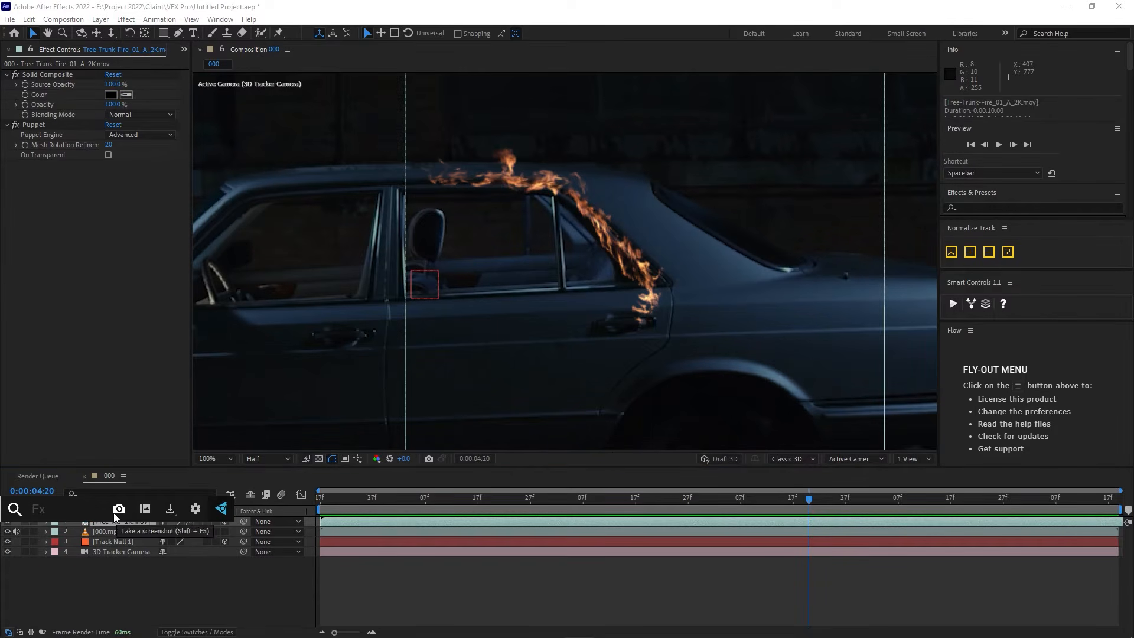
pyautogui.write('mes')
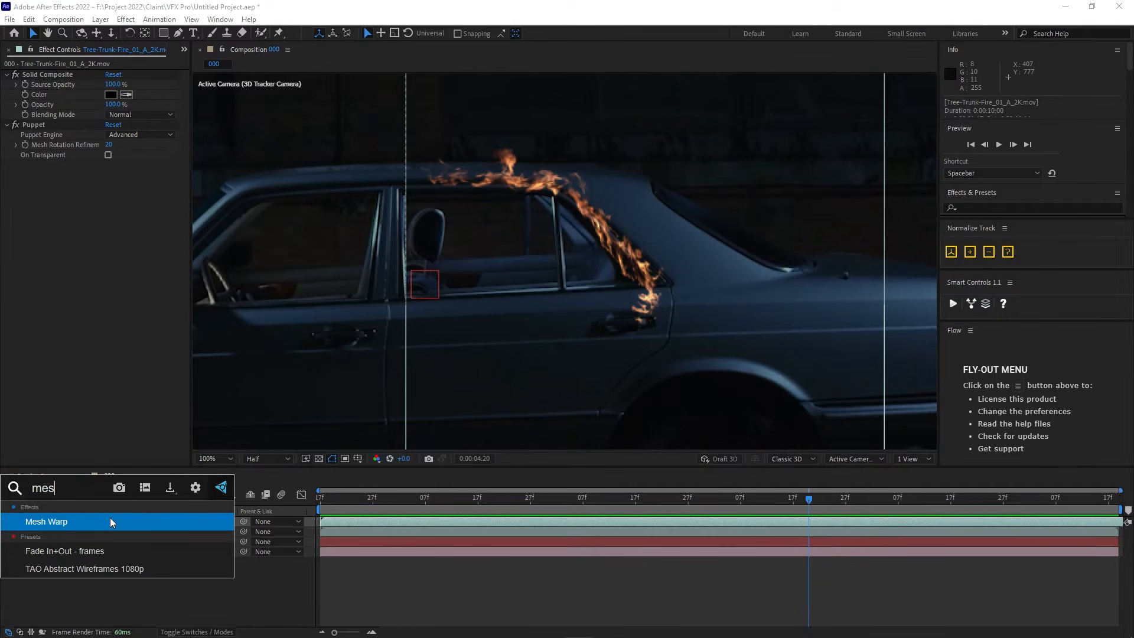
pyautogui.click(65, 523)
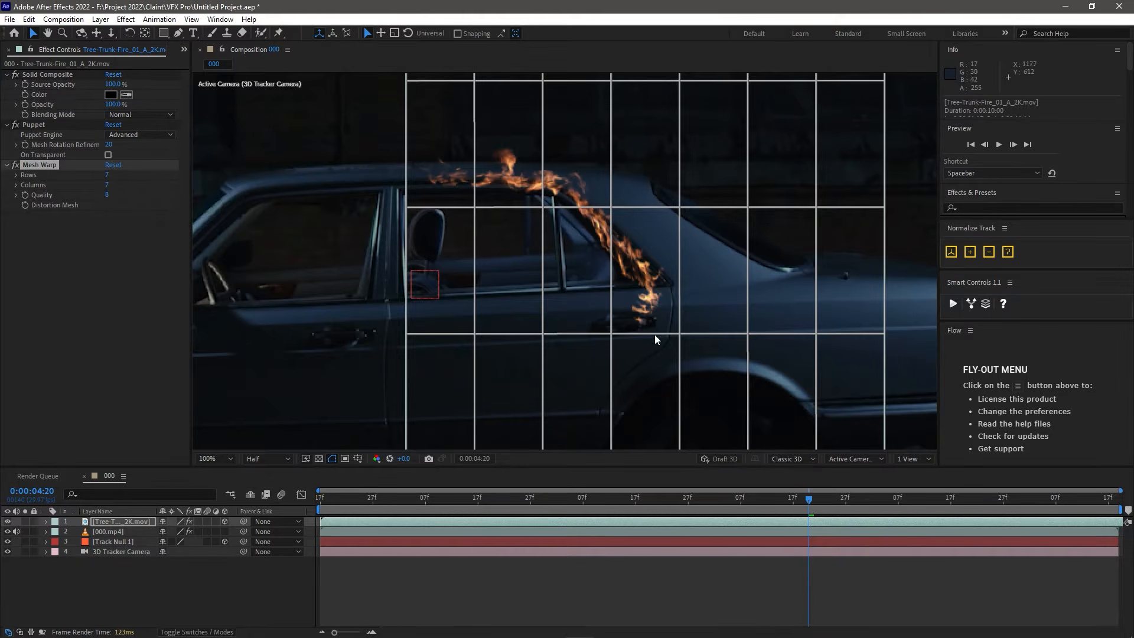
# Step: Reshape the Mesh Warp grid around the flame's base, pulling the points below it up toward the rear window's lower corner
pyautogui.click(680, 334)
pyautogui.moveTo(682, 333); pyautogui.dragTo(695, 318)
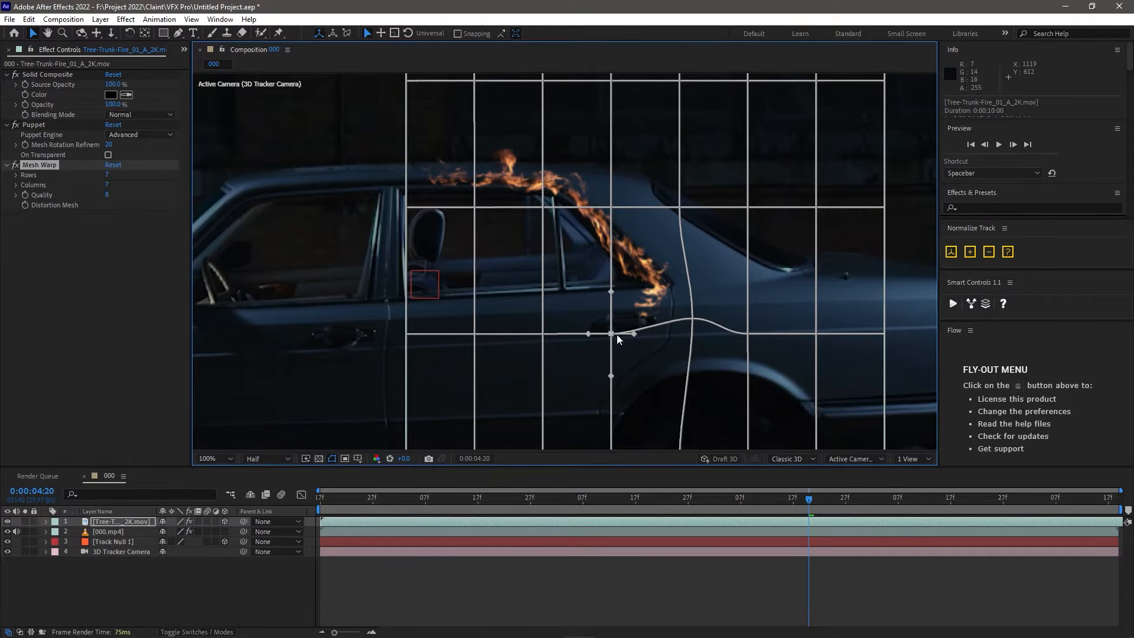
pyautogui.moveTo(617, 334); pyautogui.dragTo(597, 307)
pyautogui.moveTo(602, 265); pyautogui.dragTo(604, 265)
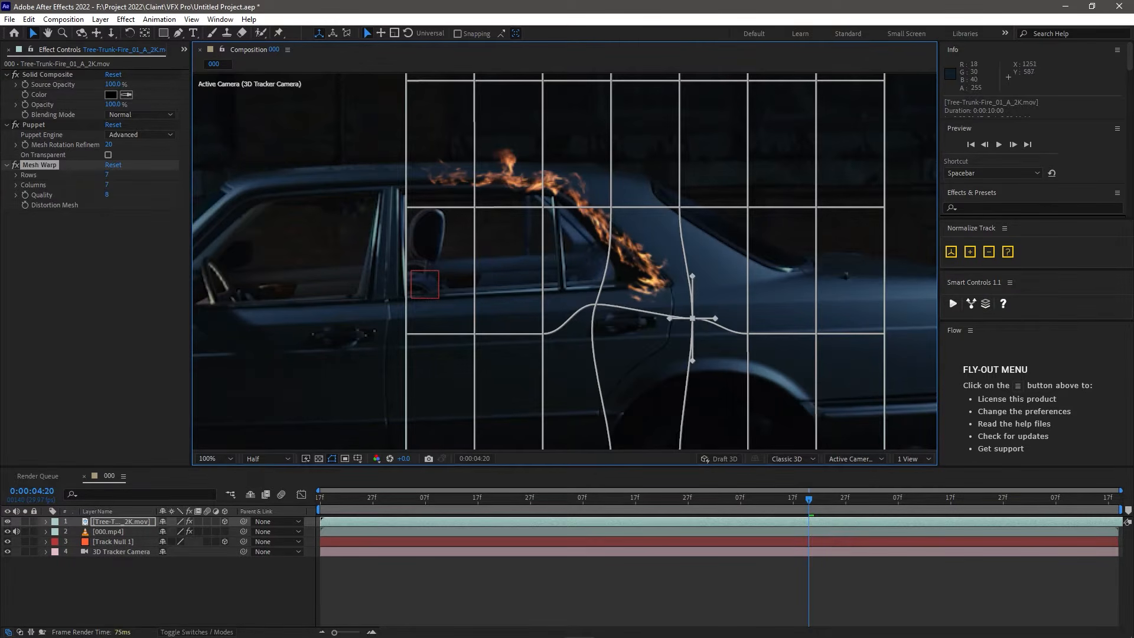
pyautogui.moveTo(693, 318); pyautogui.dragTo(693, 312)
pyautogui.moveTo(679, 208); pyautogui.dragTo(678, 217)
pyautogui.moveTo(678, 259); pyautogui.dragTo(680, 270)
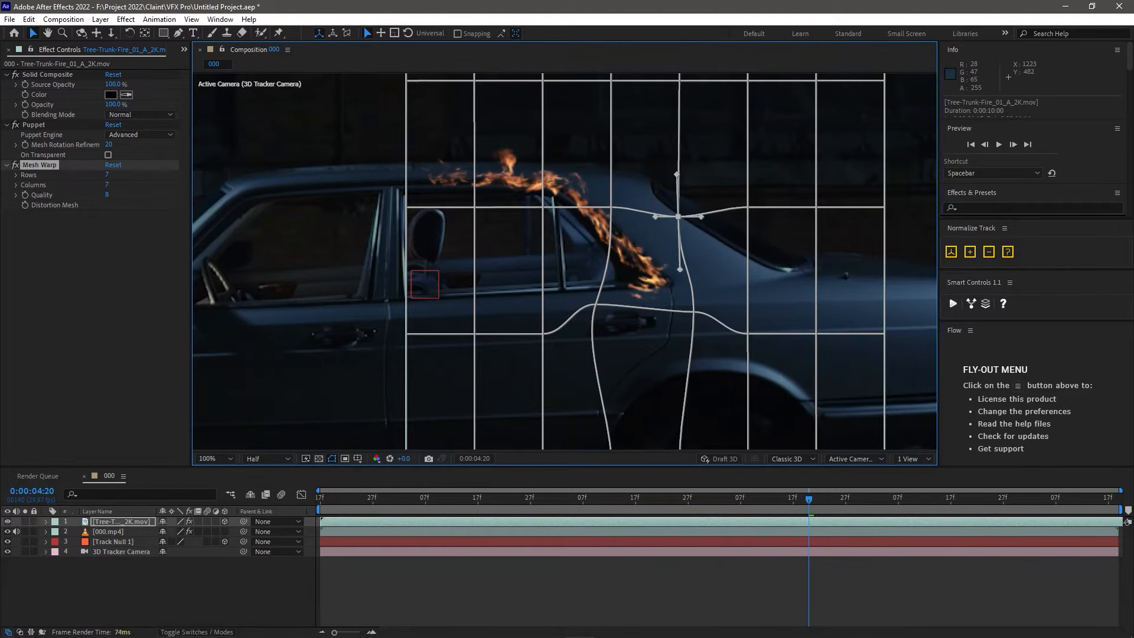
pyautogui.moveTo(693, 312); pyautogui.dragTo(697, 308)
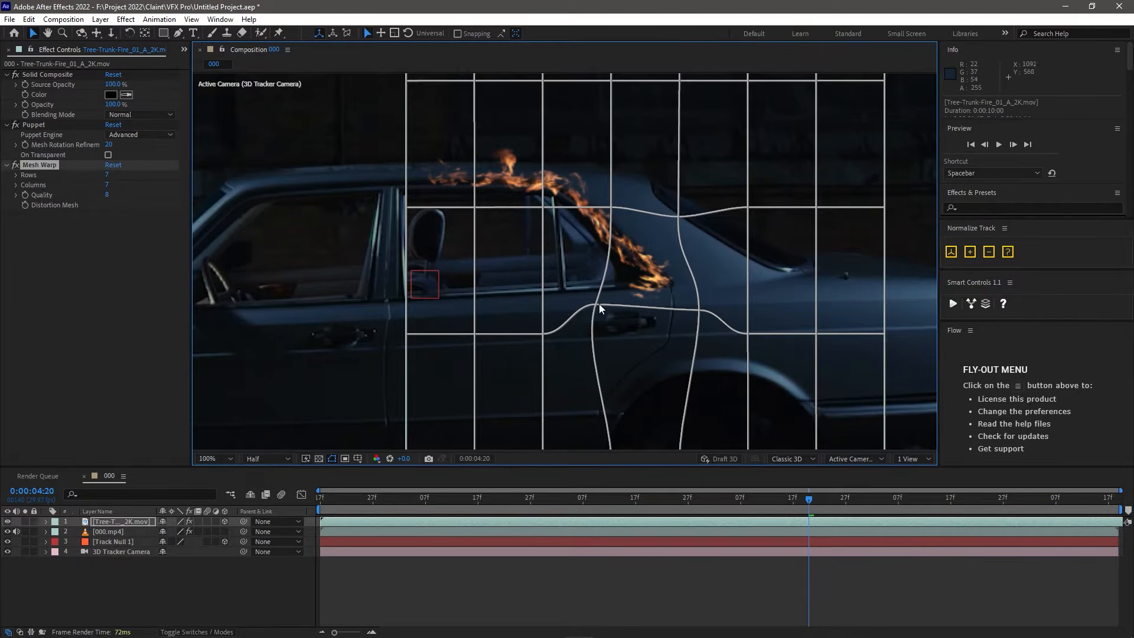
pyautogui.moveTo(597, 305); pyautogui.dragTo(596, 302)
# Step: Nudge the fire layer's upper Mesh Warp points slightly down so the flame sits along the car's roofline
pyautogui.click(107, 534)
pyautogui.click(110, 522)
pyautogui.moveTo(475, 80); pyautogui.dragTo(474, 86)
pyautogui.moveTo(474, 208); pyautogui.dragTo(473, 212)
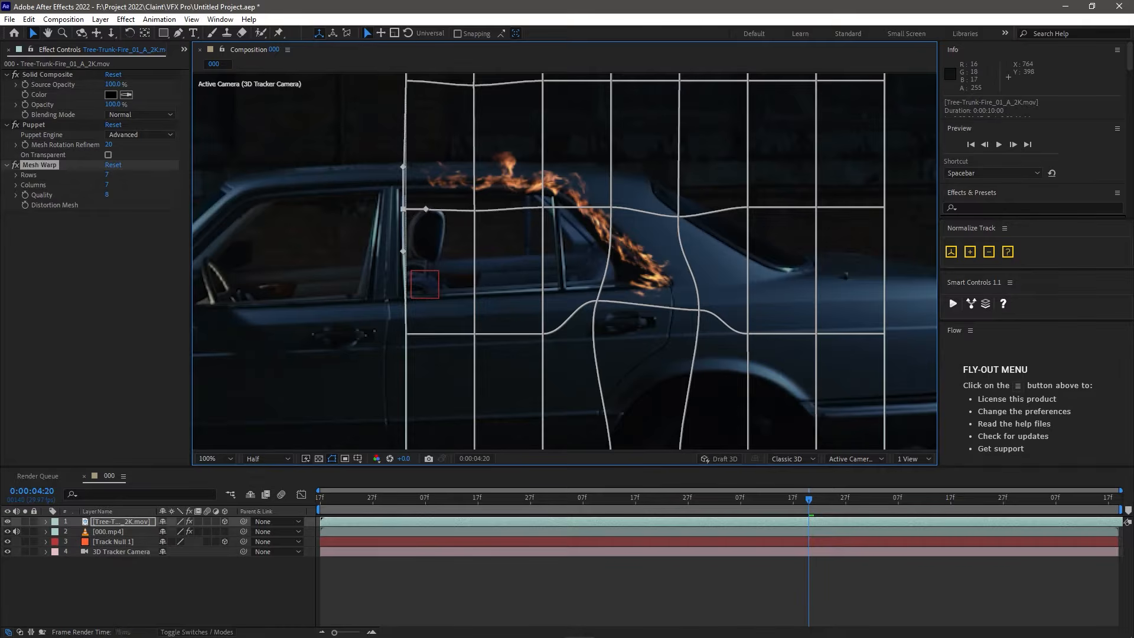
pyautogui.moveTo(543, 207); pyautogui.dragTo(543, 211)
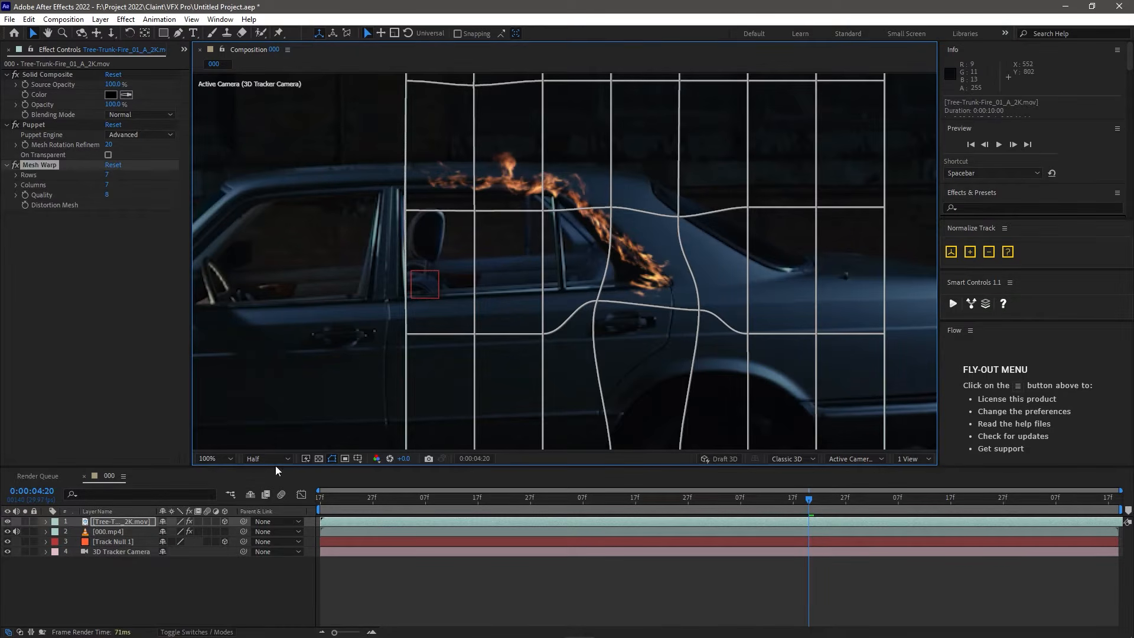
# Step: Preview the warped flame through the whole shot, both close up and with the full frame in view
pyautogui.click(422, 560)
pyautogui.moveTo(372, 499); pyautogui.dragTo(947, 503)
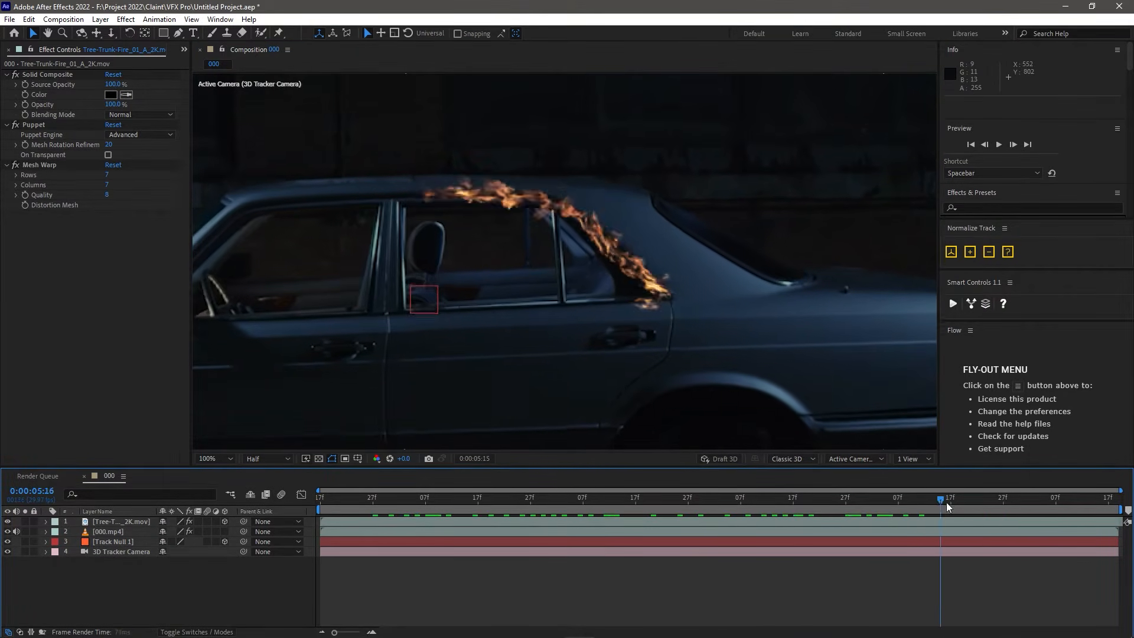
pyautogui.press('space')
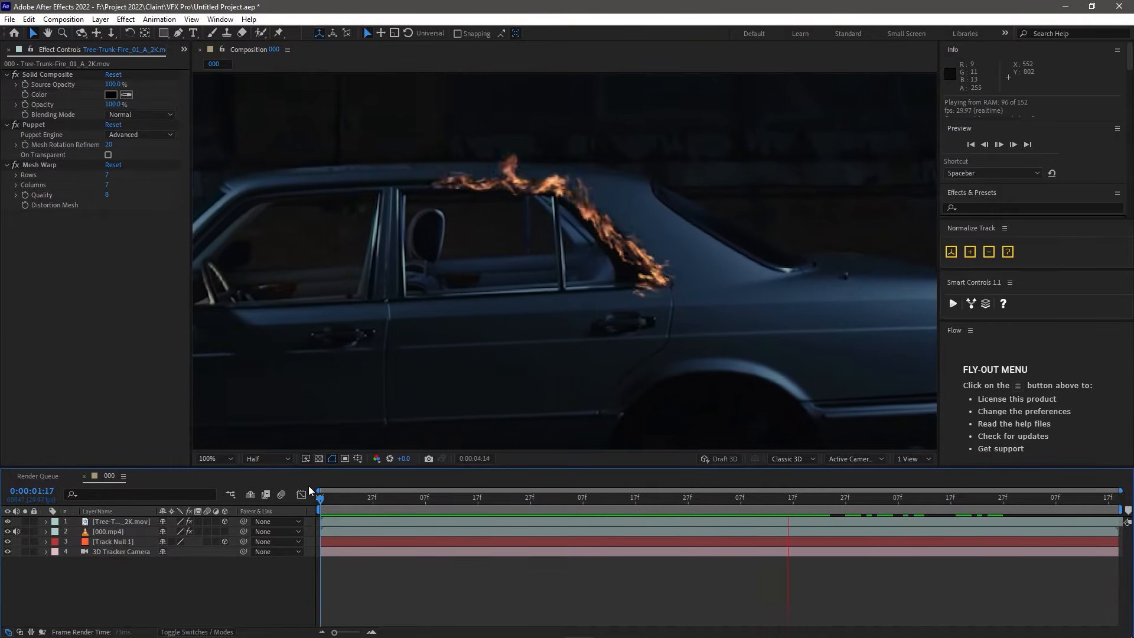
pyautogui.scroll(-2, 467, 316)
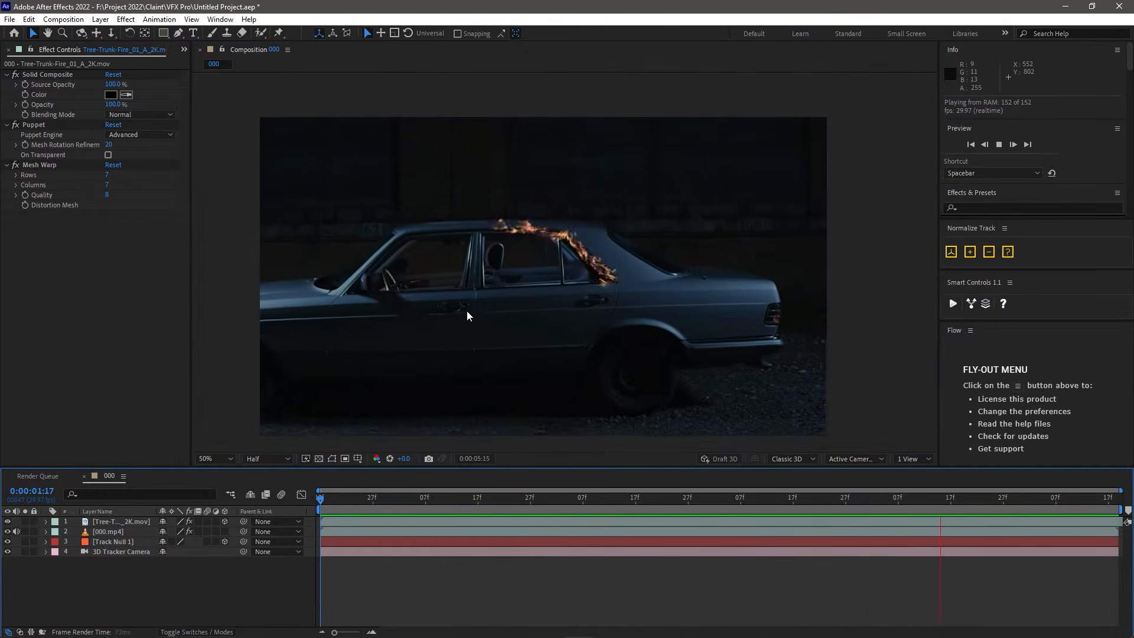
pyautogui.moveTo(691, 501); pyautogui.dragTo(1114, 504)
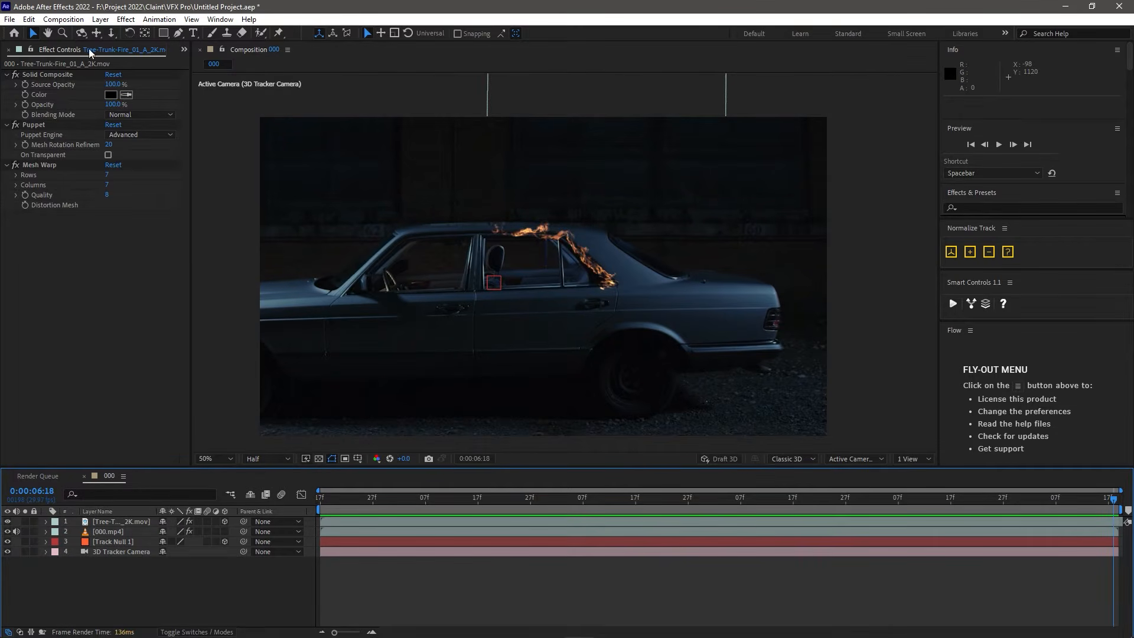
# Step: Browse the VFXPro_Fire+Embers+and+Sparks_2K footage and open Fire Embers_Wide_02_2K.mov to examine it
pyautogui.click(183, 49)
pyautogui.click(204, 77)
pyautogui.click(88, 314)
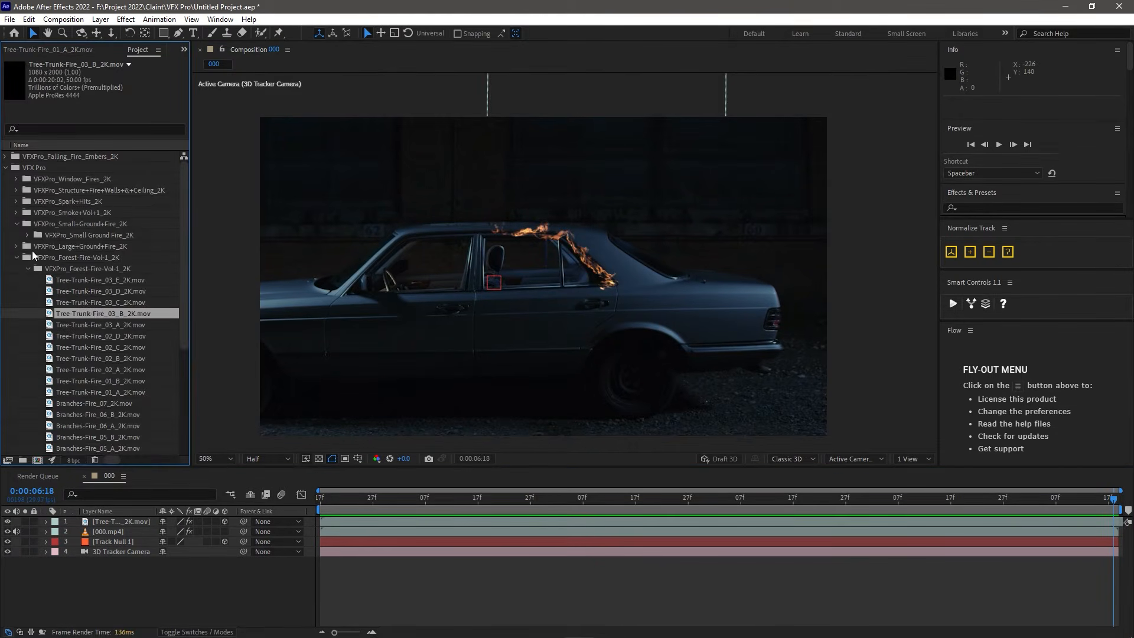
pyautogui.click(16, 257)
pyautogui.click(93, 270)
pyautogui.click(17, 269)
pyautogui.click(28, 280)
pyautogui.scroll(-3, 74, 261)
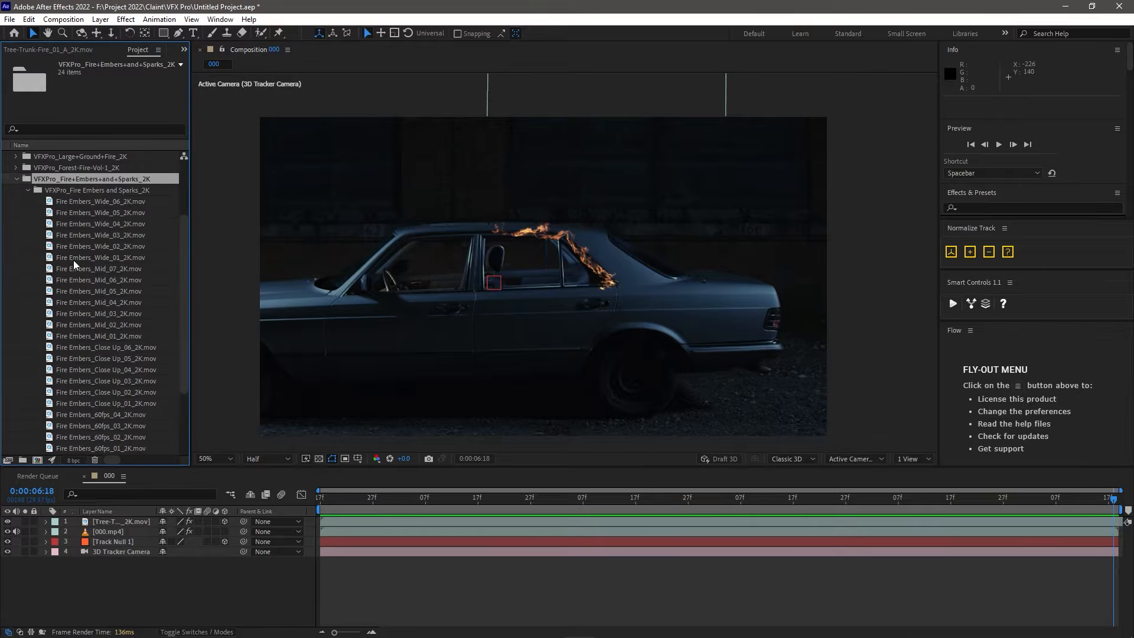
pyautogui.doubleClick(86, 247)
pyautogui.scroll(-2, 108, 374)
pyautogui.scroll(3, 101, 358)
pyautogui.click(27, 224)
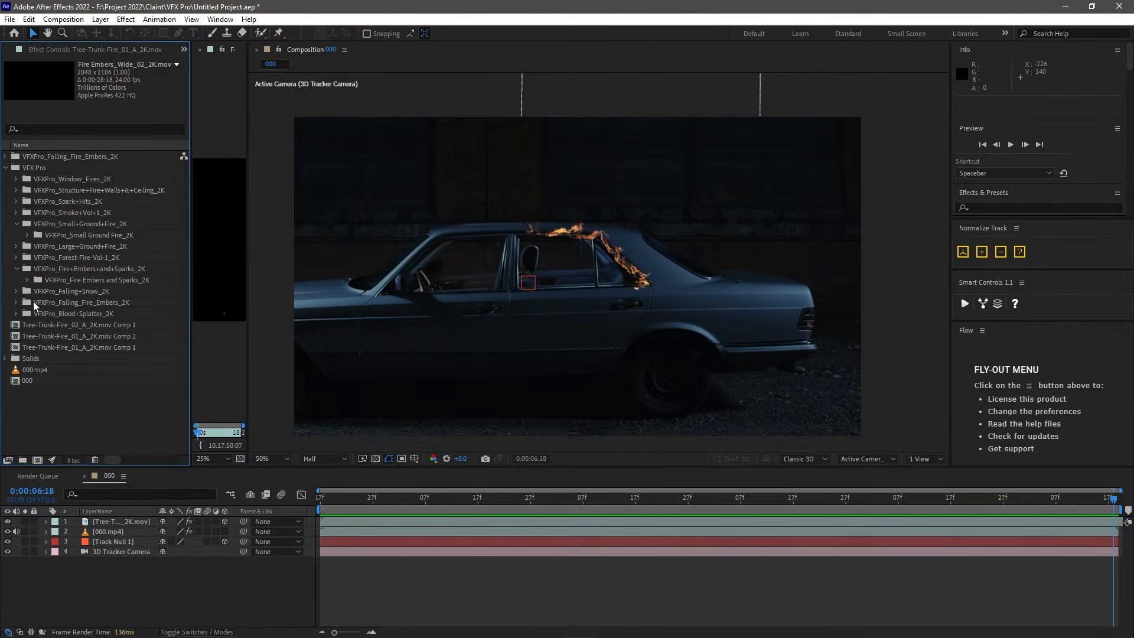
# Step: Browse the front-facing narrow window fires and examine the Narrow_Window_Fire_Front_06_B and Narrow_Window_Fire_Front_04_D clips
pyautogui.click(16, 178)
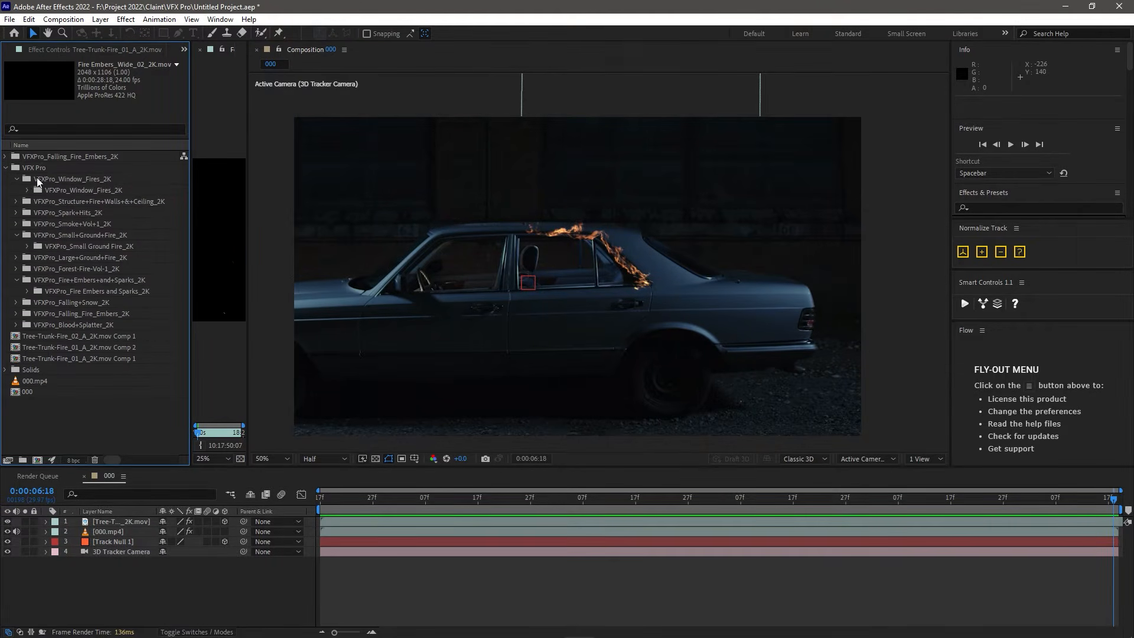
pyautogui.click(28, 190)
pyautogui.click(39, 212)
pyautogui.click(50, 235)
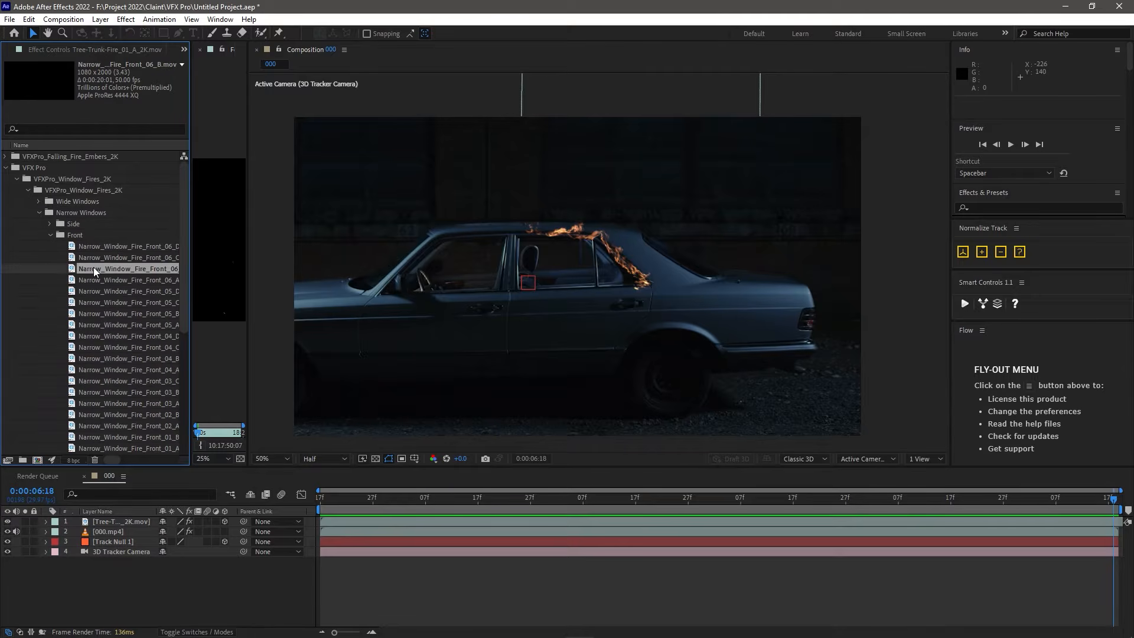
pyautogui.doubleClick(129, 269)
pyautogui.doubleClick(135, 337)
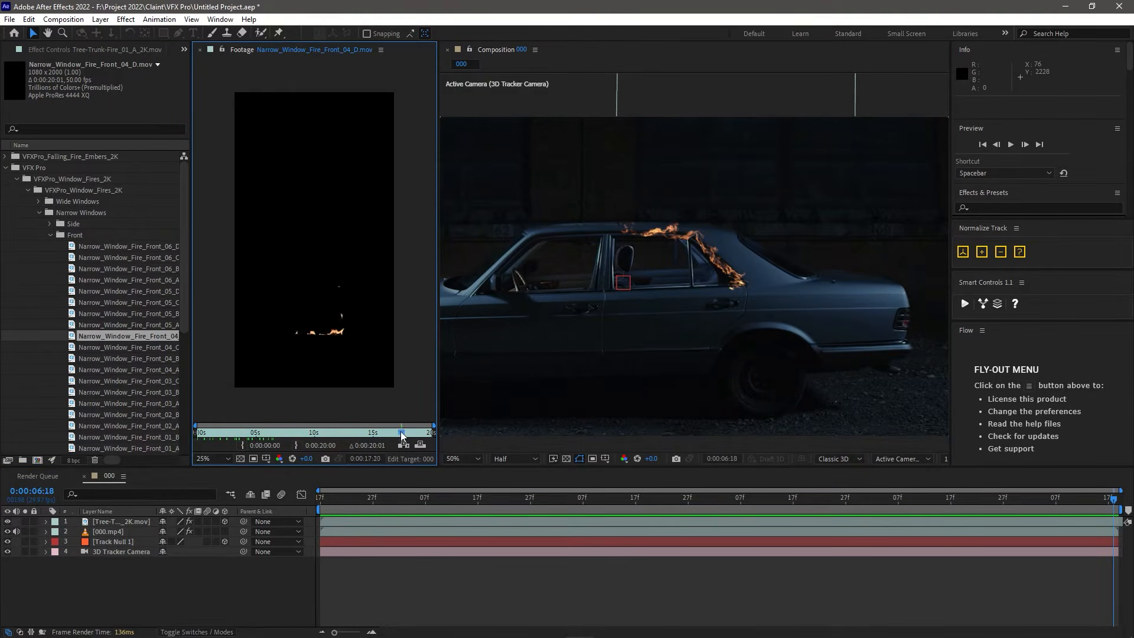
pyautogui.moveTo(401, 436); pyautogui.dragTo(327, 436)
# Step: Add Narrow_Window_Fire_Front_04_D.mov above the other layers, scale it to 71%, and position it over the car's rear side window
pyautogui.moveTo(155, 337); pyautogui.dragTo(643, 324)
pyautogui.click(199, 50)
pyautogui.moveTo(509, 390); pyautogui.dragTo(493, 172)
pyautogui.moveTo(337, 501); pyautogui.dragTo(399, 500)
pyautogui.press('s')
pyautogui.moveTo(175, 532); pyautogui.dragTo(162, 532)
pyautogui.moveTo(502, 249); pyautogui.dragTo(492, 282)
pyautogui.moveTo(175, 532); pyautogui.dragTo(171, 532)
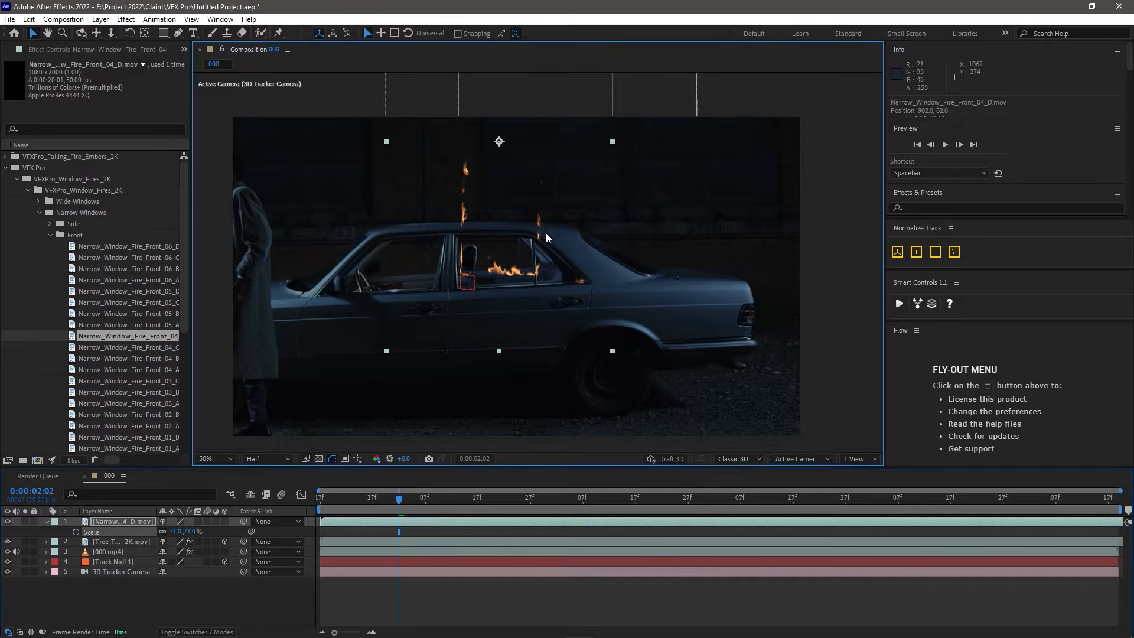
pyautogui.moveTo(546, 232); pyautogui.dragTo(545, 254)
# Step: Make the window fire layer 3D and tilt it to a Z orientation of 358.2° to match the window's sill
pyautogui.click(225, 521)
pyautogui.moveTo(530, 131); pyautogui.dragTo(528, 130)
pyautogui.moveTo(536, 188); pyautogui.dragTo(507, 192)
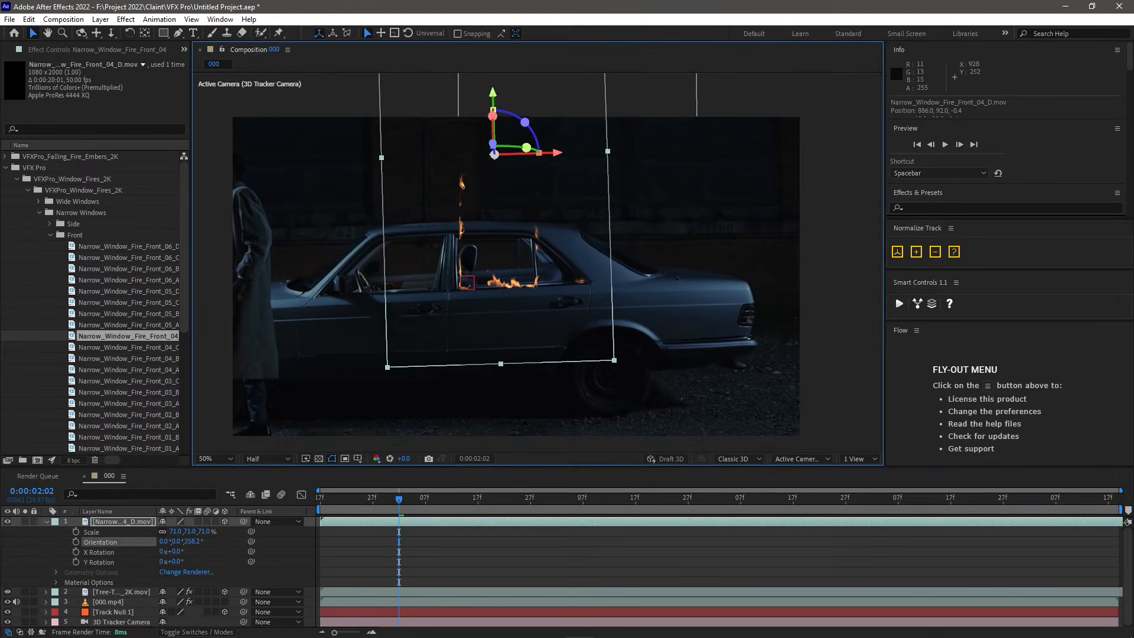
# Step: Apply Solid Composite to the window fire layer with black as its color
pyautogui.click(120, 521)
pyautogui.hotkey('ctrl', 'space')
pyautogui.write('sol')
pyautogui.press('Return')
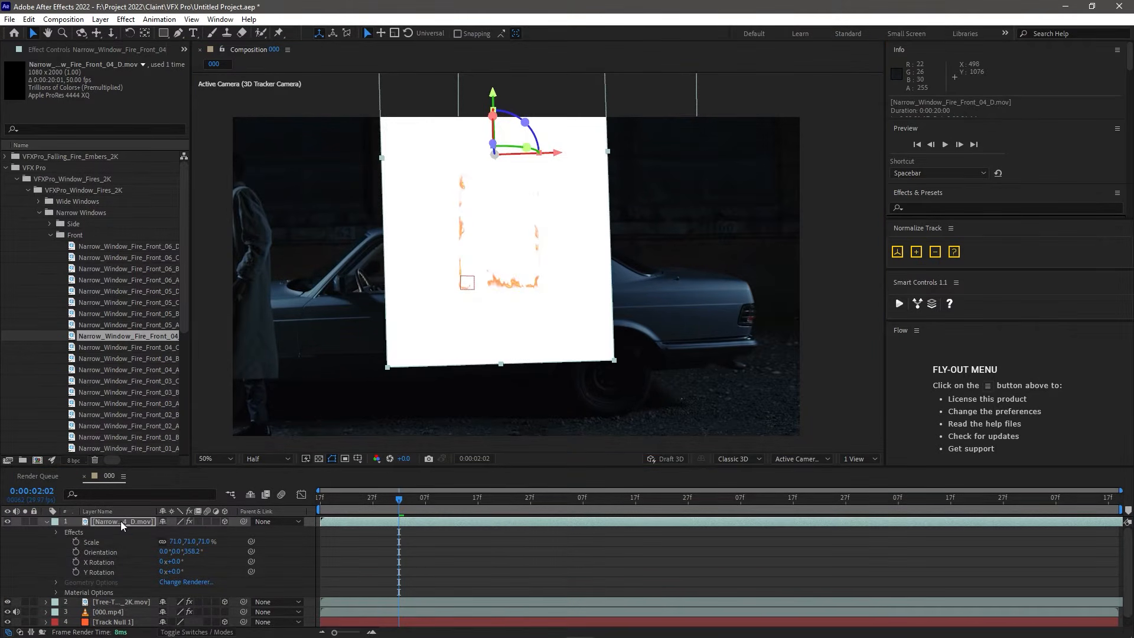
pyautogui.click(111, 95)
pyautogui.click(400, 619)
pyautogui.click(657, 476)
# Step: Set the window fire layer's blending mode to Screen
pyautogui.click(47, 522)
pyautogui.press('F4')
pyautogui.click(171, 524)
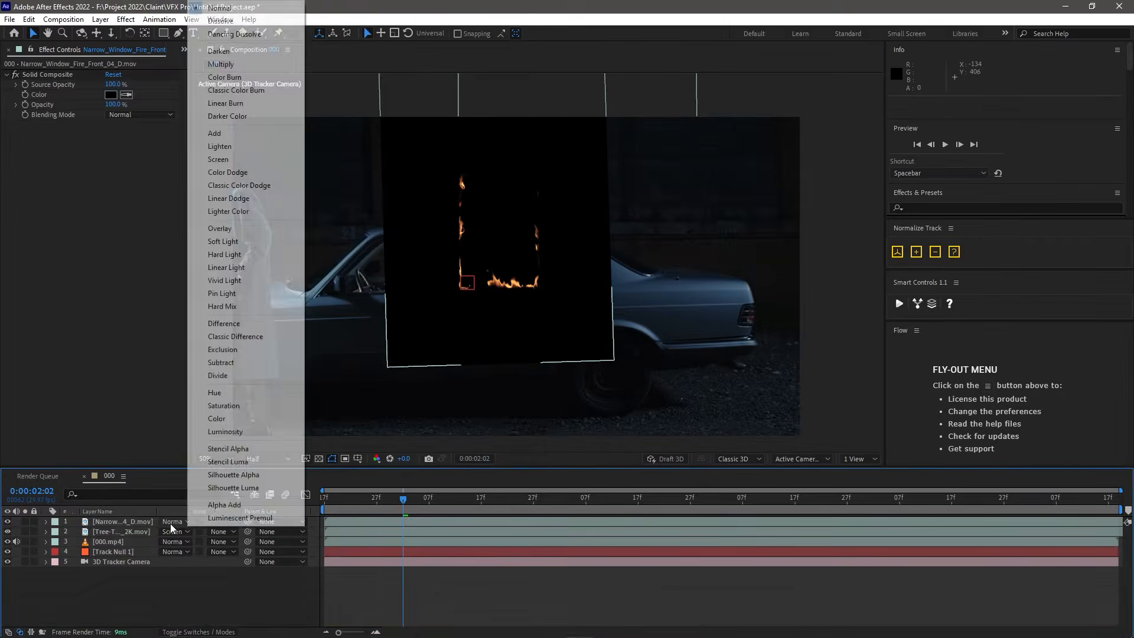
pyautogui.click(225, 161)
# Step: Place Puppet pins on the window fire's sill corners and sides, bending its tall flames down to the window frame and roofline
pyautogui.click(279, 34)
pyautogui.click(460, 288)
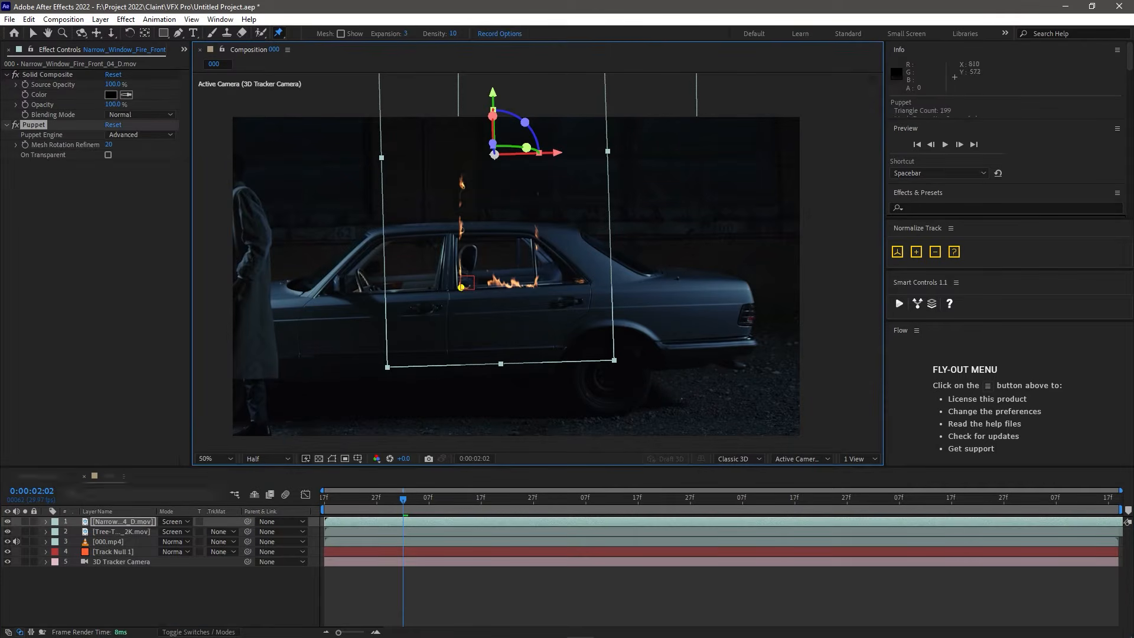
pyautogui.click(536, 284)
pyautogui.click(458, 234)
pyautogui.moveTo(464, 171); pyautogui.dragTo(437, 186)
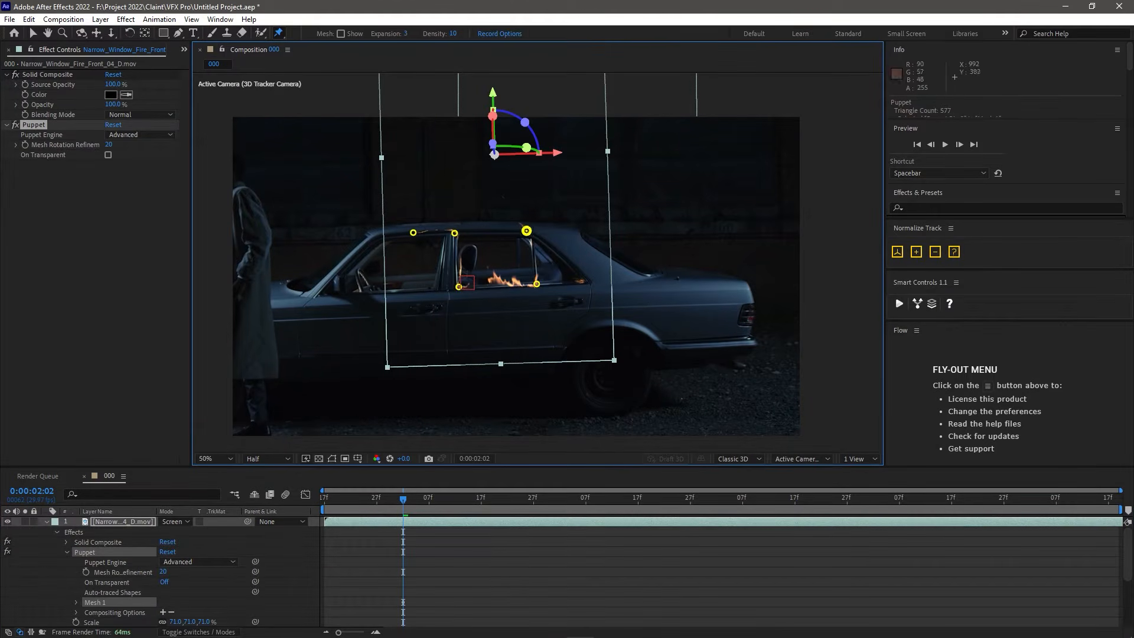
# Step: At 0:00:04:12, apply Mesh Warp with 13 rows to the window fire layer
pyautogui.moveTo(403, 500); pyautogui.dragTo(768, 499)
pyautogui.scroll(2, 496, 266)
pyautogui.click(125, 522)
pyautogui.hotkey('ctrl', 'space')
pyautogui.write('mesh')
pyautogui.press('Return')
# Step: Shift the Mesh Warp points near the window's front edge toward the door pillar so the flames follow the frame
pyautogui.click(405, 238)
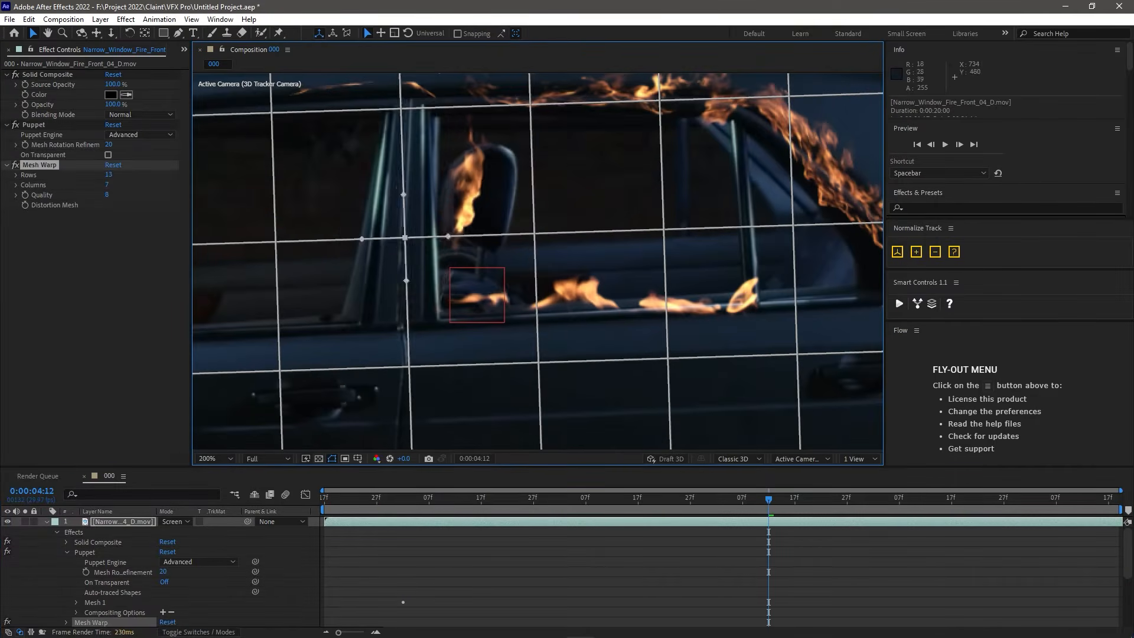
pyautogui.moveTo(405, 238); pyautogui.dragTo(394, 238)
pyautogui.moveTo(402, 109); pyautogui.dragTo(394, 109)
pyautogui.moveTo(535, 234); pyautogui.dragTo(527, 233)
pyautogui.moveTo(531, 105); pyautogui.dragTo(519, 105)
pyautogui.moveTo(394, 238); pyautogui.dragTo(392, 237)
pyautogui.moveTo(394, 108); pyautogui.dragTo(390, 108)
pyautogui.moveTo(409, 367); pyautogui.dragTo(397, 365)
pyautogui.click(538, 363)
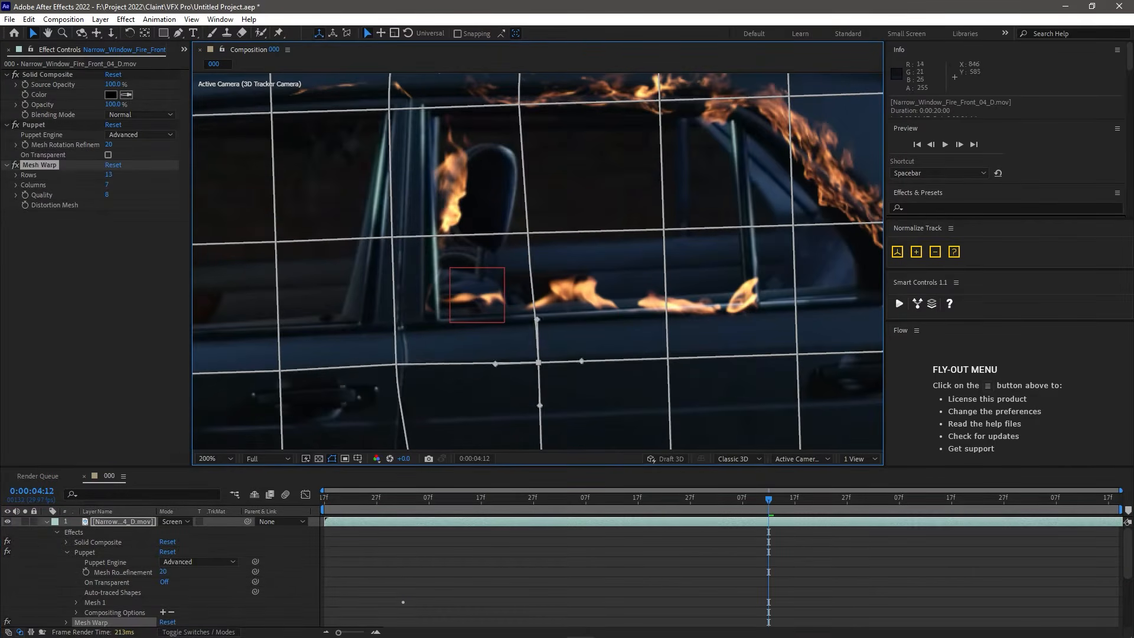
pyautogui.scroll(-2, 460, 140)
# Step: Pull a Mesh Warp point on Wall Fire_09_2K.mov inward to fit its flames to the pillar between the side windows
pyautogui.click(405, 190)
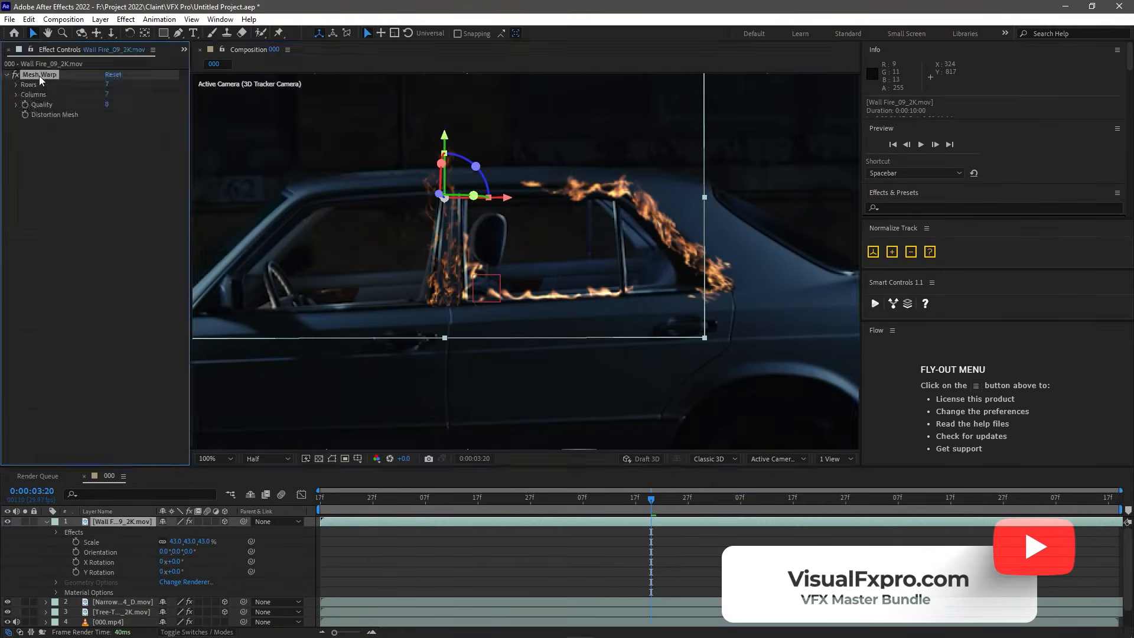
pyautogui.moveTo(408, 177); pyautogui.dragTo(424, 180)
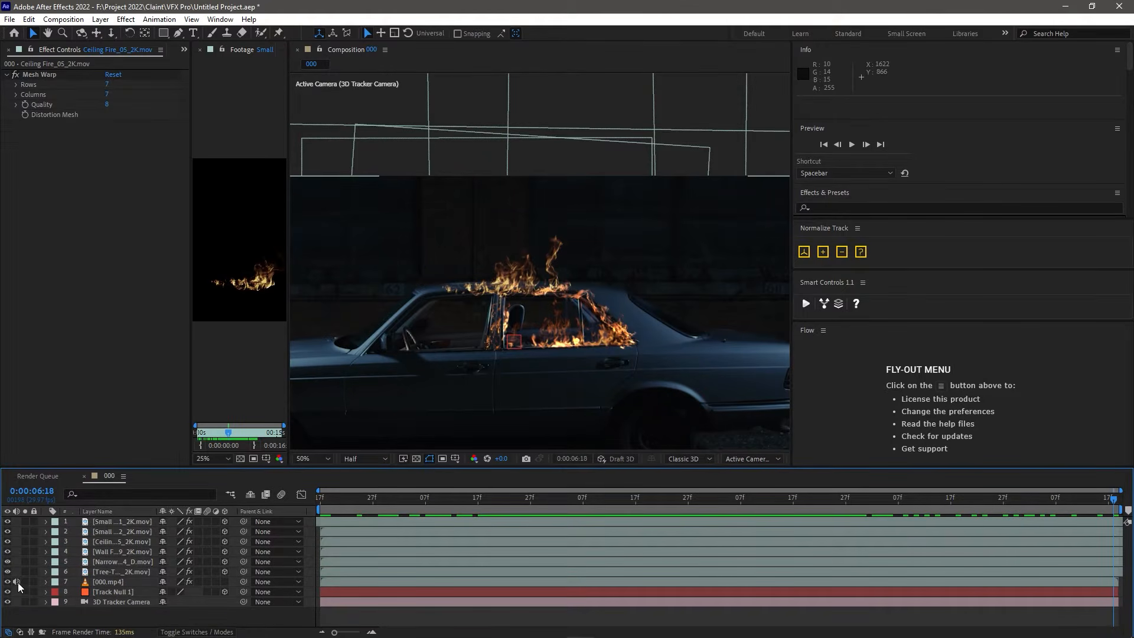
# Step: Hide the 000.mp4 car footage and scrub through the shot to view the fire elements alone
pyautogui.click(7, 582)
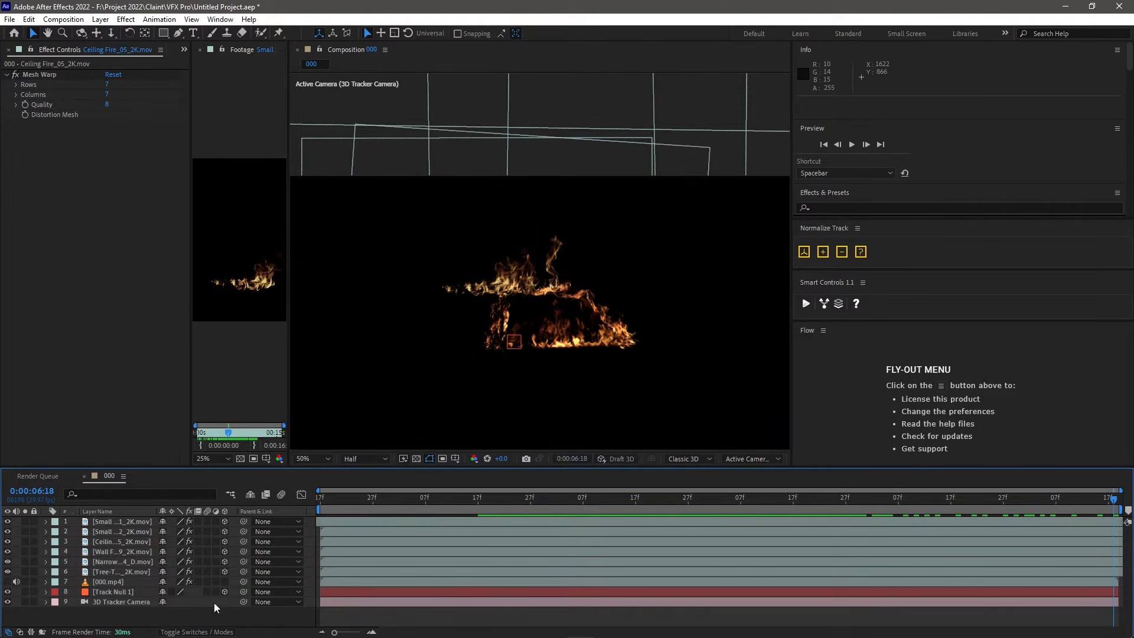
pyautogui.moveTo(343, 502); pyautogui.dragTo(1129, 504)
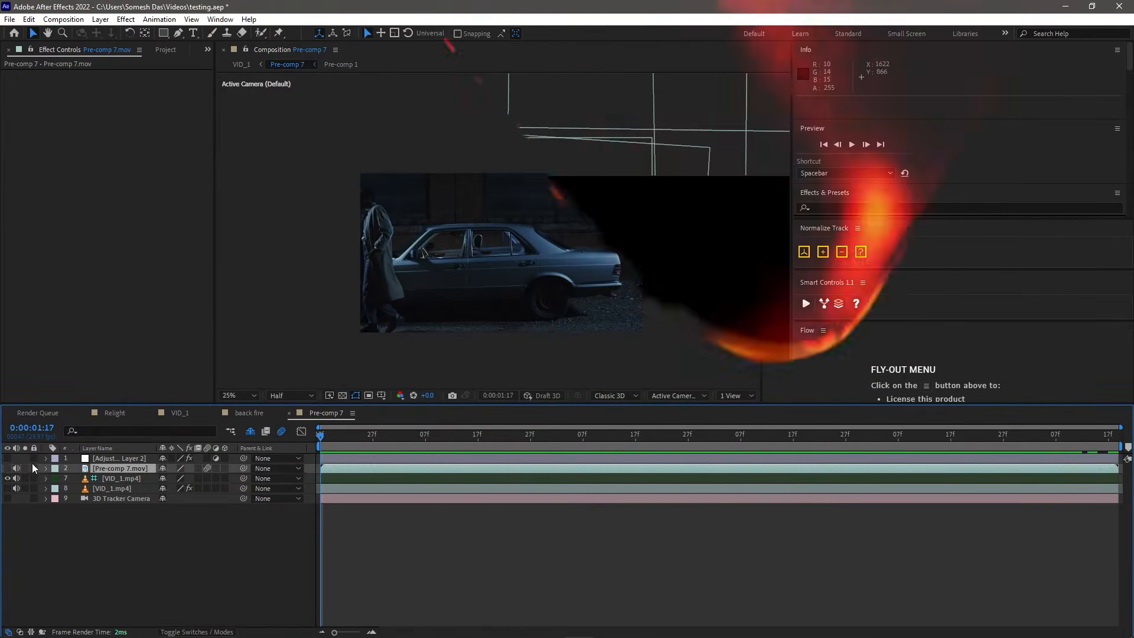
# Step: Turn on the Pre-comp 7.mov fire layer, checking its flames alone on black and composited over the car footage
pyautogui.click(7, 469)
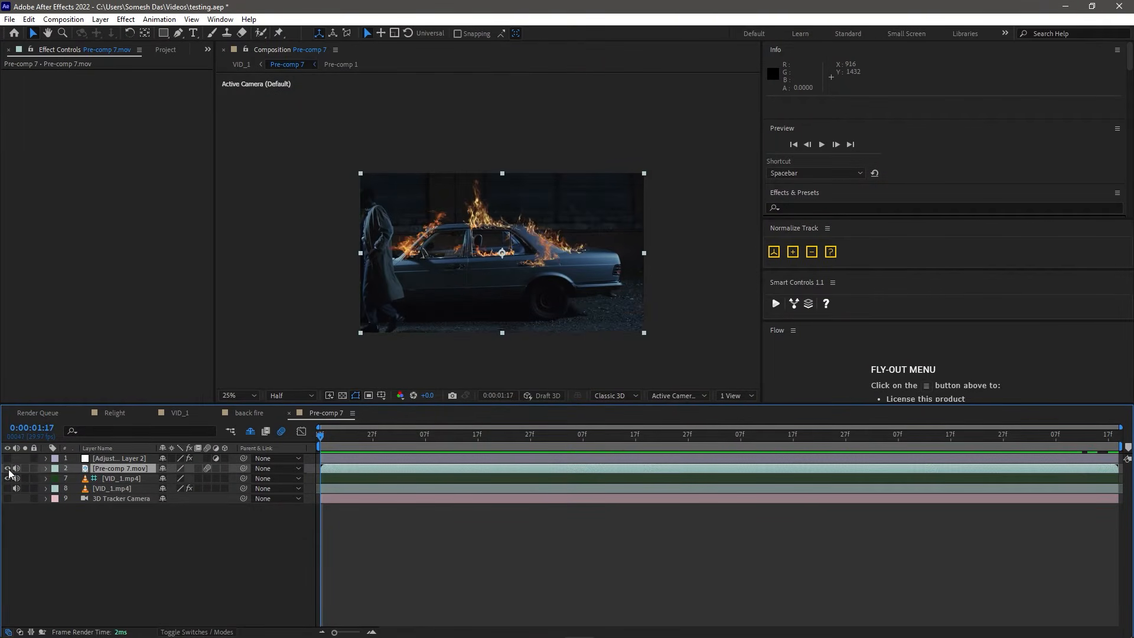
pyautogui.click(7, 469)
pyautogui.click(7, 478)
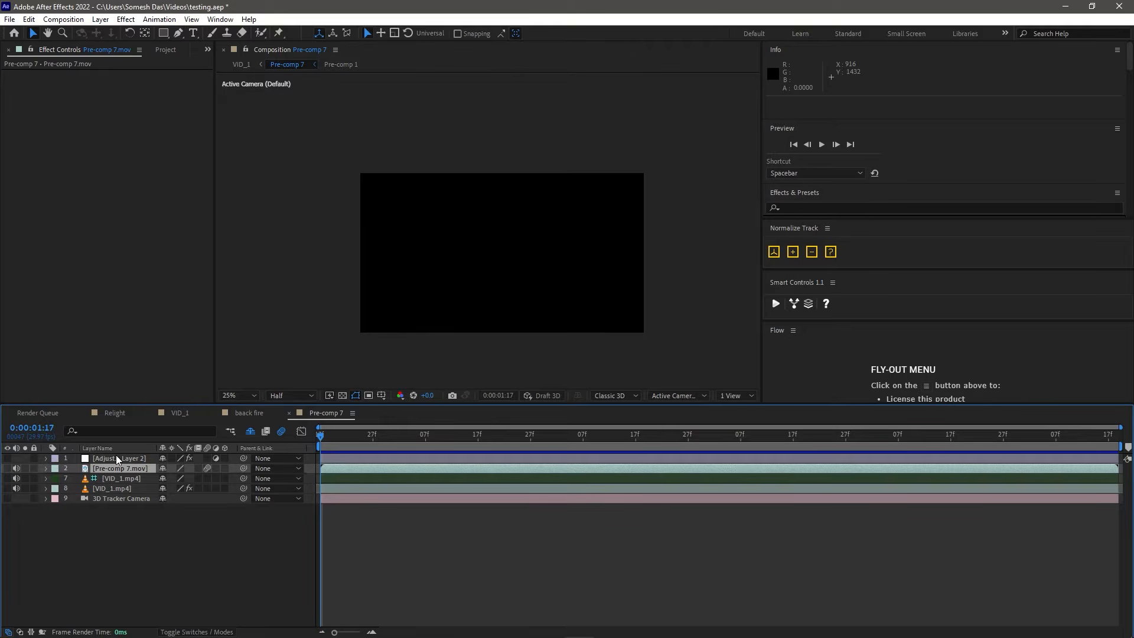
pyautogui.click(8, 469)
pyautogui.moveTo(320, 437)
pyautogui.mouseDown()
pyautogui.moveTo(1091, 448)
pyautogui.moveTo(320, 437)
pyautogui.mouseUp()
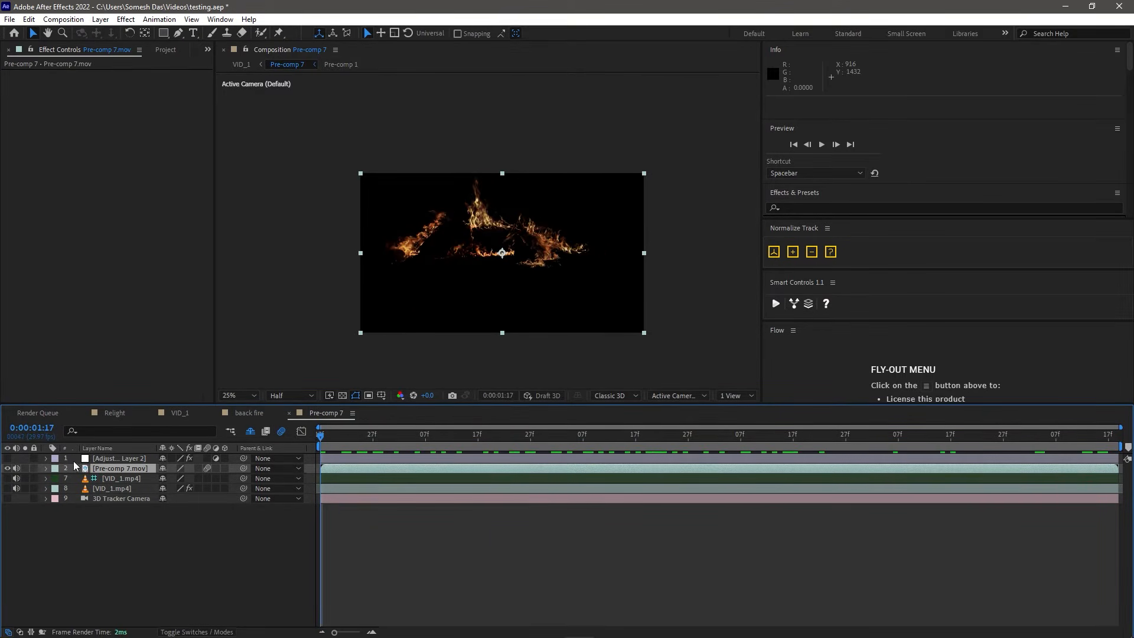
pyautogui.click(8, 478)
pyautogui.moveTo(389, 440); pyautogui.dragTo(329, 441)
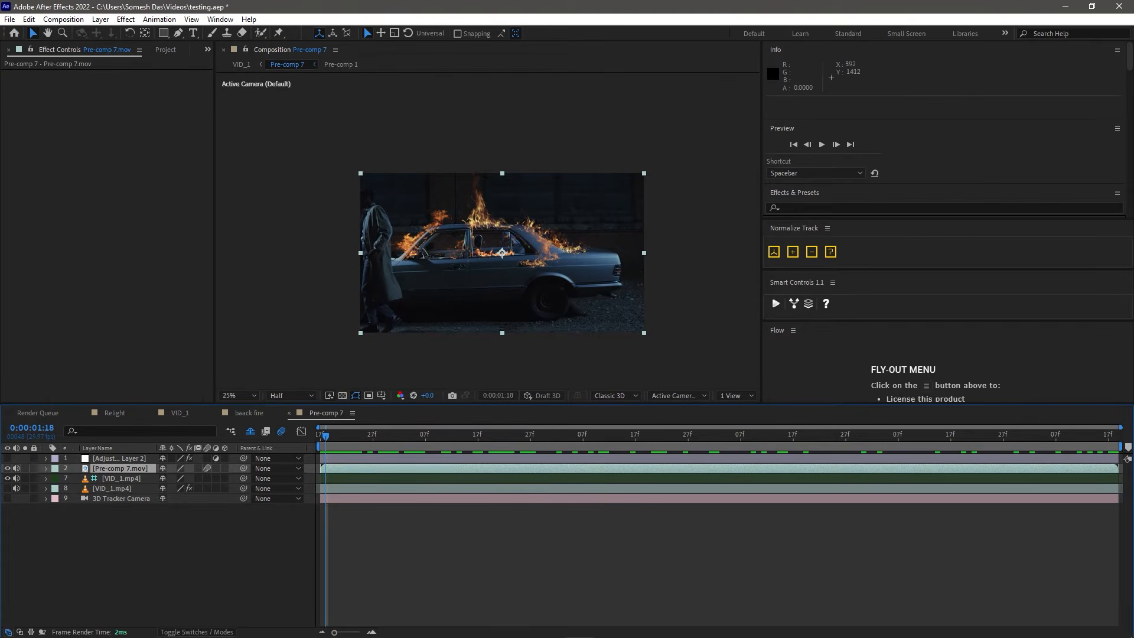
# Step: Try a Glow effect on the Pre-comp 7.mov fire layer, raising its radius and threshold
pyautogui.scroll(3, 471, 264)
pyautogui.scroll(-3, 478, 218)
pyautogui.hotkey('ctrl', 'space')
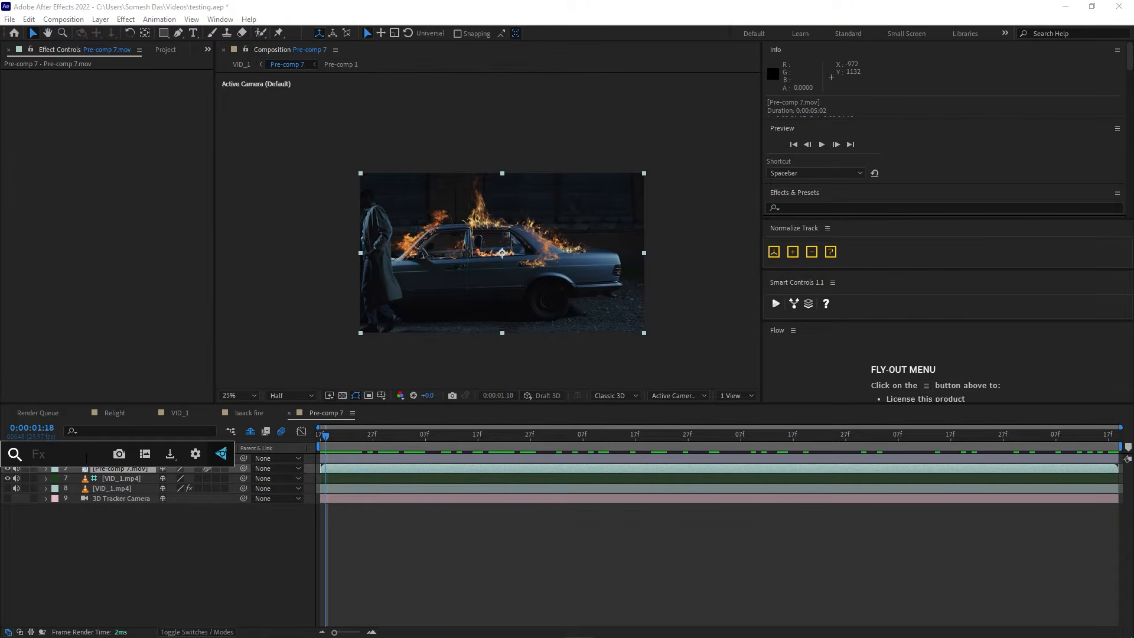
pyautogui.write('glo')
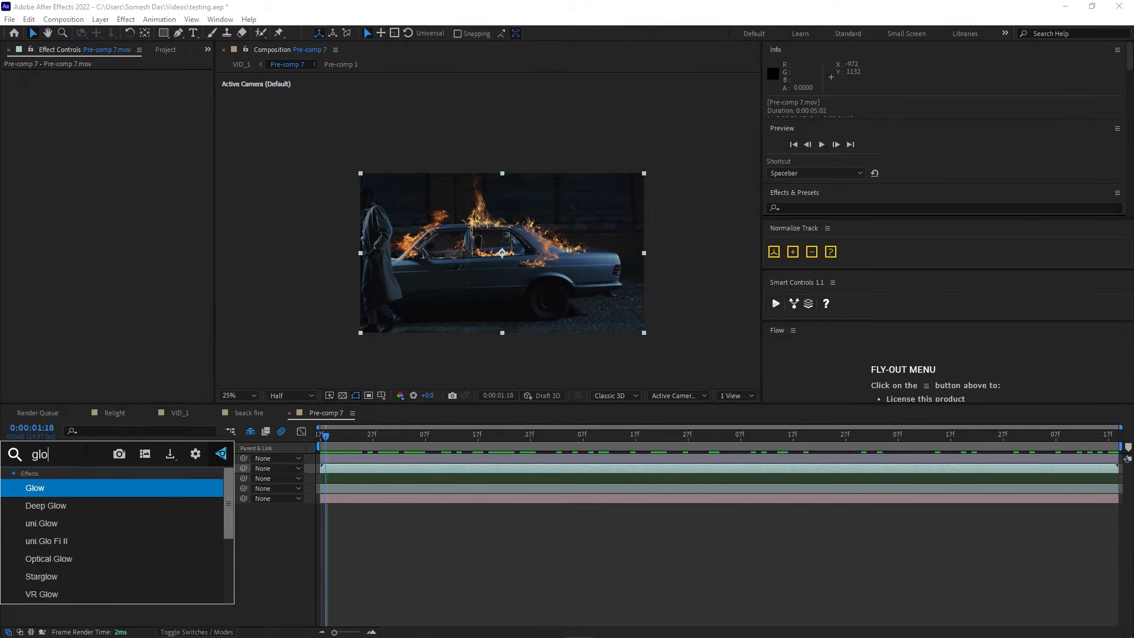
pyautogui.press('Return')
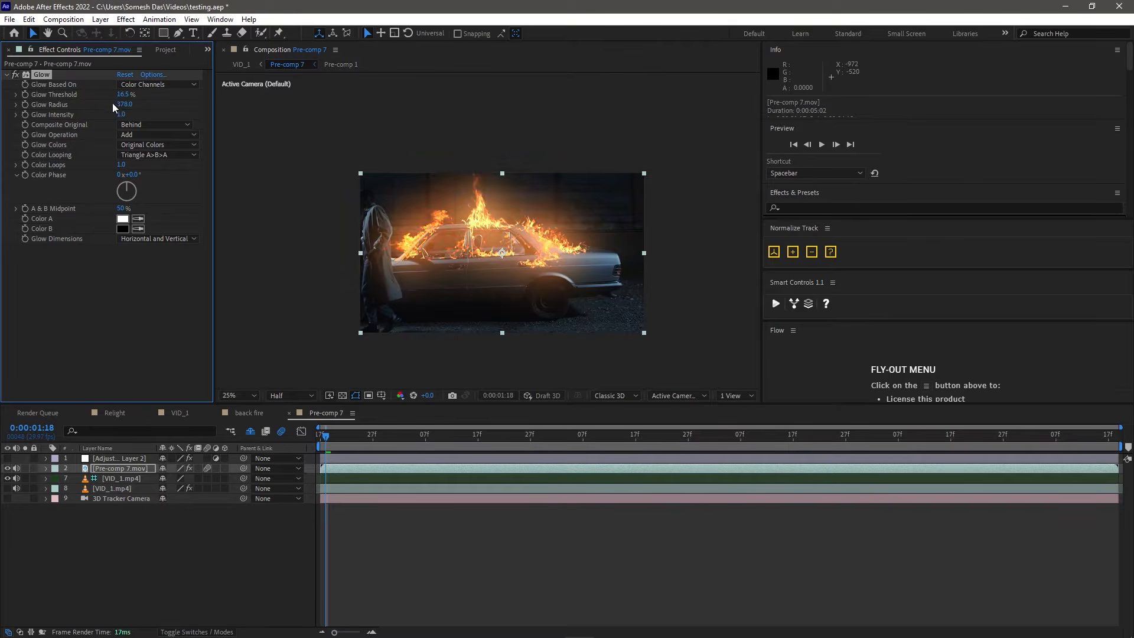
pyautogui.moveTo(122, 105); pyautogui.dragTo(340, 105)
pyautogui.moveTo(326, 436); pyautogui.dragTo(442, 436)
pyautogui.moveTo(123, 94); pyautogui.dragTo(174, 95)
# Step: Duplicate the Glow effect and give the copy a 6.3% threshold, a radius of 763, and an intensity of 0.1
pyautogui.click(42, 75)
pyautogui.hotkey('ctrl', 'd')
pyautogui.moveTo(122, 268); pyautogui.dragTo(57, 269)
pyautogui.moveTo(121, 289); pyautogui.dragTo(116, 289)
pyautogui.moveTo(124, 279); pyautogui.dragTo(135, 278)
# Step: Delete both Glow effects from the Pre-comp 7.mov fire layer
pyautogui.click(42, 75)
pyautogui.press('Delete')
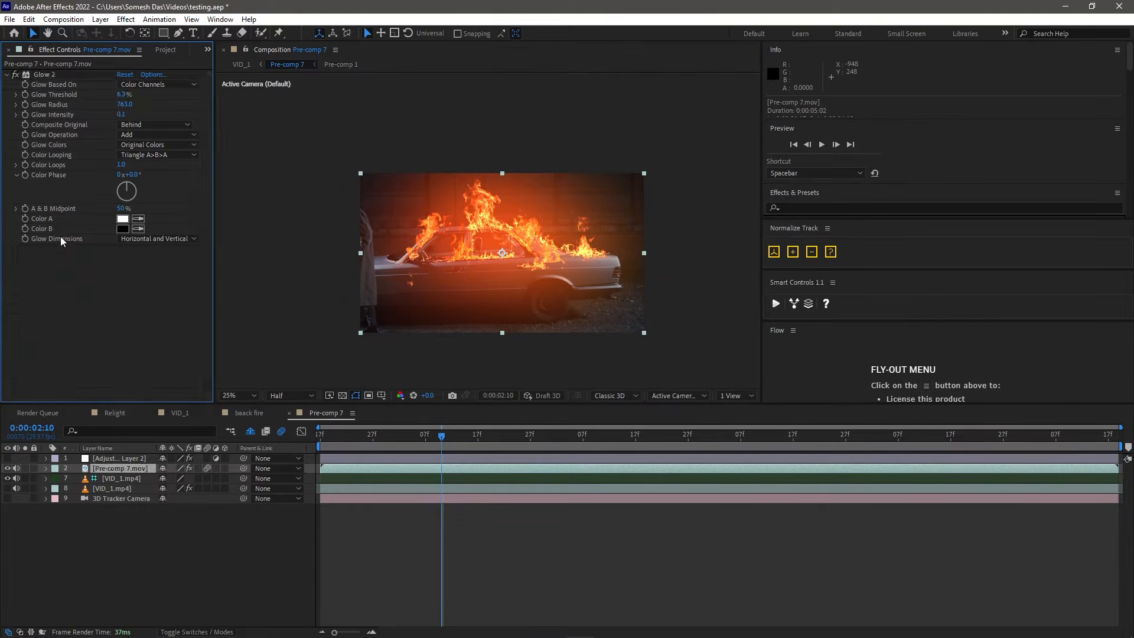
pyautogui.click(42, 77)
pyautogui.press('Delete')
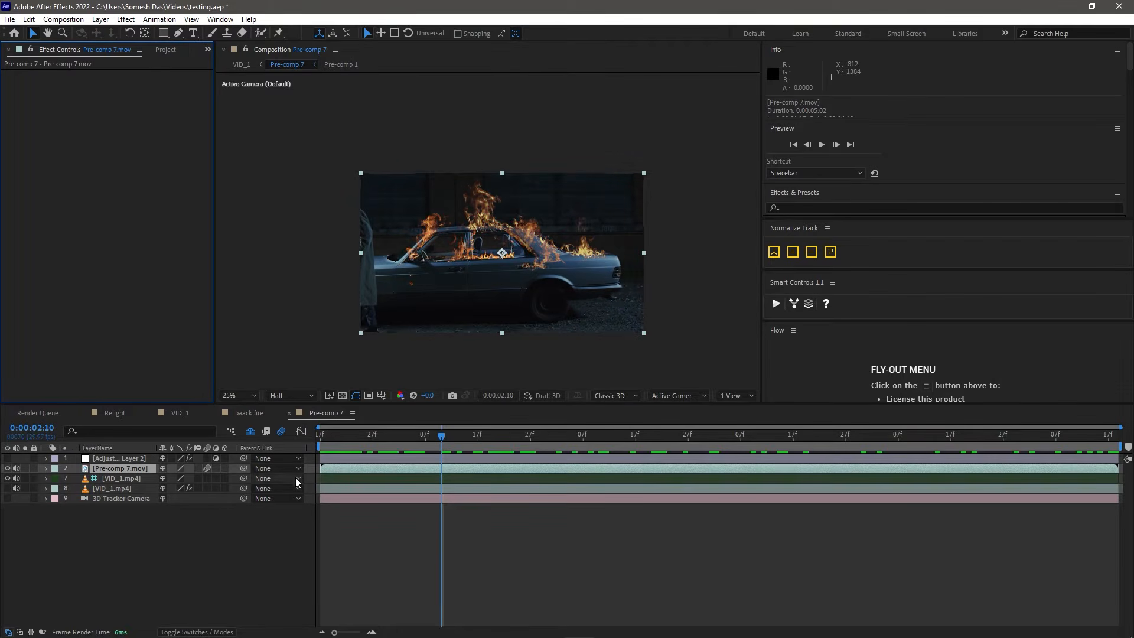
# Step: Select the Pre-comp 7.mov fire layer and inspect its flames on the car at 50% zoom
pyautogui.click(107, 470)
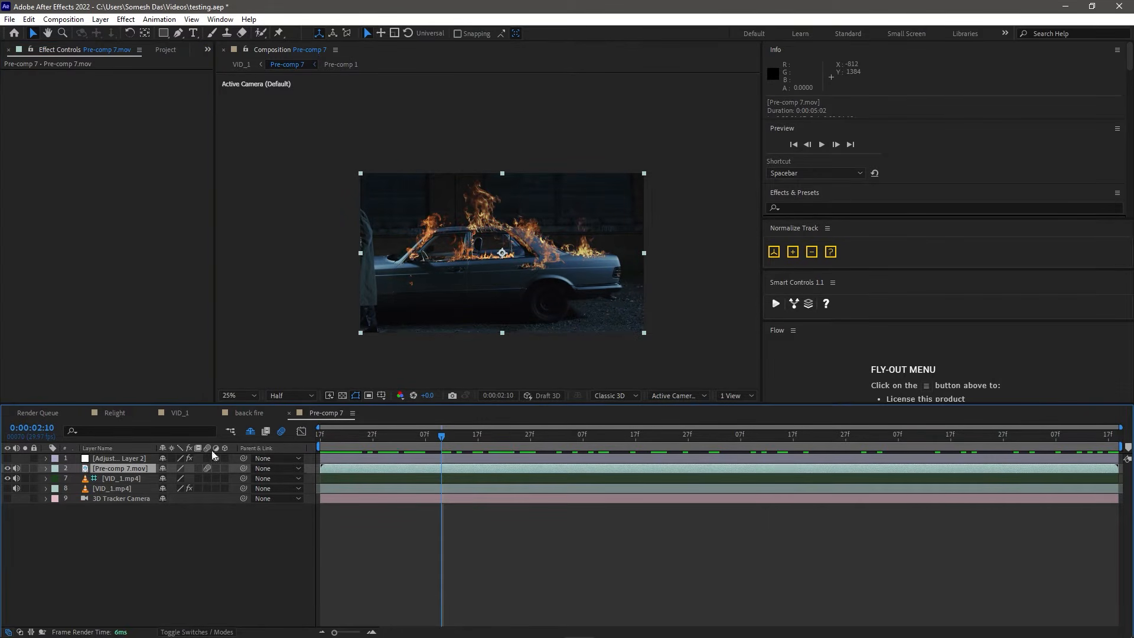
pyautogui.scroll(2, 478, 229)
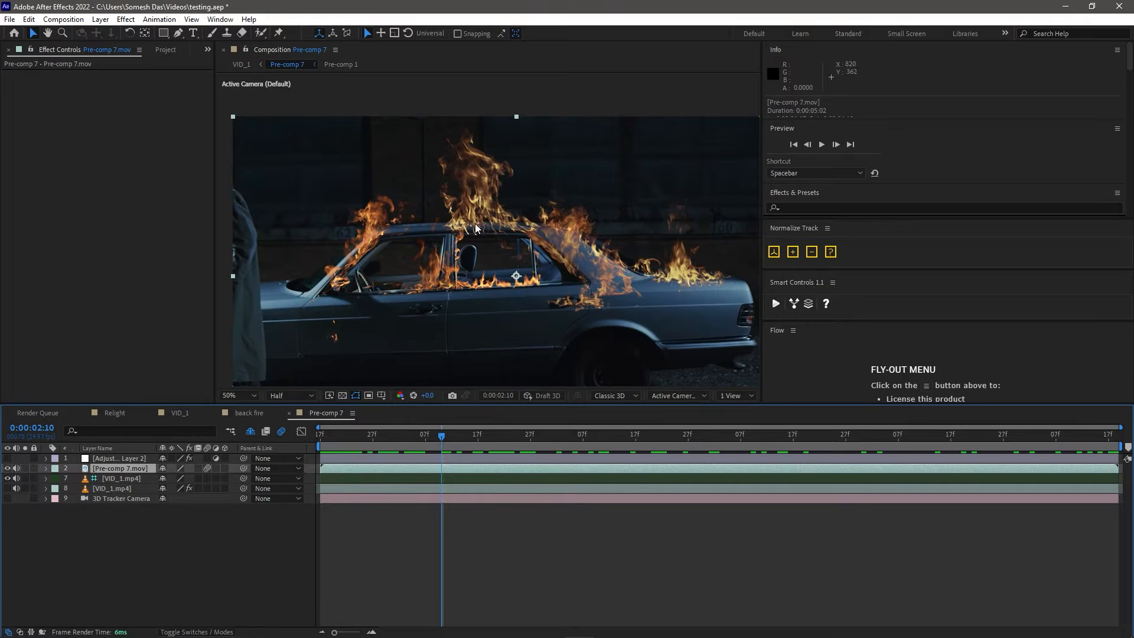
# Step: Apply a Tint effect to the Pre-comp 7.mov fire layer with Amount to Tint at 81%
pyautogui.scroll(2, 416, 283)
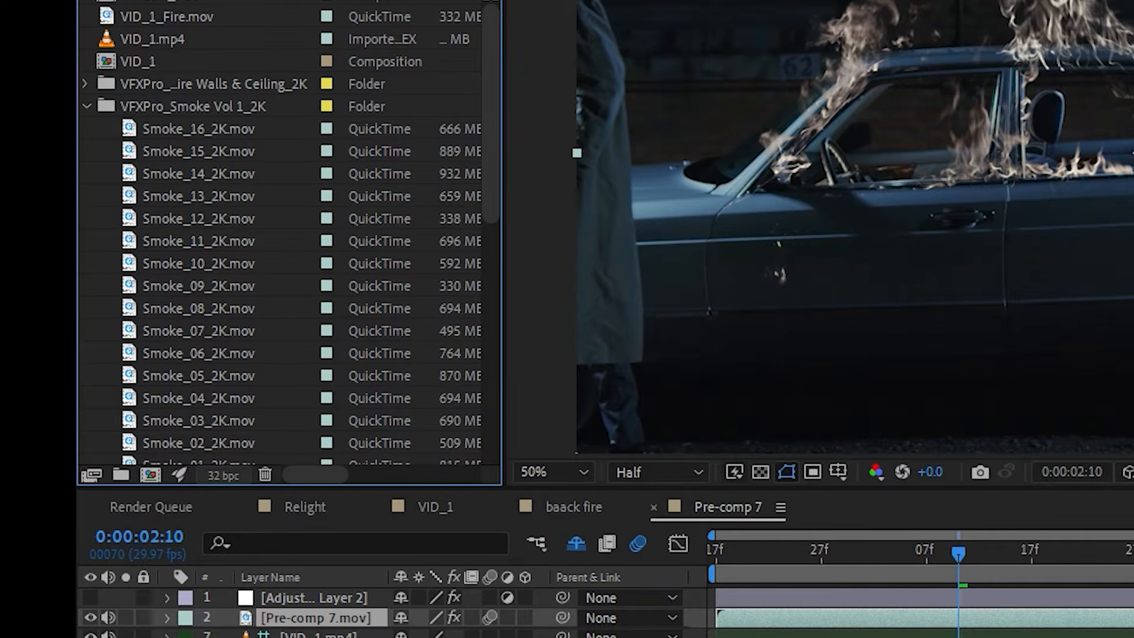
pyautogui.moveTo(260, 488); pyautogui.dragTo(259, 507)
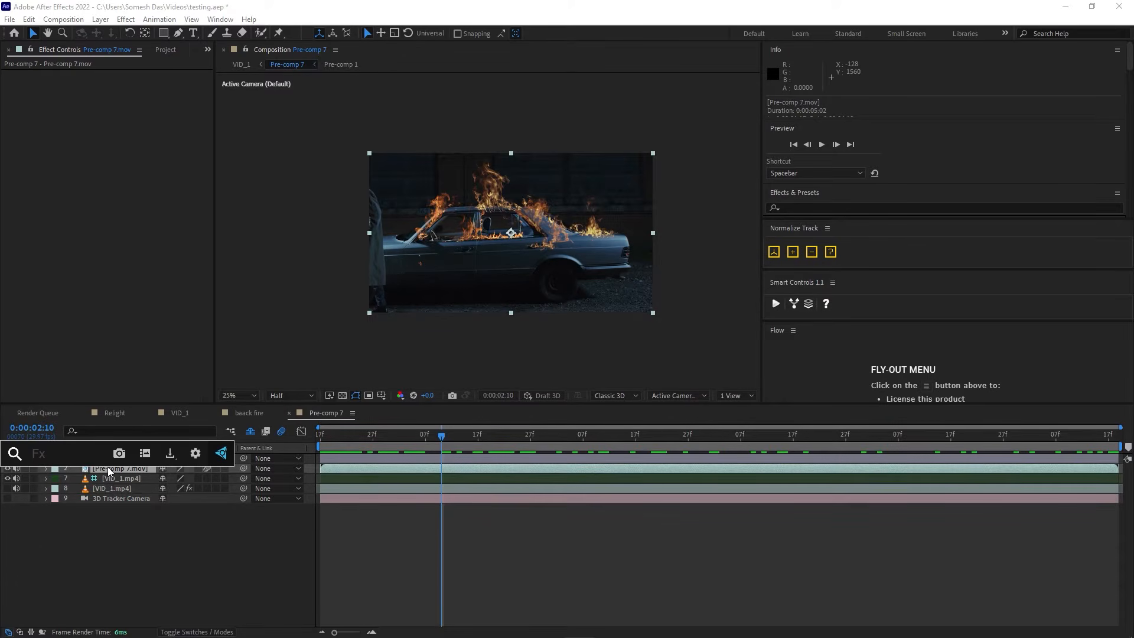
pyautogui.write('tint')
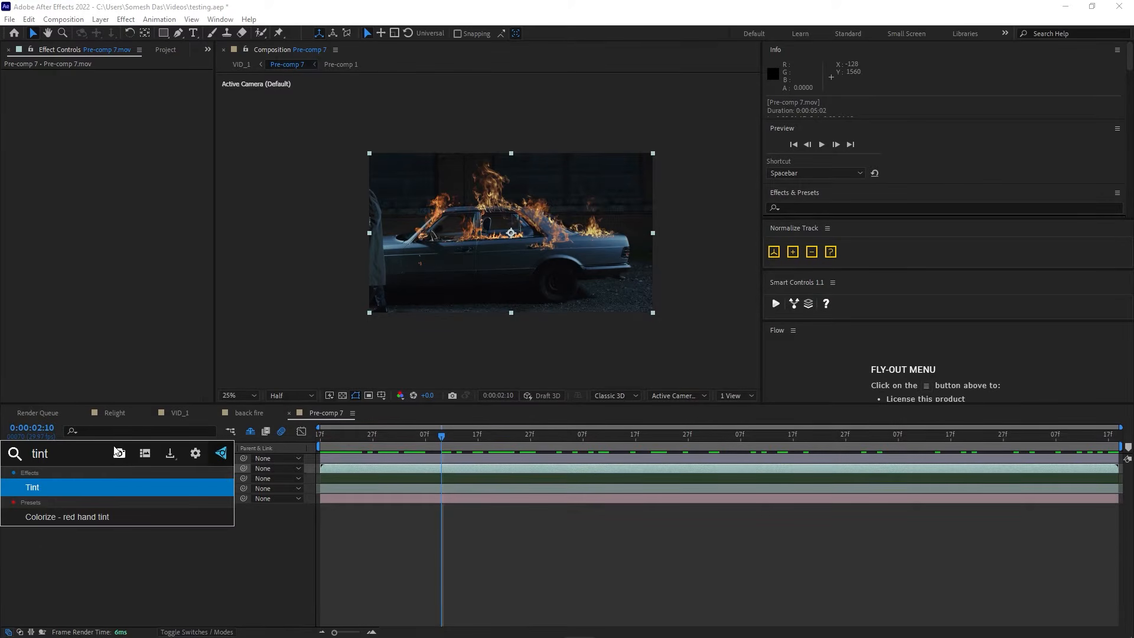
pyautogui.press('Return')
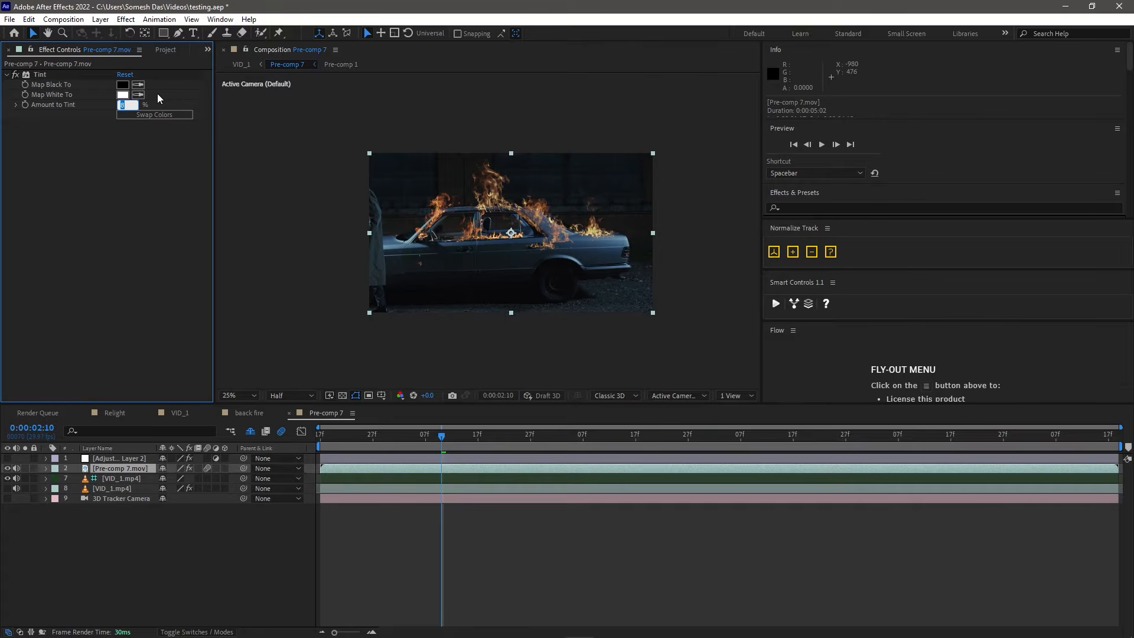
pyautogui.write('1')
pyautogui.press('Return')
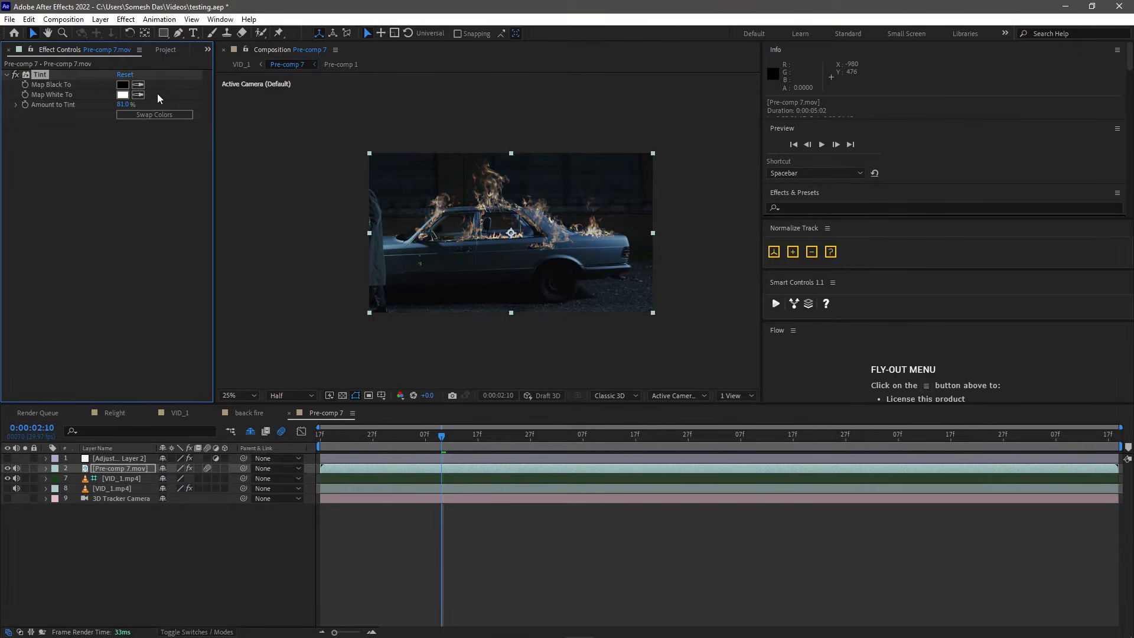
# Step: Add a Curves effect to the Pre-comp 7.mov fire layer, following the Tint effect
pyautogui.press('/')
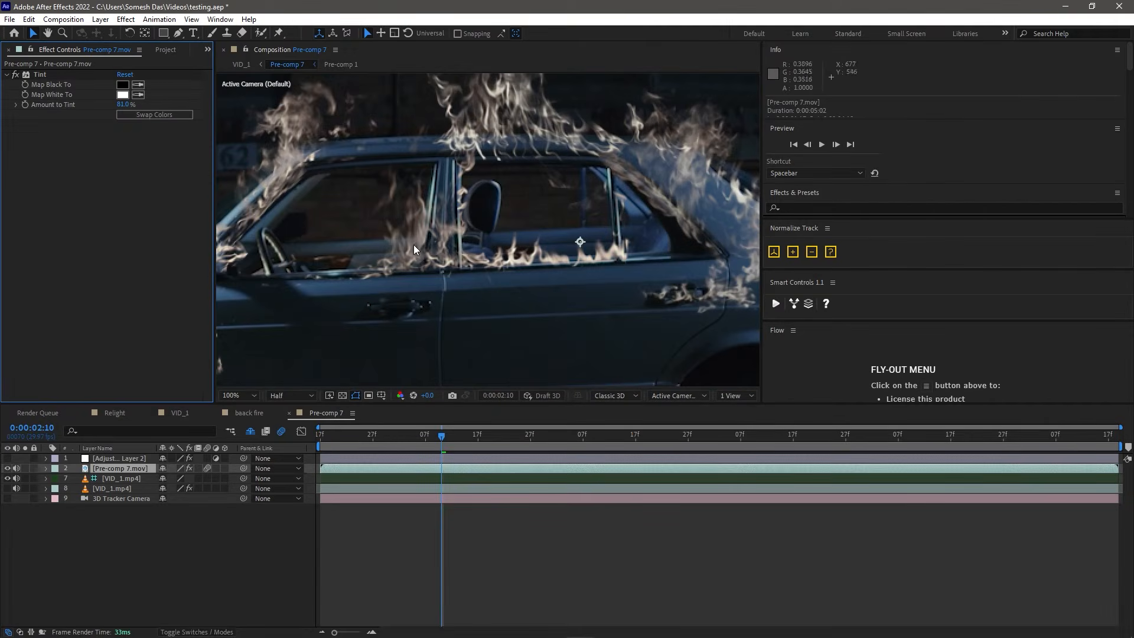
pyautogui.press(',')
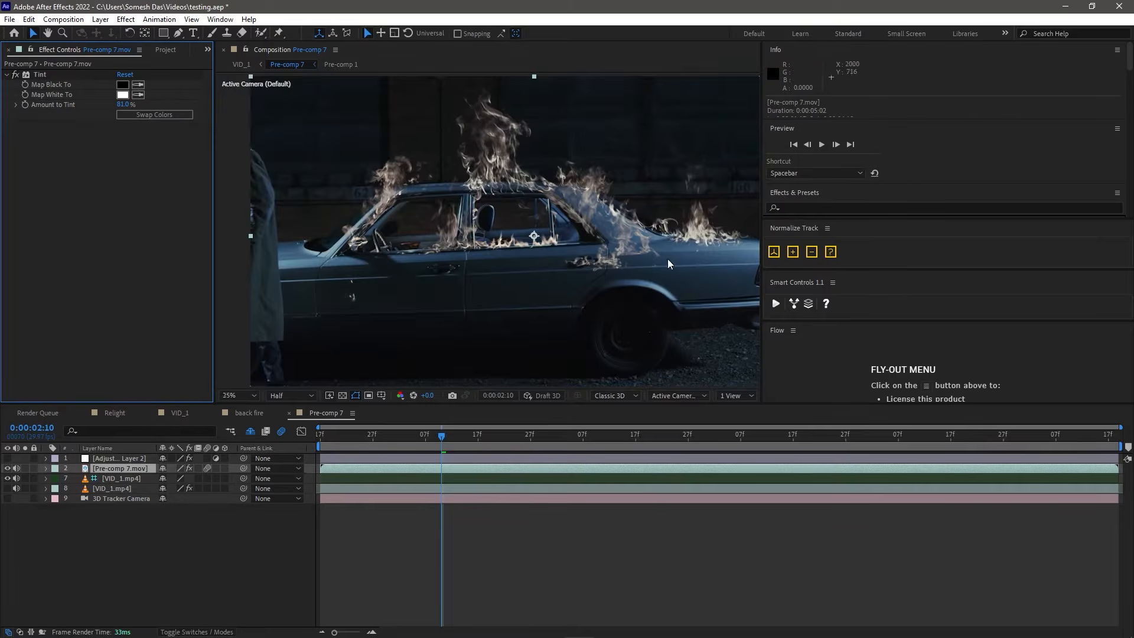
pyautogui.moveTo(217, 404); pyautogui.dragTo(217, 413)
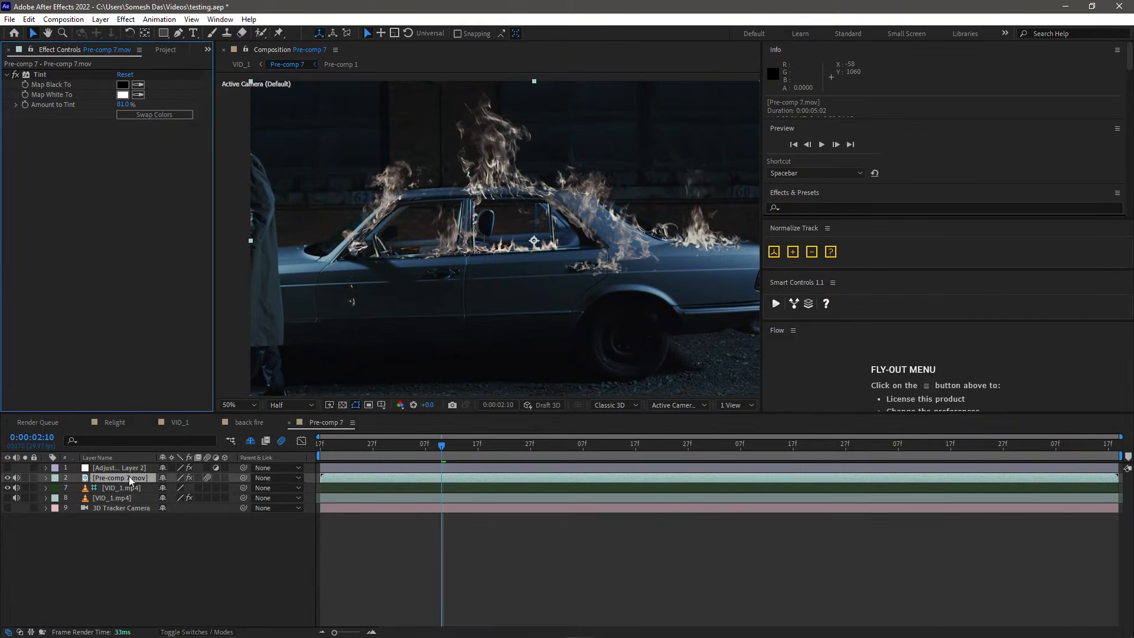
pyautogui.hotkey('ctrl', 'space')
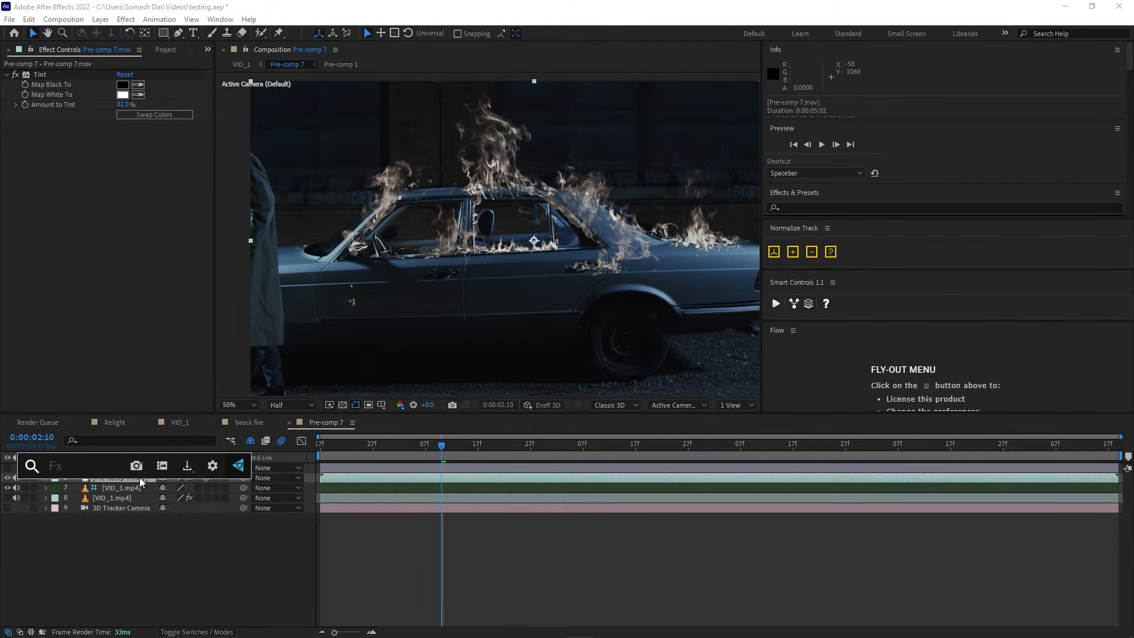
pyautogui.write('curv')
pyautogui.press('Return')
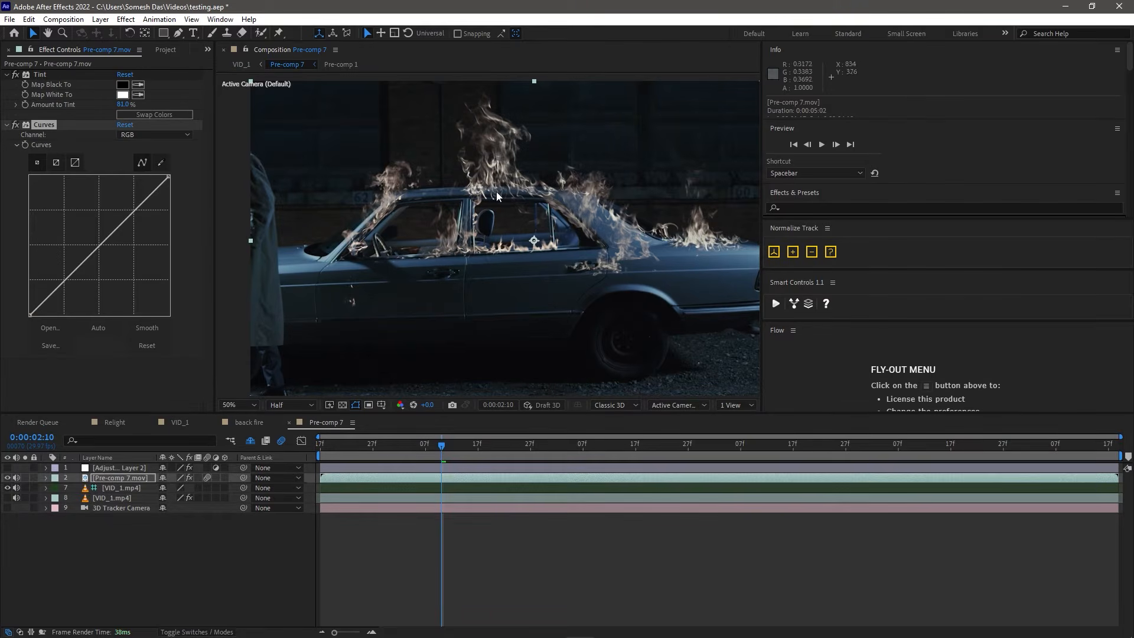
pyautogui.scroll(2, 499, 198)
pyautogui.scroll(-4, 483, 286)
pyautogui.moveTo(609, 211); pyautogui.dragTo(487, 315)
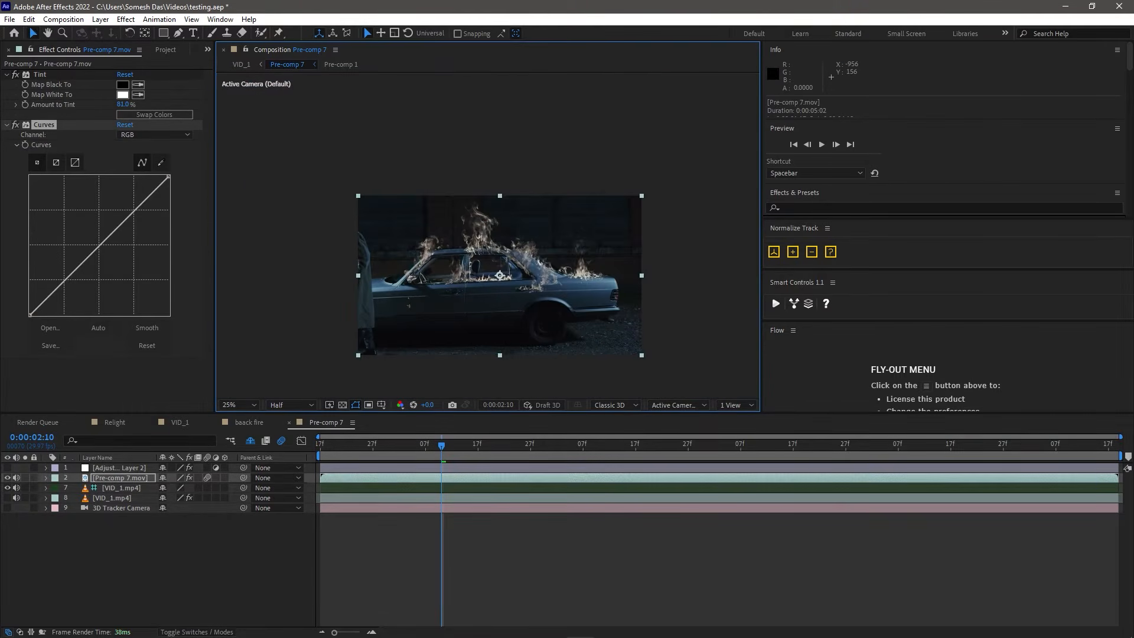
# Step: In Curves, brighten the RGB channel by pulling in its white point and raise the Red channel's midtones
pyautogui.moveTo(169, 177); pyautogui.dragTo(115, 176)
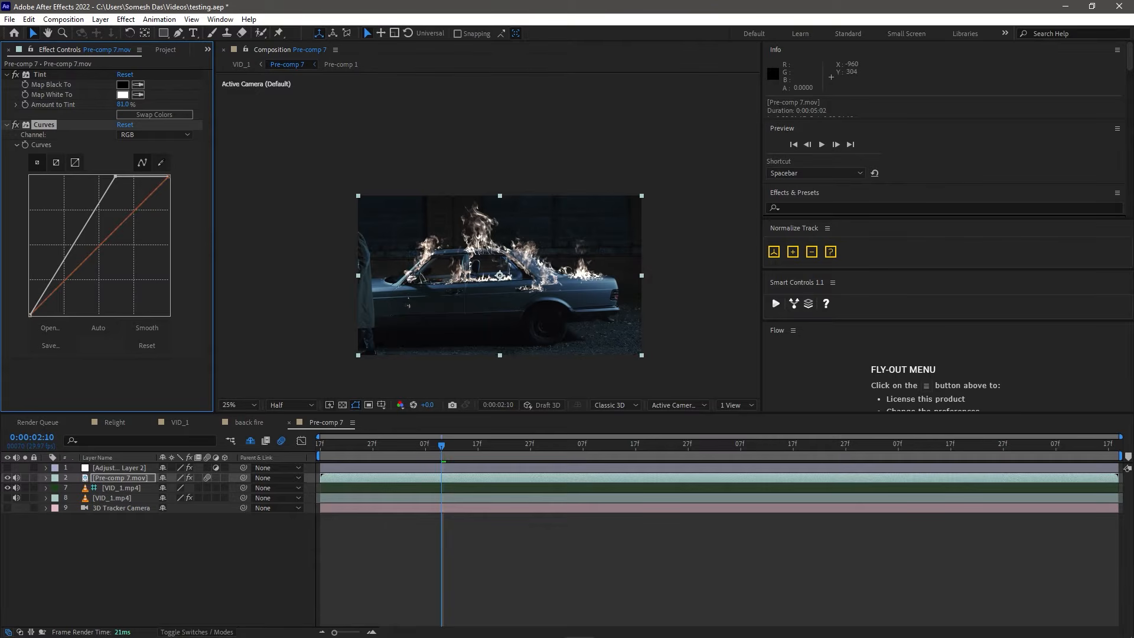
pyautogui.click(112, 232)
pyautogui.moveTo(112, 233); pyautogui.dragTo(103, 216)
pyautogui.scroll(2, 515, 259)
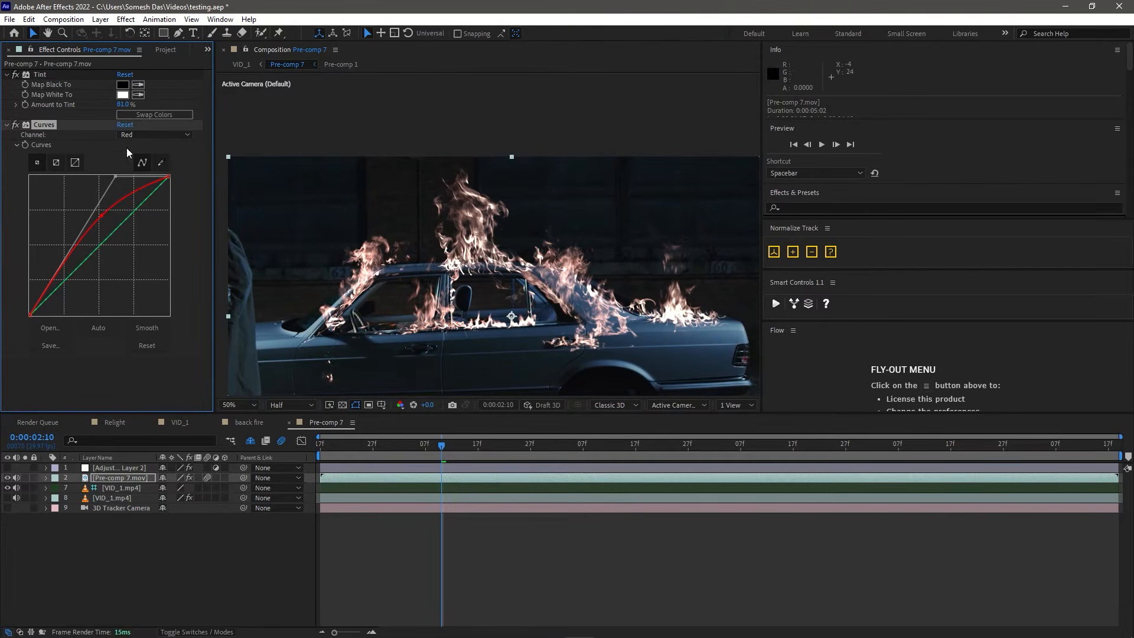
# Step: Lower the Blue channel's midtones in Curves, and collapse the Tint and Curves effect settings
pyautogui.click(145, 133)
pyautogui.click(152, 183)
pyautogui.moveTo(98, 247); pyautogui.dragTo(126, 242)
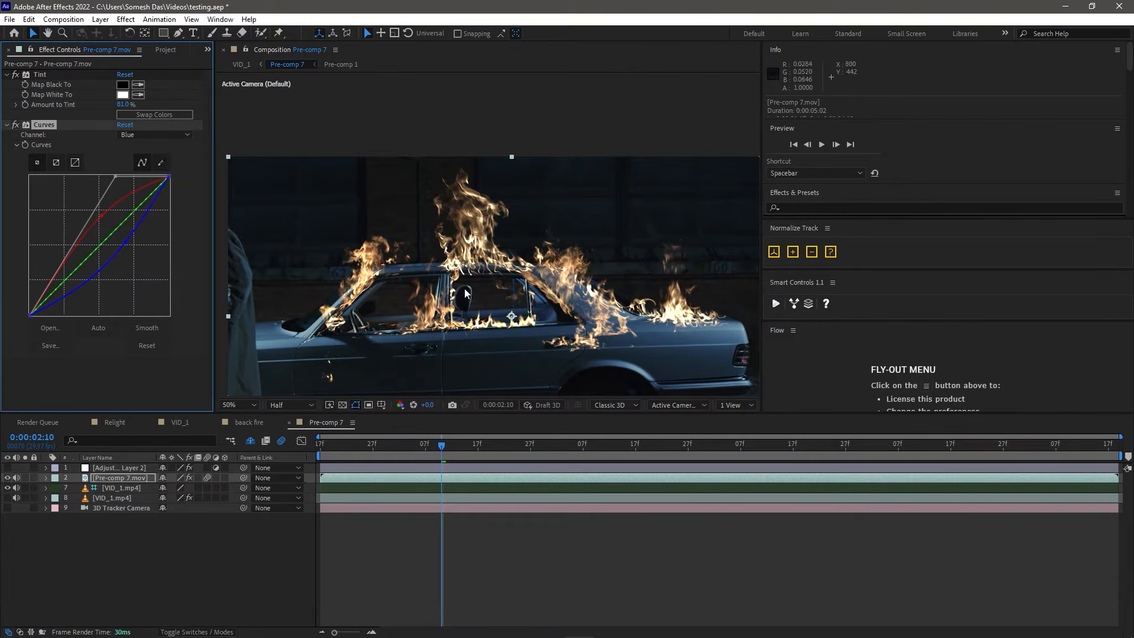
pyautogui.click(7, 124)
pyautogui.click(7, 75)
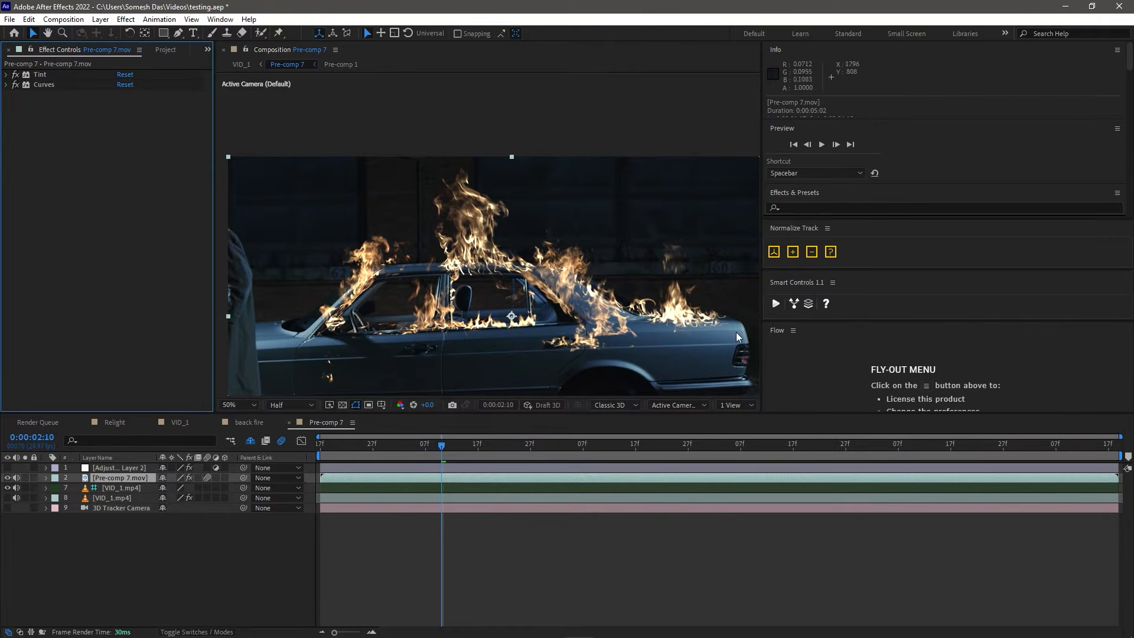
# Step: Add a Glow effect to the Pre-comp 7.mov fire layer
pyautogui.press(',')
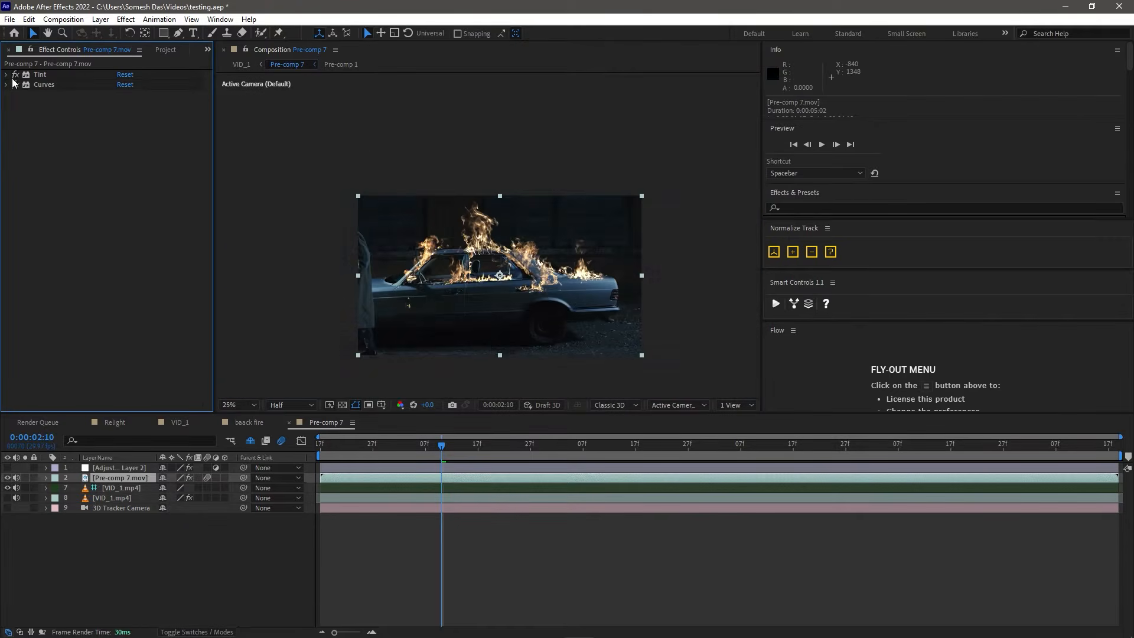
pyautogui.click(125, 480)
pyautogui.hotkey('ctrl', 'space')
pyautogui.write('glow')
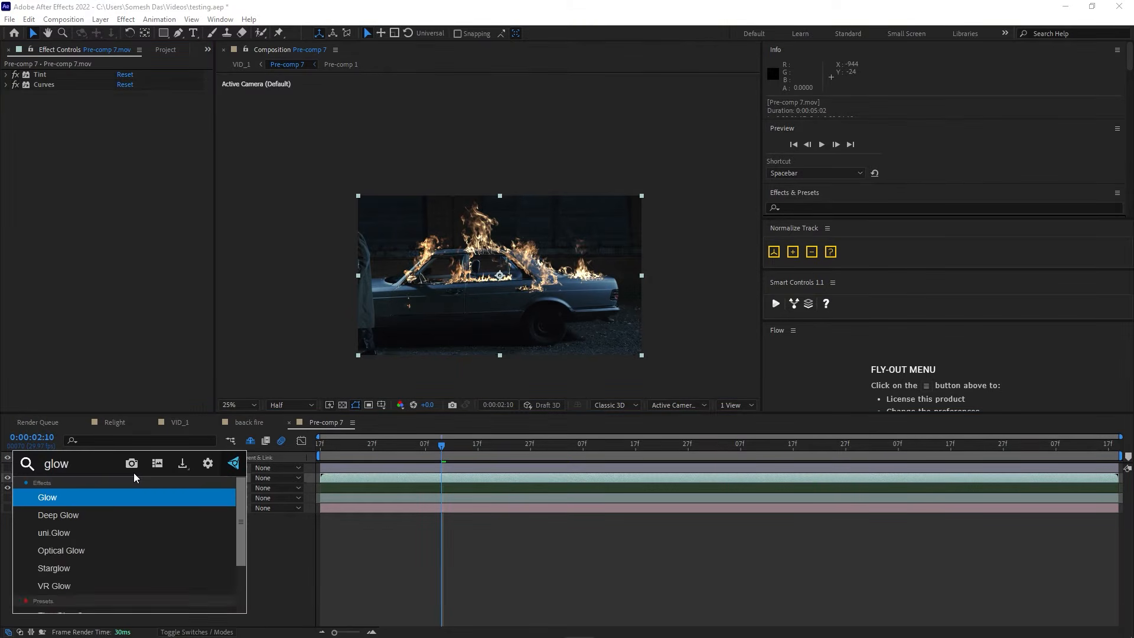
pyautogui.press('Return')
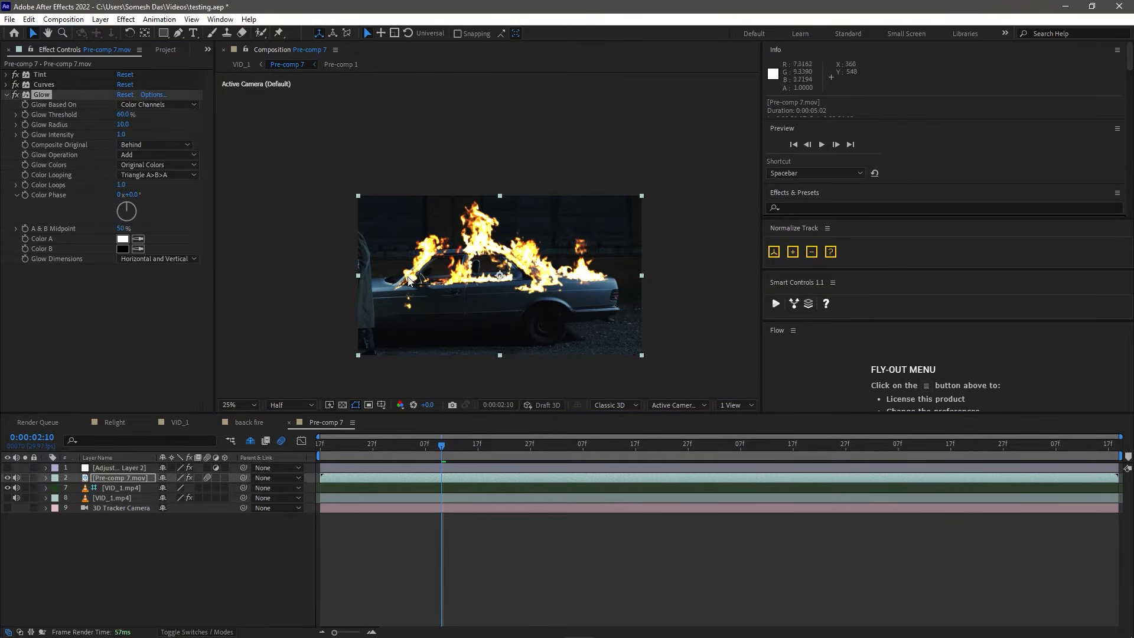
pyautogui.press('.')
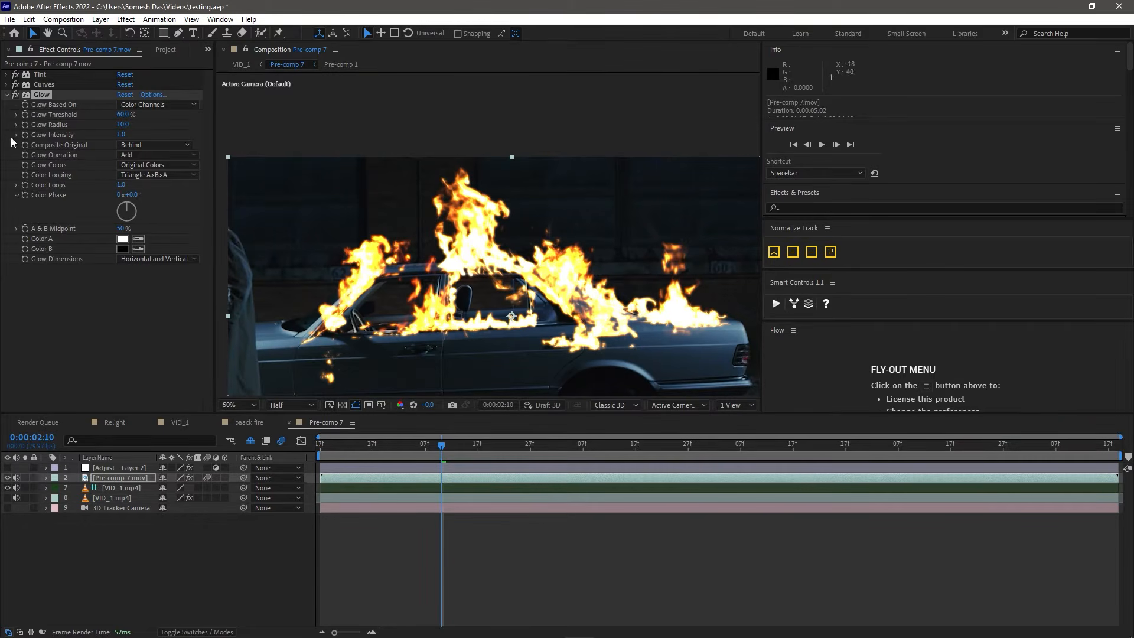
# Step: Set the Glow threshold to 15%, its radius to 122, and its intensity to 0.2
pyautogui.click(124, 114)
pyautogui.write('1')
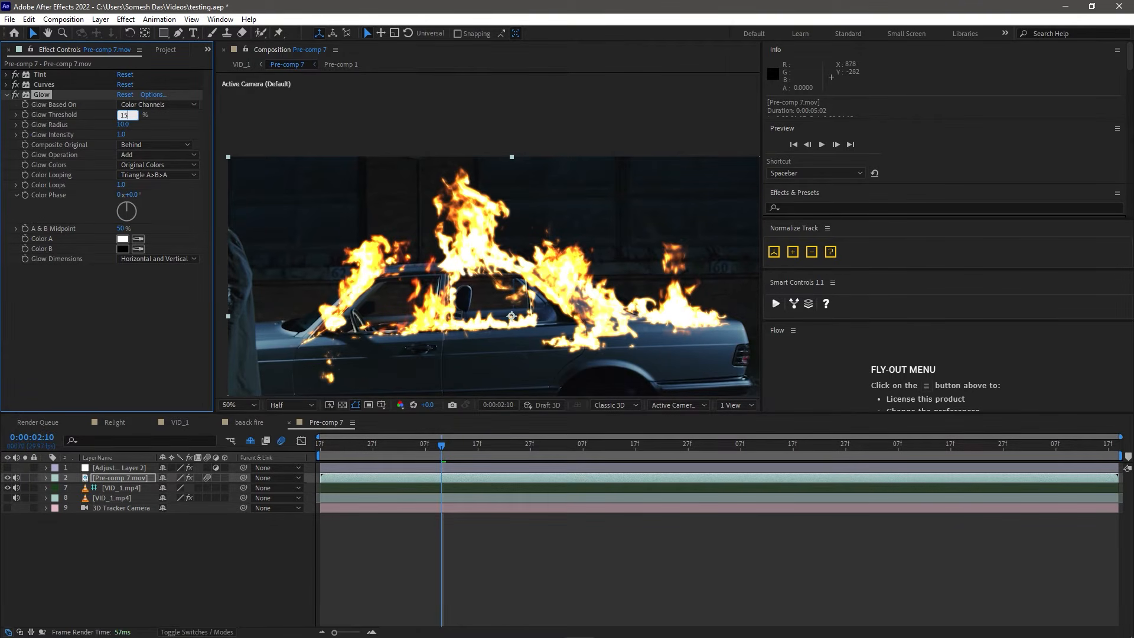
pyautogui.write('5')
pyautogui.press('Return')
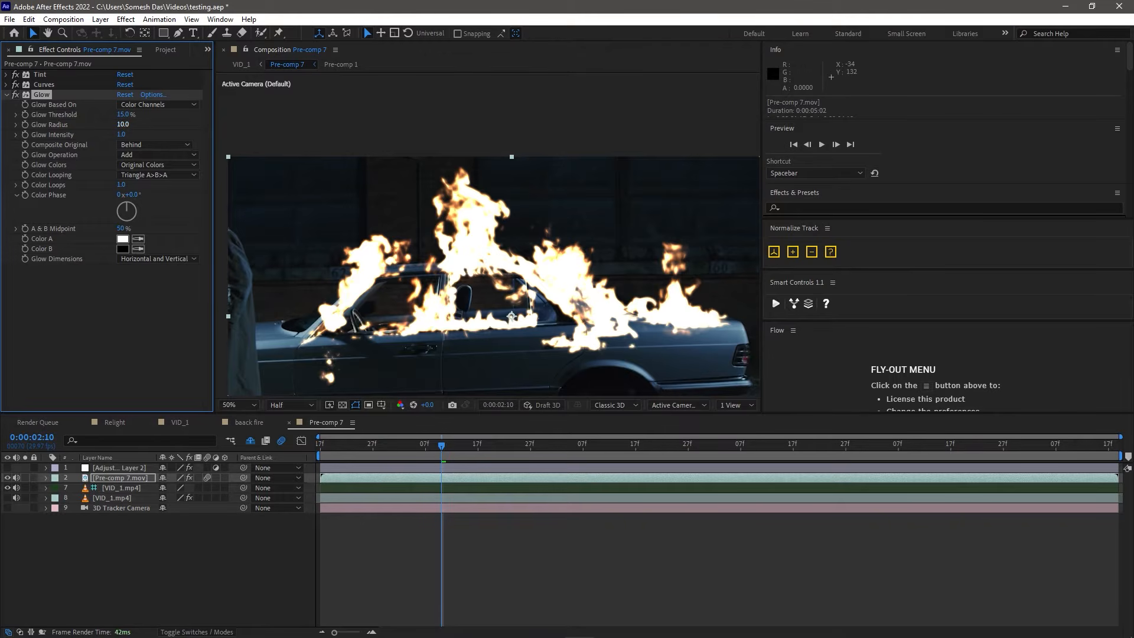
pyautogui.moveTo(122, 125); pyautogui.dragTo(189, 125)
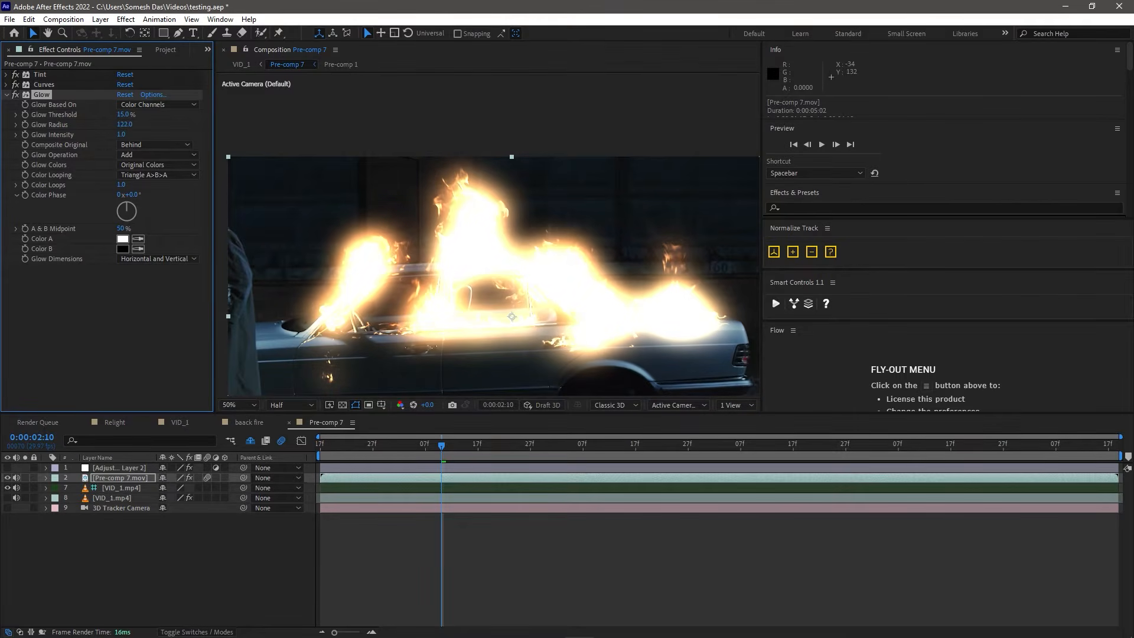
pyautogui.moveTo(122, 135); pyautogui.dragTo(118, 135)
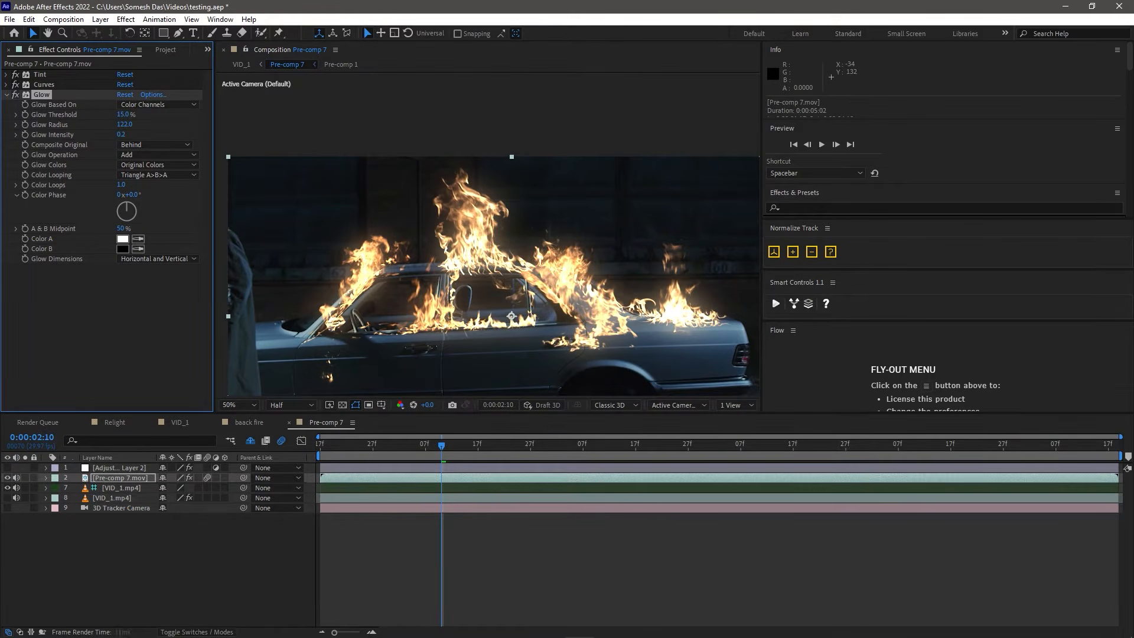
# Step: Change the Glow Operation to Screen and the Glow Colors to A & B Colors
pyautogui.click(163, 154)
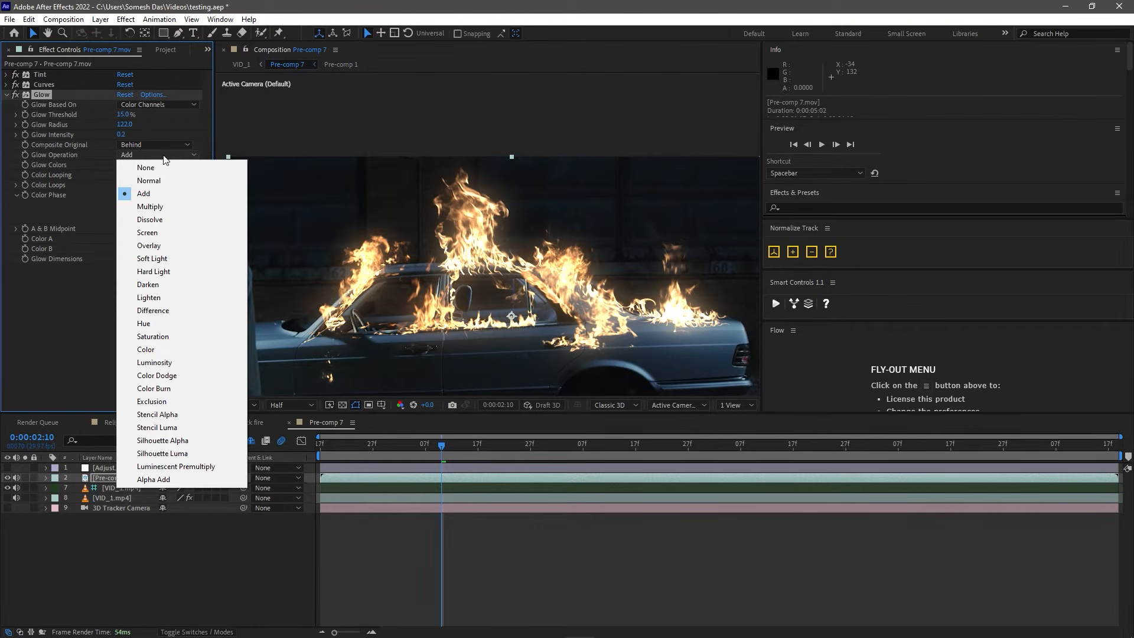
pyautogui.click(149, 233)
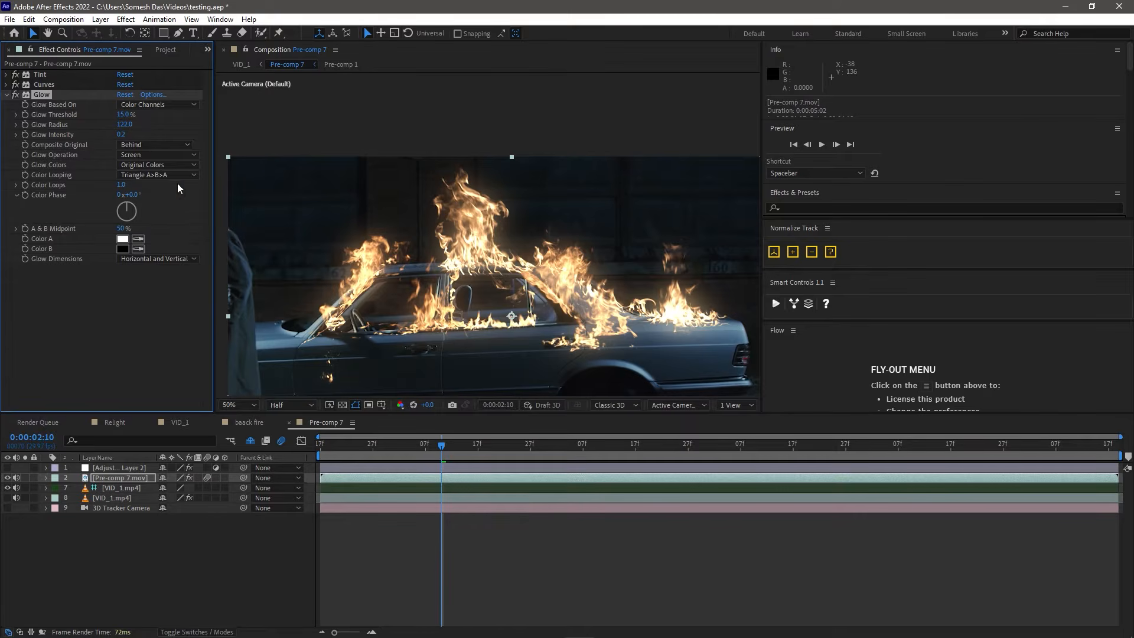
pyautogui.click(171, 164)
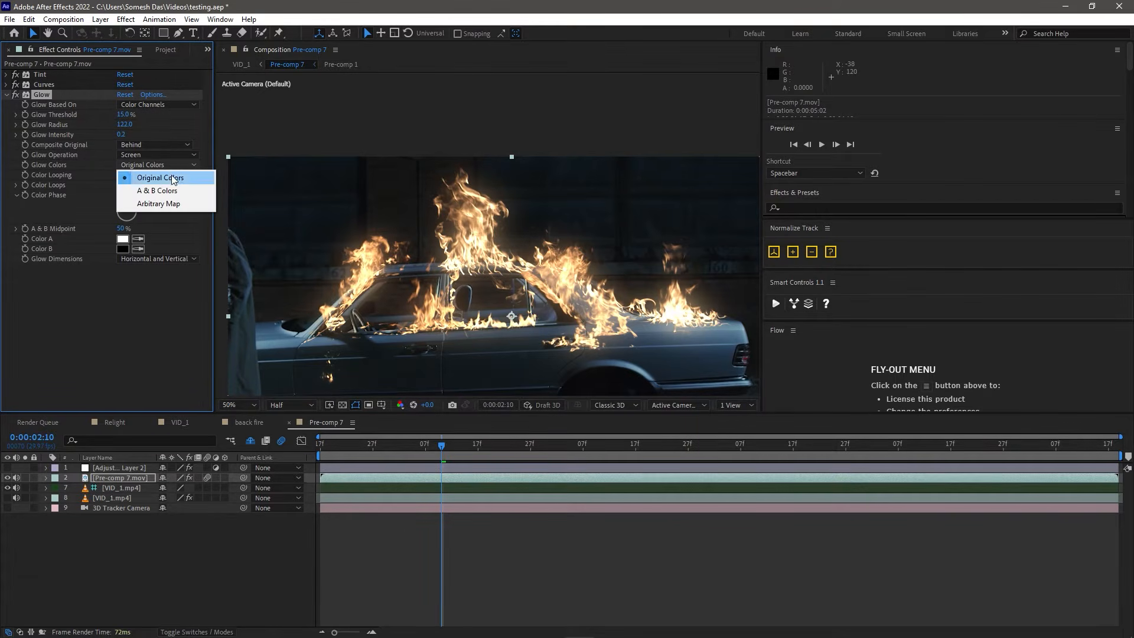
pyautogui.click(168, 190)
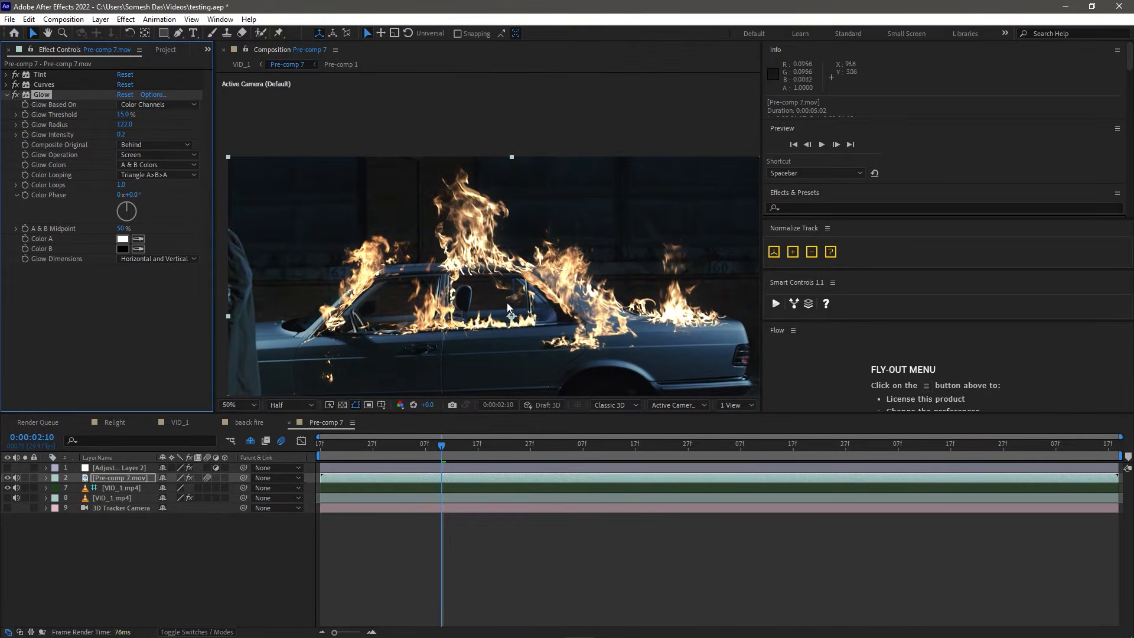
pyautogui.scroll(-2, 578, 268)
pyautogui.scroll(2, 430, 284)
# Step: Set the Glow's Color B to orange FF8F4B, copying the hex code from the sticky note
pyautogui.click(123, 248)
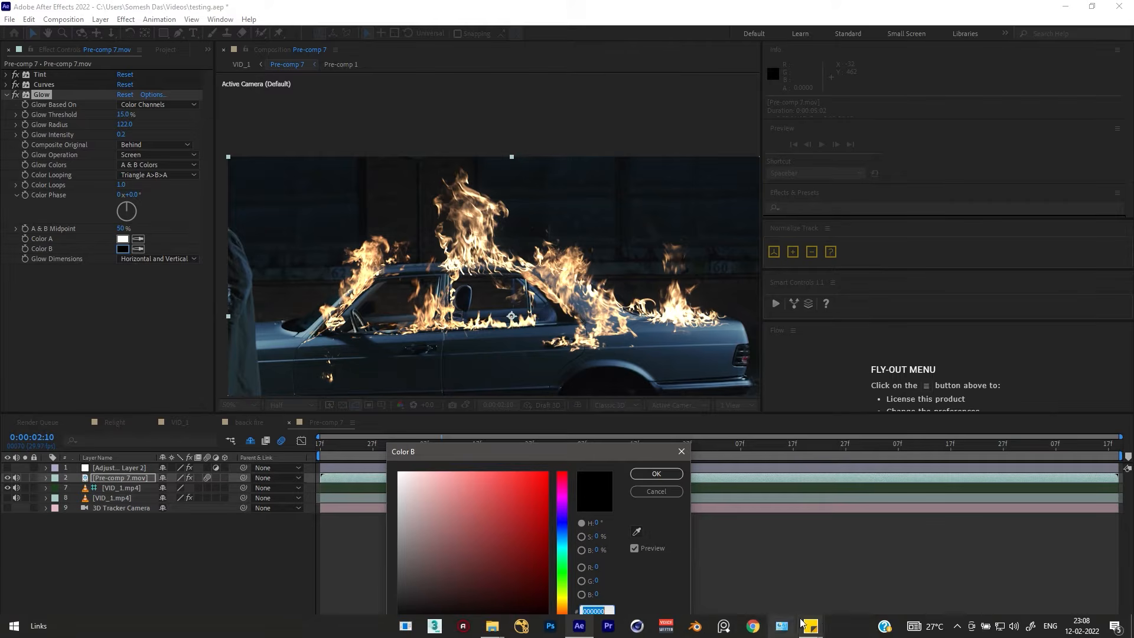
pyautogui.moveTo(811, 626)
pyautogui.click(859, 570)
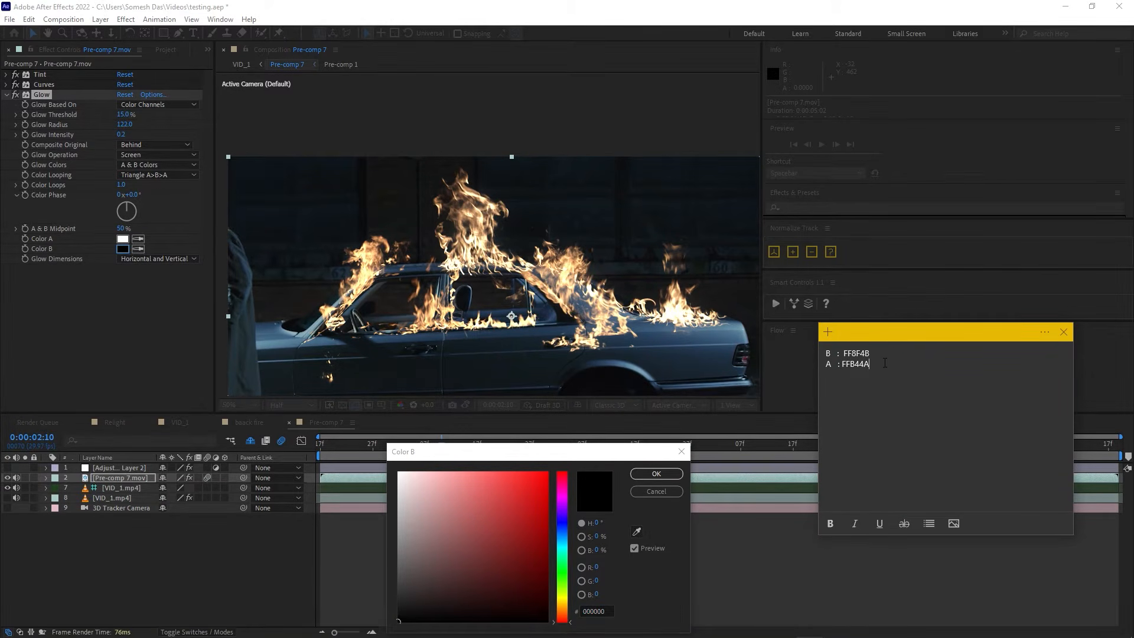
pyautogui.moveTo(870, 364); pyautogui.dragTo(844, 354)
pyautogui.hotkey('ctrl', 'c')
pyautogui.moveTo(599, 448); pyautogui.dragTo(592, 240)
pyautogui.hotkey('ctrl', 'v')
pyautogui.click(650, 266)
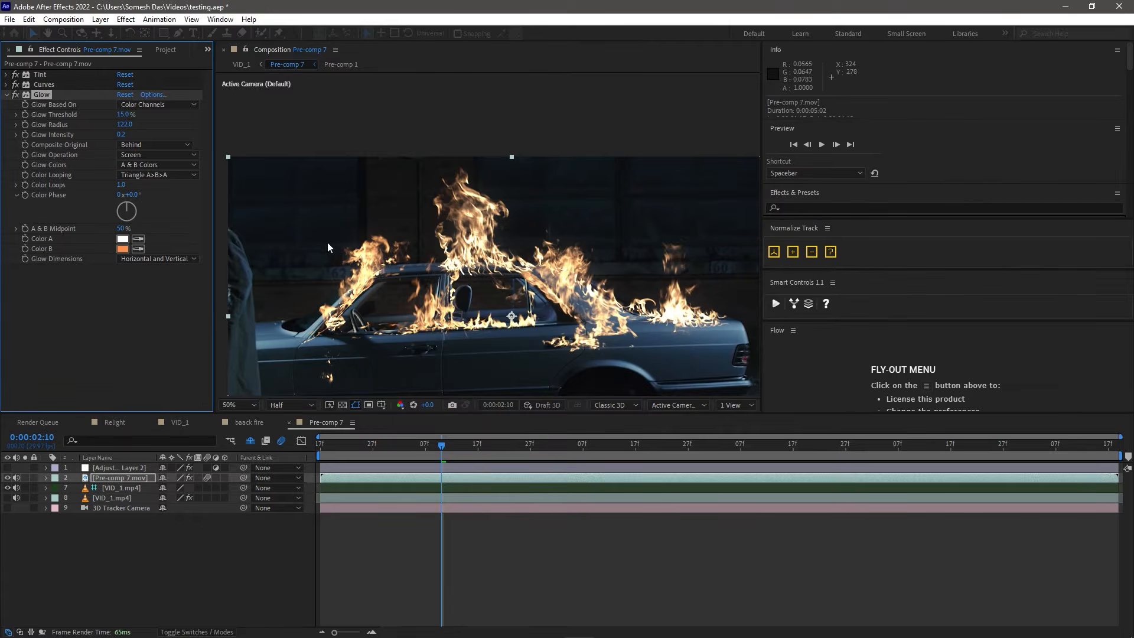
# Step: Set the Glow's Color A to orange FFA442
pyautogui.click(122, 239)
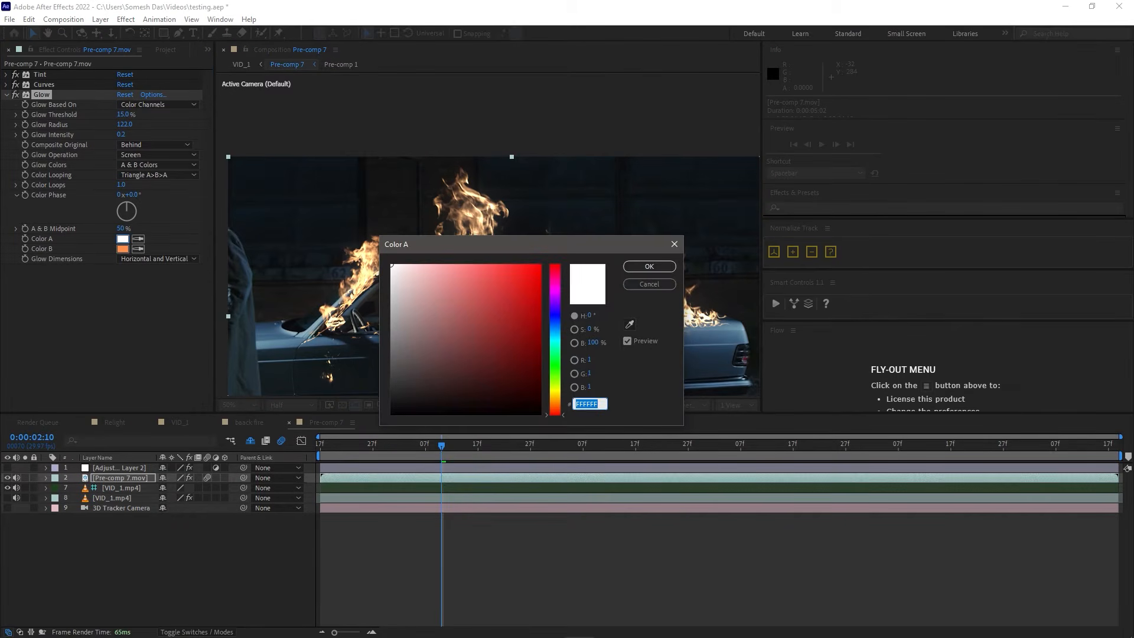
pyautogui.moveTo(561, 413); pyautogui.dragTo(562, 402)
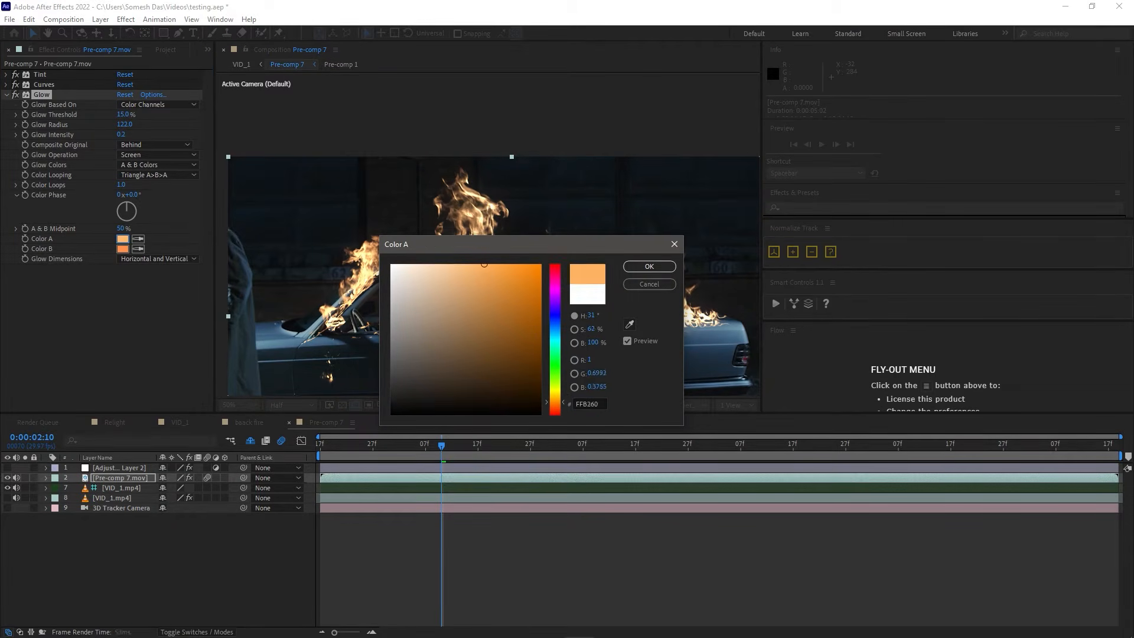
pyautogui.click(439, 264)
pyautogui.moveTo(439, 264); pyautogui.dragTo(499, 265)
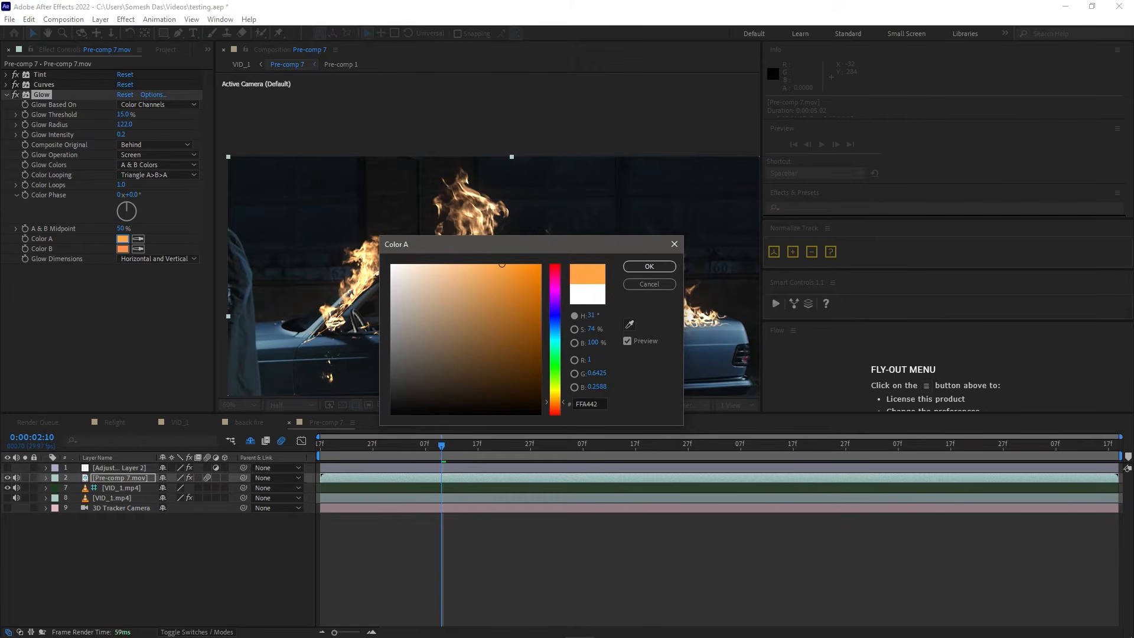
pyautogui.click(650, 266)
# Step: Set the Glow's Color B to a deeper orange, E3862B
pyautogui.click(123, 249)
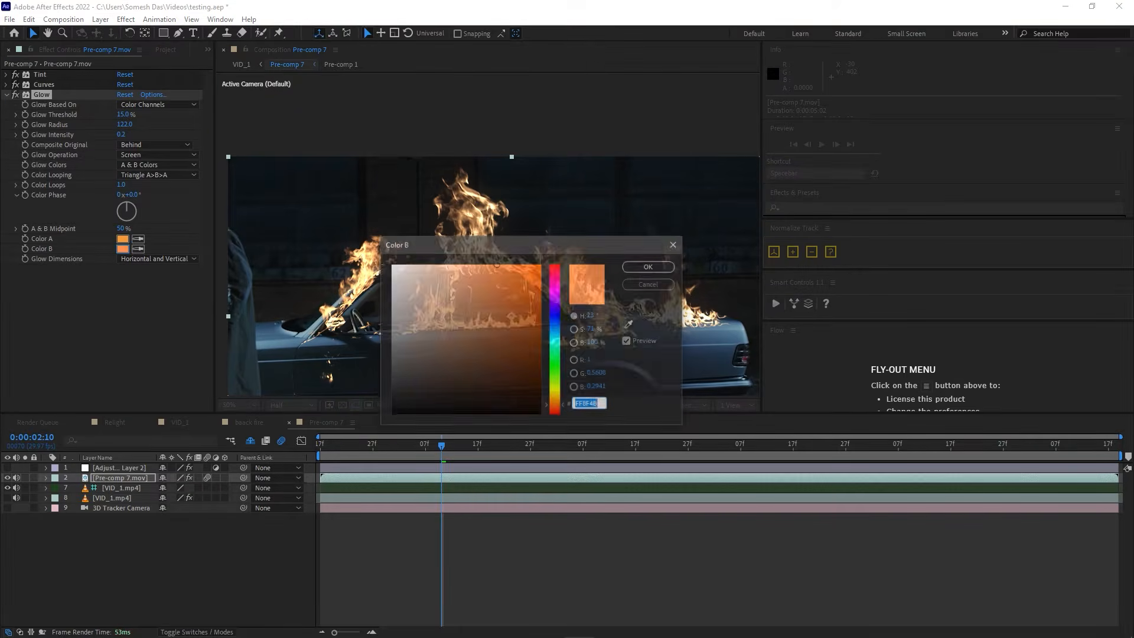
pyautogui.moveTo(562, 412); pyautogui.dragTo(562, 402)
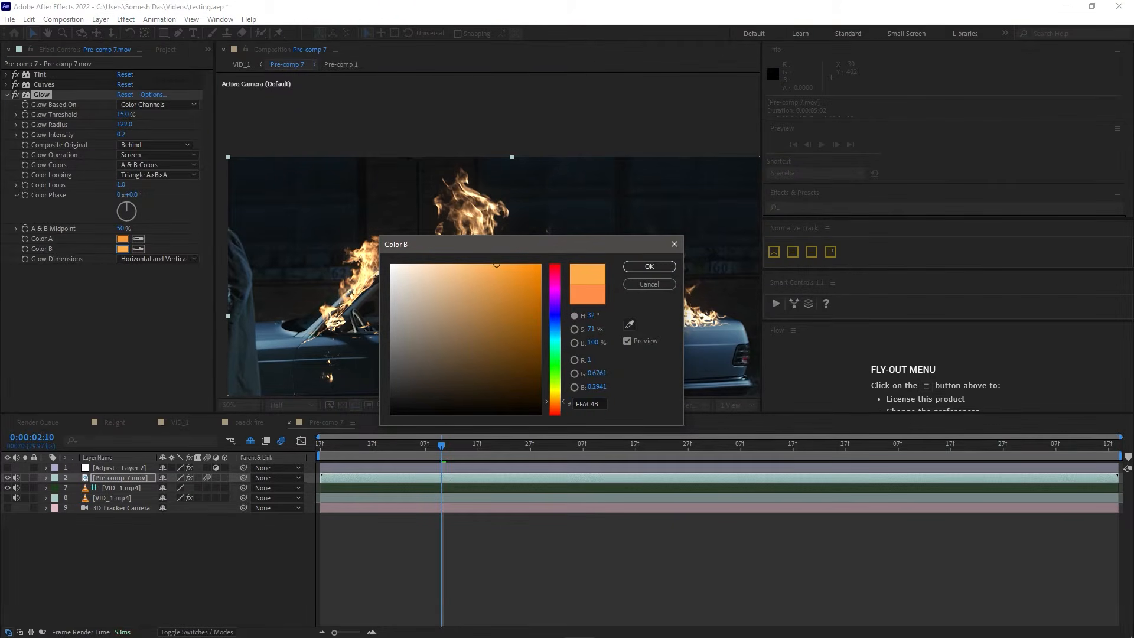
pyautogui.click(511, 295)
pyautogui.click(556, 402)
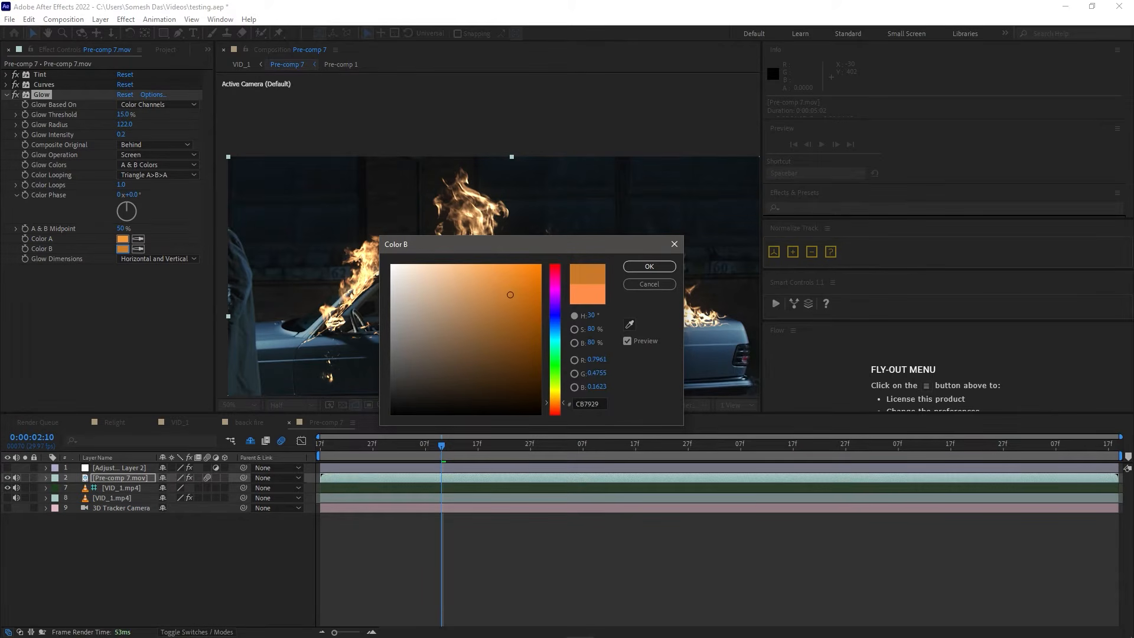
pyautogui.moveTo(511, 295); pyautogui.dragTo(508, 274)
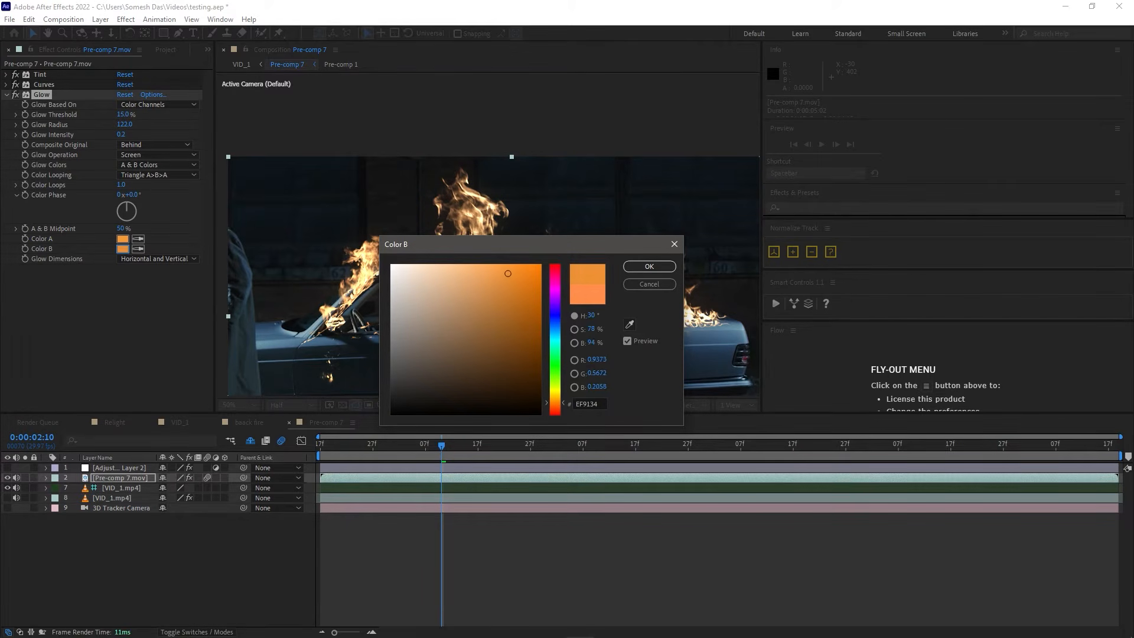
pyautogui.click(649, 266)
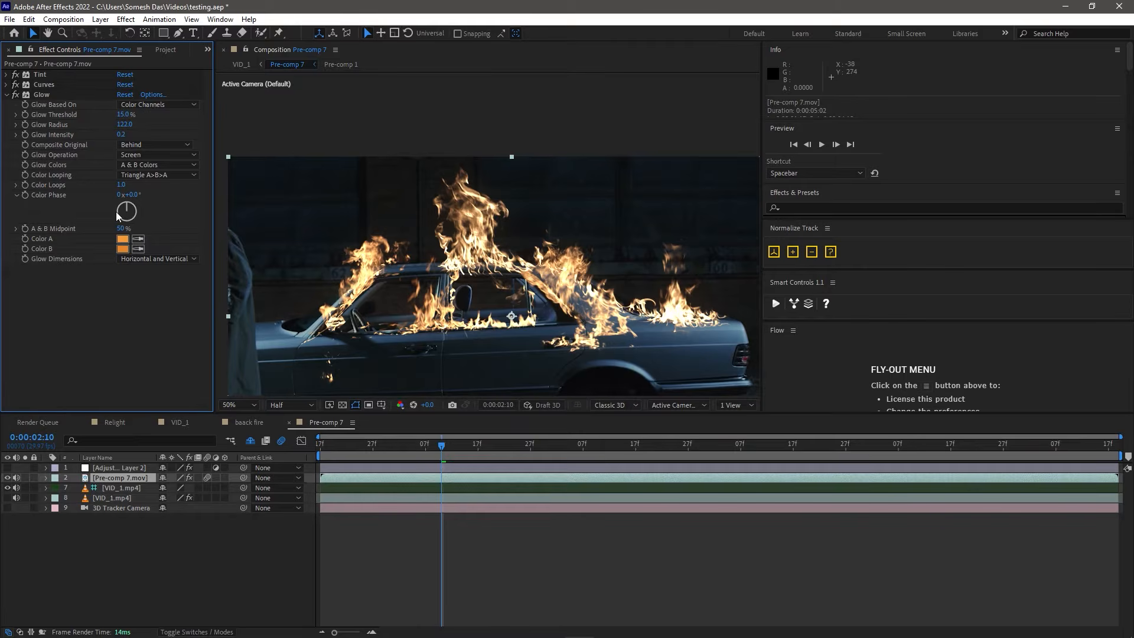
# Step: Duplicate the Glow effect and set the copy's threshold to 12.3%, radius to 586, and intensity to 0.8
pyautogui.click(42, 93)
pyautogui.hotkey('ctrl', 'd')
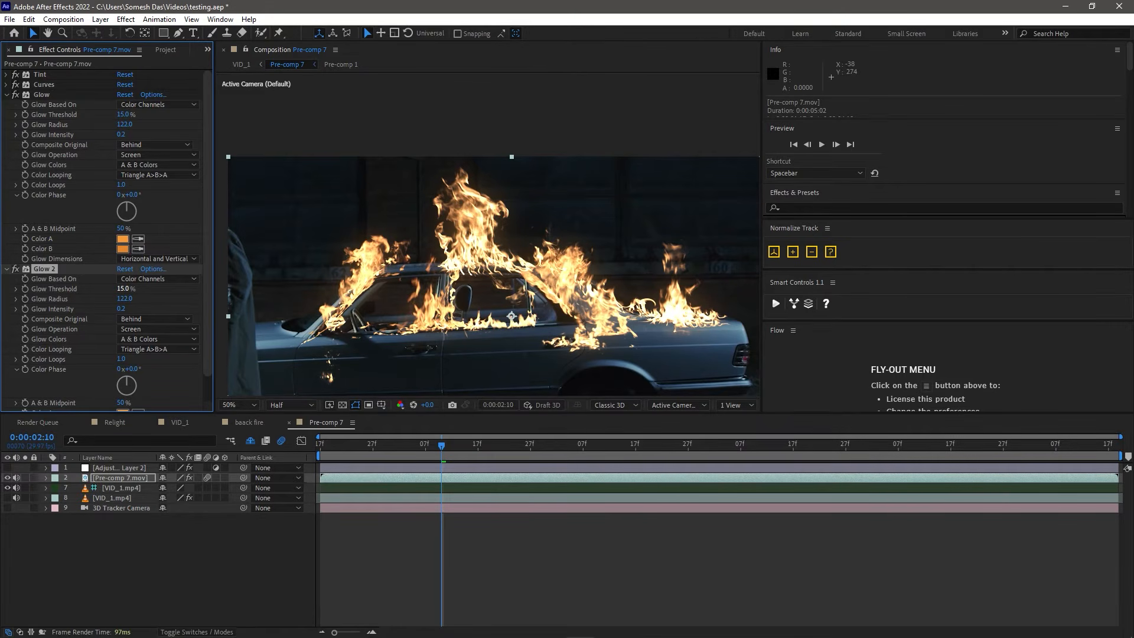
pyautogui.moveTo(123, 289); pyautogui.dragTo(116, 289)
pyautogui.moveTo(125, 299); pyautogui.dragTo(159, 299)
pyautogui.moveTo(121, 309); pyautogui.dragTo(136, 309)
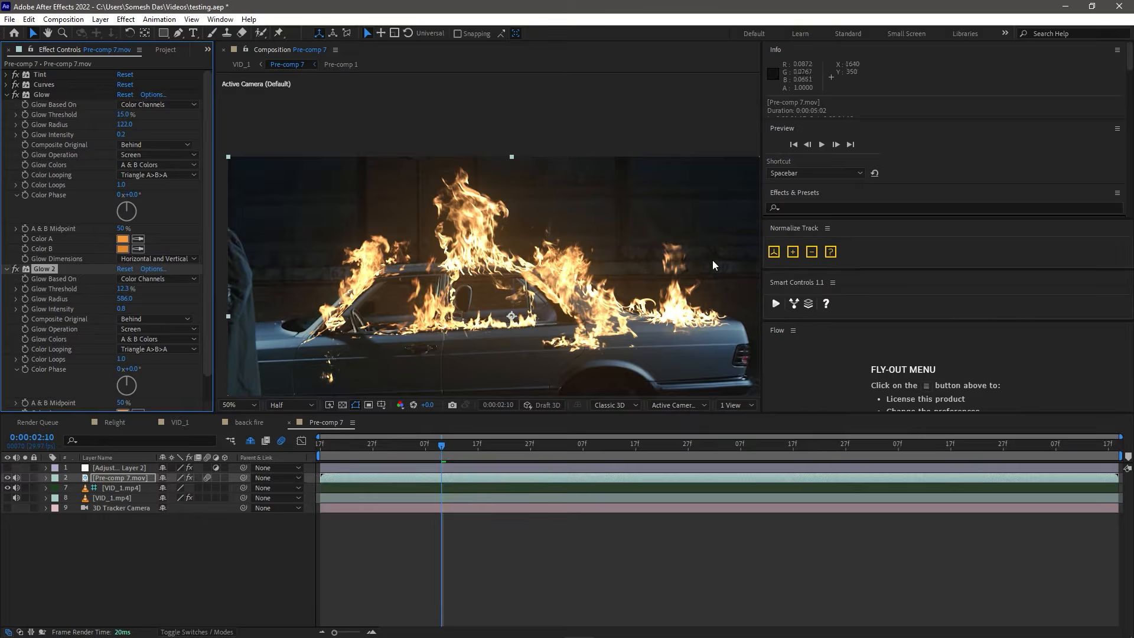
pyautogui.scroll(-2, 461, 287)
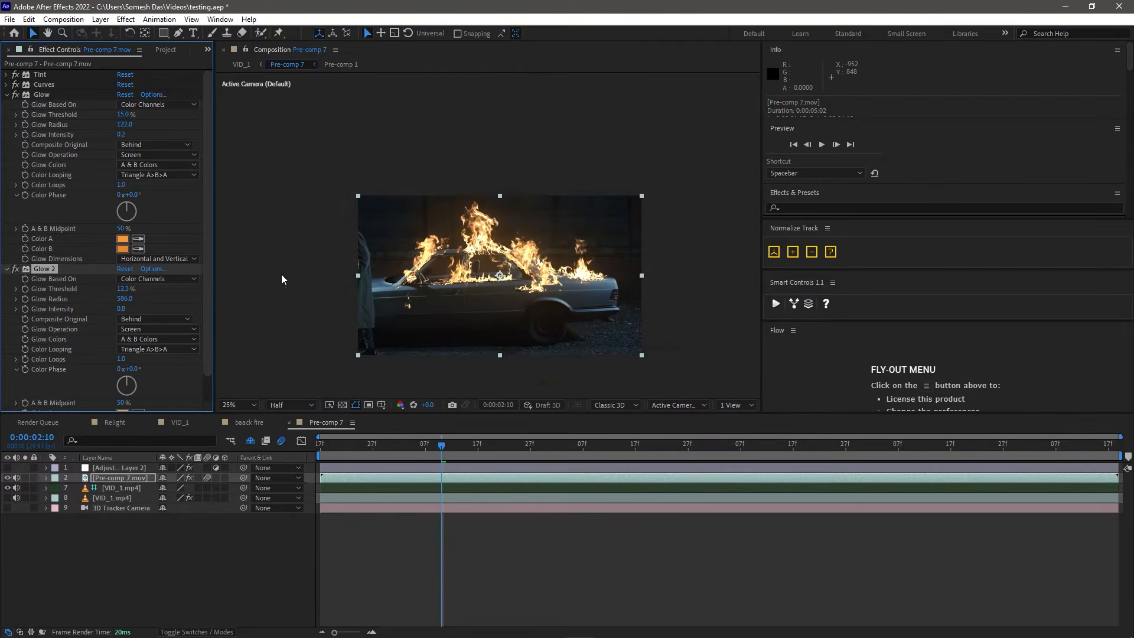
pyautogui.press('.')
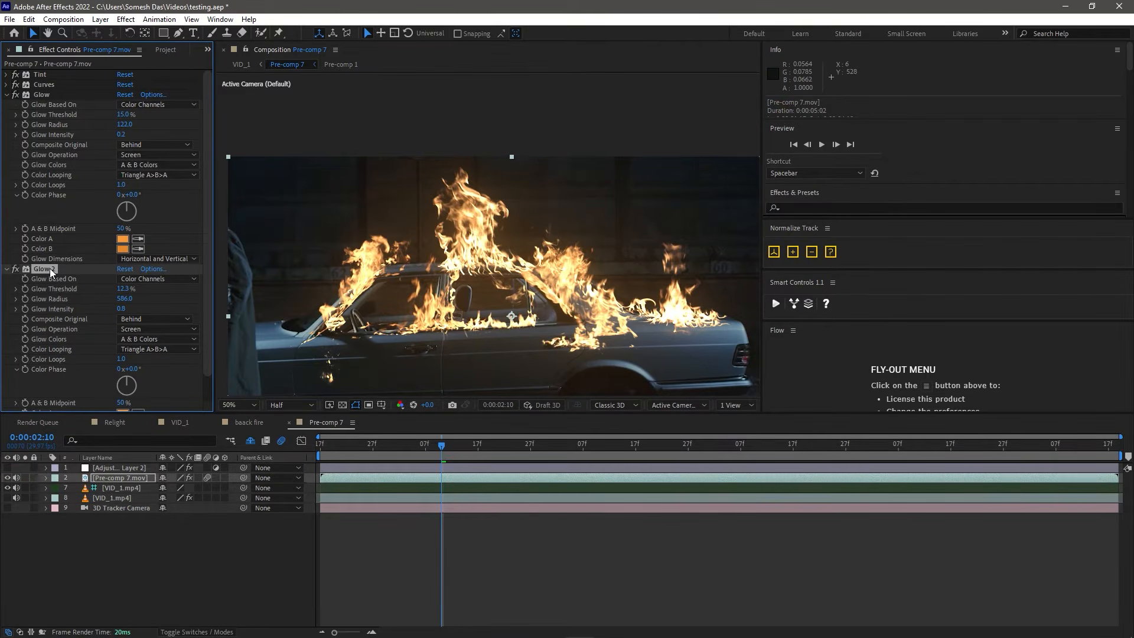
# Step: Duplicate Glow 2 and set the new copy's threshold to 92.9%, radius to 919, and intensity to 0.1
pyautogui.hotkey('ctrl', 'd')
pyautogui.scroll(-2, 608, 298)
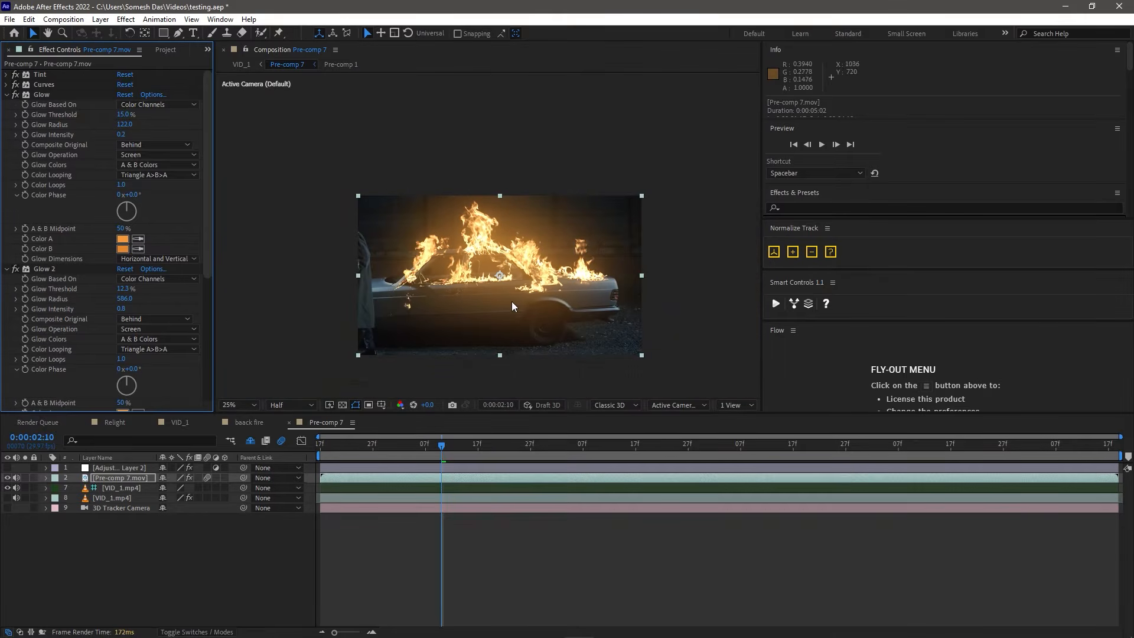
pyautogui.scroll(-3, 27, 298)
pyautogui.scroll(-3, 29, 296)
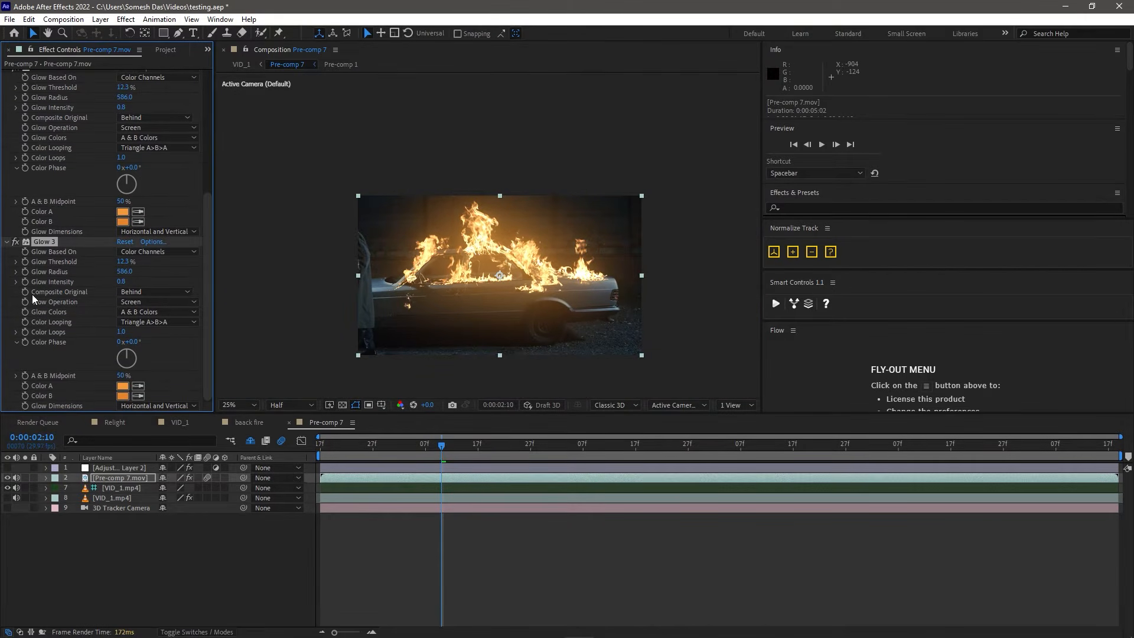
pyautogui.moveTo(125, 261); pyautogui.dragTo(218, 261)
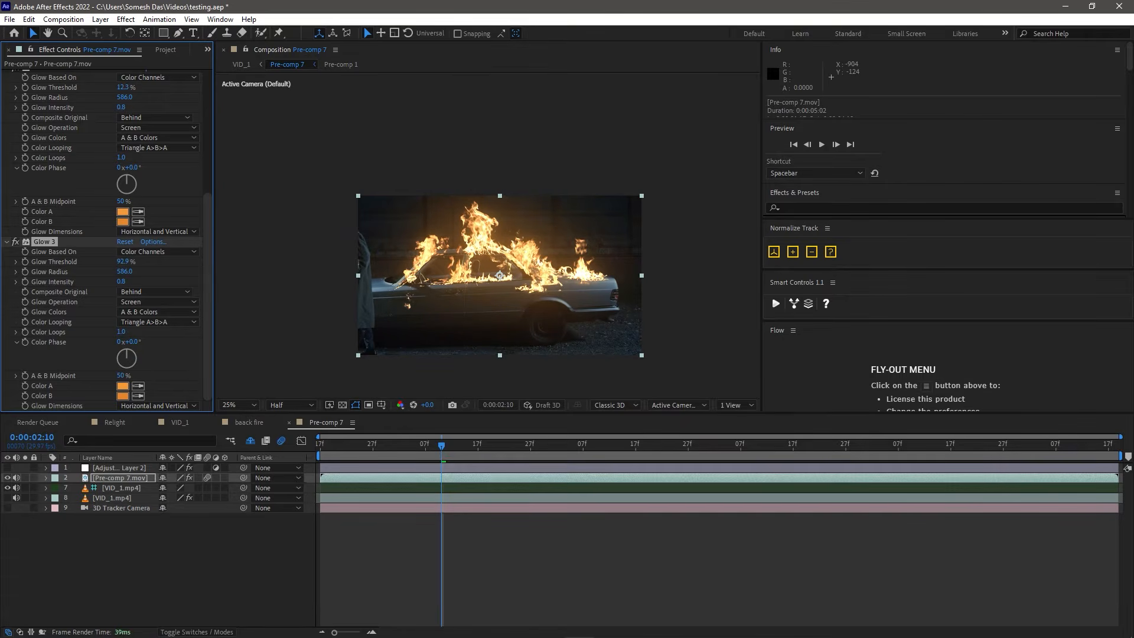
pyautogui.moveTo(125, 271); pyautogui.dragTo(214, 278)
pyautogui.moveTo(120, 281); pyautogui.dragTo(109, 281)
# Step: Set Glow 3's Color B to a brighter orange and its Color A to a pale orange
pyautogui.click(124, 397)
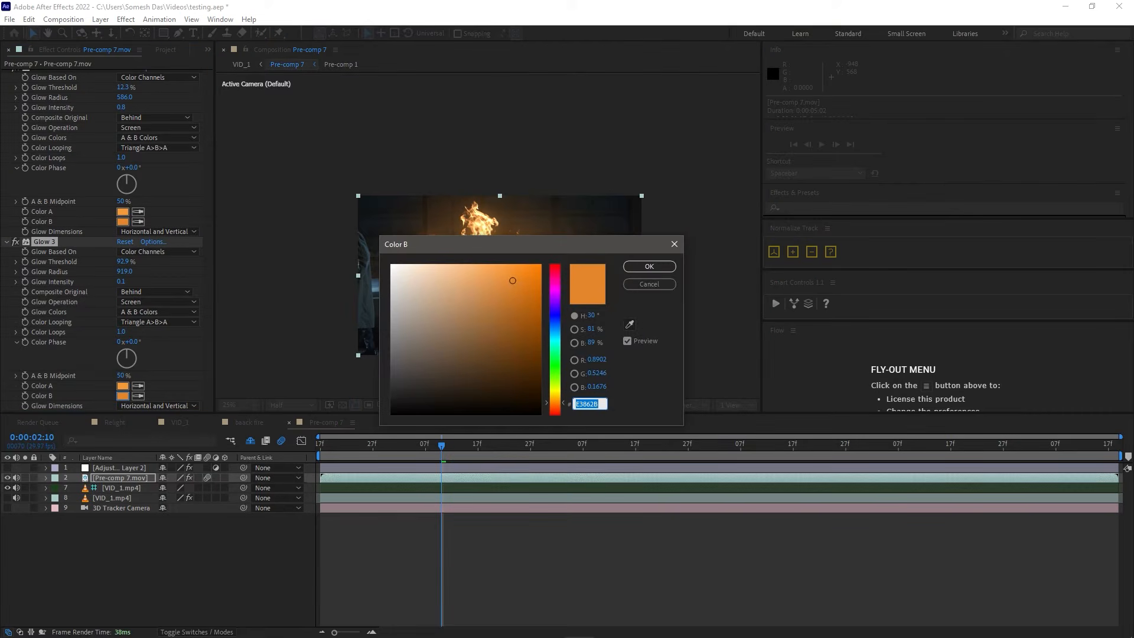
pyautogui.click(505, 266)
pyautogui.click(653, 269)
pyautogui.click(123, 385)
pyautogui.click(453, 266)
pyautogui.click(652, 268)
pyautogui.scroll(2, 452, 263)
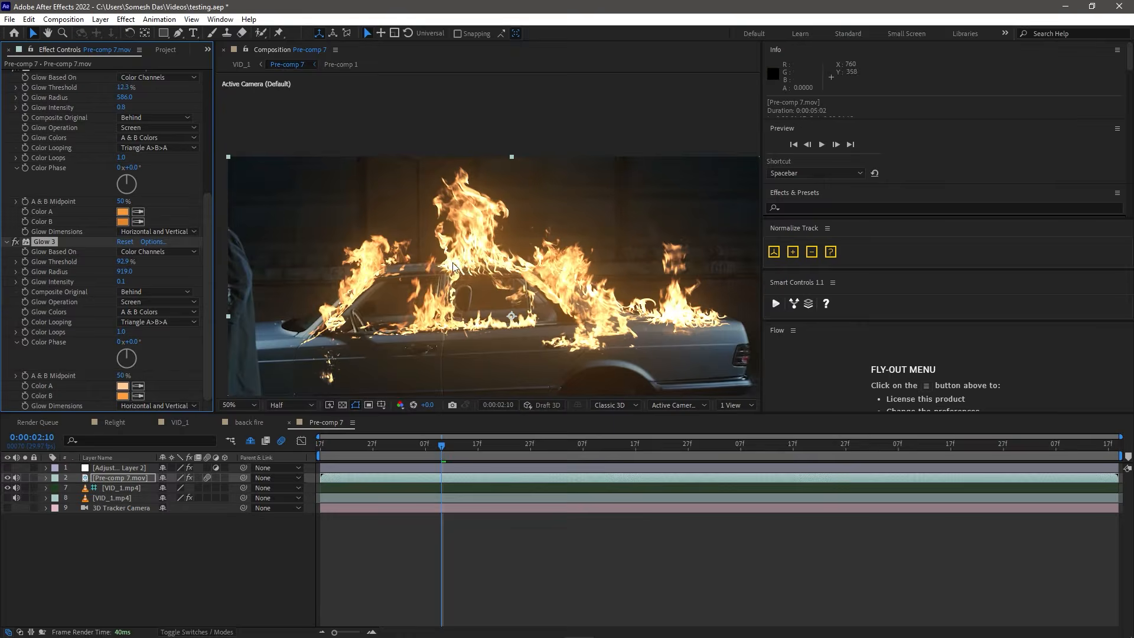
pyautogui.click(123, 386)
pyautogui.click(649, 266)
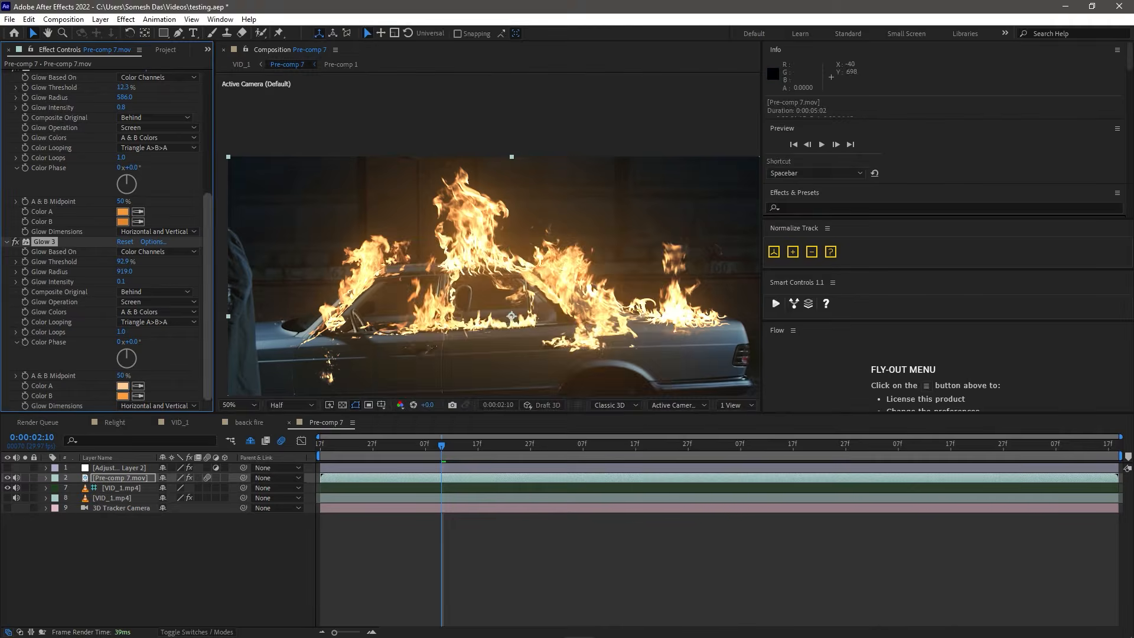
pyautogui.click(124, 396)
pyautogui.moveTo(505, 272); pyautogui.dragTo(505, 265)
pyautogui.click(649, 266)
# Step: Check the glow at 0:00:02:29 and collapse the settings of all three Glow effects
pyautogui.scroll(-2, 568, 308)
pyautogui.moveTo(442, 445); pyautogui.dragTo(541, 443)
pyautogui.scroll(5, 27, 180)
pyautogui.scroll(1, 27, 180)
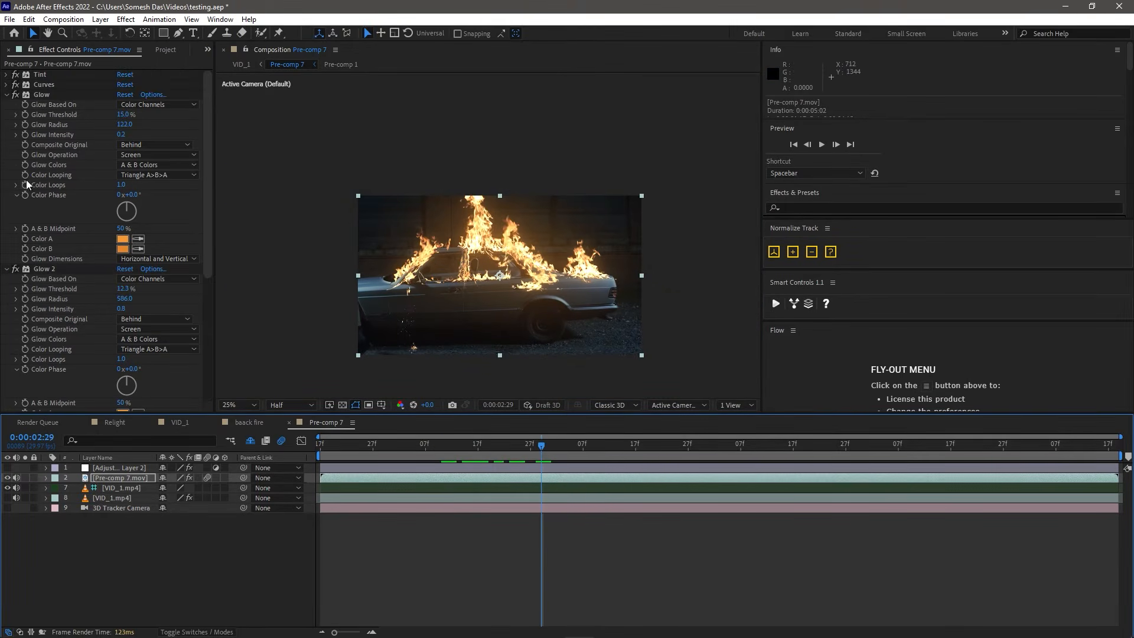
pyautogui.click(7, 94)
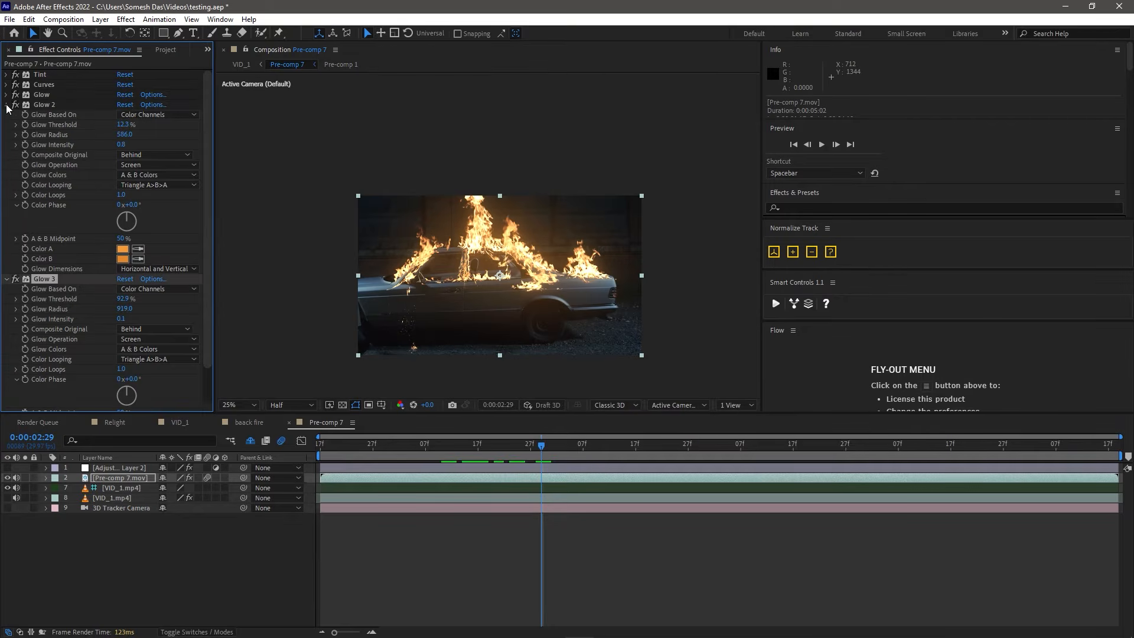
pyautogui.click(7, 105)
pyautogui.click(6, 115)
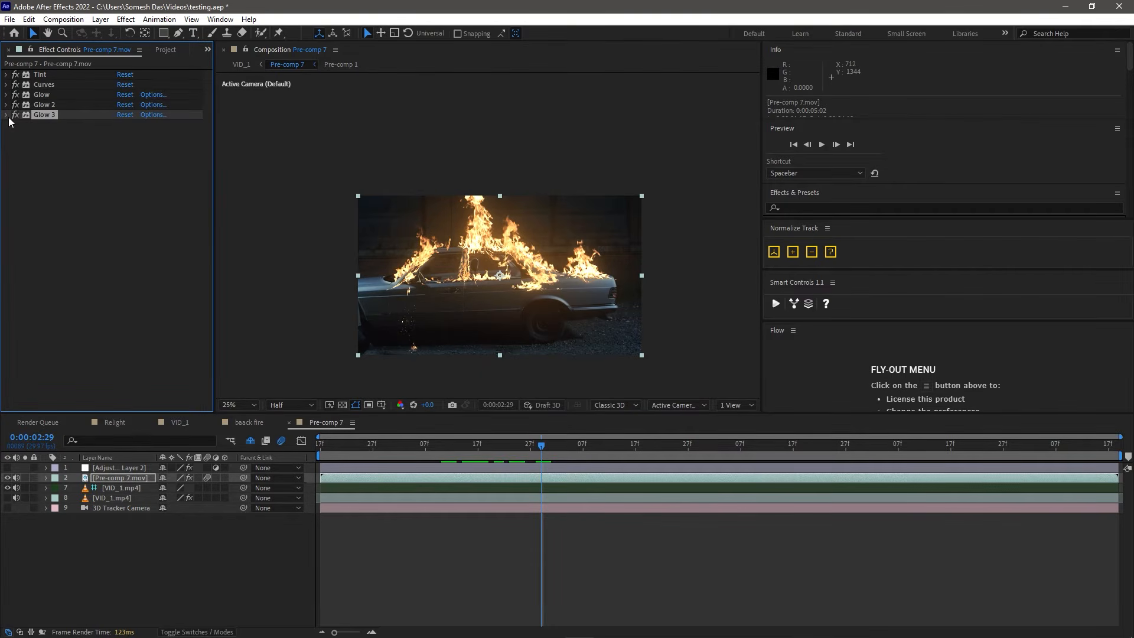
# Step: Add a Hue/Saturation effect to the Pre-comp 7.mov layer and set its Master Saturation to -24
pyautogui.click(109, 483)
pyautogui.hotkey('ctrl', 'space')
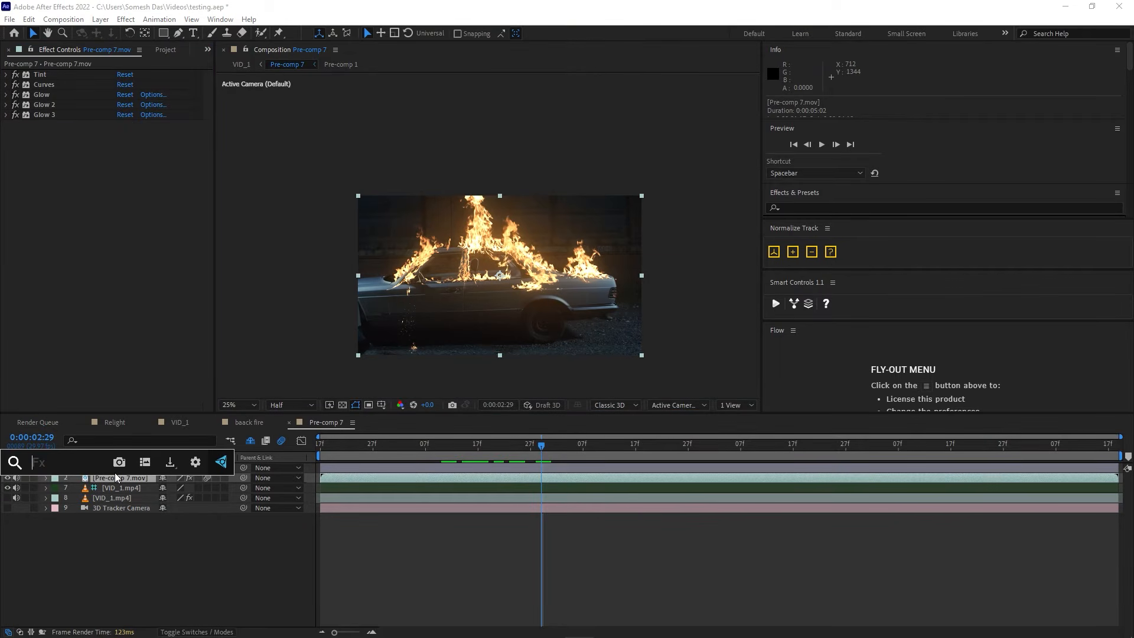
pyautogui.write('hue')
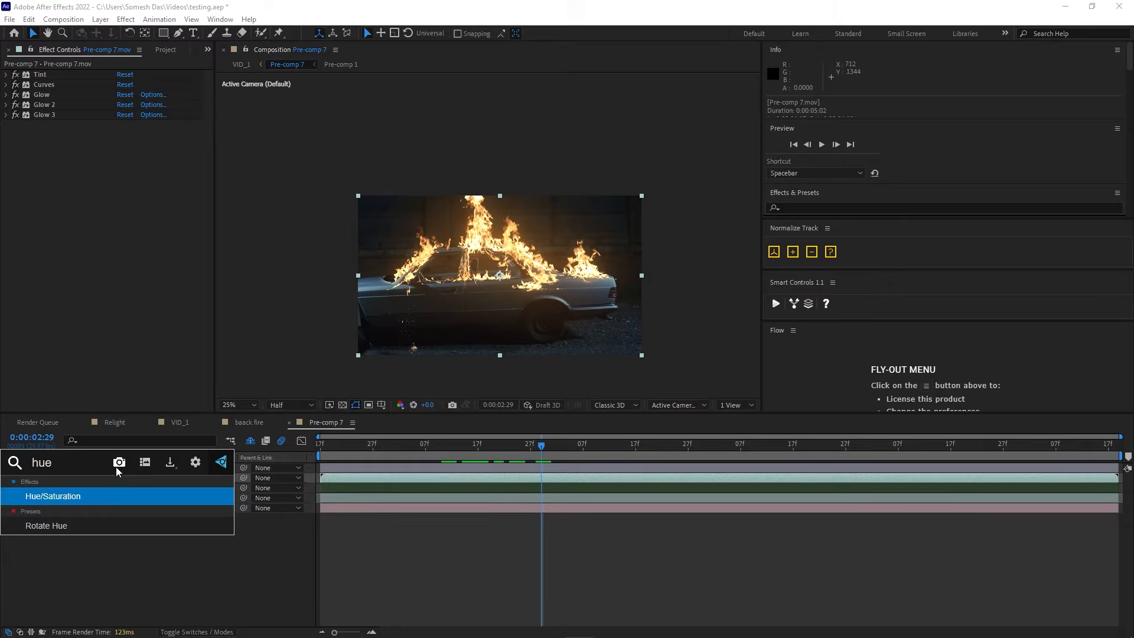
pyautogui.press('Return')
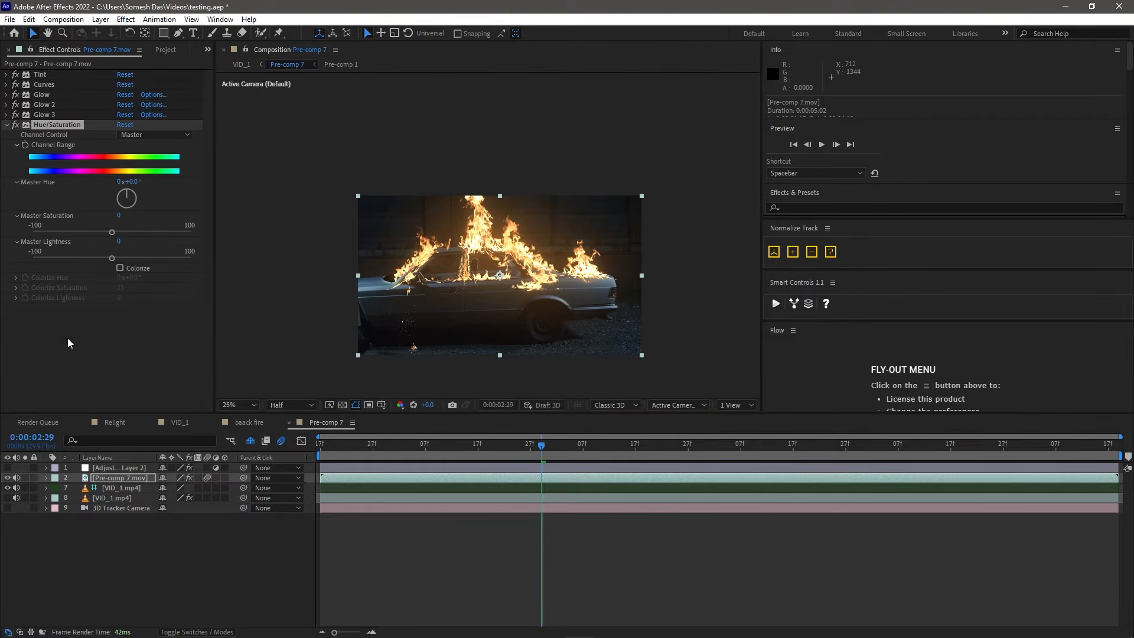
pyautogui.moveTo(111, 231); pyautogui.dragTo(109, 233)
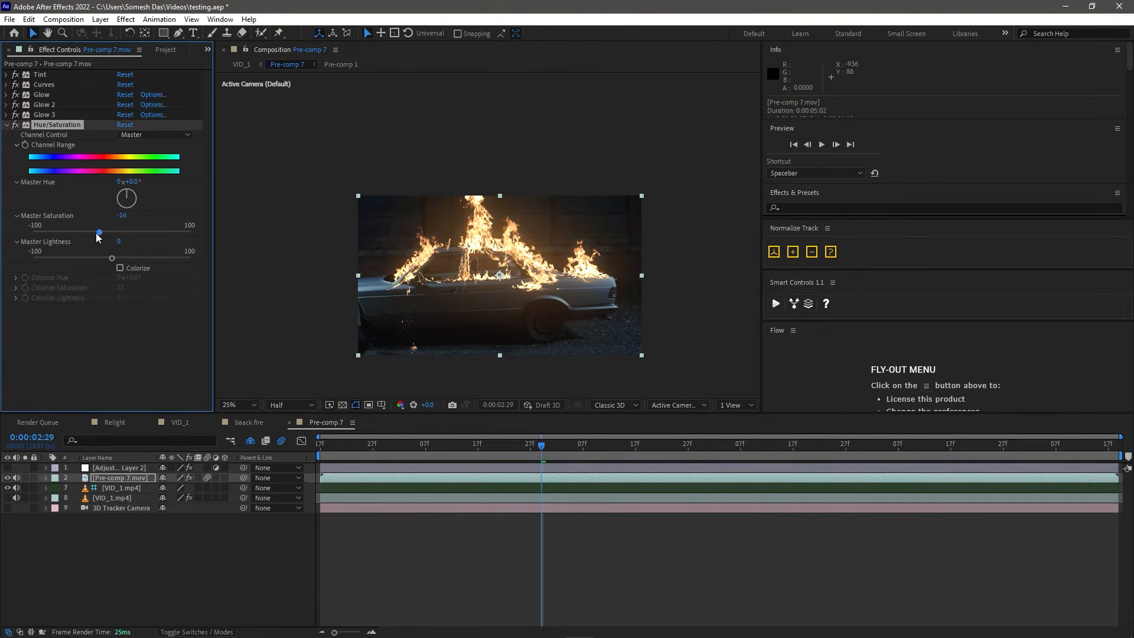
pyautogui.moveTo(92, 237); pyautogui.dragTo(92, 235)
# Step: Preview the burning car and reduce the Hue/Saturation effect's Master Saturation to -31
pyautogui.press('space')
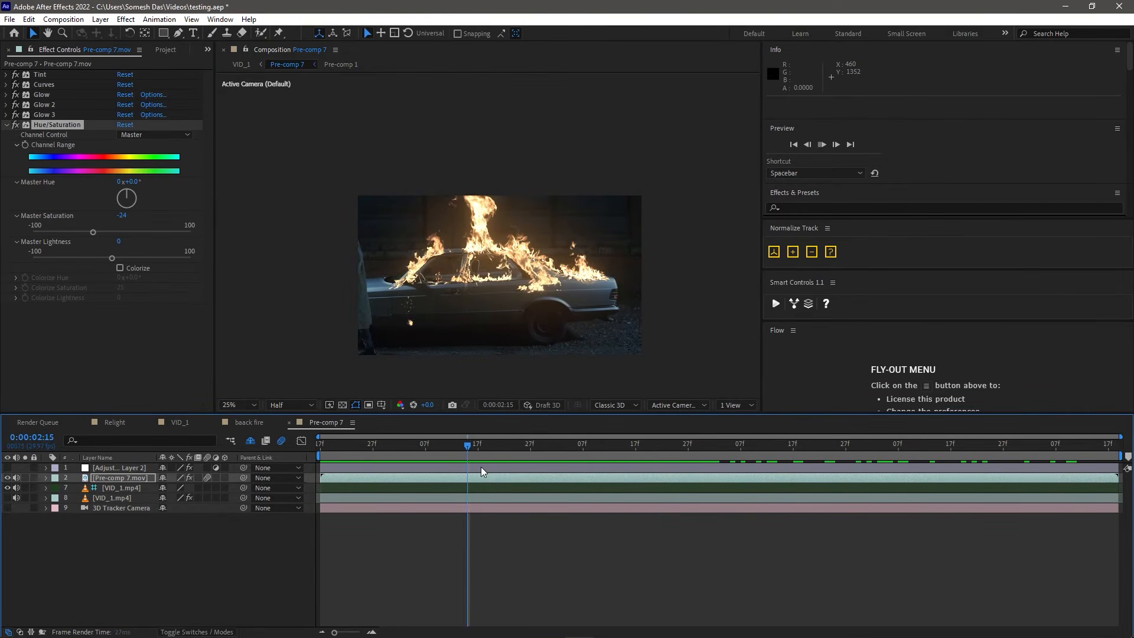
pyautogui.moveTo(467, 450)
pyautogui.mouseDown()
pyautogui.moveTo(737, 456)
pyautogui.moveTo(473, 456)
pyautogui.mouseUp()
pyautogui.scroll(2, 490, 238)
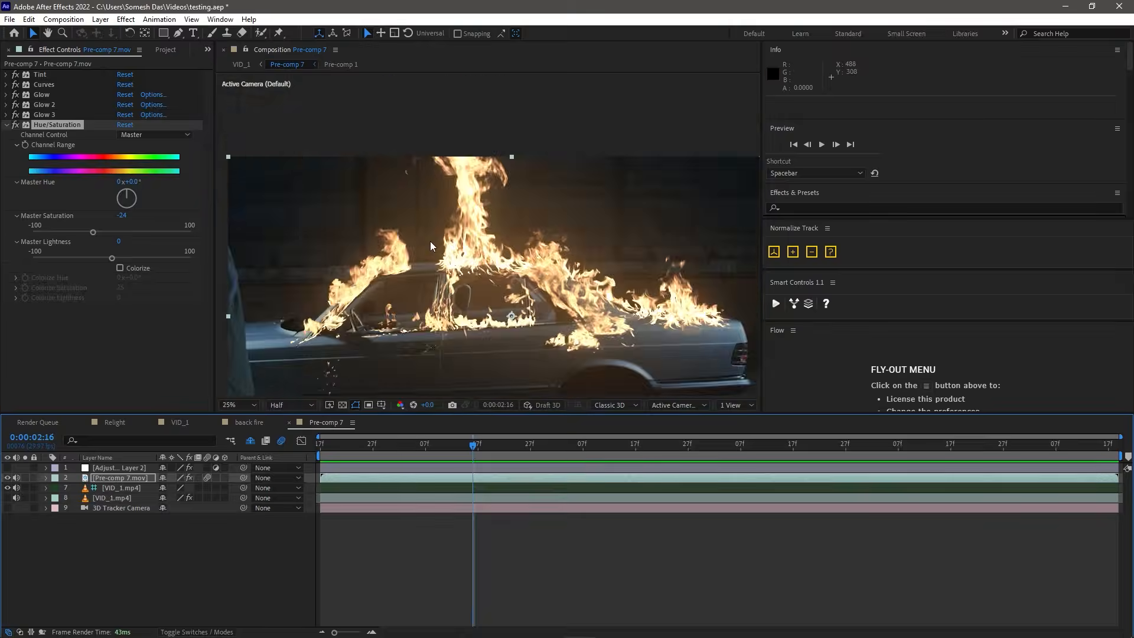
pyautogui.scroll(-2, 479, 267)
pyautogui.moveTo(93, 232); pyautogui.dragTo(87, 232)
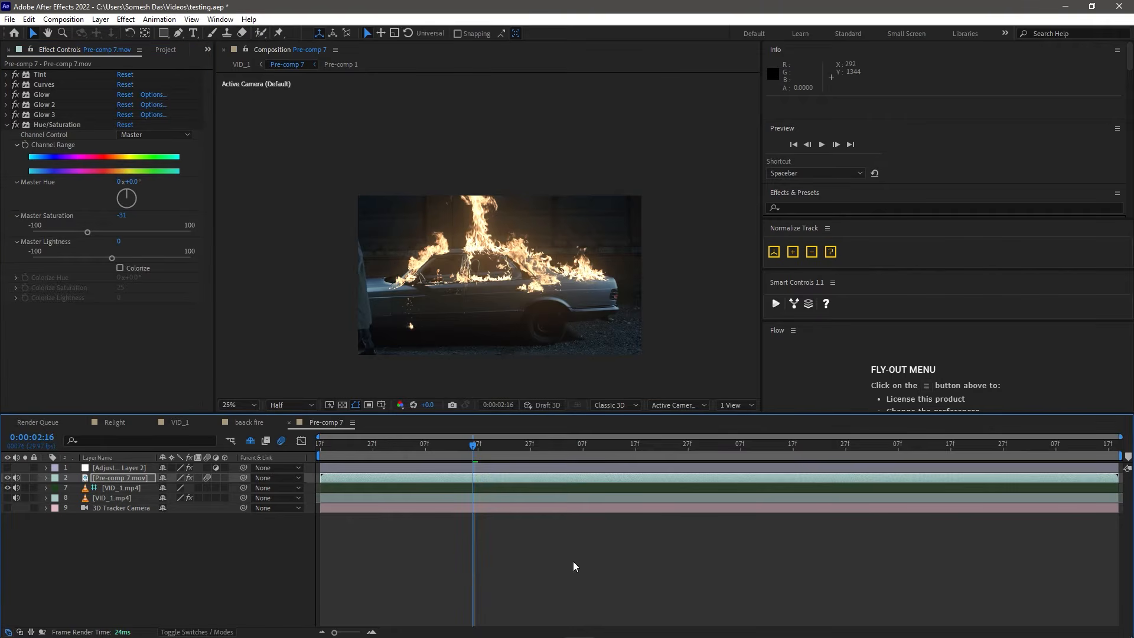
# Step: Examine the flames and falling sparks up close across several frames, comparing the shot with and without the fire layer
pyautogui.moveTo(591, 455); pyautogui.dragTo(951, 472)
pyautogui.moveTo(499, 458); pyautogui.dragTo(562, 459)
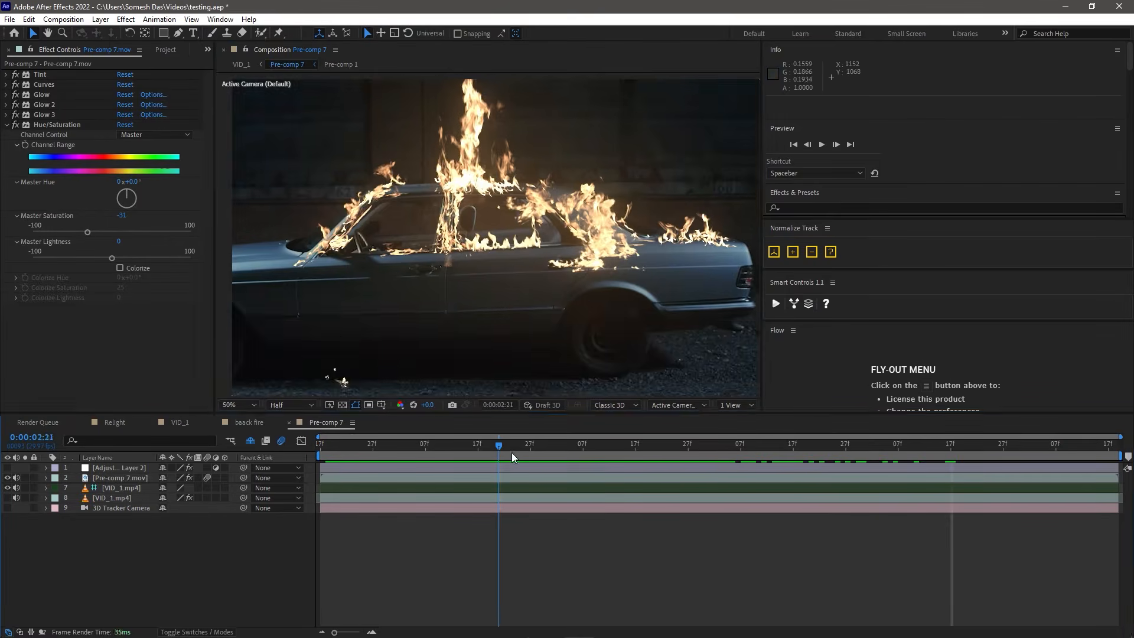
pyautogui.scroll(2, 341, 313)
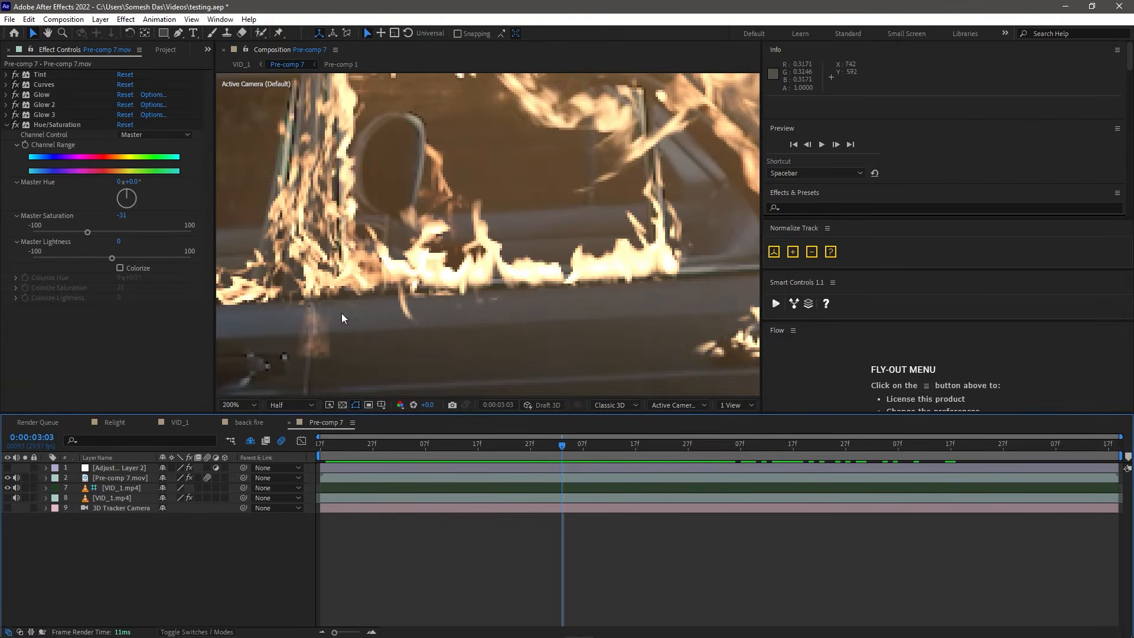
pyautogui.moveTo(341, 313); pyautogui.dragTo(2, 229)
pyautogui.moveTo(662, 307)
pyautogui.mouseDown()
pyautogui.moveTo(486, 289)
pyautogui.moveTo(552, 252)
pyautogui.moveTo(472, 365)
pyautogui.mouseUp()
pyautogui.scroll(-1, 486, 289)
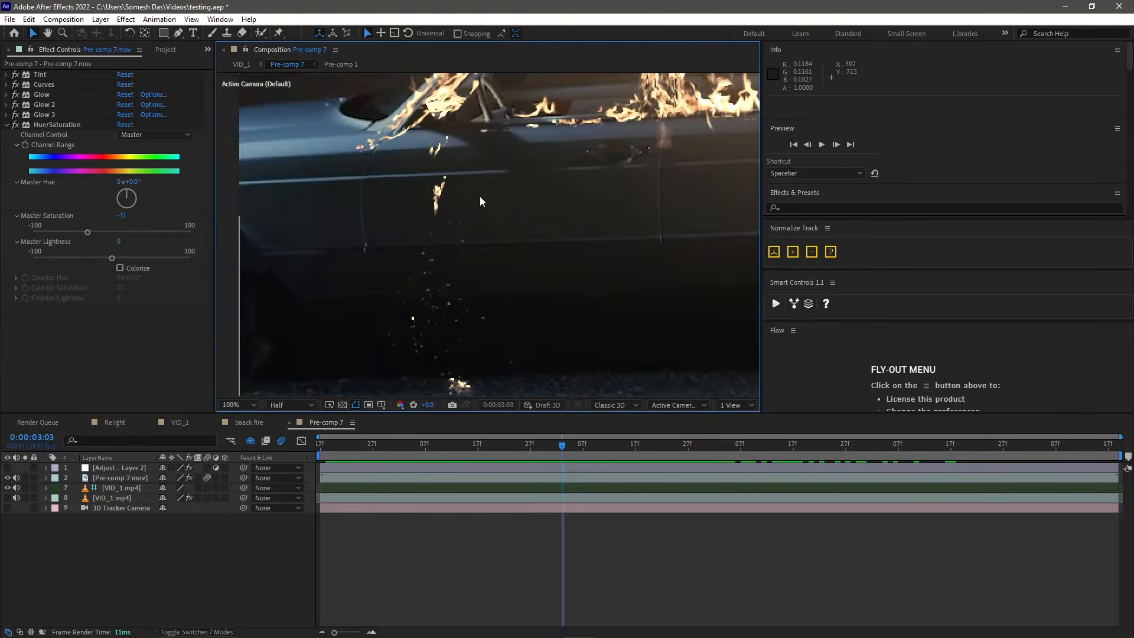
pyautogui.scroll(-1, 479, 196)
pyautogui.moveTo(731, 300)
pyautogui.mouseDown()
pyautogui.moveTo(592, 313)
pyautogui.moveTo(465, 306)
pyautogui.mouseUp()
pyautogui.scroll(1, 465, 306)
pyautogui.moveTo(514, 154); pyautogui.dragTo(467, 365)
pyautogui.scroll(-2, 380, 246)
pyautogui.scroll(1, 414, 265)
pyautogui.moveTo(394, 456); pyautogui.dragTo(888, 444)
pyautogui.click(7, 477)
pyautogui.click(7, 478)
pyautogui.scroll(-1, 491, 237)
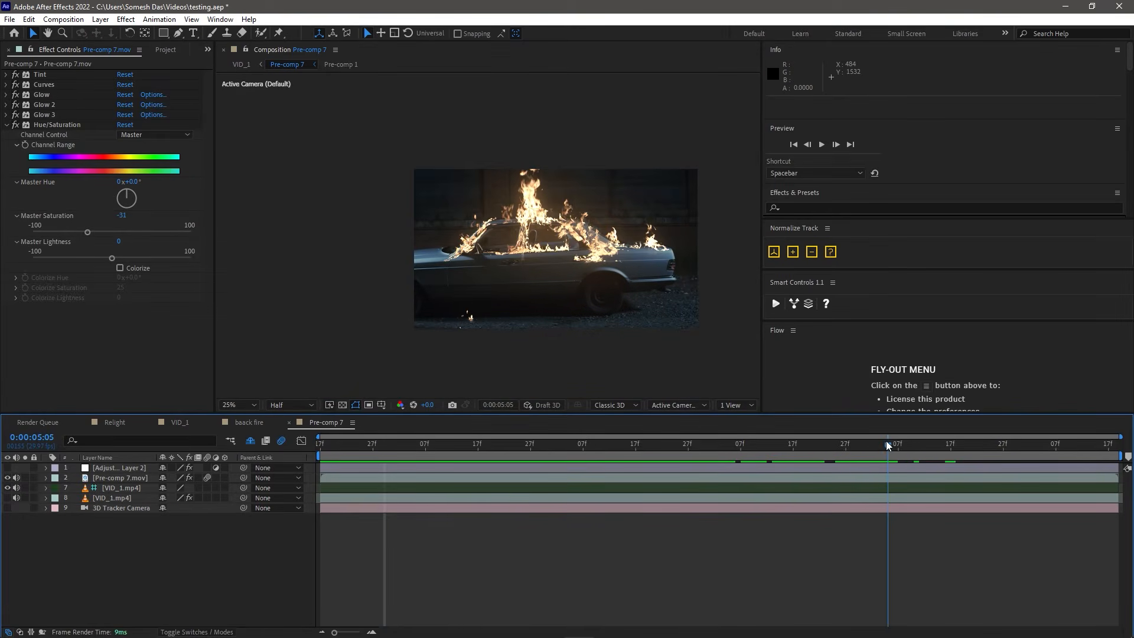
# Step: Disable all existing effects on the Pre-comp 7.mov layer and apply the Fire_Glow 2 preset to it
pyautogui.moveTo(18, 77); pyautogui.dragTo(21, 131)
pyautogui.click(6, 126)
pyautogui.click(107, 478)
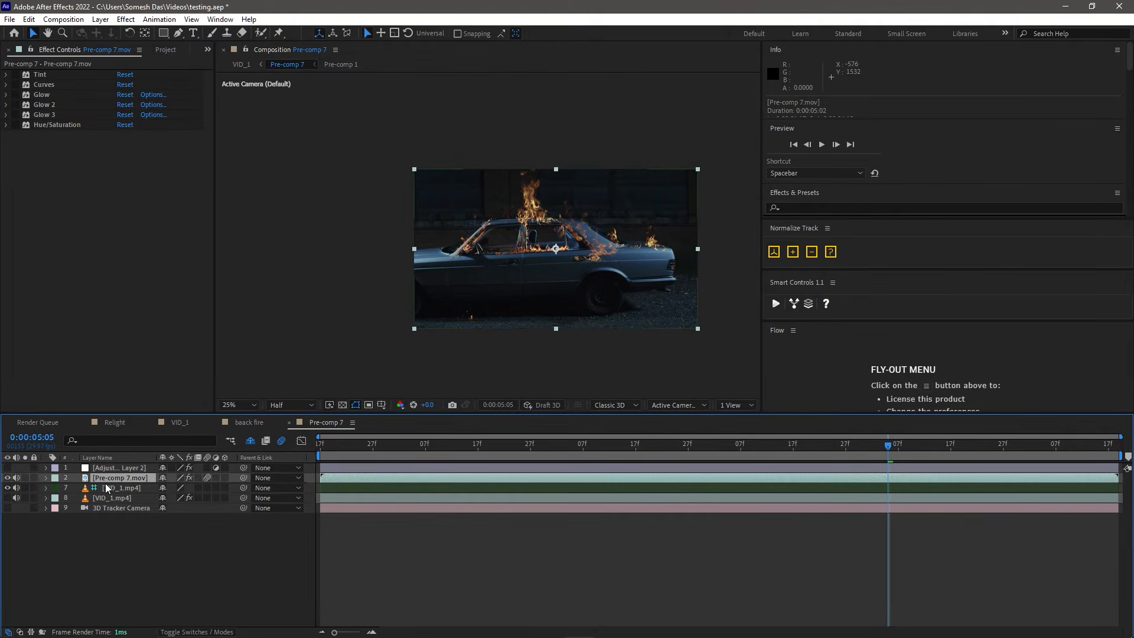
pyautogui.hotkey('ctrl', 'space')
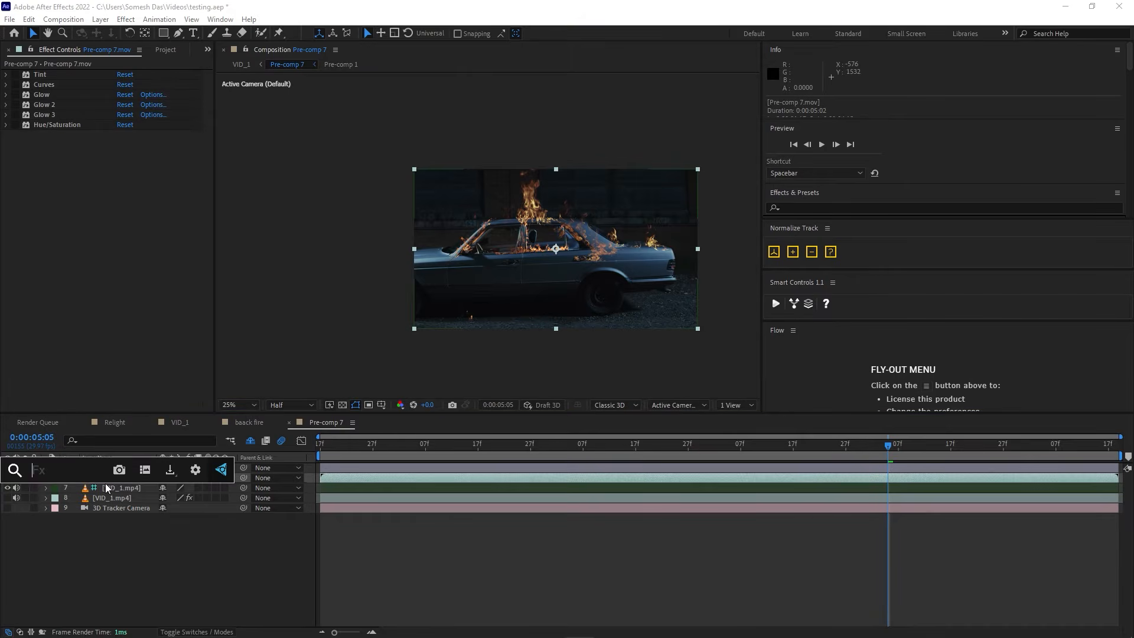
pyautogui.write('fire')
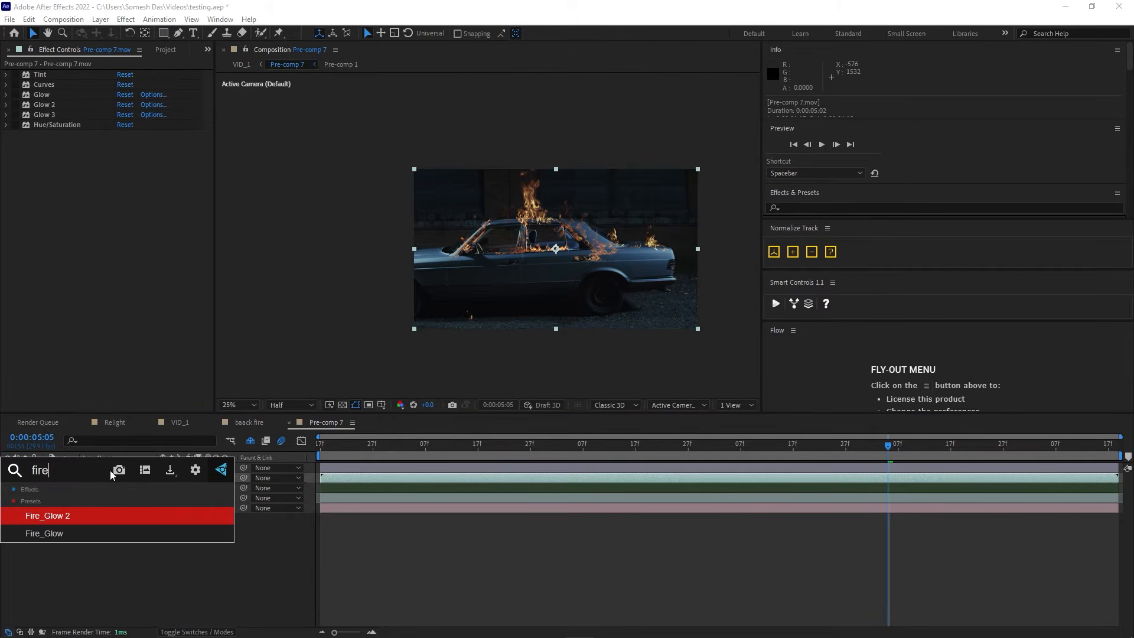
pyautogui.click(87, 518)
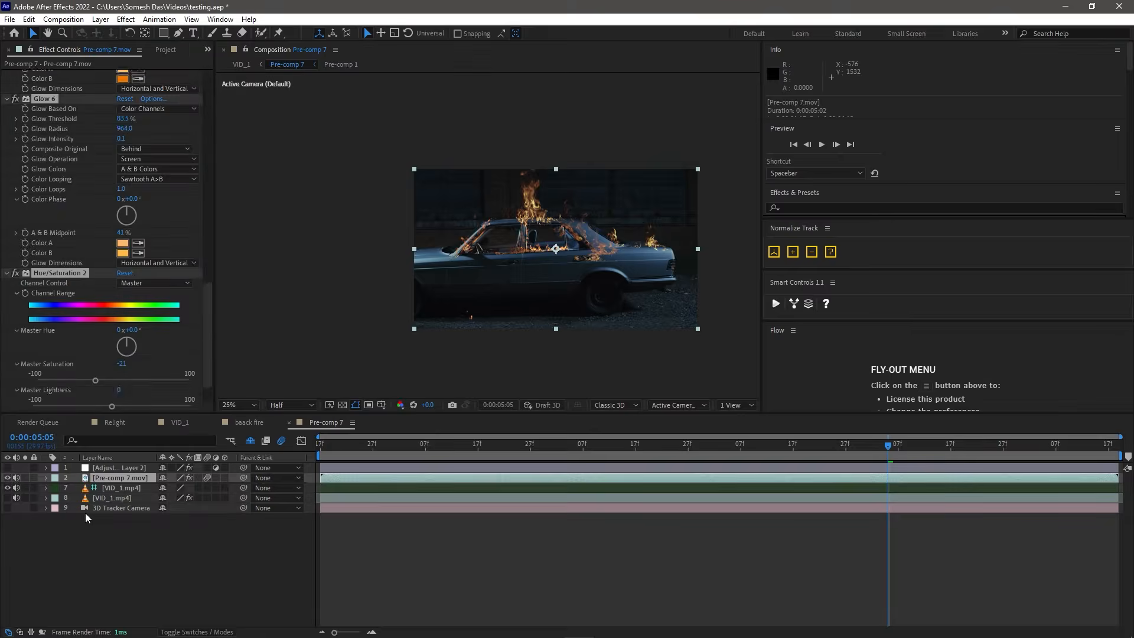
# Step: Lower the Master Saturation of Hue/Saturation 2 further and check the preset's look at other frames
pyautogui.moveTo(354, 449); pyautogui.dragTo(709, 449)
pyautogui.moveTo(95, 384); pyautogui.dragTo(82, 387)
pyautogui.moveTo(399, 448); pyautogui.dragTo(741, 481)
# Step: Collapse the settings of Glow 4, Glow 5, Glow 6, and Hue/Saturation 2
pyautogui.scroll(15, 89, 236)
pyautogui.click(6, 154)
pyautogui.click(6, 165)
pyautogui.click(6, 175)
pyautogui.click(6, 185)
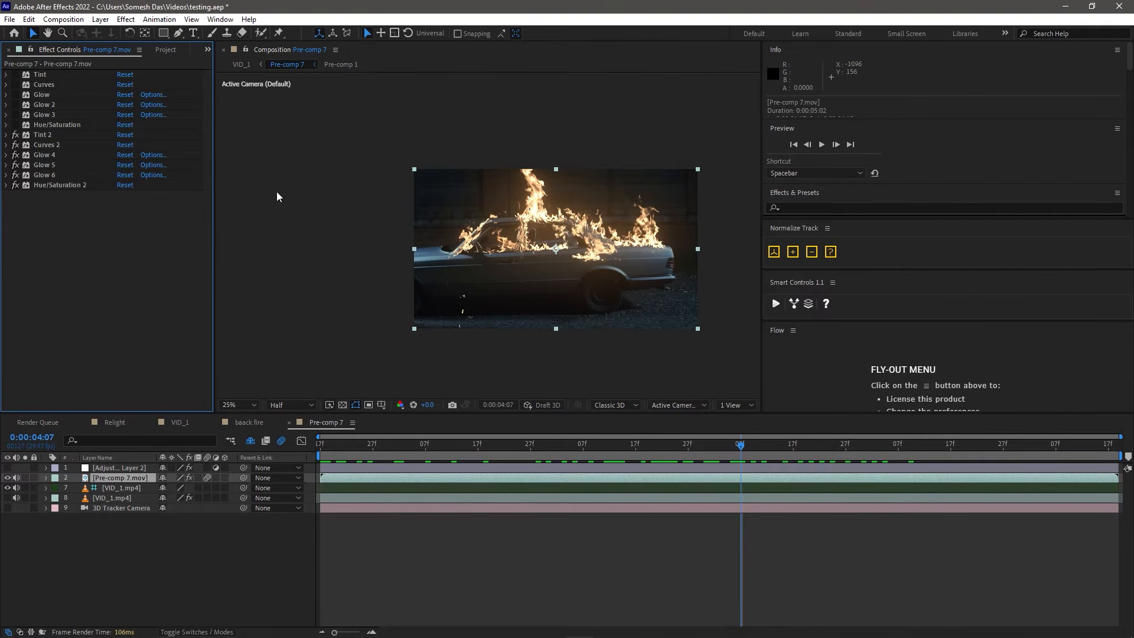
# Step: Switch to File Explorer, open the Project 2022 > Claint > VFX Pro folder on drive F, and copy the Fire_Glow 2 preset file
pyautogui.moveTo(492, 626)
pyautogui.click(507, 567)
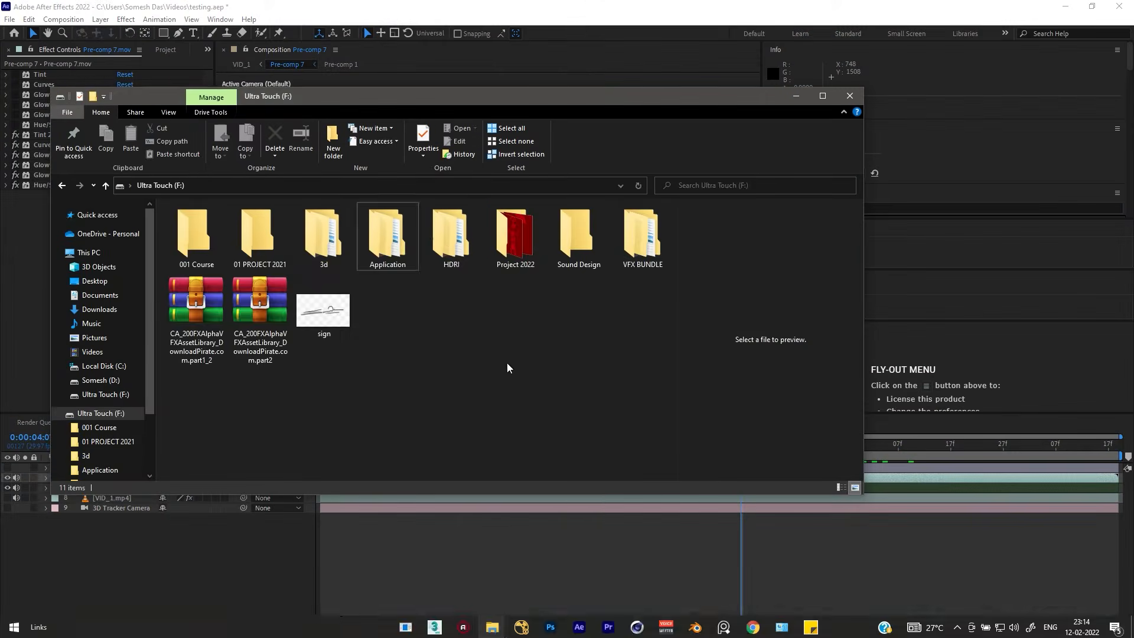
pyautogui.doubleClick(513, 245)
pyautogui.doubleClick(265, 239)
pyautogui.doubleClick(326, 242)
pyautogui.click(585, 247)
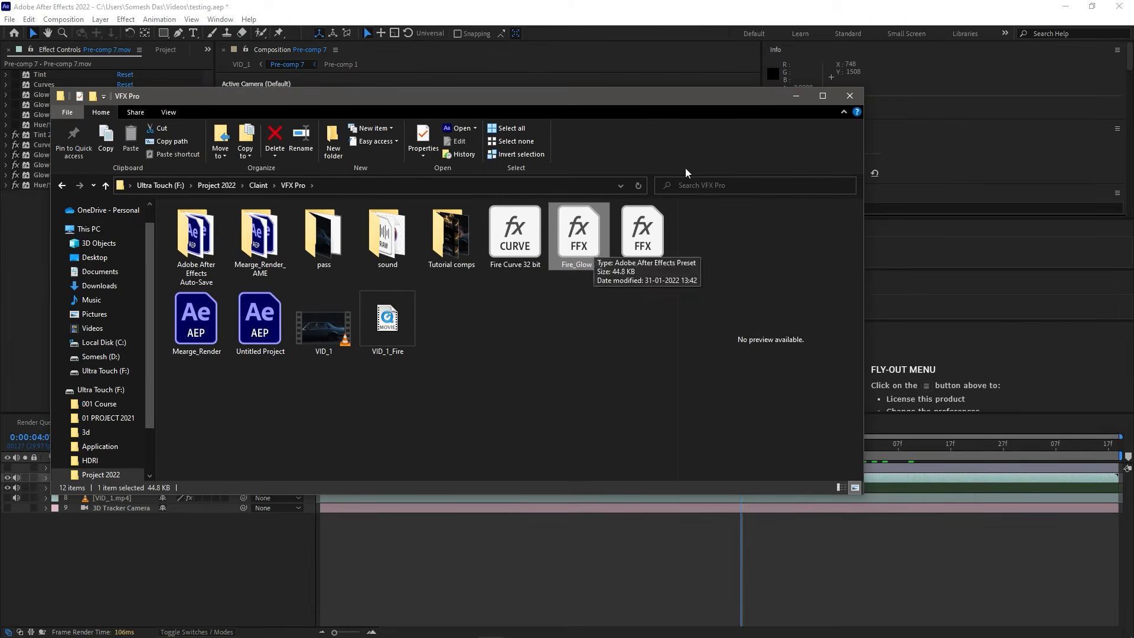
pyautogui.click(823, 96)
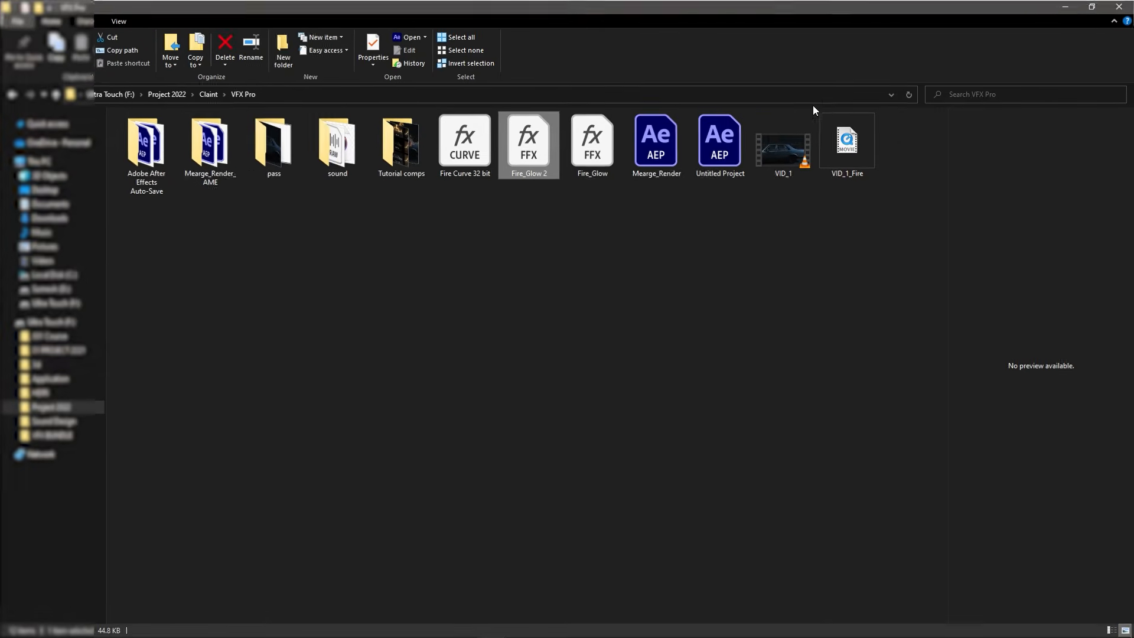
pyautogui.rightClick(528, 137)
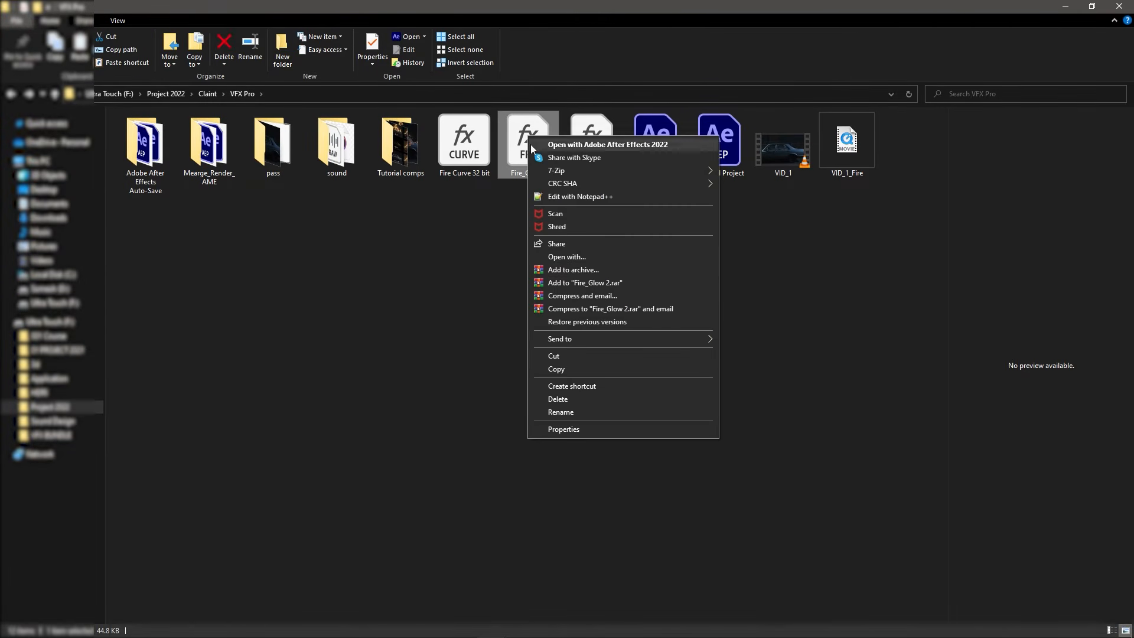
pyautogui.click(563, 373)
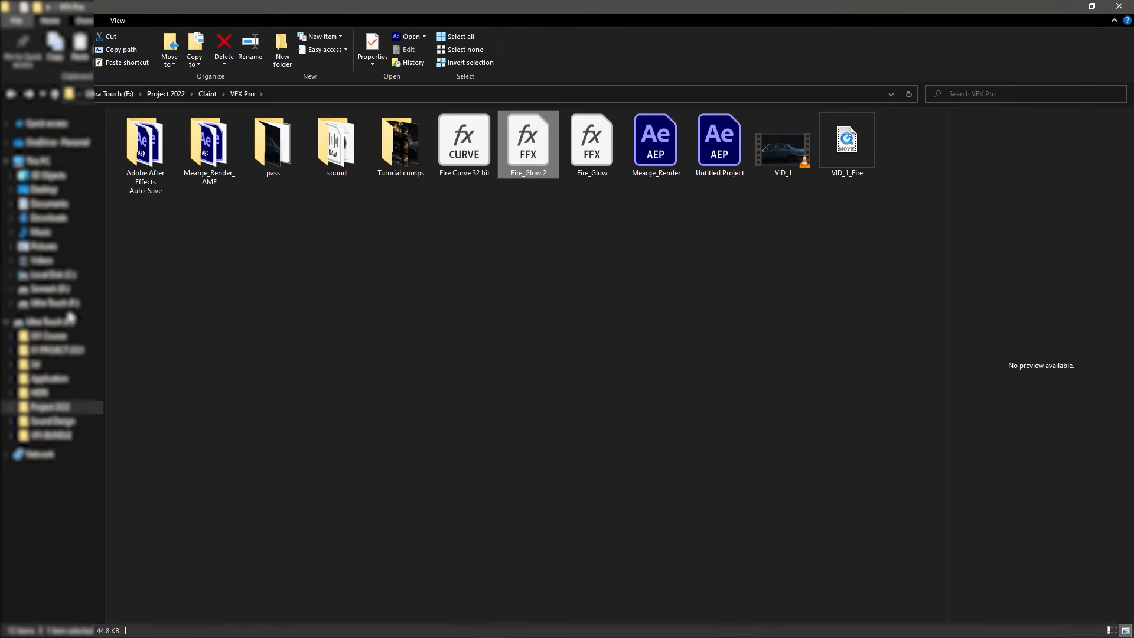
# Step: Look up the preset files in After Effects 2022's Support Files > Presets > EIA Effects folder on drive C, and close File Explorer
pyautogui.click(50, 275)
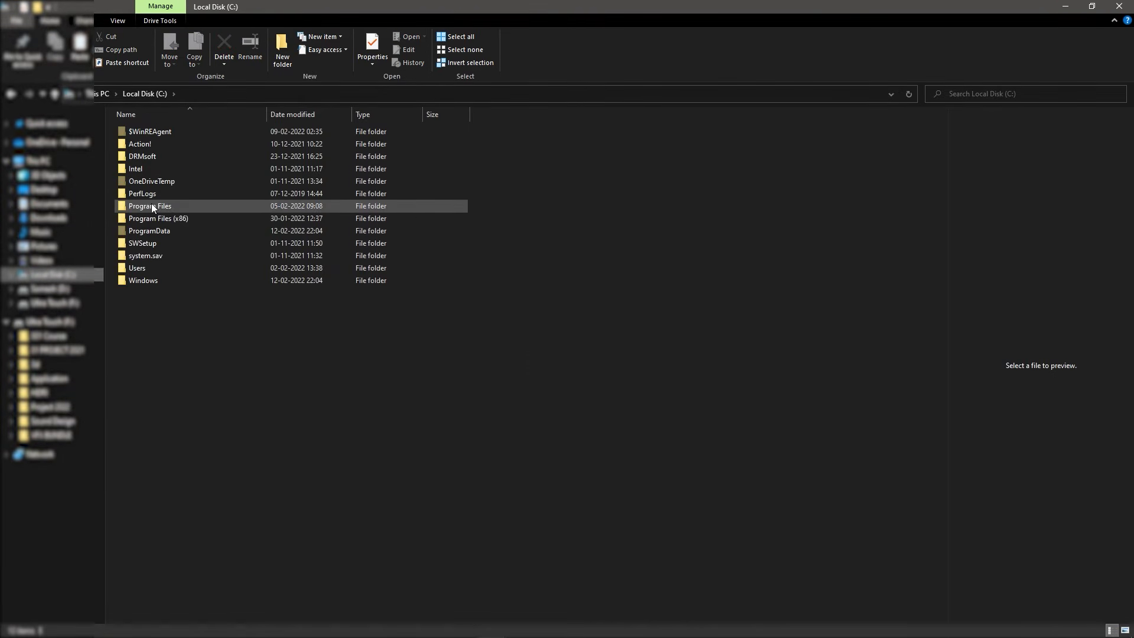
pyautogui.doubleClick(151, 206)
pyautogui.doubleClick(166, 157)
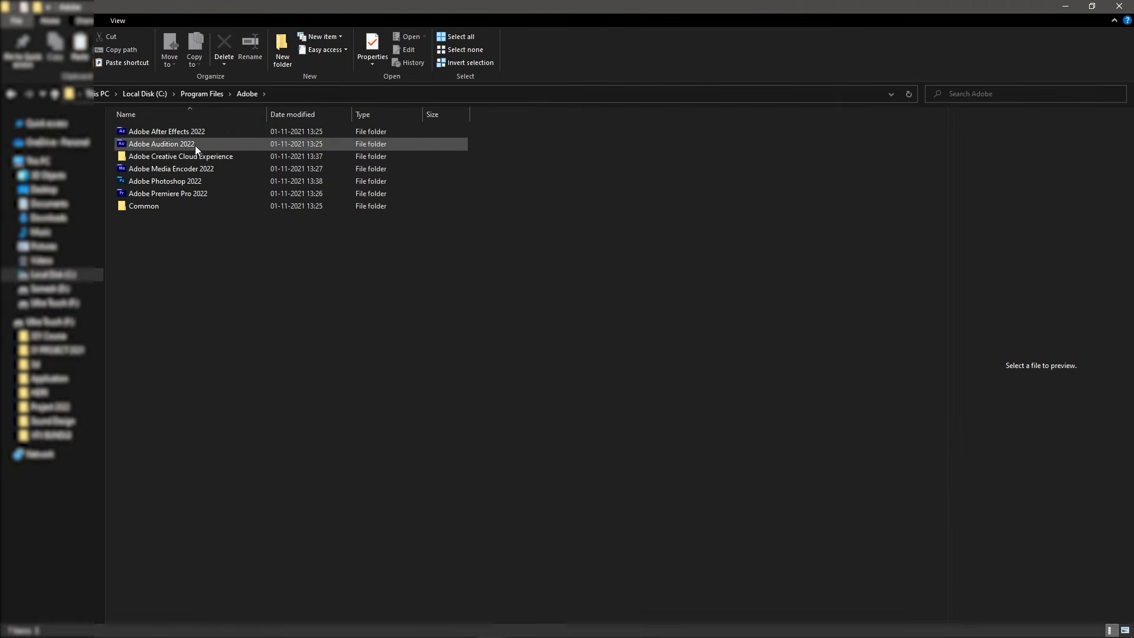
pyautogui.doubleClick(201, 133)
pyautogui.doubleClick(202, 132)
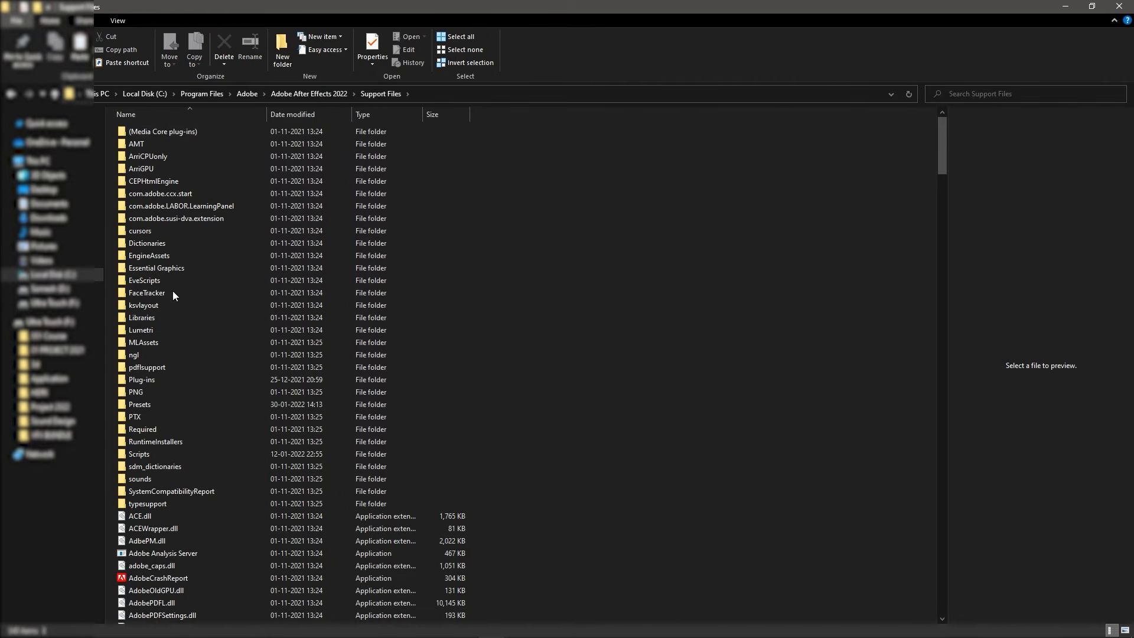
pyautogui.doubleClick(157, 404)
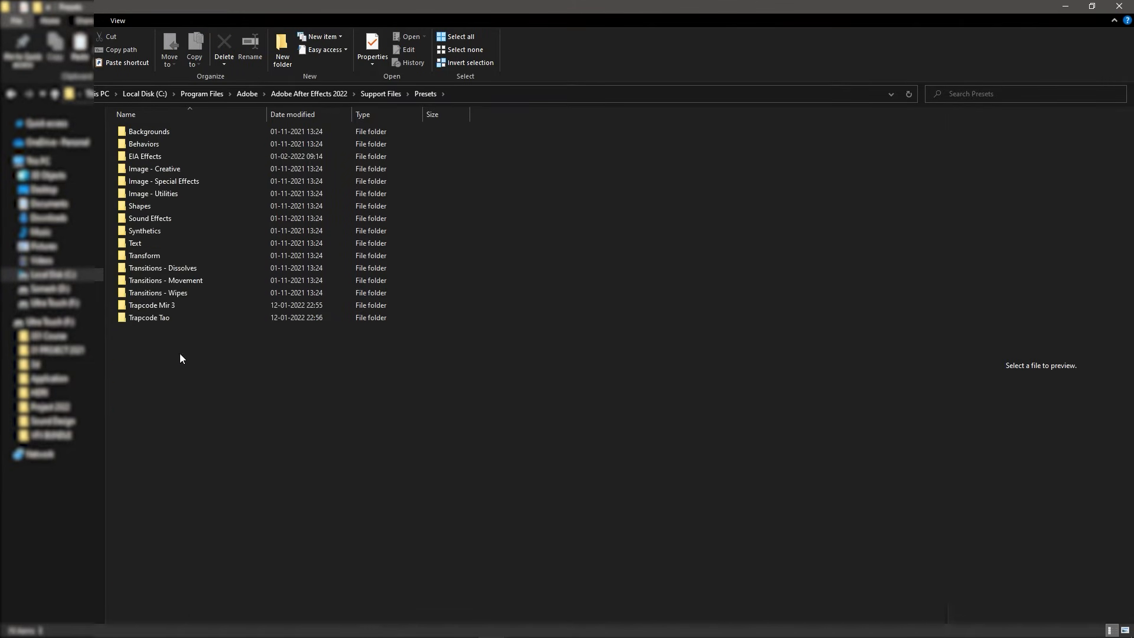
pyautogui.doubleClick(162, 156)
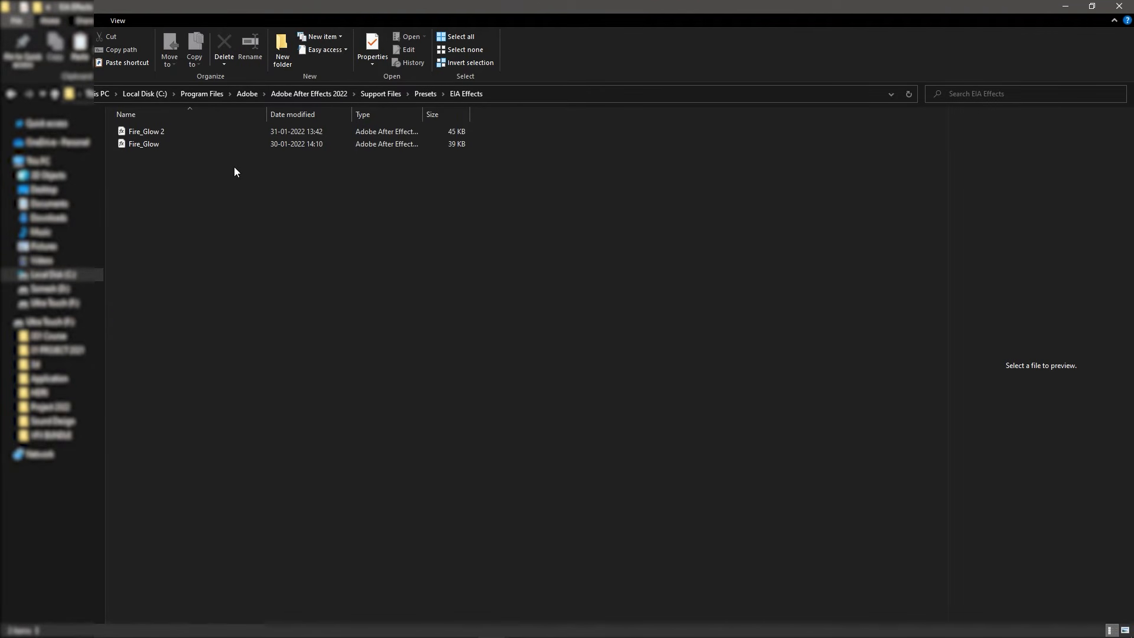
pyautogui.click(1120, 6)
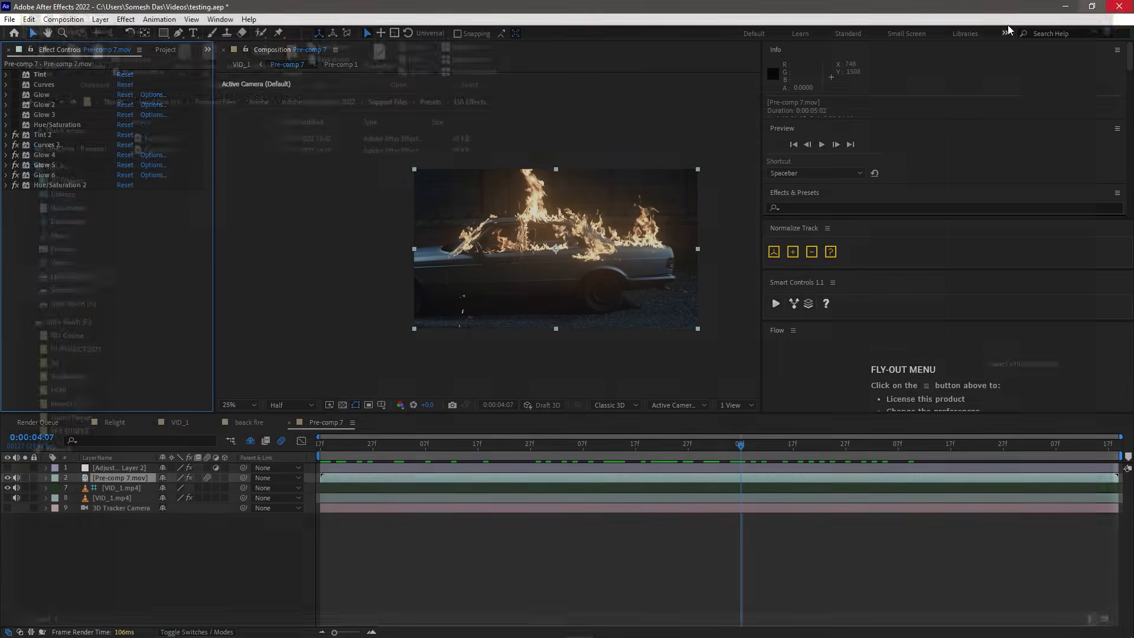
# Step: Delete the effects from the Pre-comp 7.mov layer, including the set from Tint 2 through Hue/Saturation 2
pyautogui.click(44, 135)
pyautogui.keyDown('shift'); pyautogui.click(45, 185); pyautogui.keyUp('shift')
pyautogui.press('Delete')
# Step: Apply the Fire_Glow 2 preset to the Pre-comp 7.mov layer
pyautogui.click(108, 479)
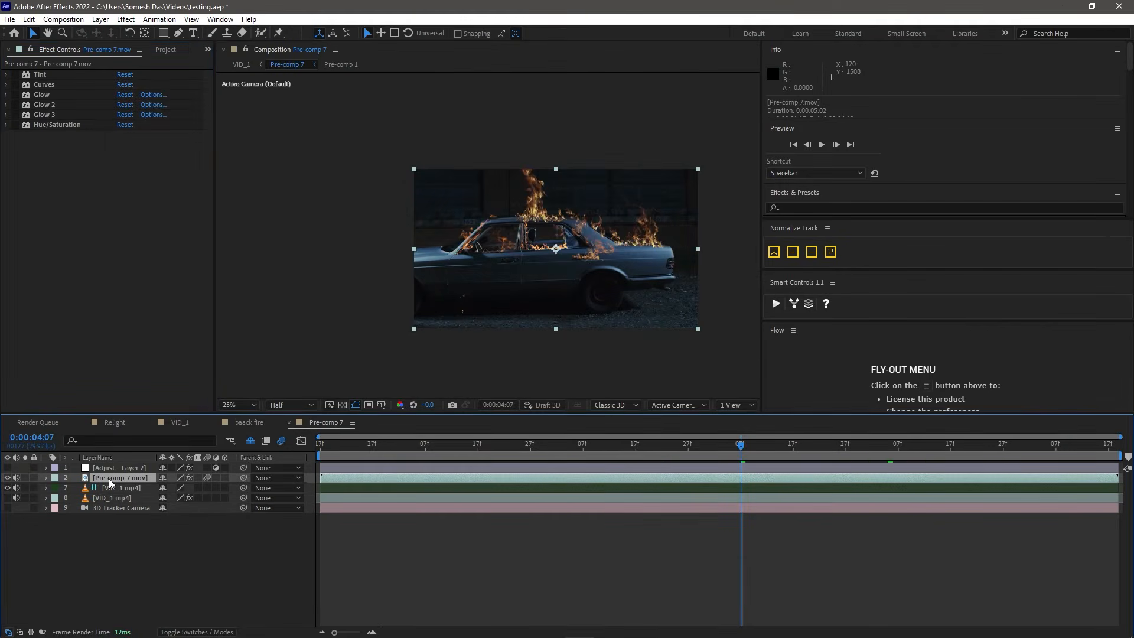
pyautogui.hotkey('ctrl', 'space')
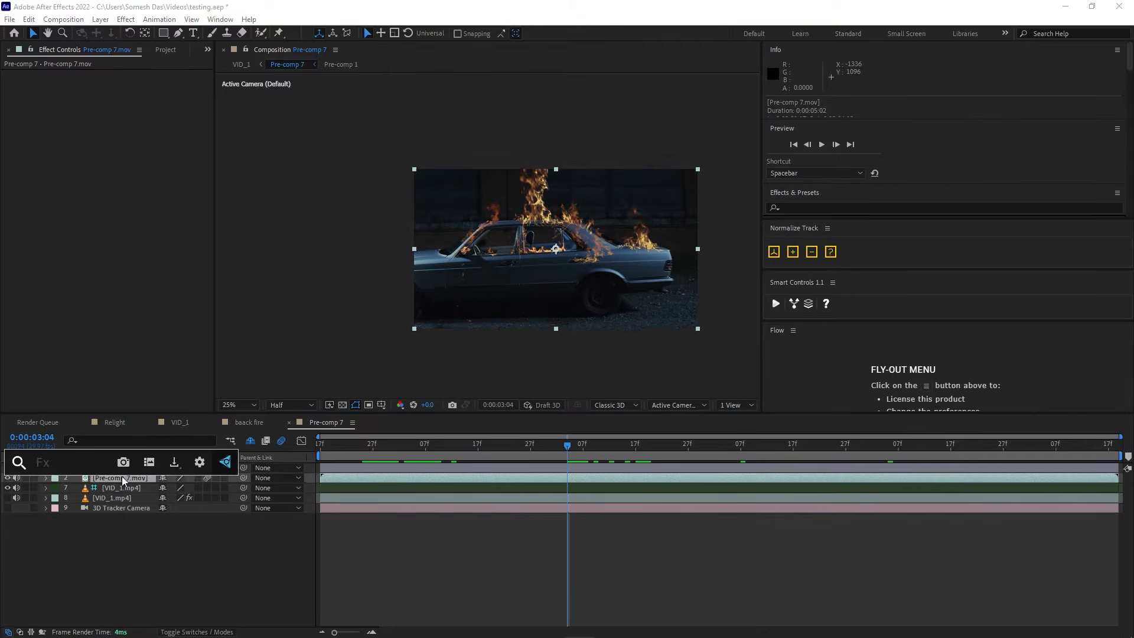
pyautogui.write('fir')
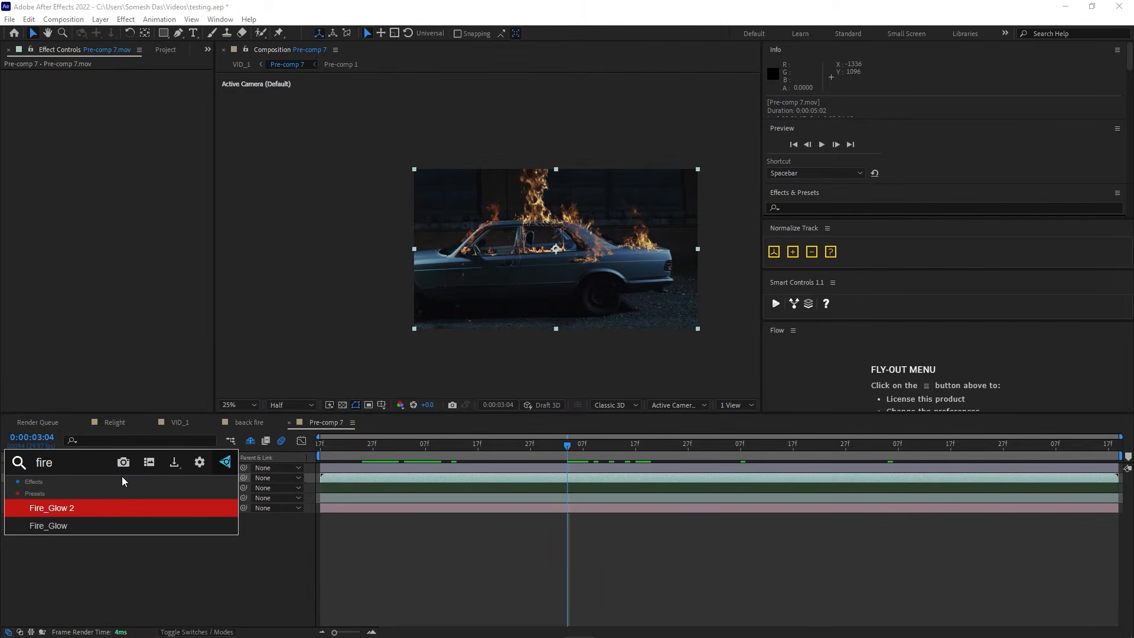
pyautogui.write('e')
pyautogui.click(112, 508)
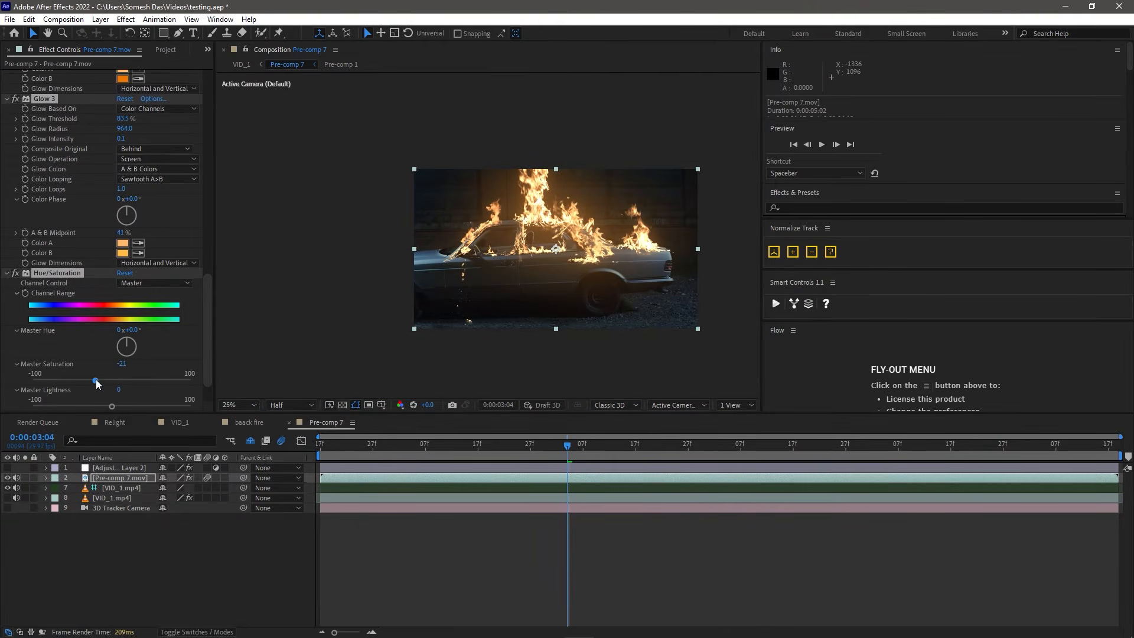
# Step: Lower the Hue/Saturation effect's Master Saturation to -42, checking the fire at another frame
pyautogui.moveTo(97, 384); pyautogui.dragTo(93, 384)
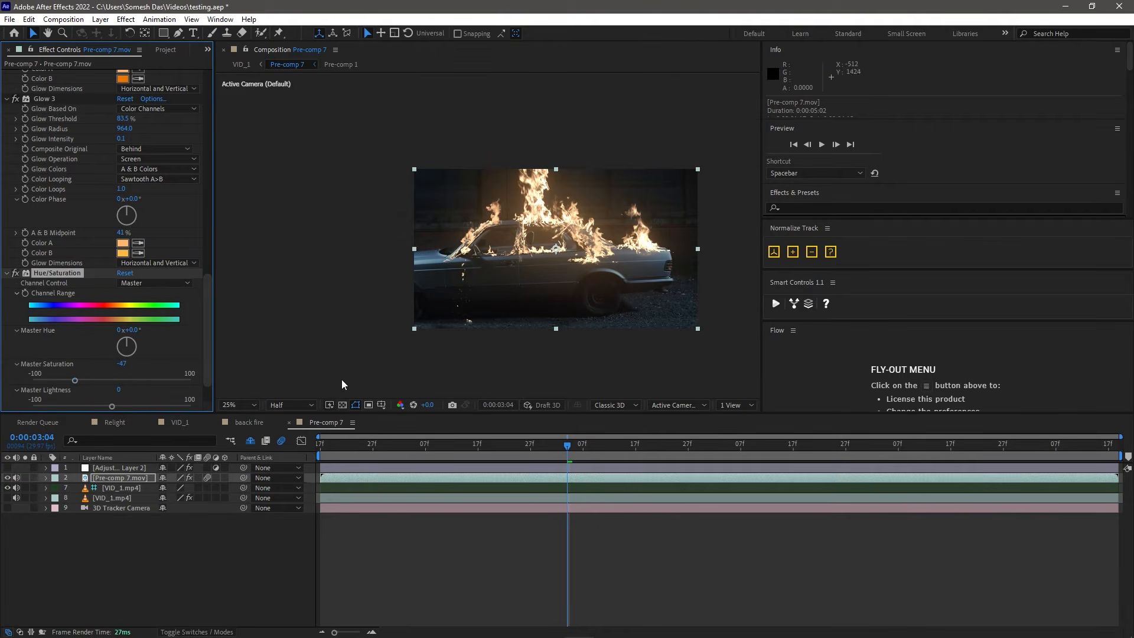
pyautogui.moveTo(365, 450); pyautogui.dragTo(462, 447)
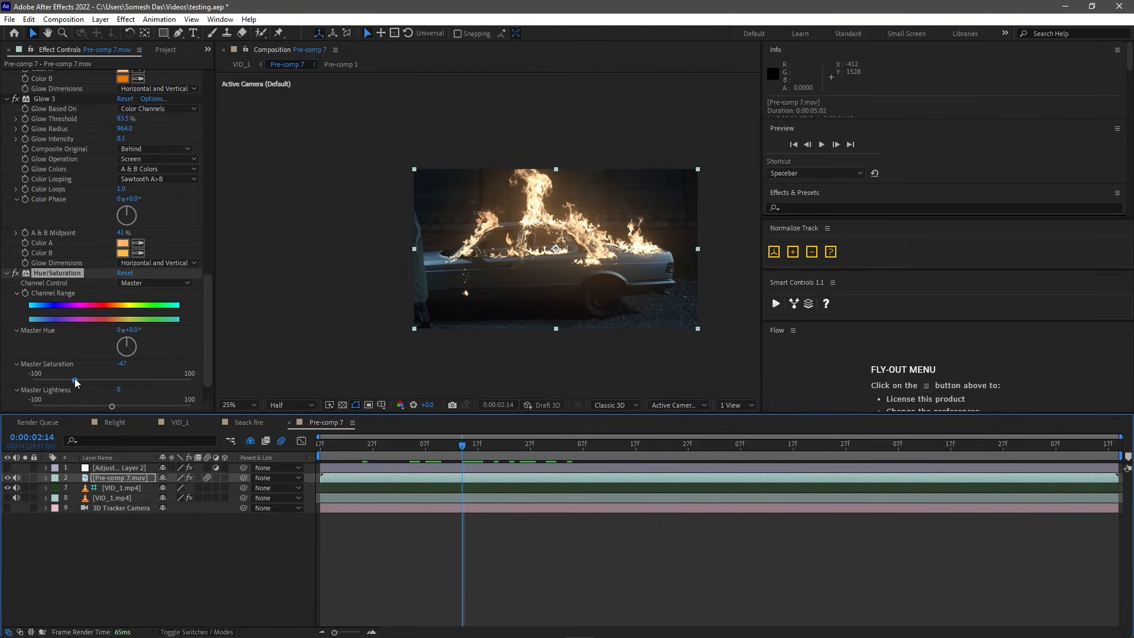
pyautogui.moveTo(75, 380); pyautogui.dragTo(78, 381)
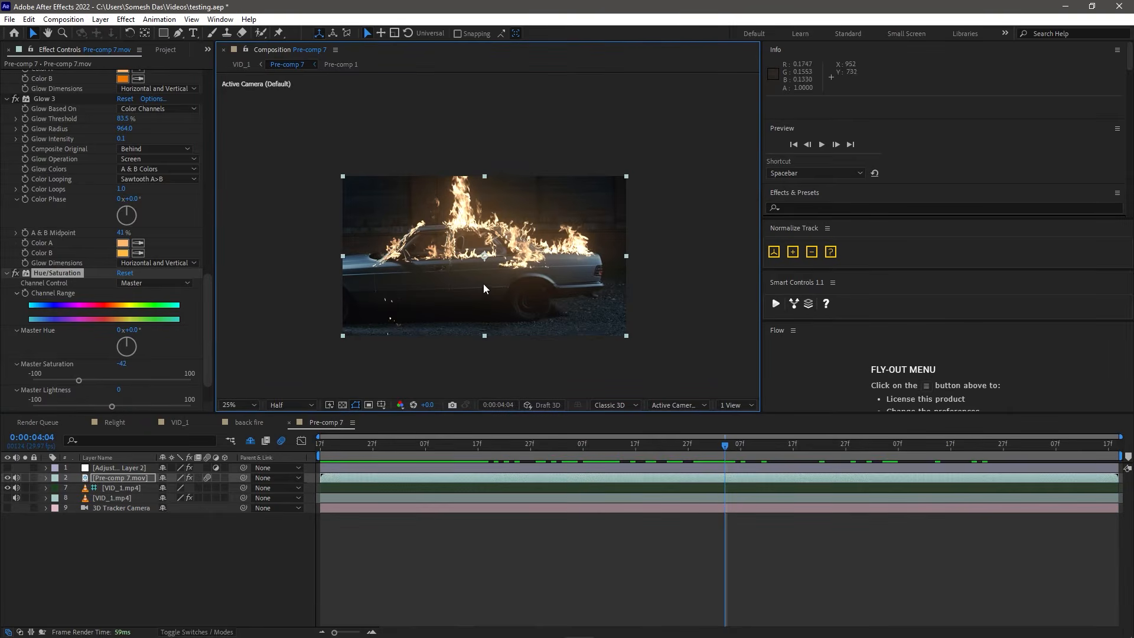
# Step: Examine the glowing flames up close along the car's windows, doors and rear, and check the full shot at several frames
pyautogui.press('.')
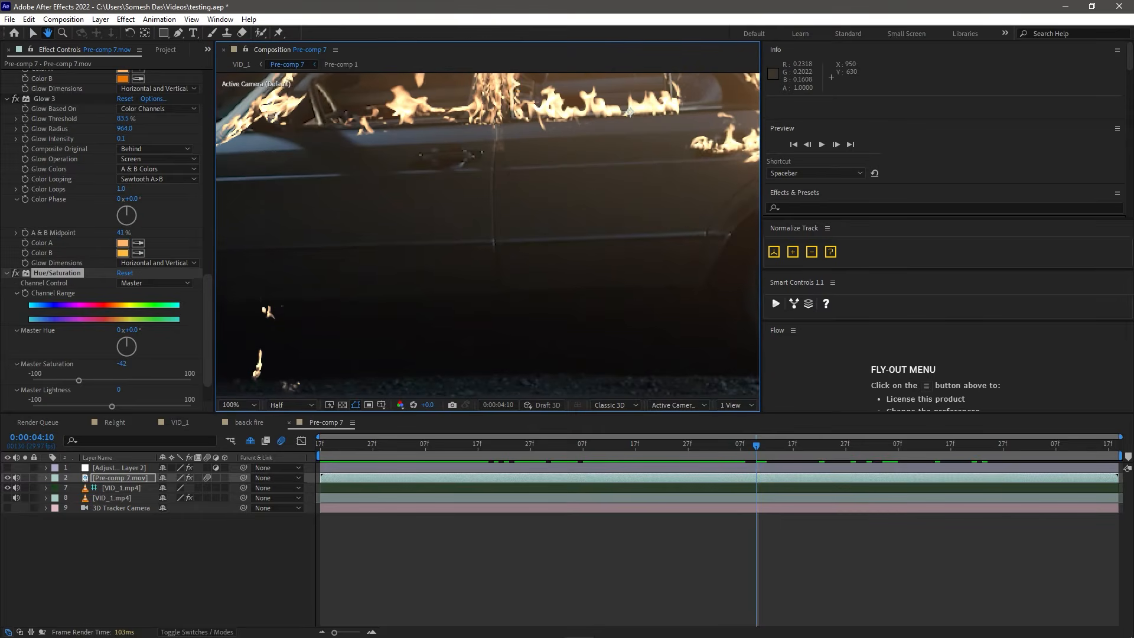
pyautogui.moveTo(486, 151); pyautogui.dragTo(489, 161)
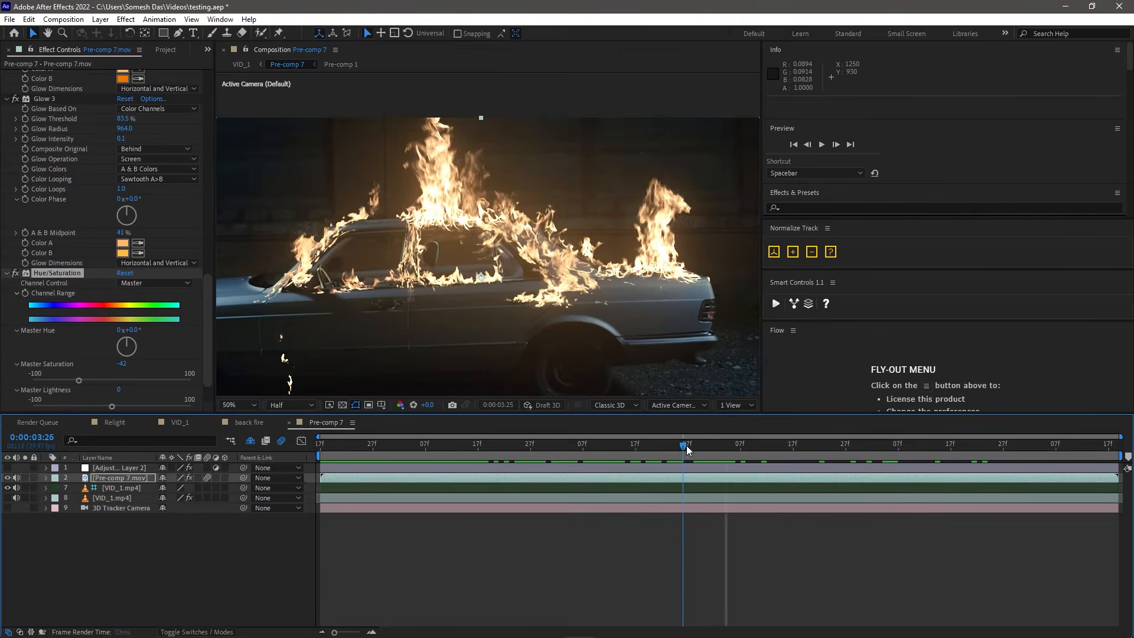
pyautogui.moveTo(686, 445); pyautogui.dragTo(688, 447)
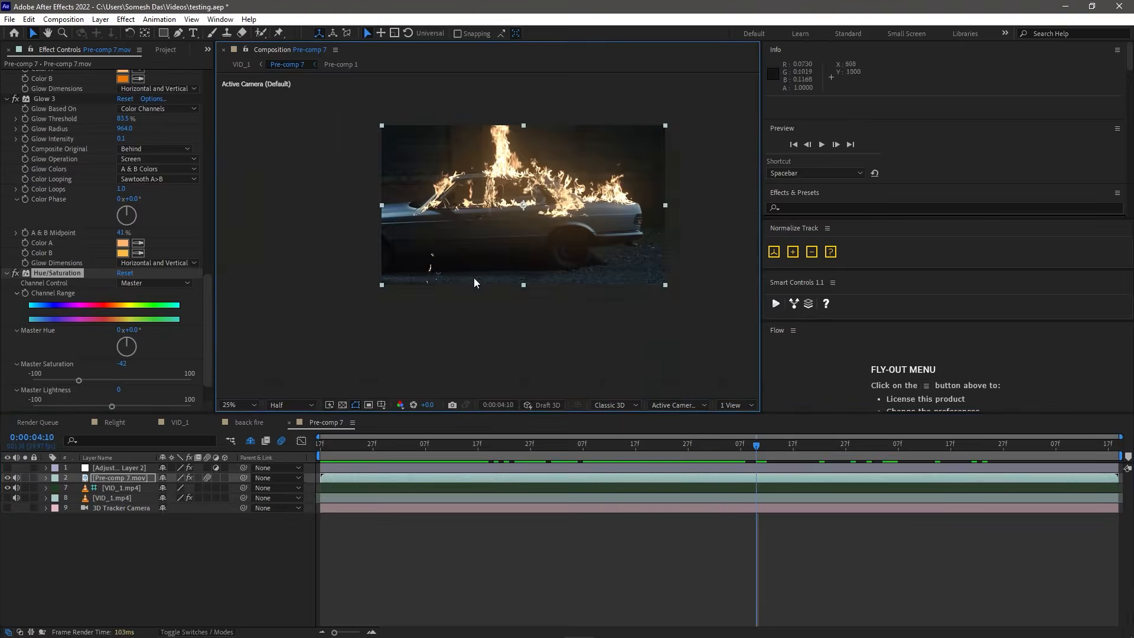
pyautogui.press('.')
pyautogui.moveTo(722, 320); pyautogui.dragTo(529, 366)
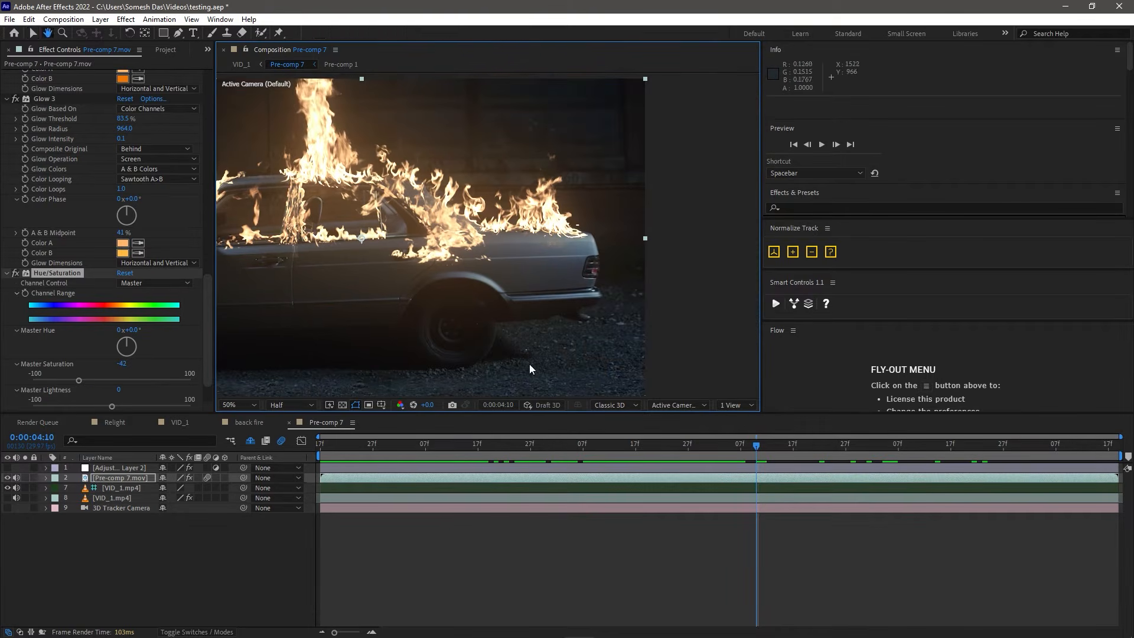
pyautogui.moveTo(354, 166); pyautogui.dragTo(624, 207)
pyautogui.moveTo(726, 450); pyautogui.dragTo(756, 452)
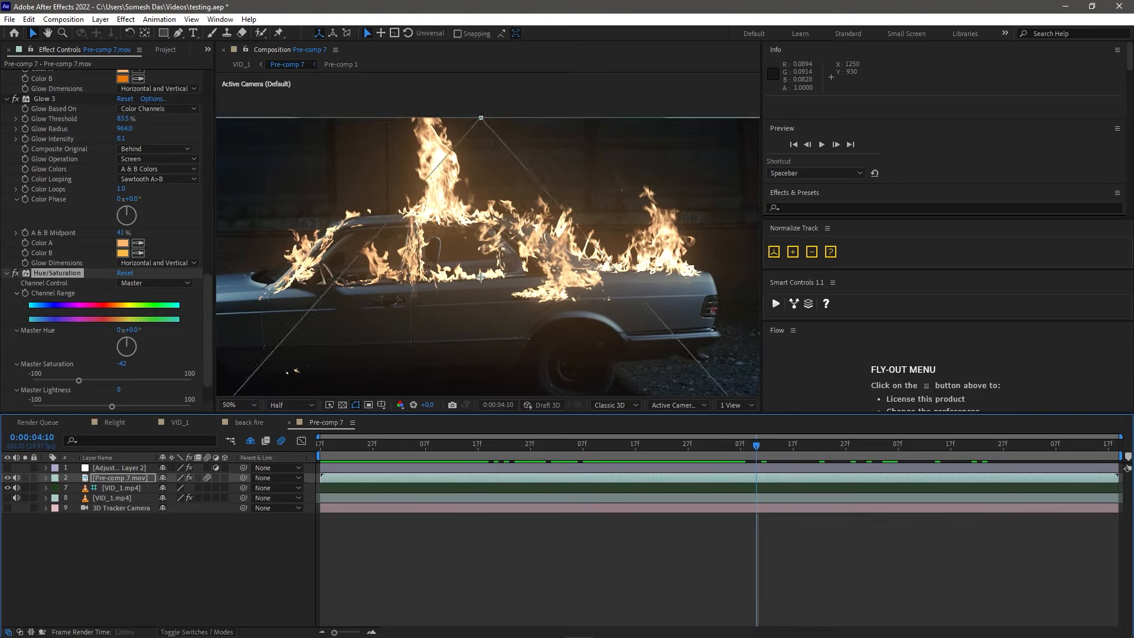
pyautogui.scroll(2, 529, 326)
pyautogui.moveTo(520, 348); pyautogui.dragTo(533, 100)
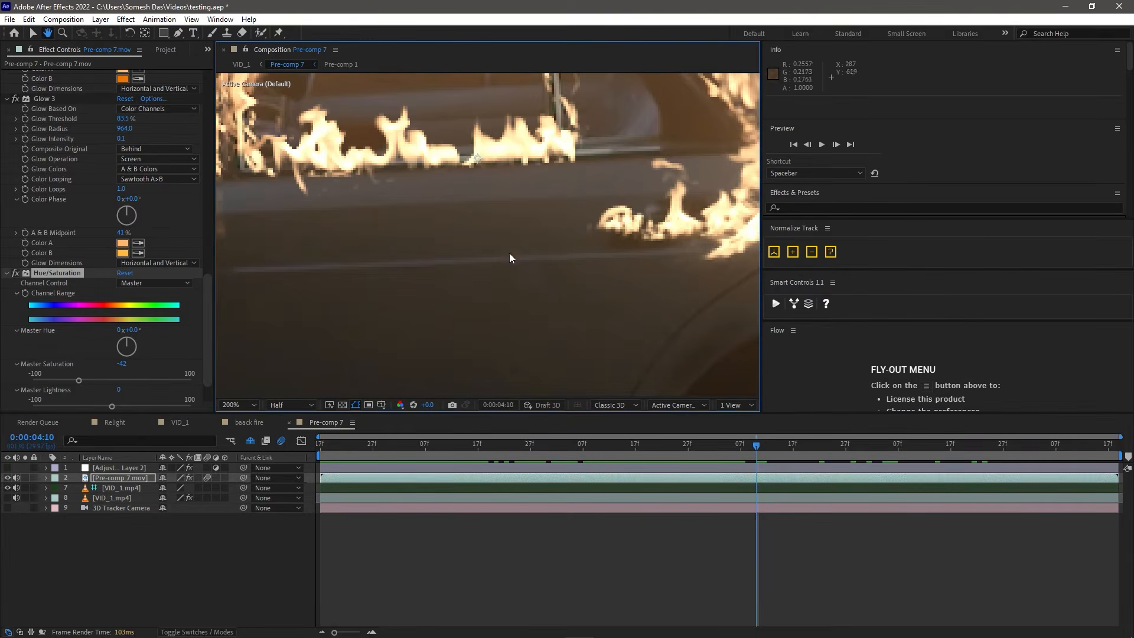
pyautogui.scroll(-1, 509, 254)
pyautogui.moveTo(478, 251); pyautogui.dragTo(617, 110)
pyautogui.scroll(-6, 498, 261)
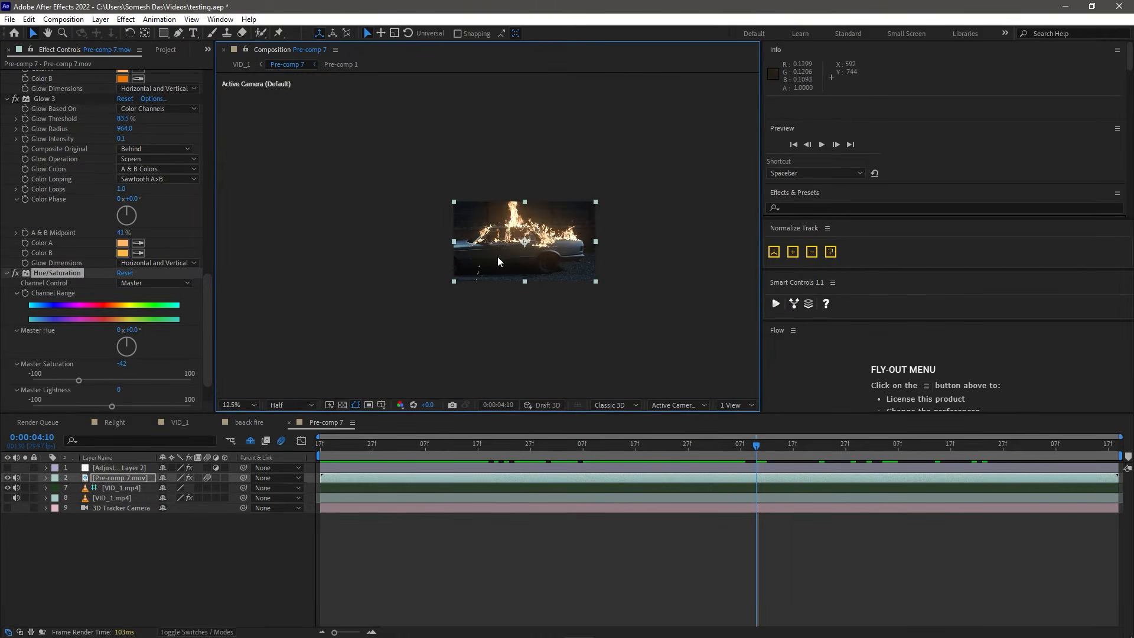
pyautogui.moveTo(531, 250); pyautogui.dragTo(489, 202)
pyautogui.scroll(2, 448, 270)
pyautogui.scroll(2, 485, 192)
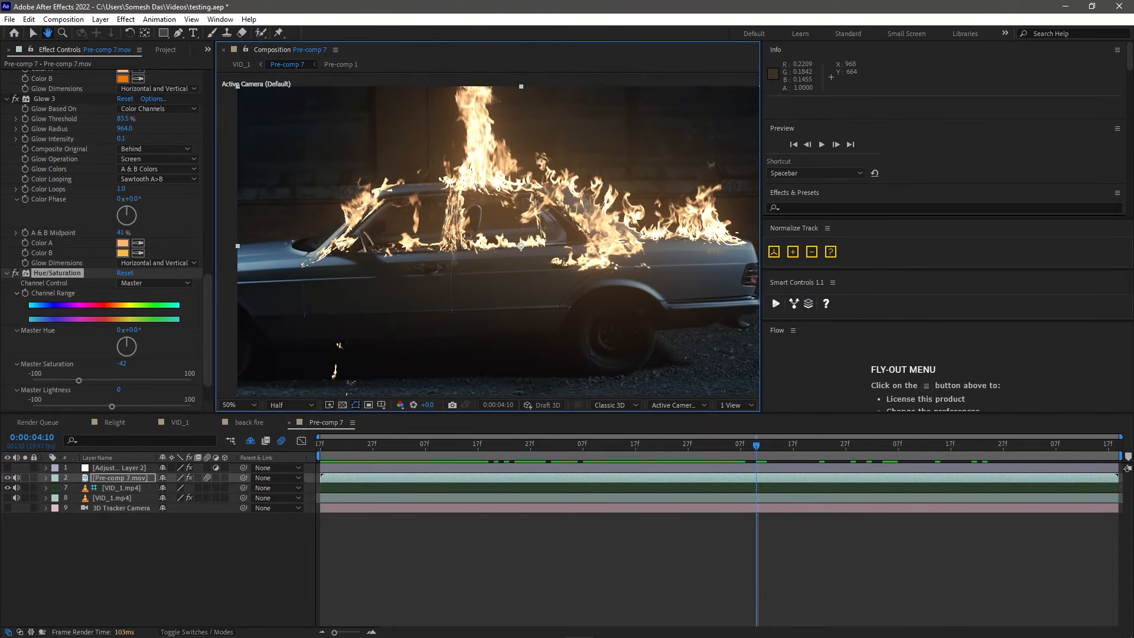
pyautogui.press('v')
pyautogui.moveTo(461, 455)
pyautogui.mouseDown()
pyautogui.moveTo(351, 458)
pyautogui.moveTo(1118, 454)
pyautogui.moveTo(349, 462)
pyautogui.moveTo(494, 457)
pyautogui.mouseUp()
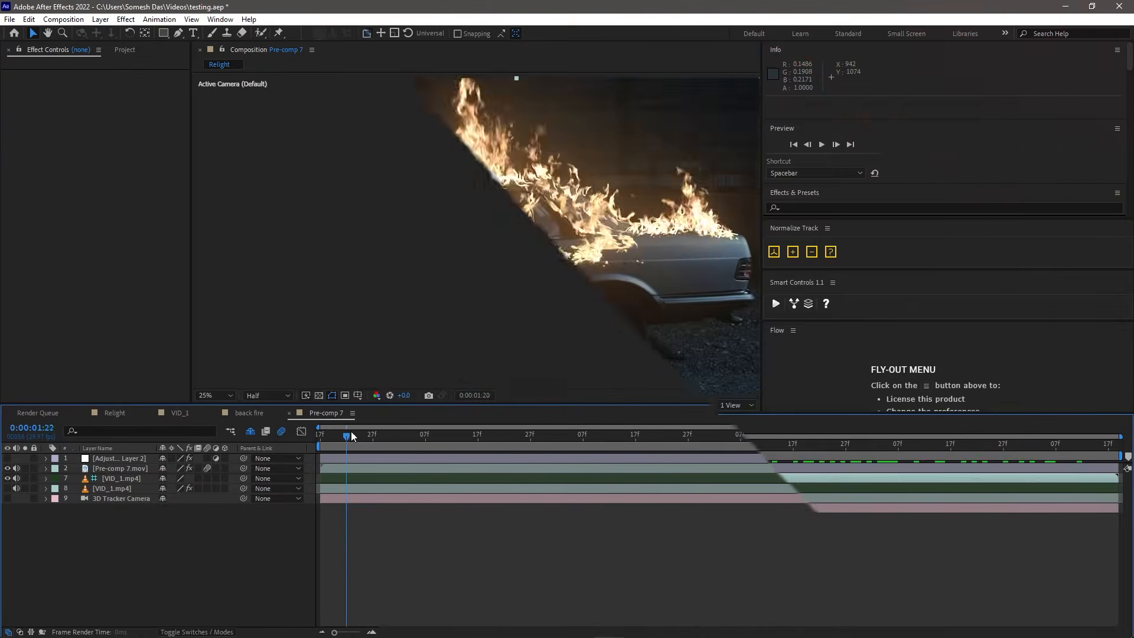
pyautogui.moveTo(351, 433); pyautogui.dragTo(409, 434)
pyautogui.scroll(4, 613, 246)
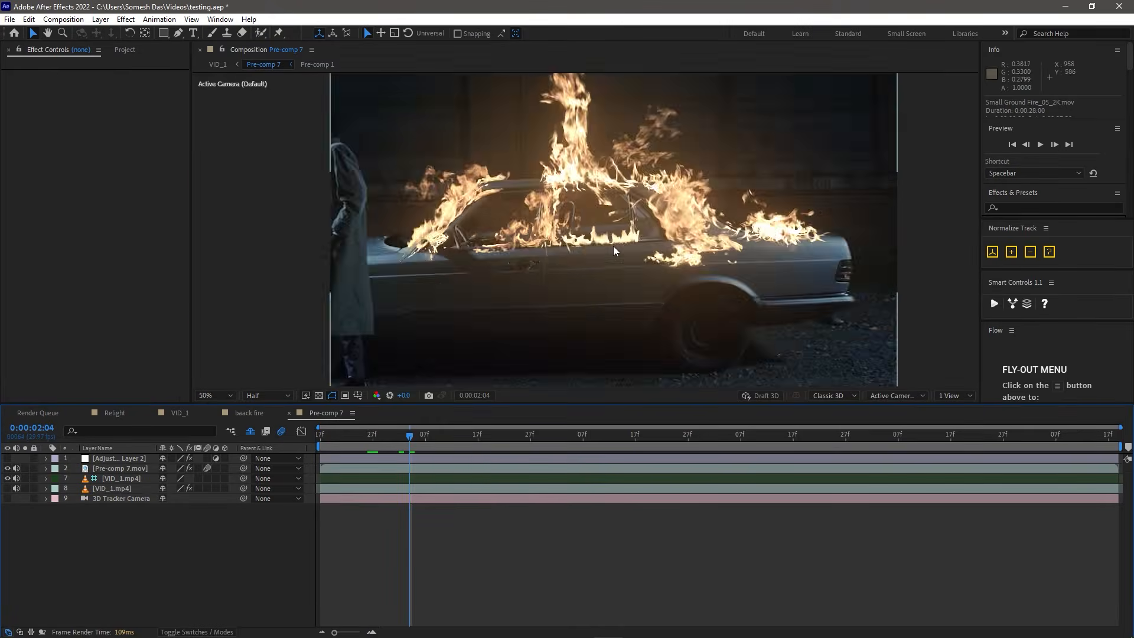
pyautogui.scroll(-2, 721, 305)
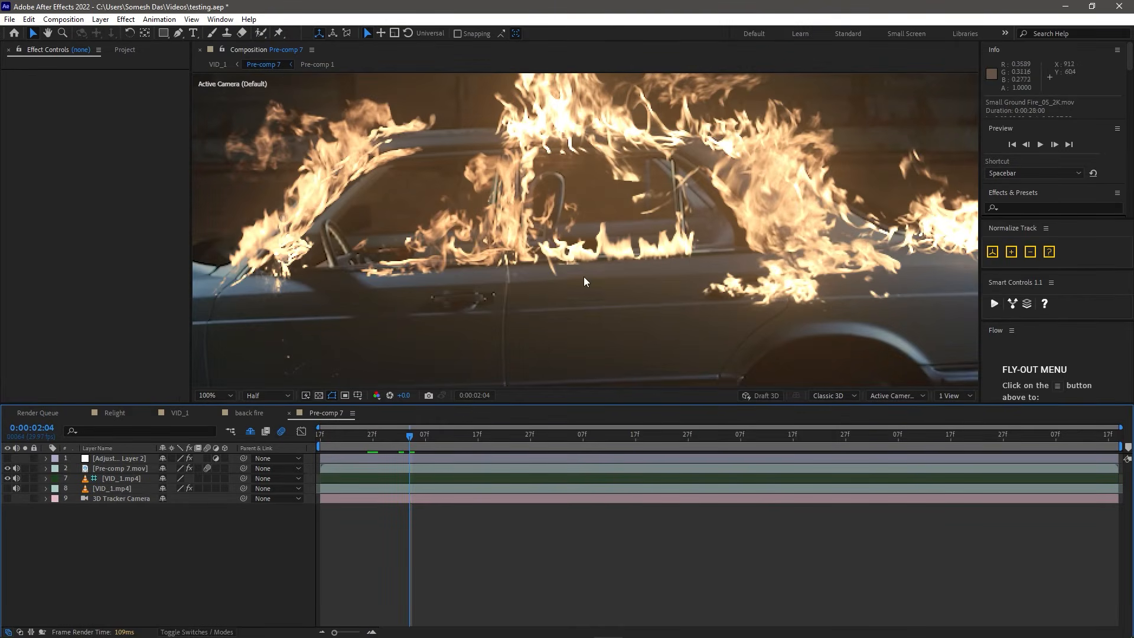
pyautogui.scroll(-4, 592, 267)
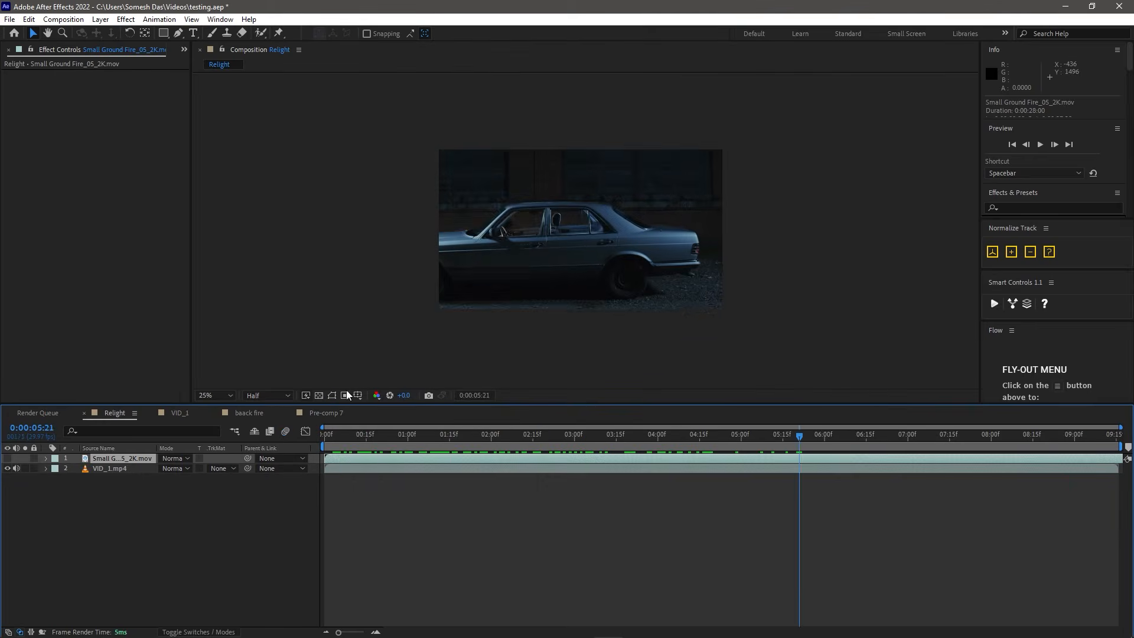
# Step: Turn on the visibility of the Small Ground Fire_05_2K.mov layer in the Relight composition
pyautogui.moveTo(360, 436); pyautogui.dragTo(530, 438)
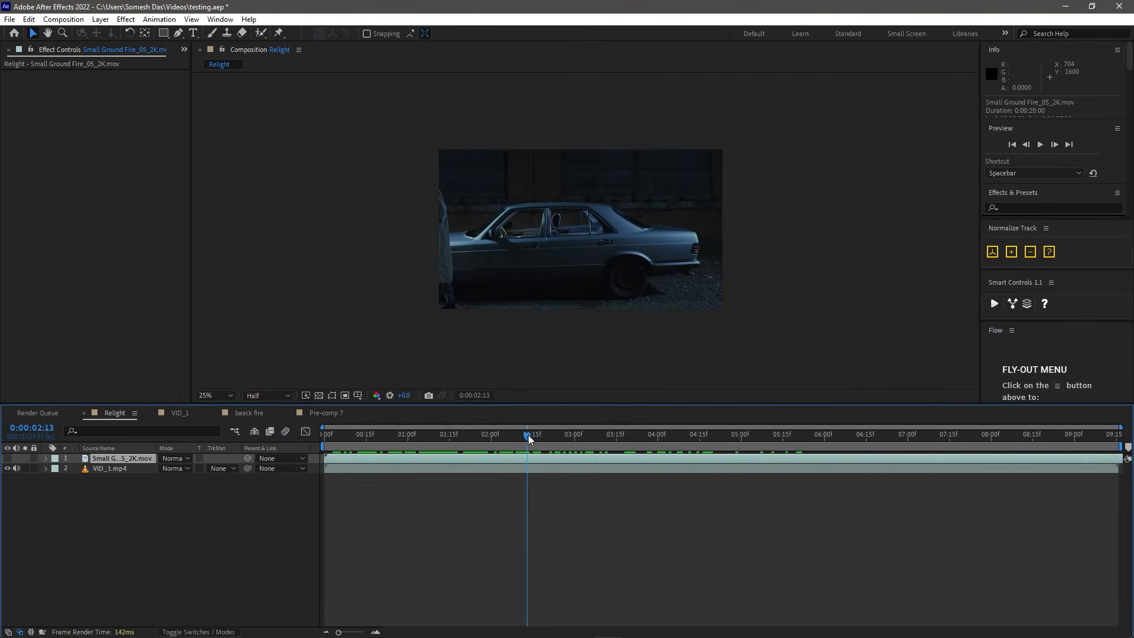
pyautogui.click(125, 469)
pyautogui.click(131, 460)
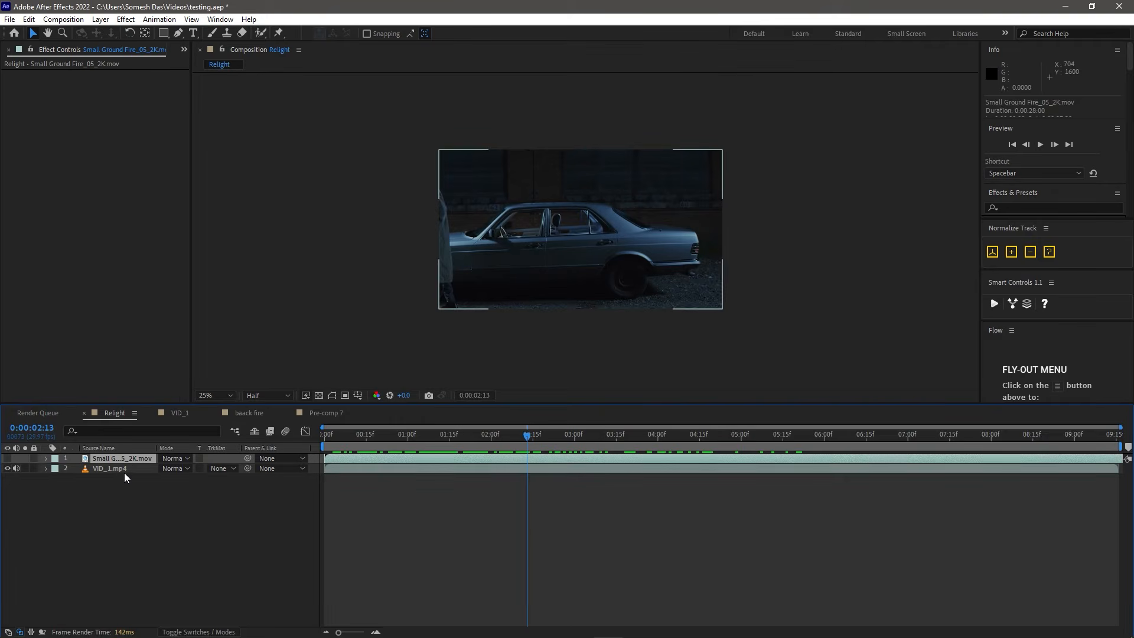
pyautogui.click(7, 459)
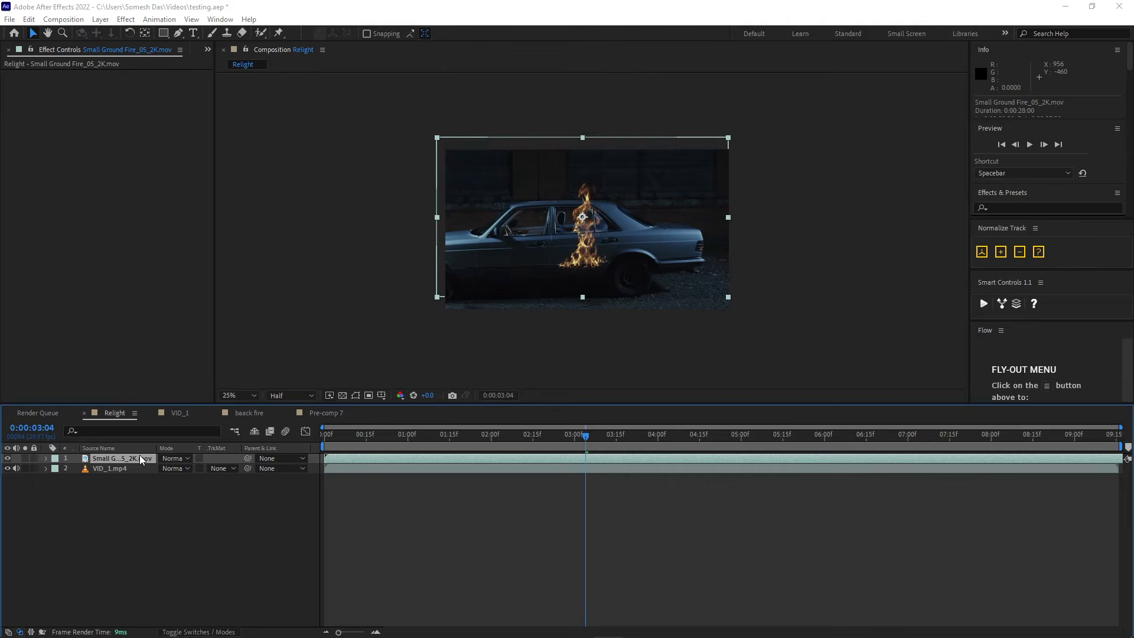
# Step: Apply the Fire_Glow 2 preset to the Small Ground Fire_05_2K.mov layer and move the fire to about 1100, 373, over the car's rear door
pyautogui.hotkey('ctrl', 'space')
pyautogui.write('fire')
pyautogui.click(103, 487)
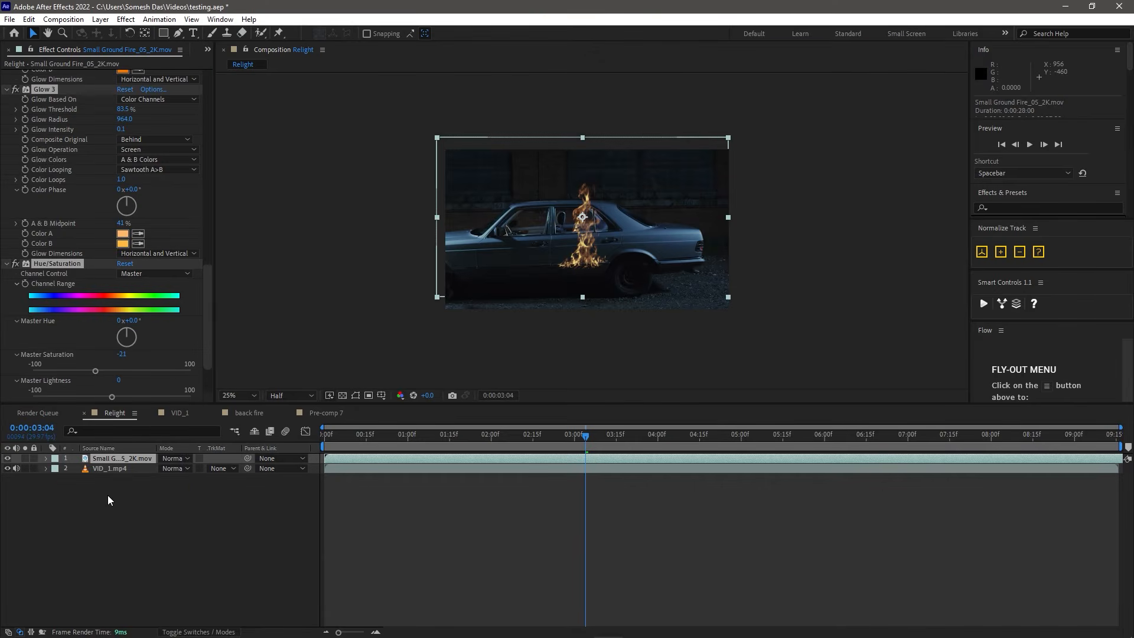
pyautogui.moveTo(584, 246); pyautogui.dragTo(610, 234)
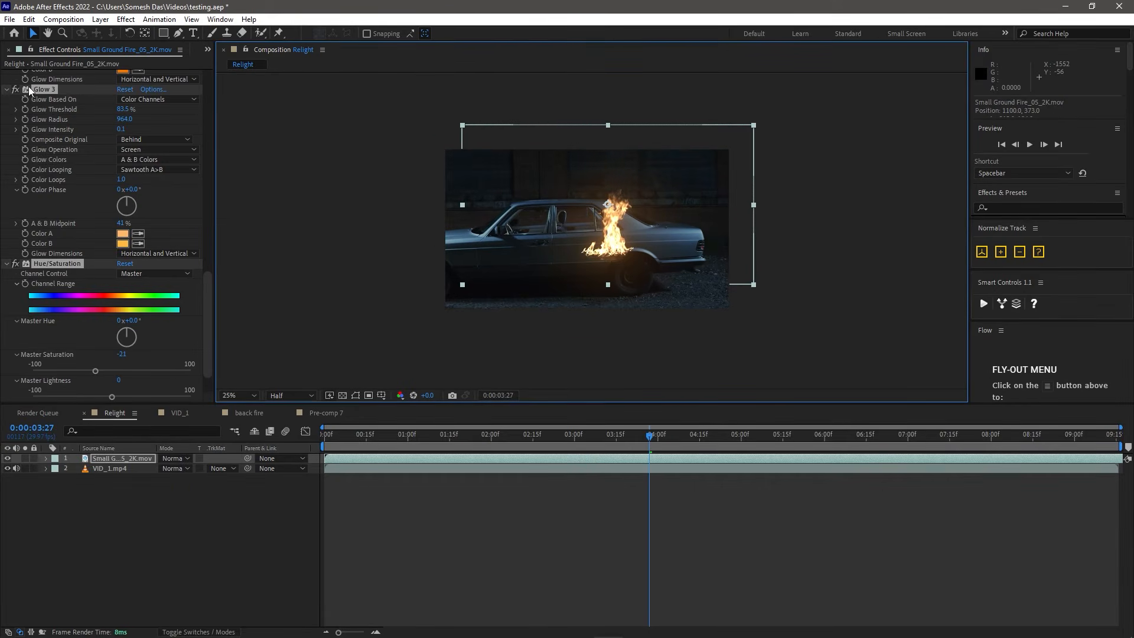
# Step: Hide the Small Ground Fire_05_2K.mov layer and place a duplicate of VID_1.mp4 above it in the layer stack
pyautogui.keyDown('ctrl'); pyautogui.click(7, 89); pyautogui.keyUp('ctrl')
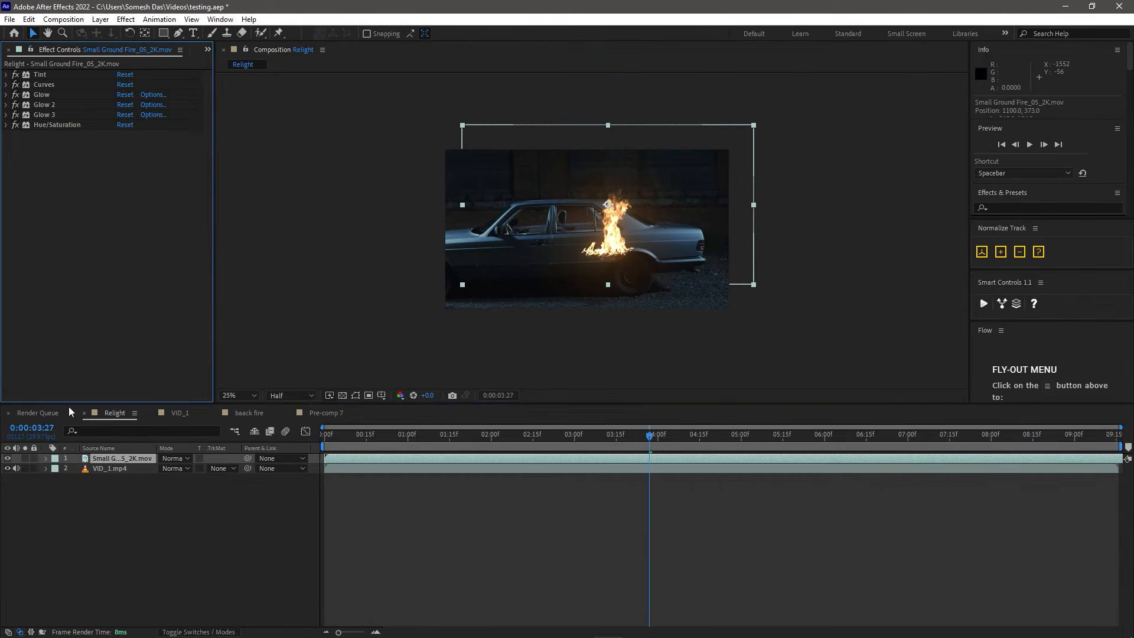
pyautogui.click(6, 459)
pyautogui.click(110, 468)
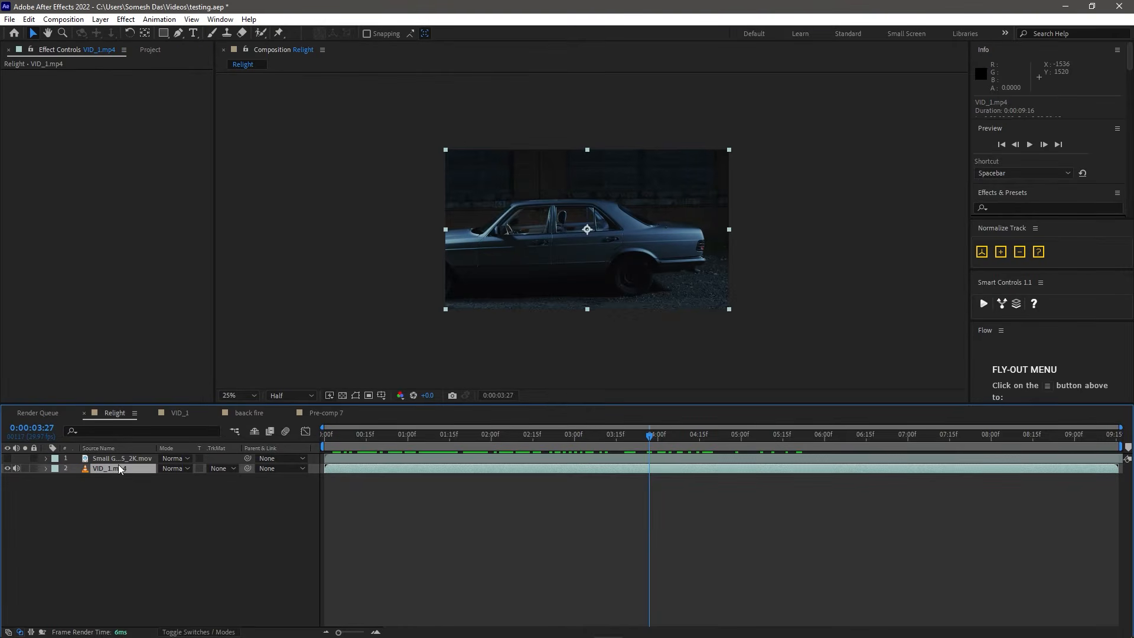
pyautogui.hotkey('ctrl', 'd')
pyautogui.moveTo(115, 472); pyautogui.dragTo(119, 462)
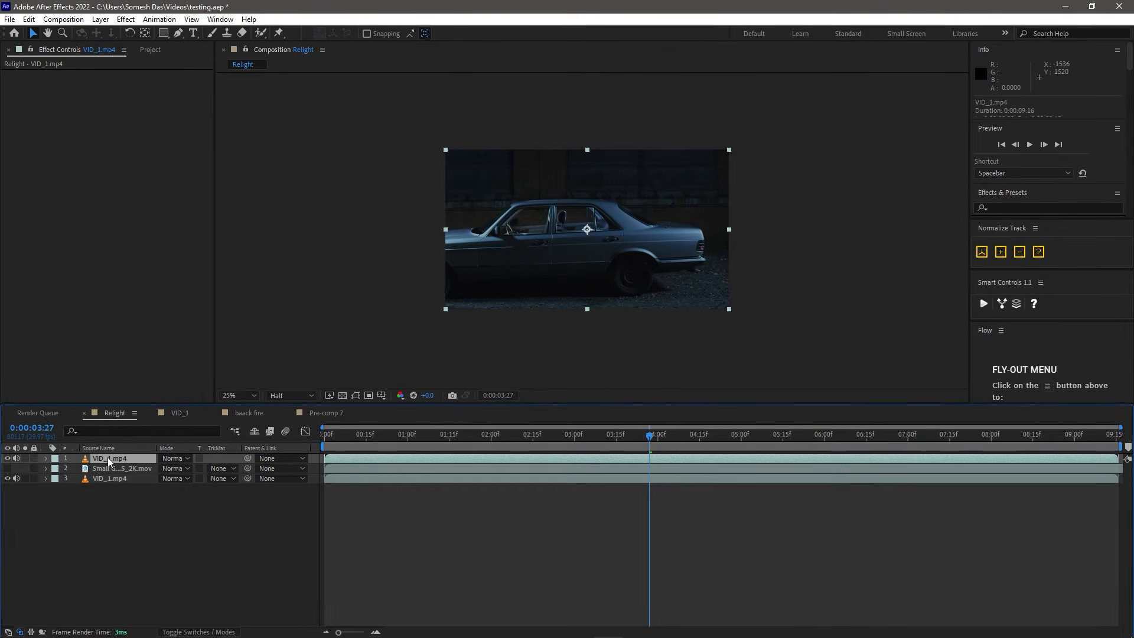
# Step: Rename the upper VID_1.mp4 copy as matte and apply the Tint effect to it
pyautogui.rightClick(108, 462)
pyautogui.click(133, 446)
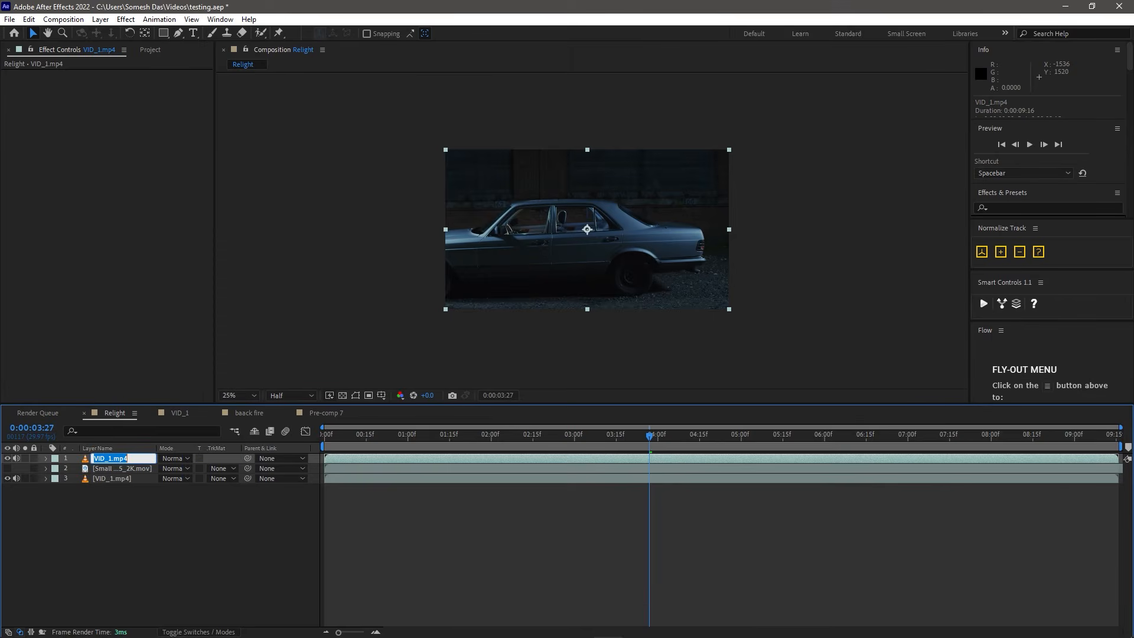
pyautogui.press('Return')
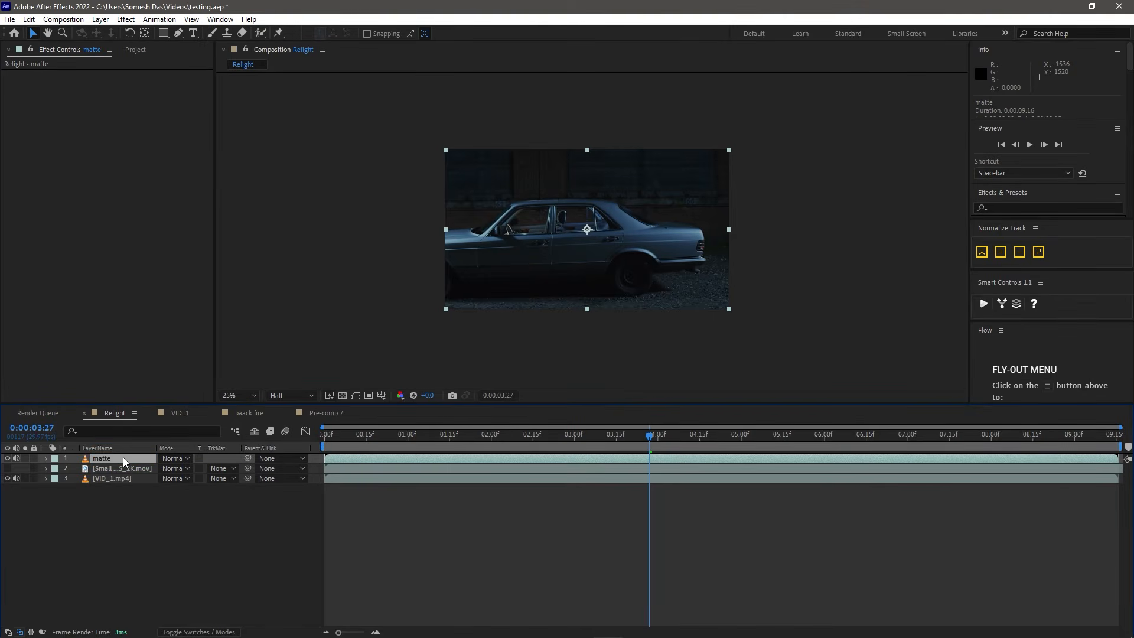
pyautogui.hotkey('ctrl', 'space')
pyautogui.write('tin')
pyautogui.press('Return')
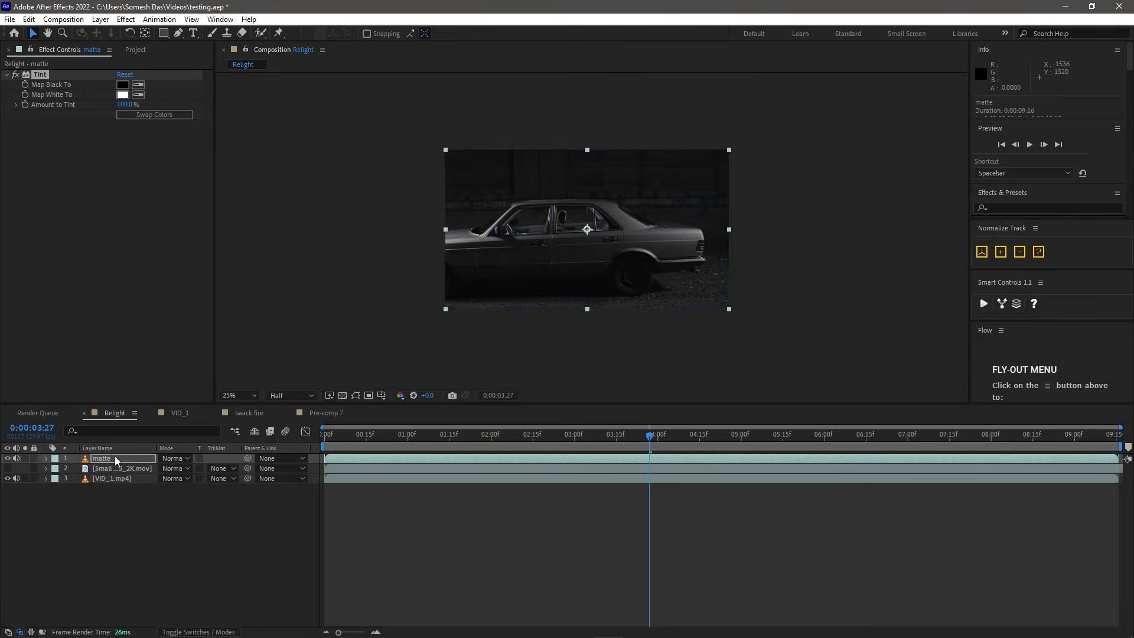
# Step: Add a Levels effect to the matte layer with Input Black 0.0980, Gamma 2.03 and Output White 1.1200
pyautogui.hotkey('ctrl', 'space')
pyautogui.write('leve')
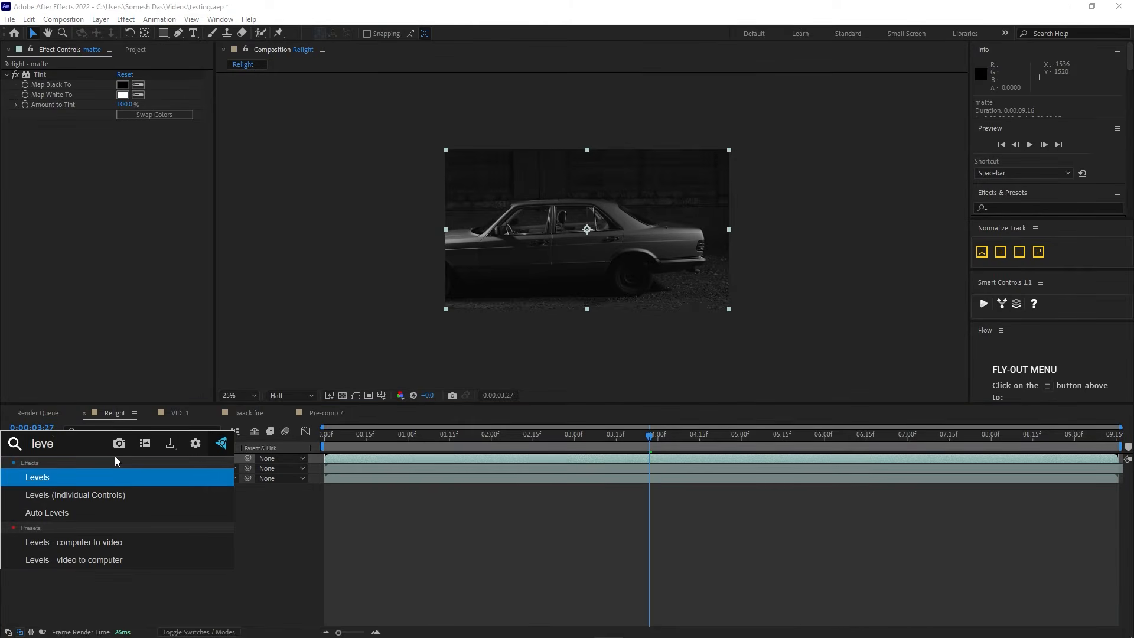
pyautogui.press('Return')
pyautogui.press('.')
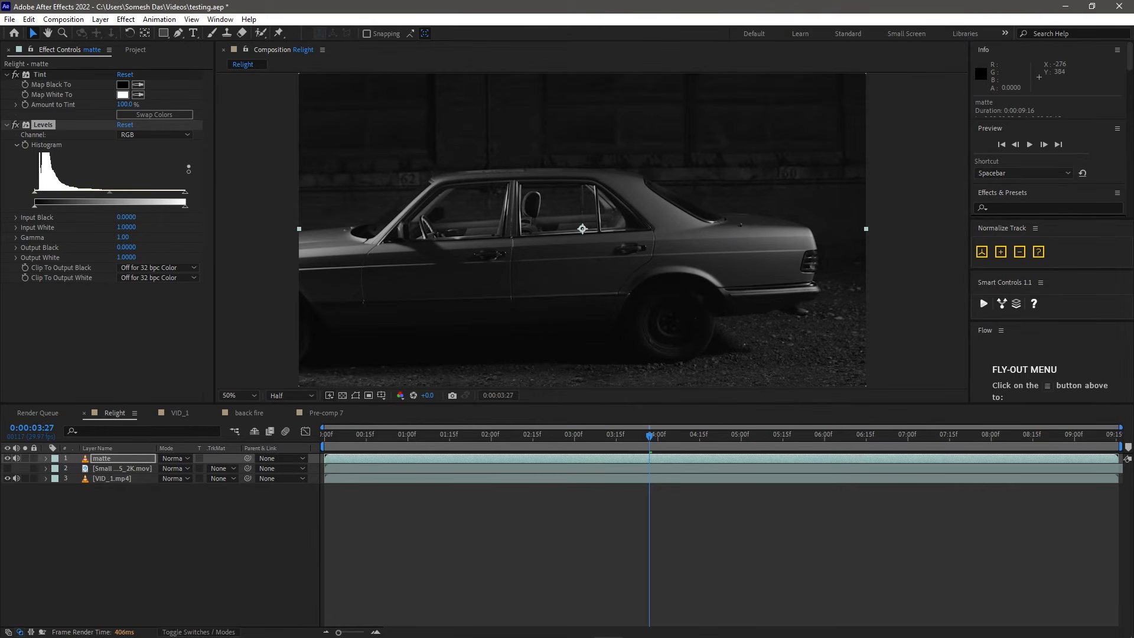
pyautogui.moveTo(32, 194)
pyautogui.mouseDown()
pyautogui.moveTo(81, 193)
pyautogui.moveTo(49, 190)
pyautogui.mouseUp()
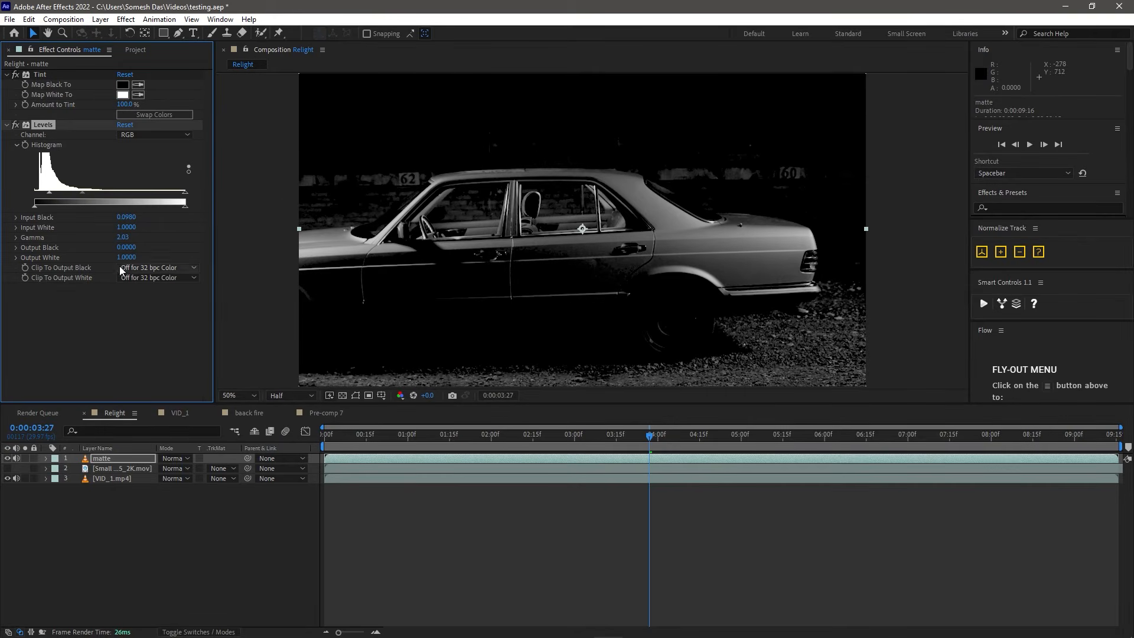
pyautogui.moveTo(126, 257); pyautogui.dragTo(133, 258)
pyautogui.scroll(-2, 445, 260)
pyautogui.click(438, 252)
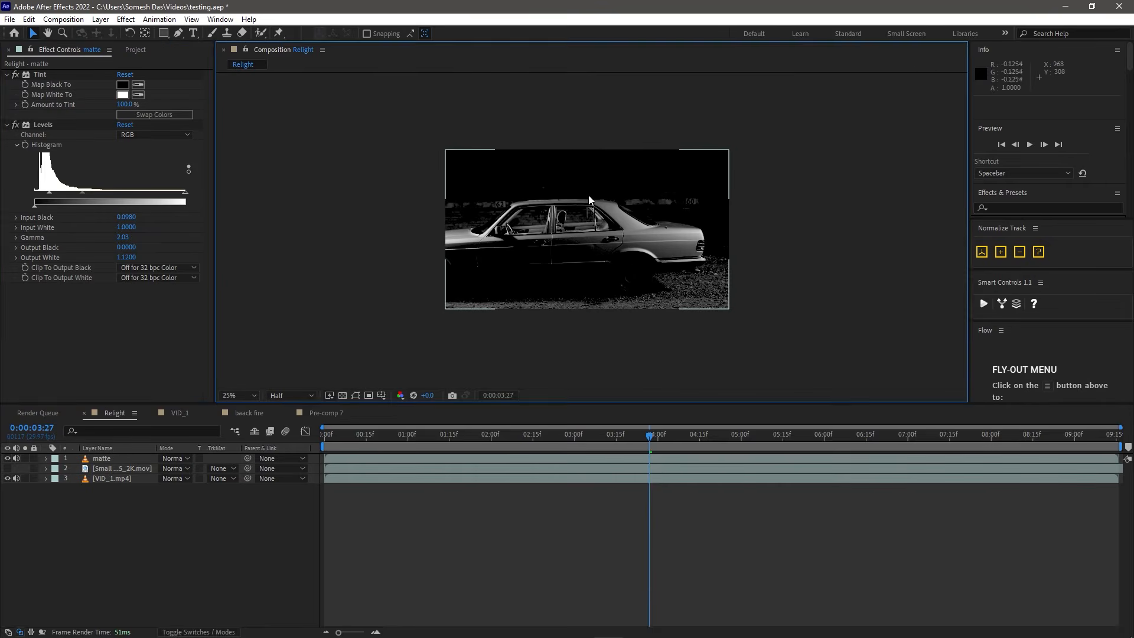
# Step: Set the Small Ground Fire layer's track matte to Luma Matte "matte"
pyautogui.click(129, 333)
pyautogui.click(101, 459)
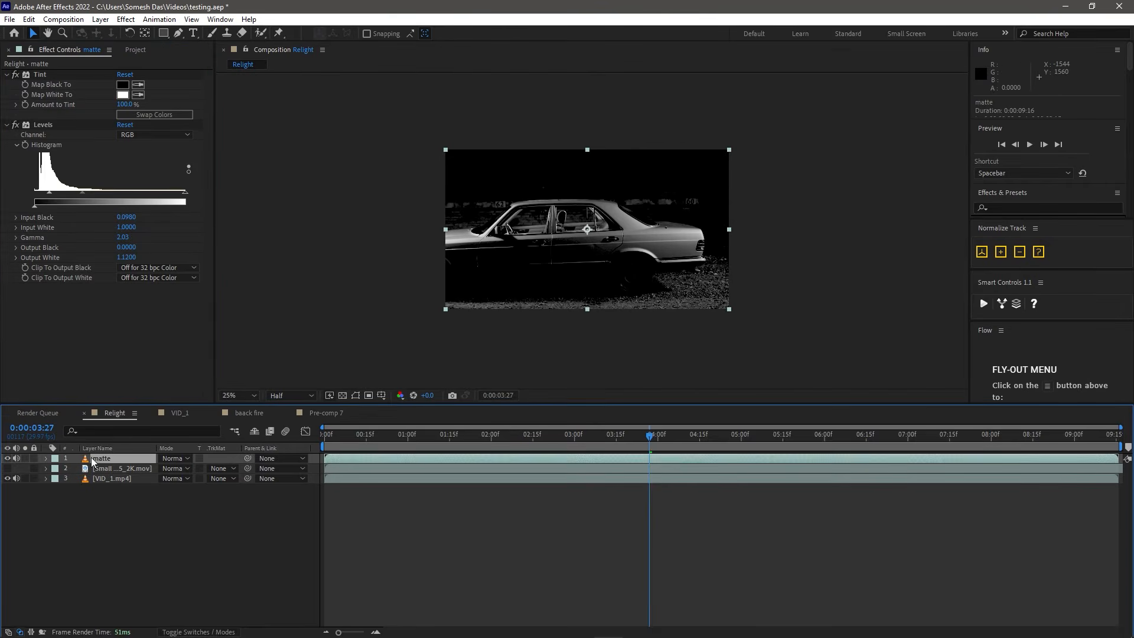
pyautogui.click(222, 470)
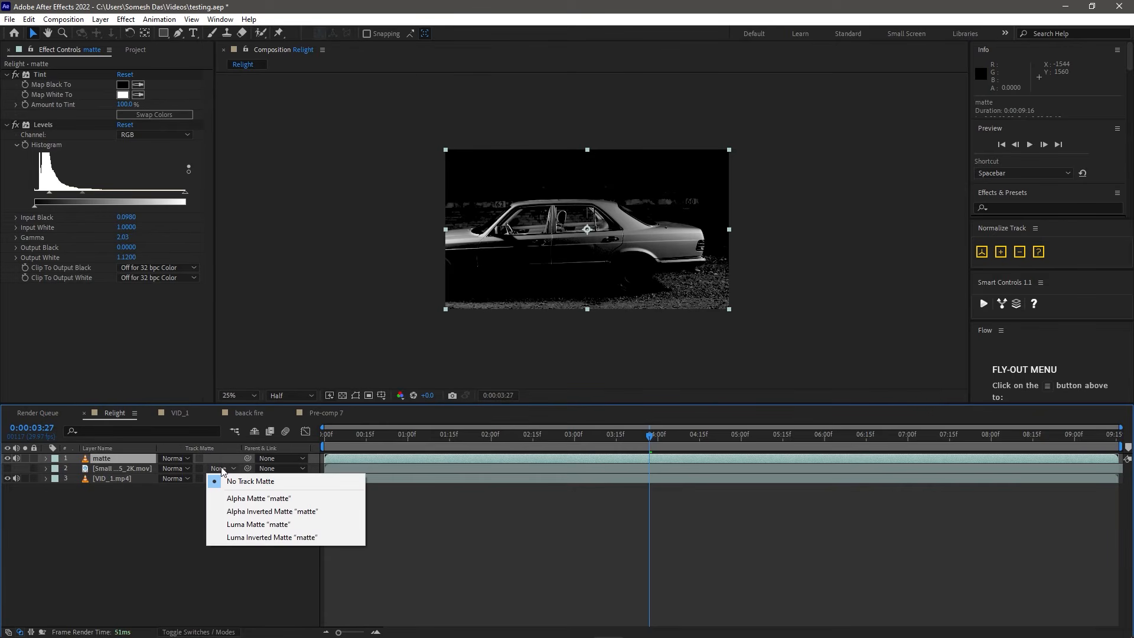
pyautogui.click(239, 525)
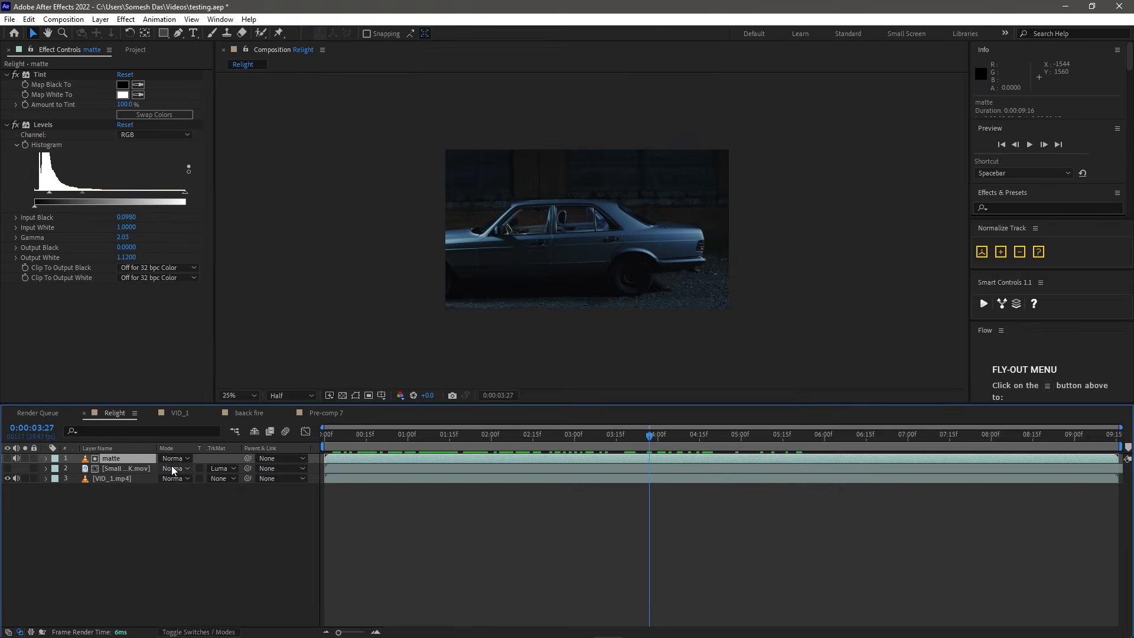
# Step: Set the Small Ground Fire layer's blending mode to Linear Dodge and turn its visibility on
pyautogui.click(173, 469)
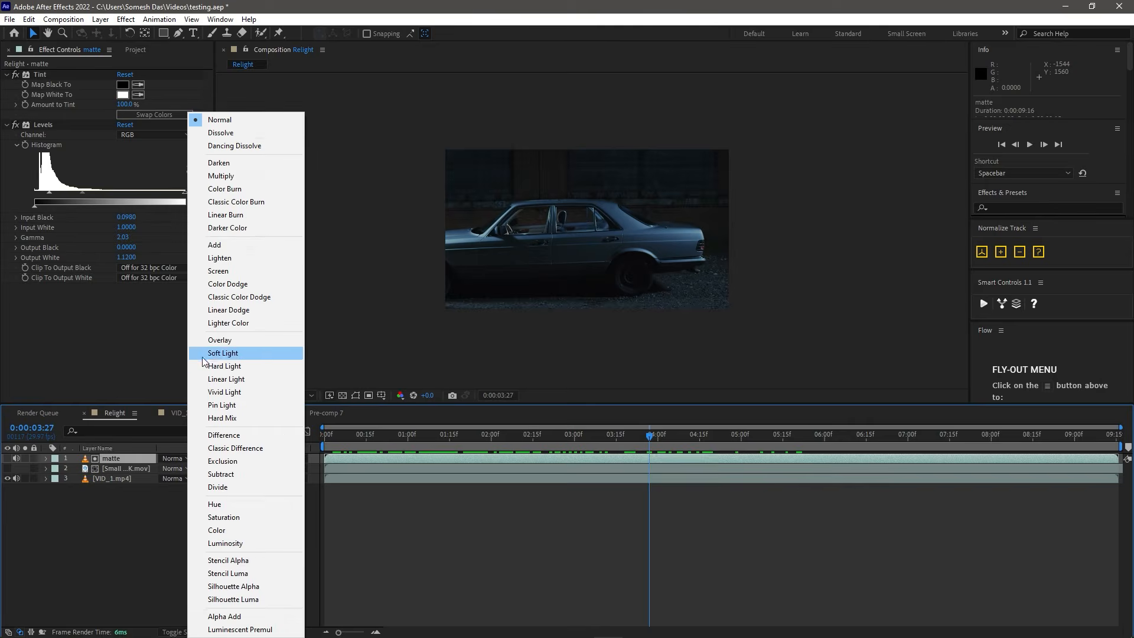
pyautogui.click(240, 312)
pyautogui.click(135, 502)
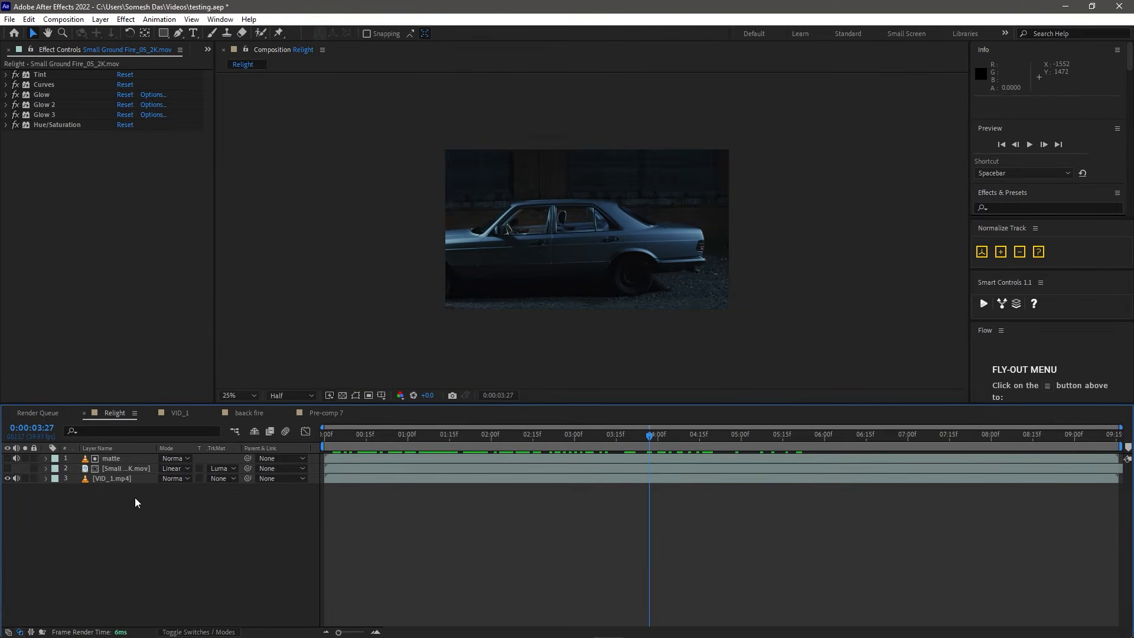
pyautogui.click(116, 470)
pyautogui.click(7, 469)
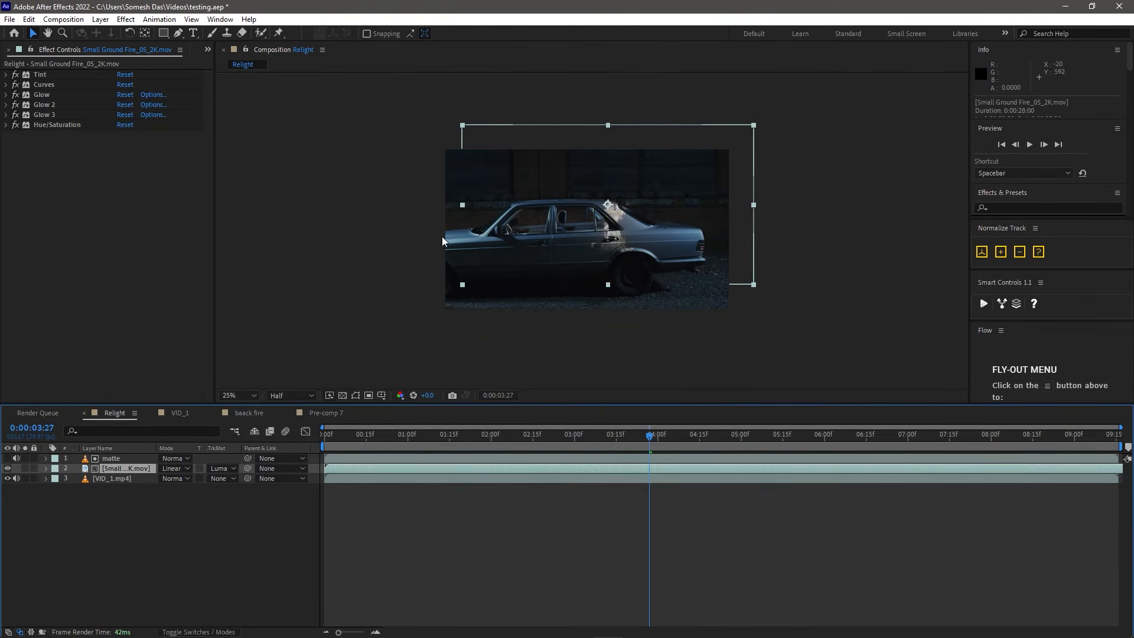
# Step: Move the fire layer to about 1216, 353 over the car's rear pillar and add an Exposure effect with Exposure at 5.58
pyautogui.moveTo(631, 231); pyautogui.dragTo(662, 230)
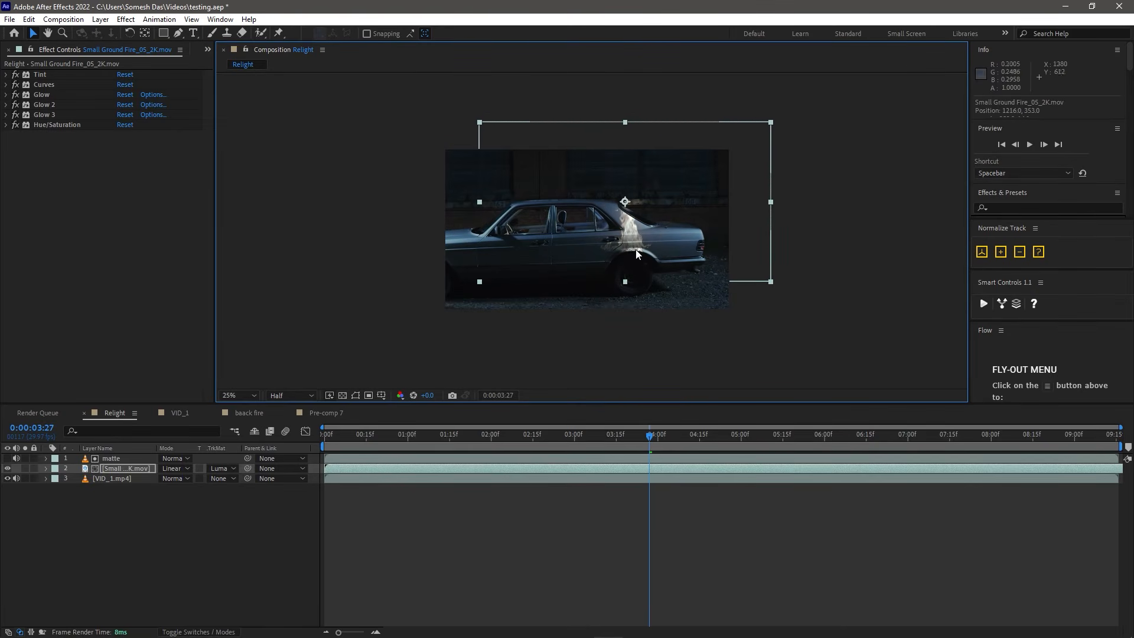
pyautogui.click(133, 473)
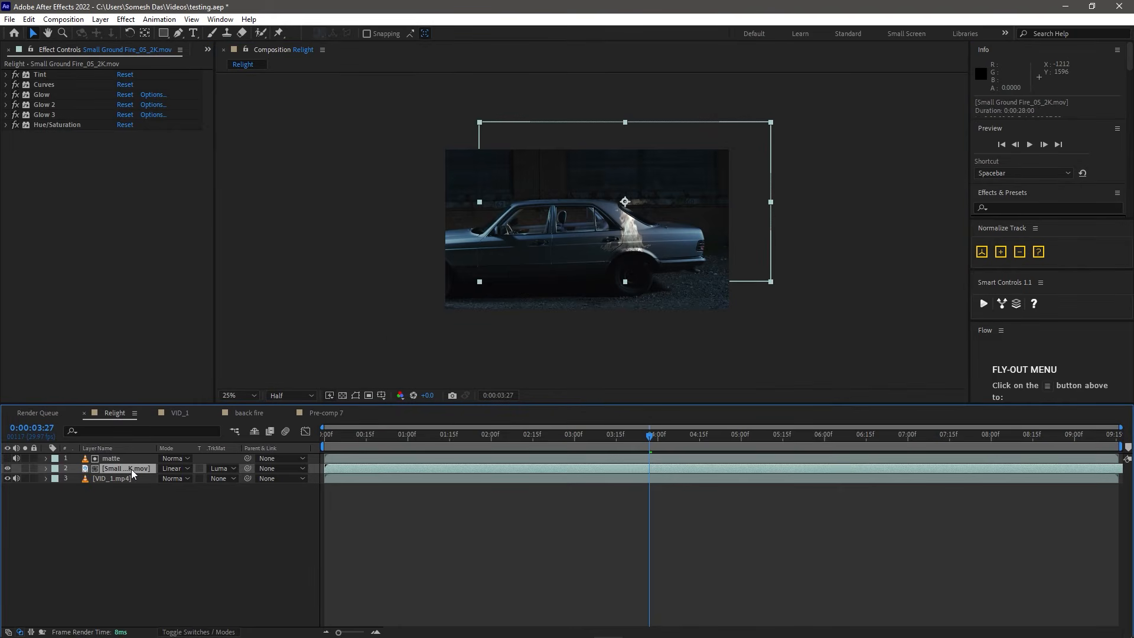
pyautogui.hotkey('ctrl', 'space')
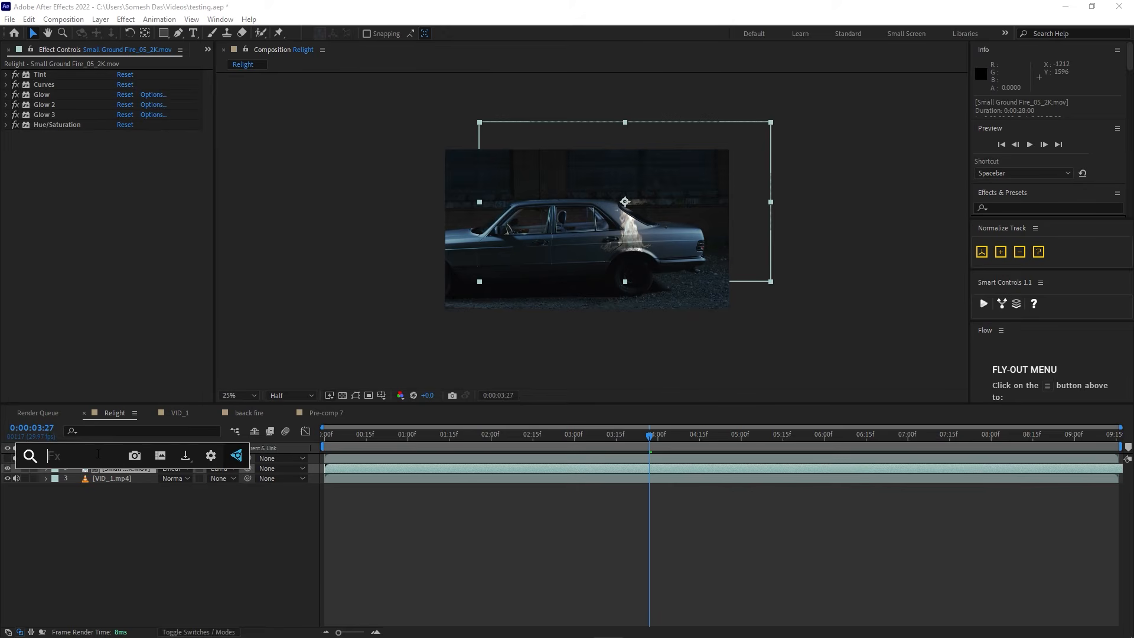
pyautogui.write('exposu')
pyautogui.click(91, 492)
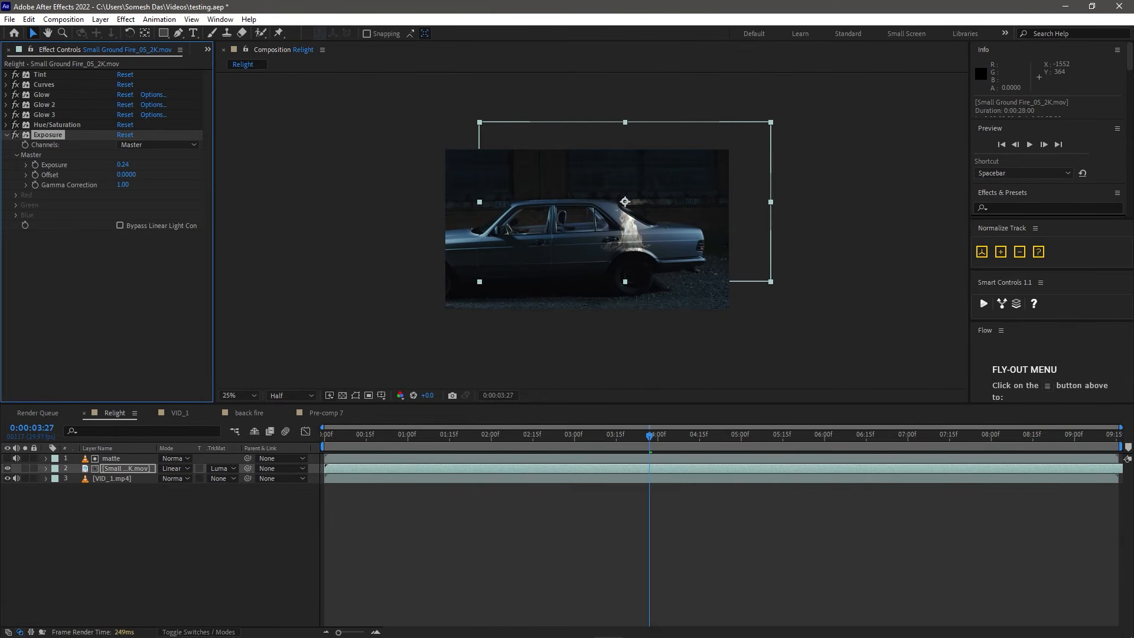
pyautogui.moveTo(123, 165); pyautogui.dragTo(75, 165)
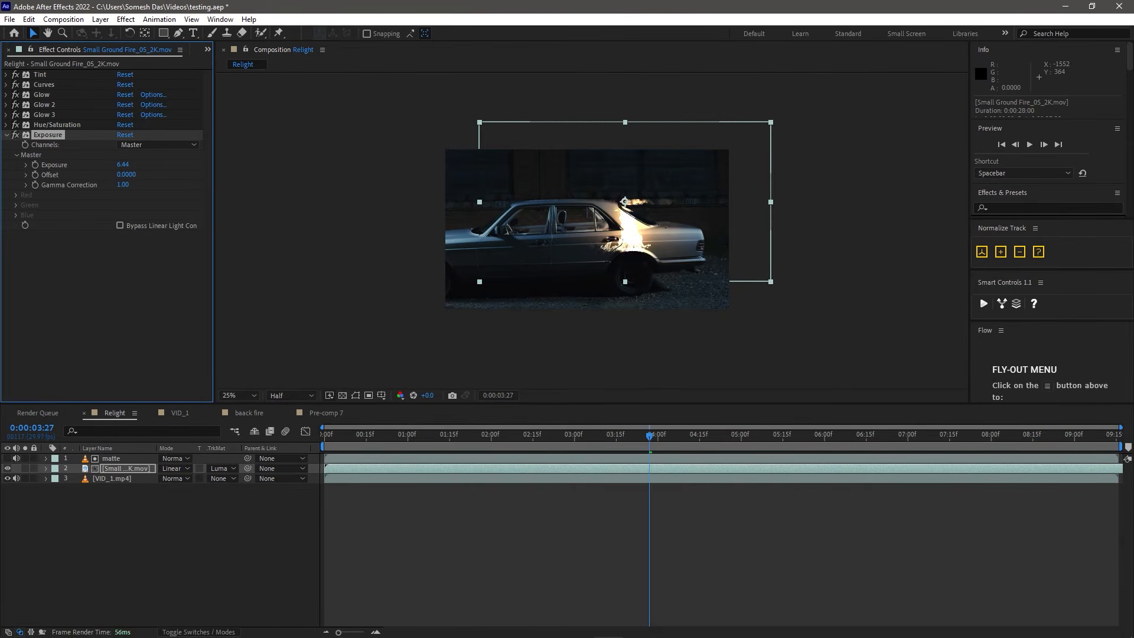
# Step: Add Fast Box Blur to the fire layer with Blur Radius 184, Iterations 4 and Repeat Edge Pixels enabled
pyautogui.click(119, 471)
pyautogui.hotkey('ctrl', 'space')
pyautogui.write('fast')
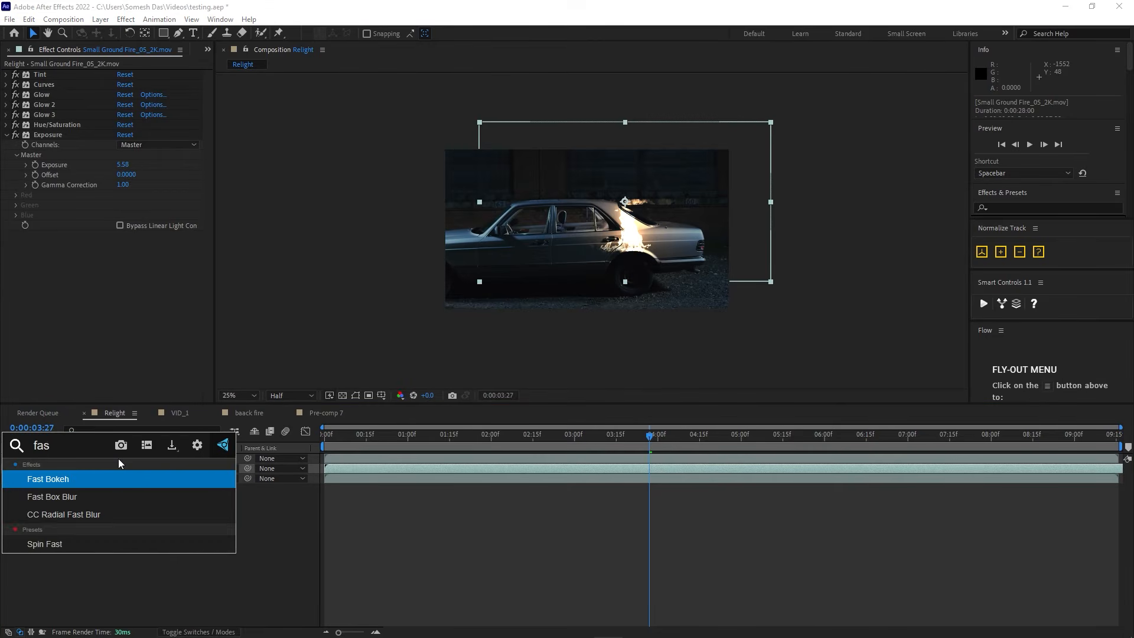
pyautogui.click(97, 498)
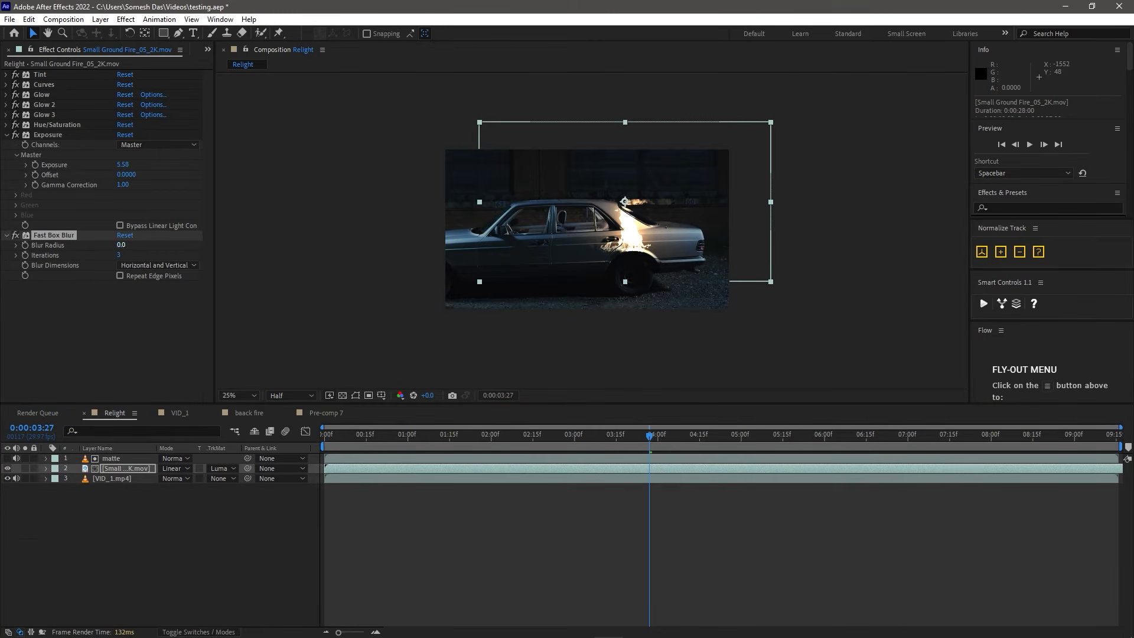
pyautogui.moveTo(121, 245); pyautogui.dragTo(238, 246)
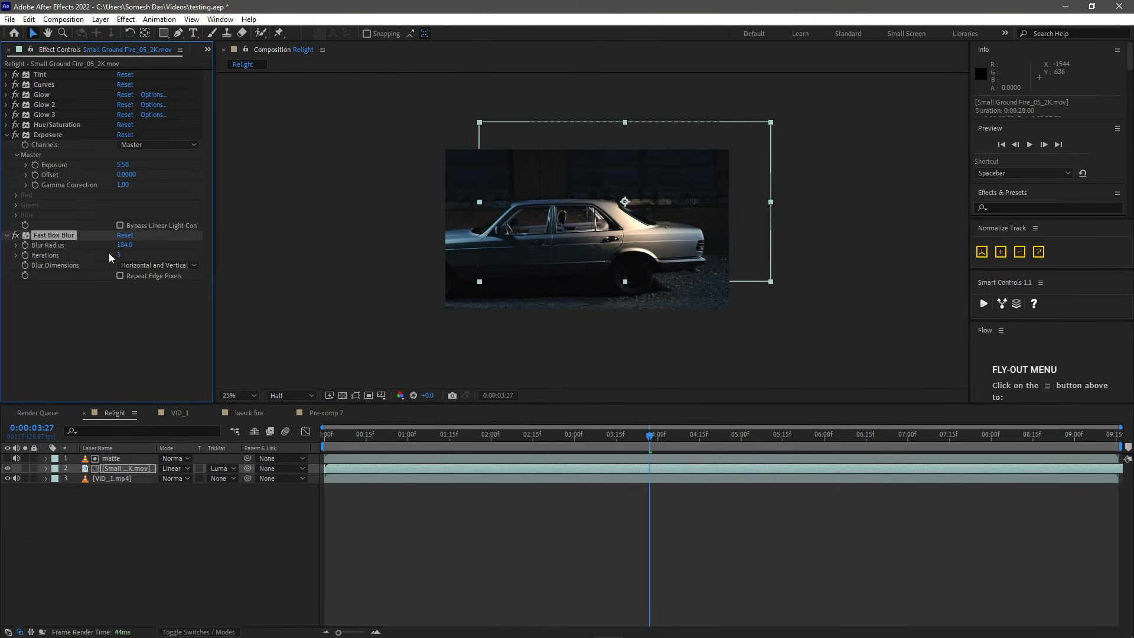
pyautogui.moveTo(119, 256); pyautogui.dragTo(141, 261)
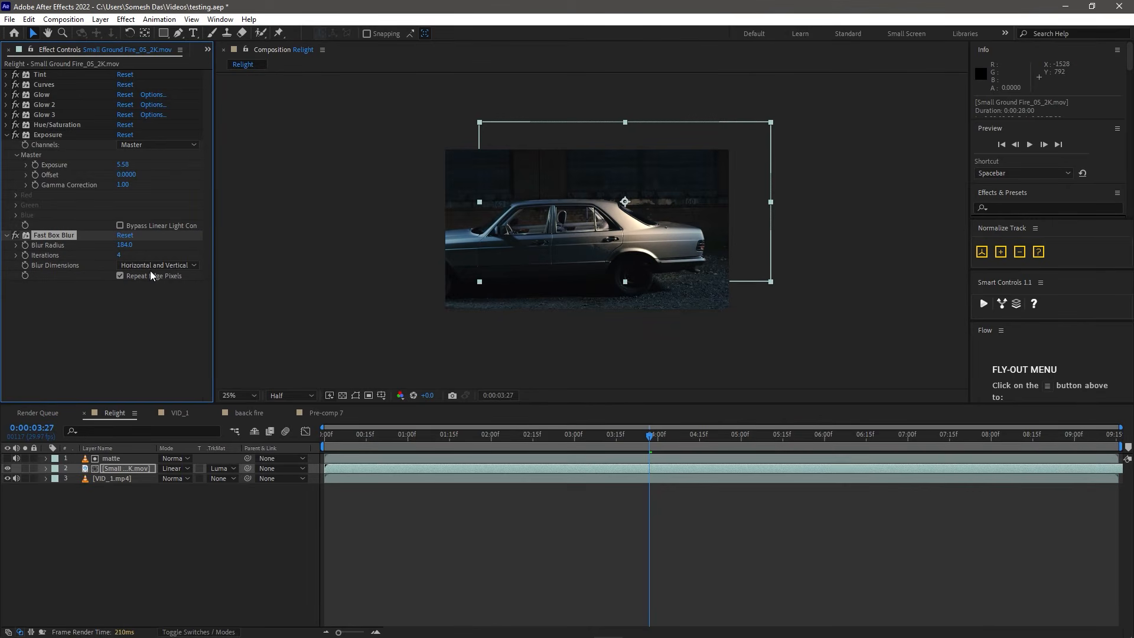
# Step: Preview the blurred fire light on the car and reposition its layer to about 1140, 297, over the rear pillar
pyautogui.moveTo(702, 223); pyautogui.dragTo(547, 234)
pyautogui.press('space')
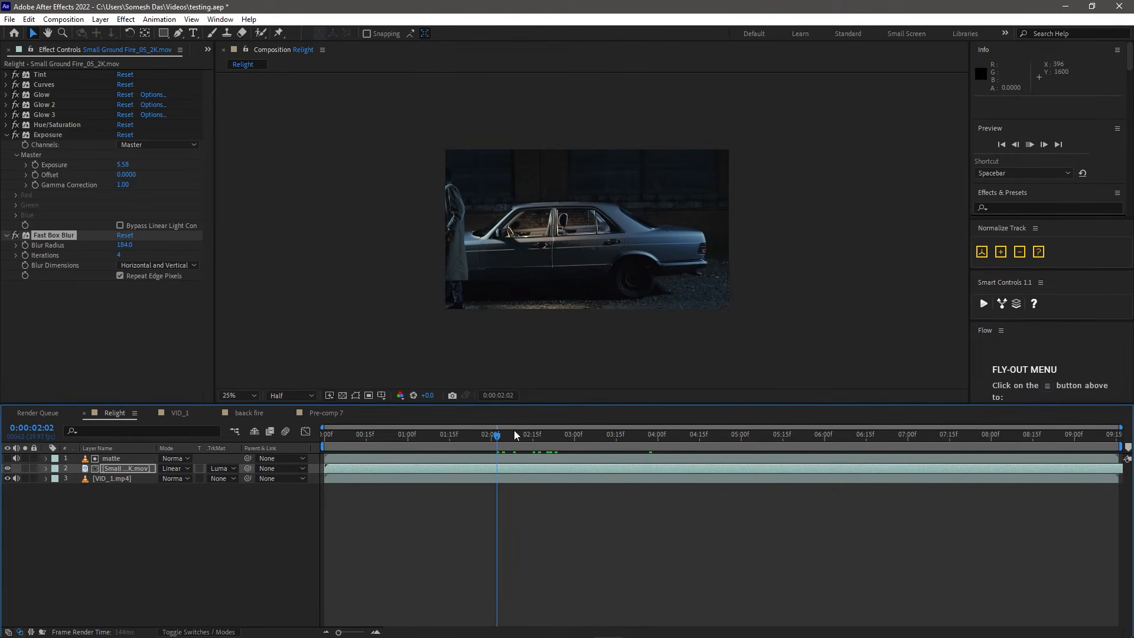
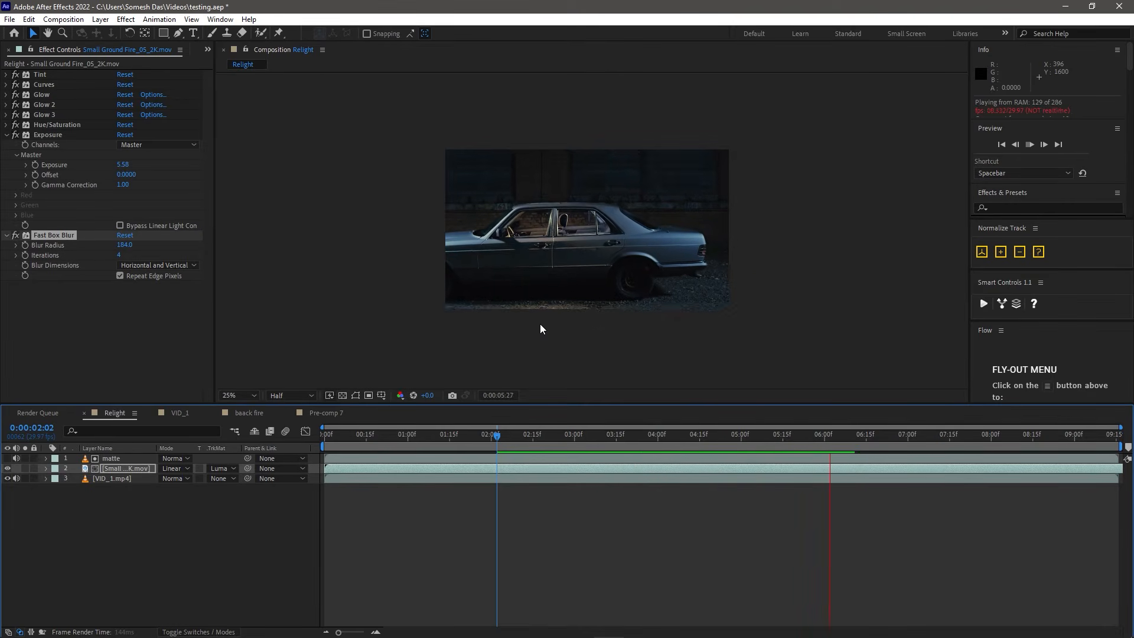
pyautogui.click(631, 436)
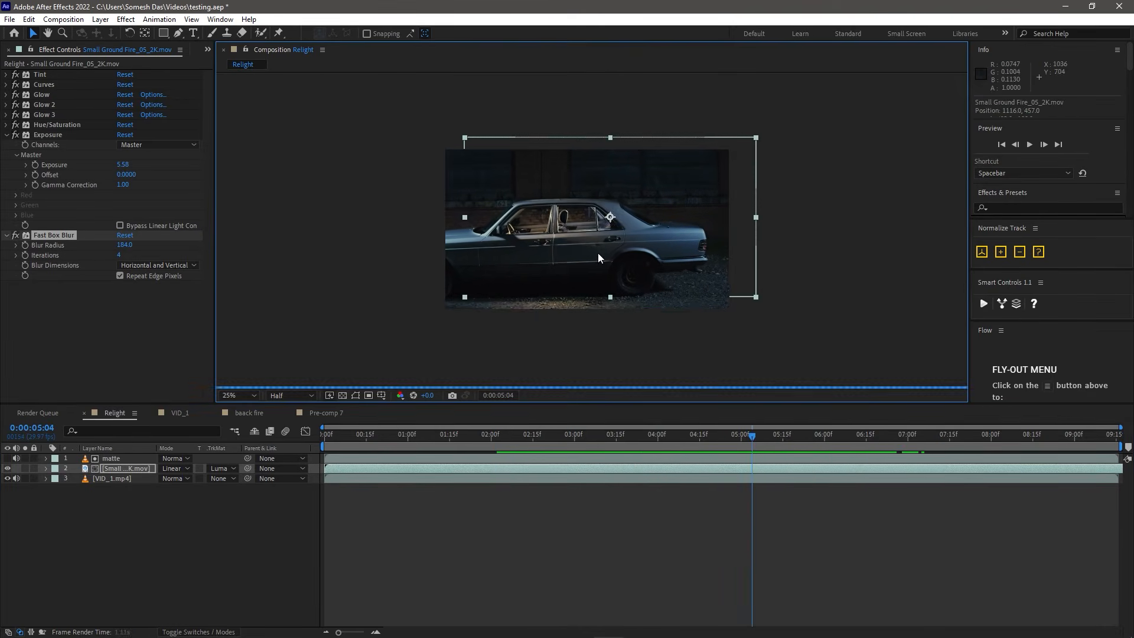
pyautogui.moveTo(598, 252); pyautogui.dragTo(608, 230)
# Step: Examine the fire light up close on the car's rear and the wall behind it, and play the shot from 0:00:00:24
pyautogui.scroll(3, 788, 136)
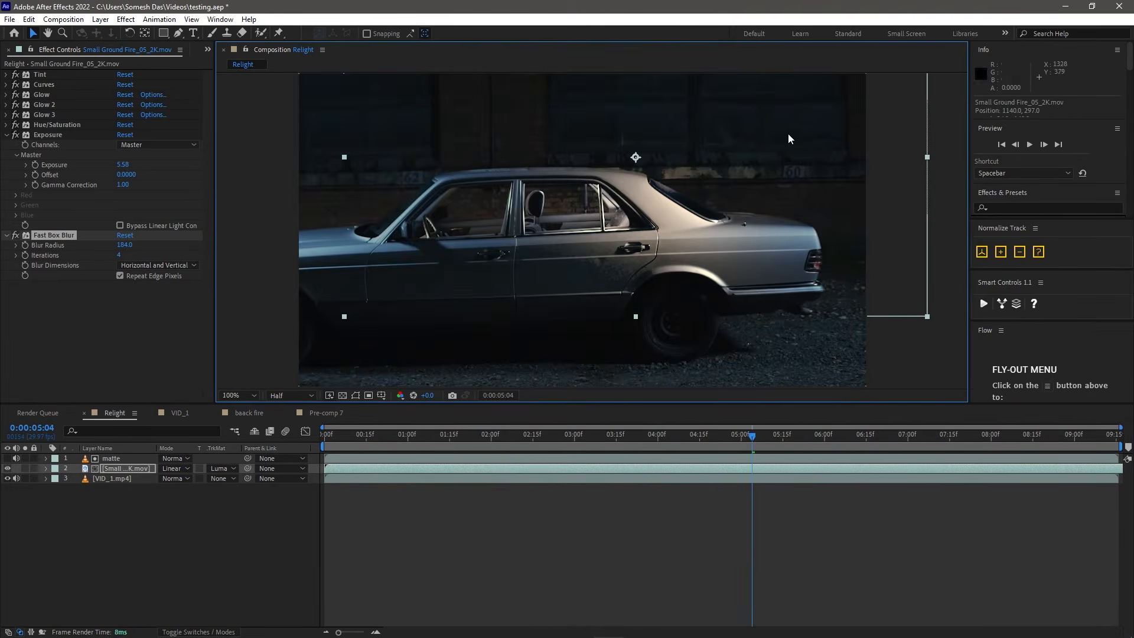
pyautogui.press('h')
pyautogui.moveTo(839, 204); pyautogui.dragTo(504, 367)
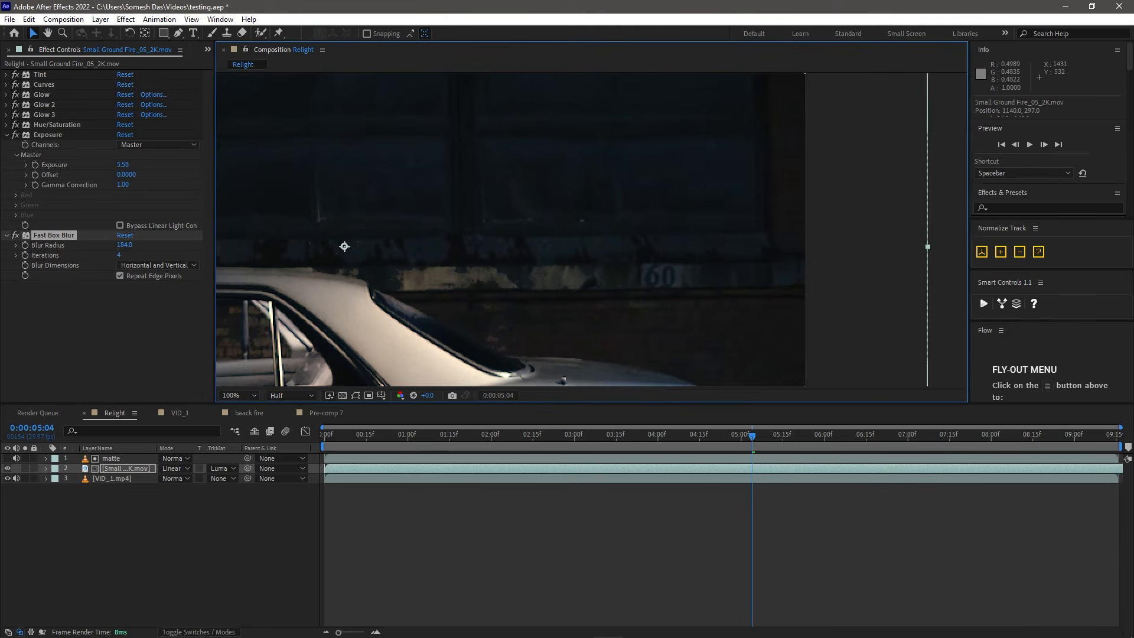
pyautogui.scroll(1, 633, 286)
pyautogui.click(391, 436)
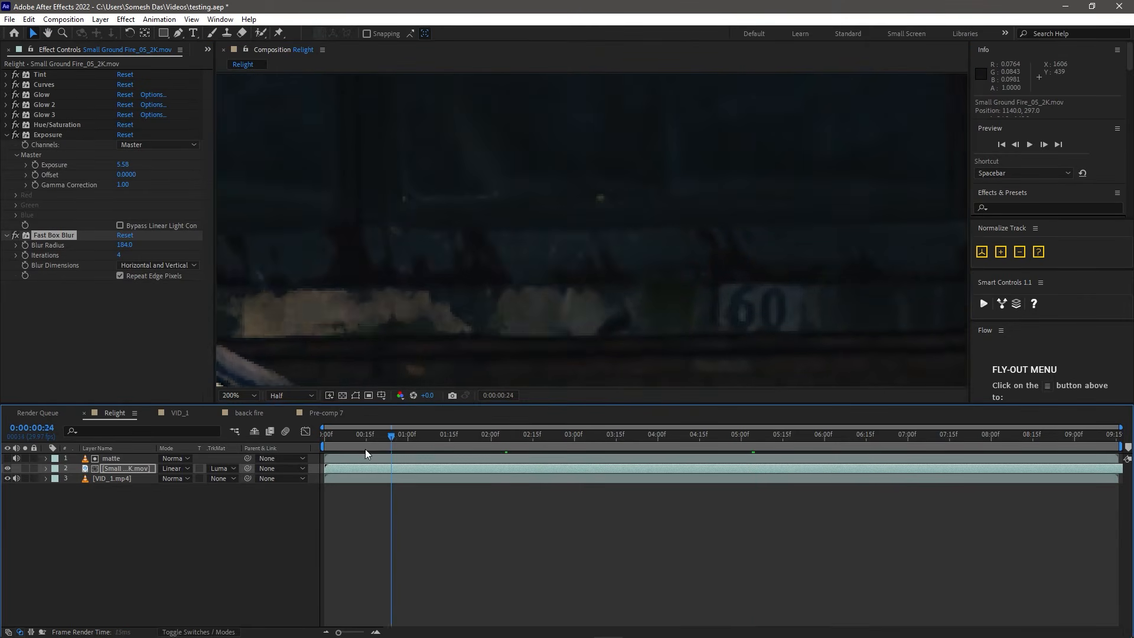
pyautogui.press('space')
pyautogui.press('space')
pyautogui.scroll(-1, 577, 260)
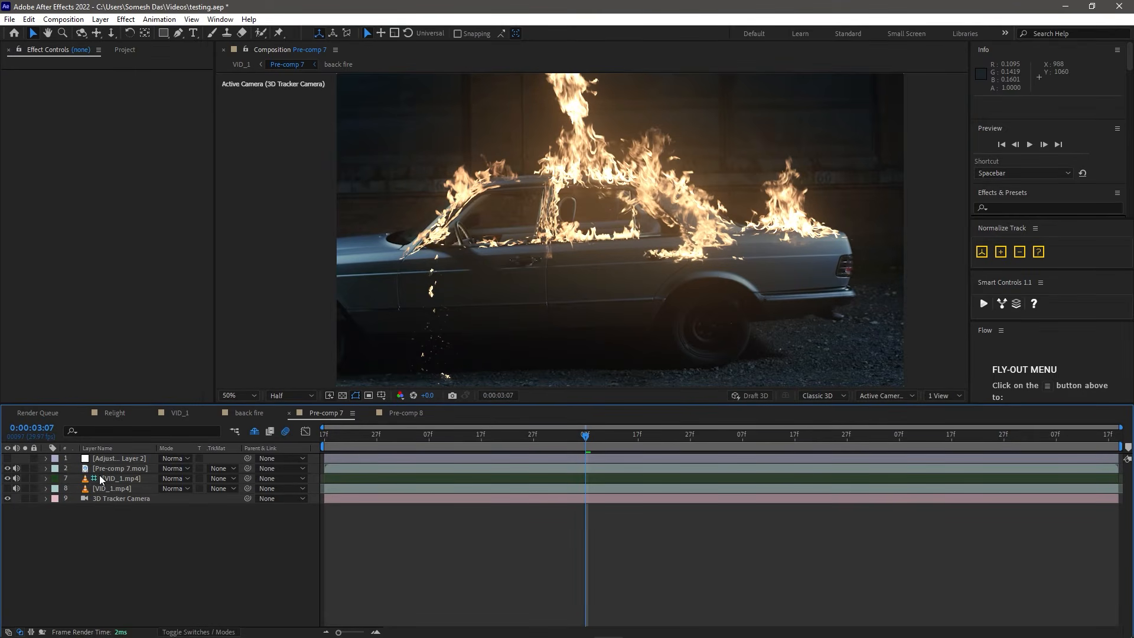
# Step: Duplicate the Pre-comp 7.mov fire layer in the Pre-comp 7 composition
pyautogui.click(109, 471)
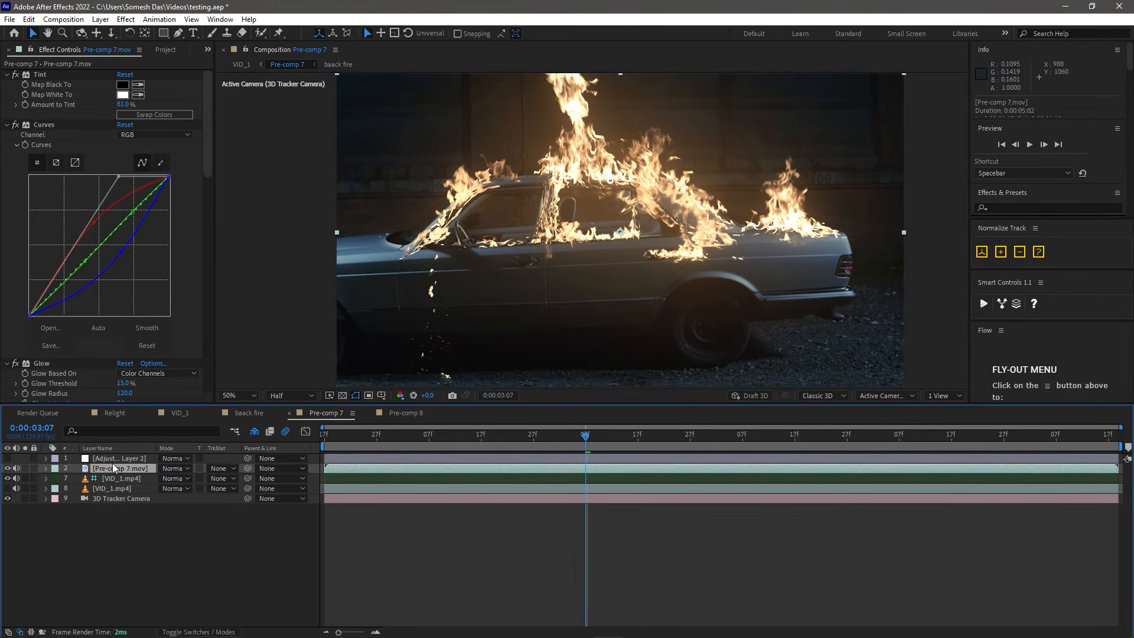
pyautogui.click(115, 459)
pyautogui.click(109, 467)
pyautogui.hotkey('ctrl', 'd')
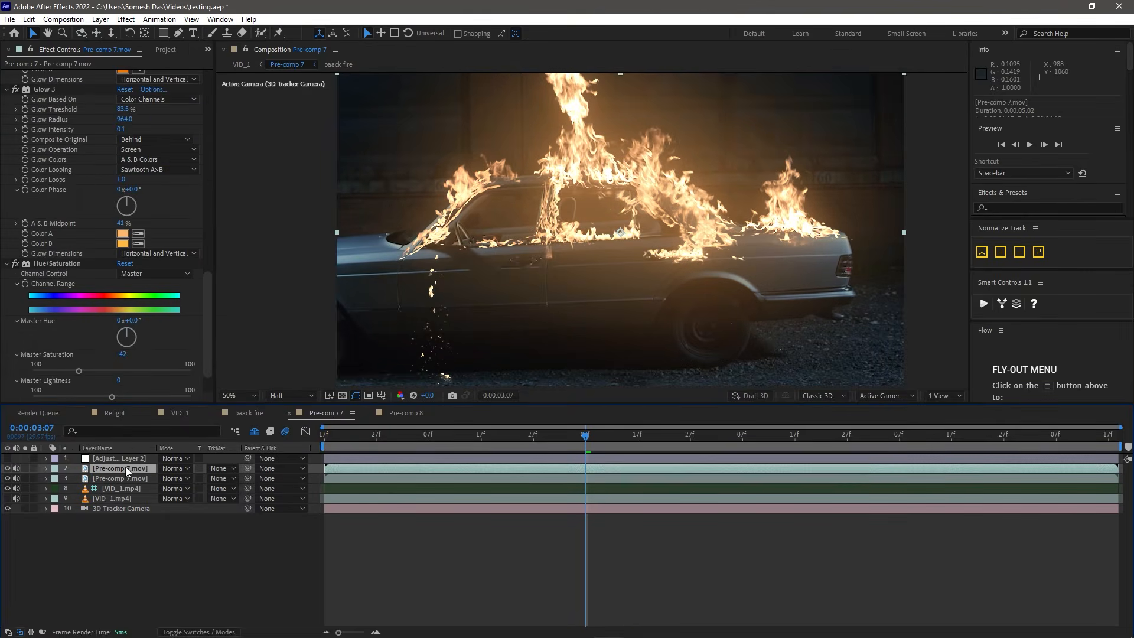
# Step: Duplicate the hidden VID_1.mp4 footage layer and place the copy directly above the duplicated Pre-comp 7.mov fire layer
pyautogui.click(6, 89)
pyautogui.scroll(10, 23, 118)
pyautogui.click(7, 75)
pyautogui.click(6, 84)
pyautogui.click(6, 95)
pyautogui.click(7, 105)
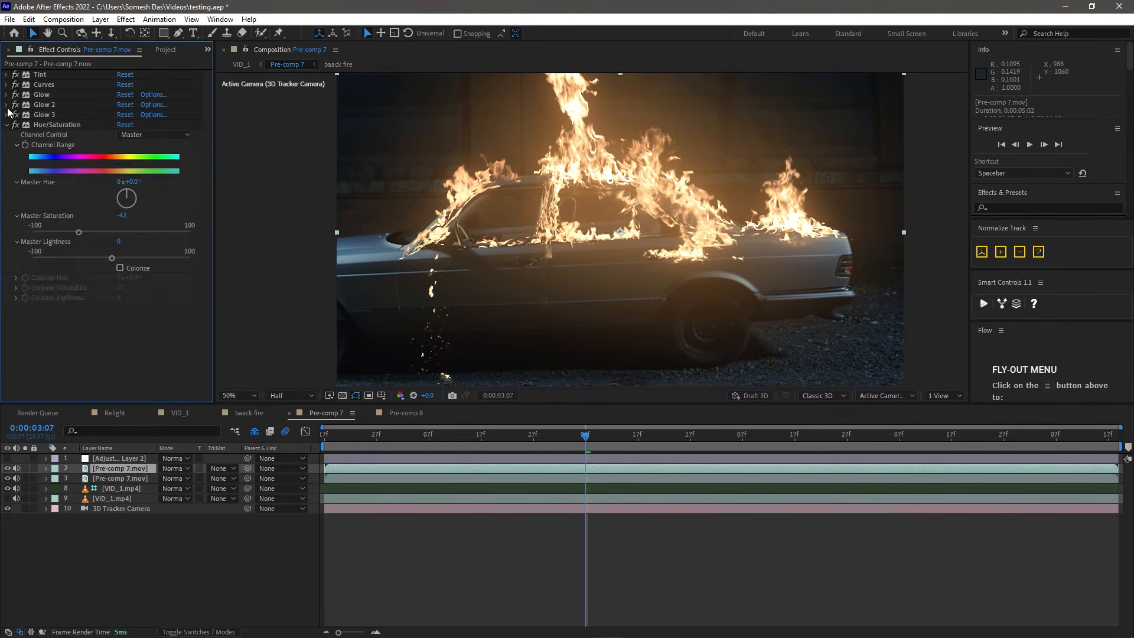
pyautogui.click(6, 125)
pyautogui.click(116, 469)
pyautogui.click(113, 498)
pyautogui.hotkey('ctrl', 'd')
pyautogui.moveTo(112, 499); pyautogui.dragTo(112, 465)
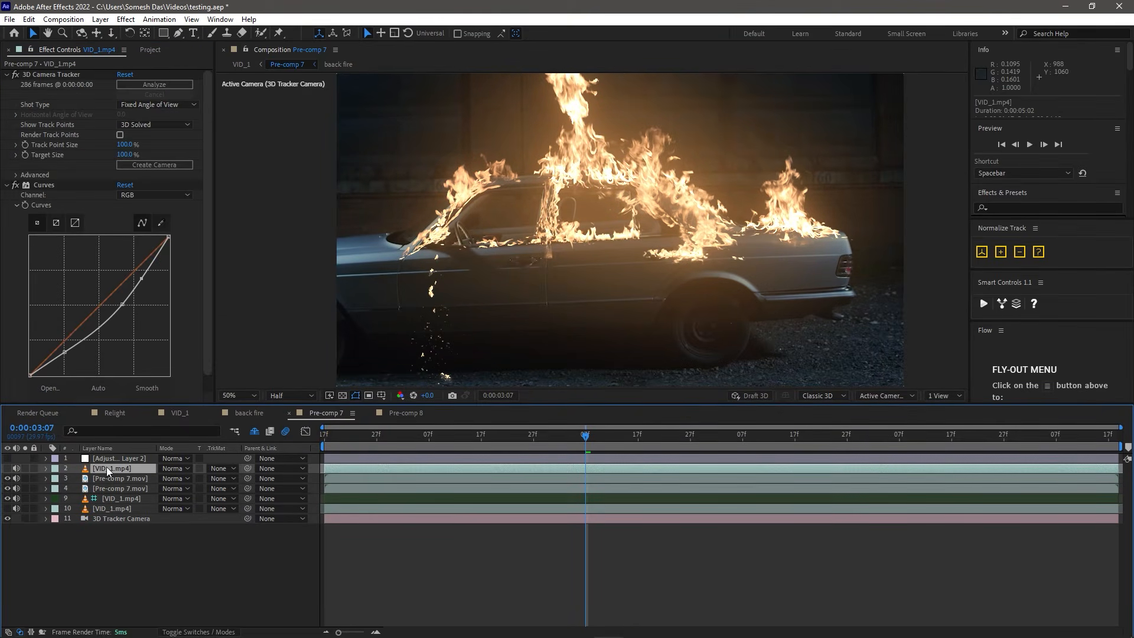
# Step: Disable Curves on the VID_1.mp4 copy, add a black-and-white Tint and make the layer visible
pyautogui.click(7, 74)
pyautogui.click(7, 84)
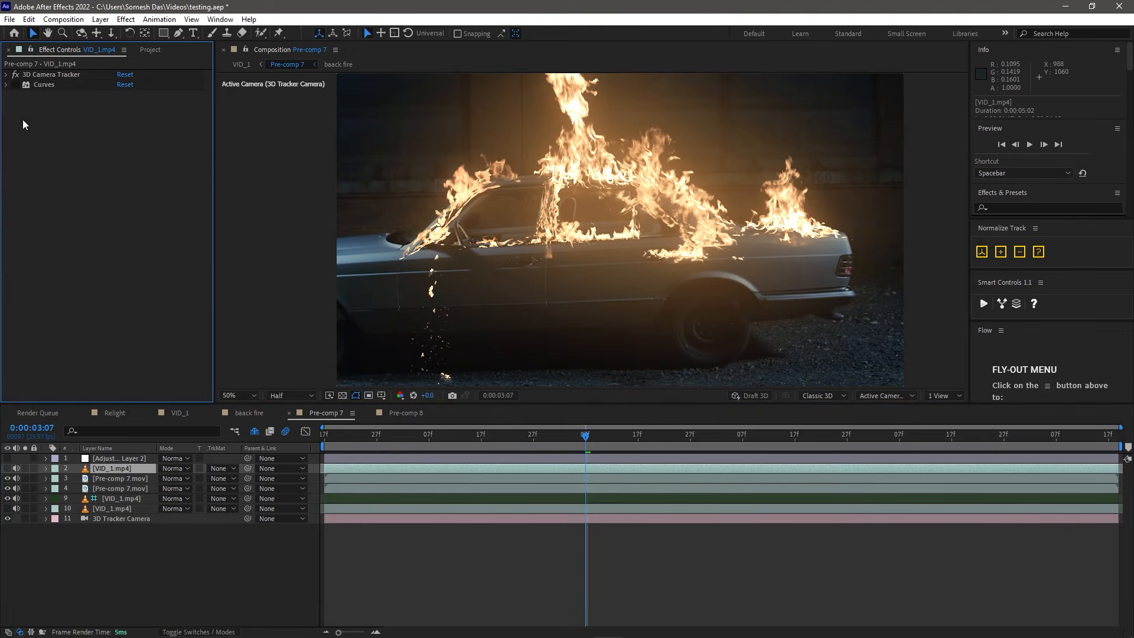
pyautogui.click(102, 469)
pyautogui.hotkey('ctrl', 'space')
pyautogui.write('tint')
pyautogui.press('Return')
pyautogui.click(7, 469)
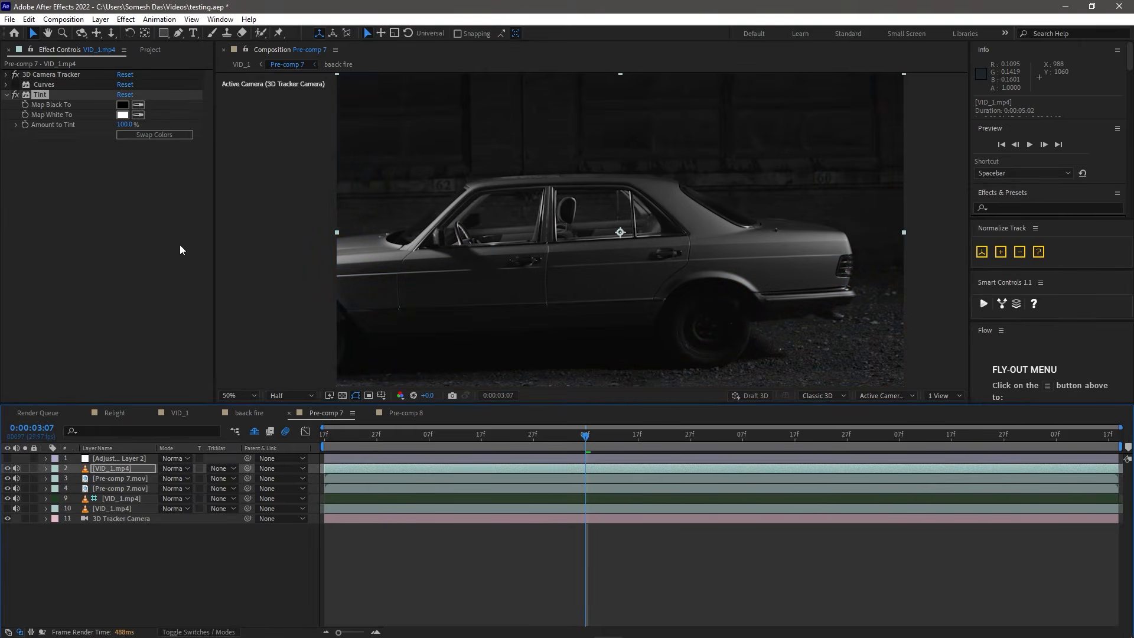
# Step: Add Levels to the VID_1.mp4 copy and raise its contrast with Input Black 0.0980 and Gamma 2.17
pyautogui.hotkey('ctrl', 'space')
pyautogui.write('level')
pyautogui.press('Return')
pyautogui.moveTo(110, 212); pyautogui.dragTo(77, 213)
pyautogui.moveTo(35, 213); pyautogui.dragTo(78, 213)
pyautogui.click(51, 211)
pyautogui.moveTo(52, 212); pyautogui.dragTo(79, 212)
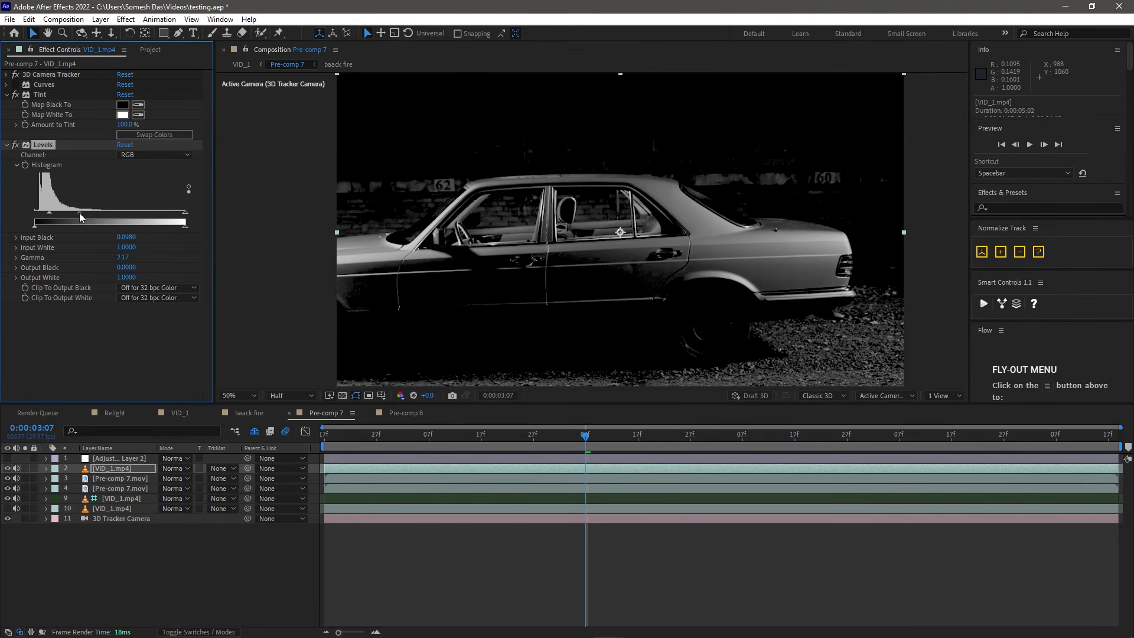
# Step: Set the upper Pre-comp 7.mov layer's track matte to Luma Matte using the VID_1.mp4 copy
pyautogui.click(223, 479)
pyautogui.click(267, 534)
pyautogui.click(120, 480)
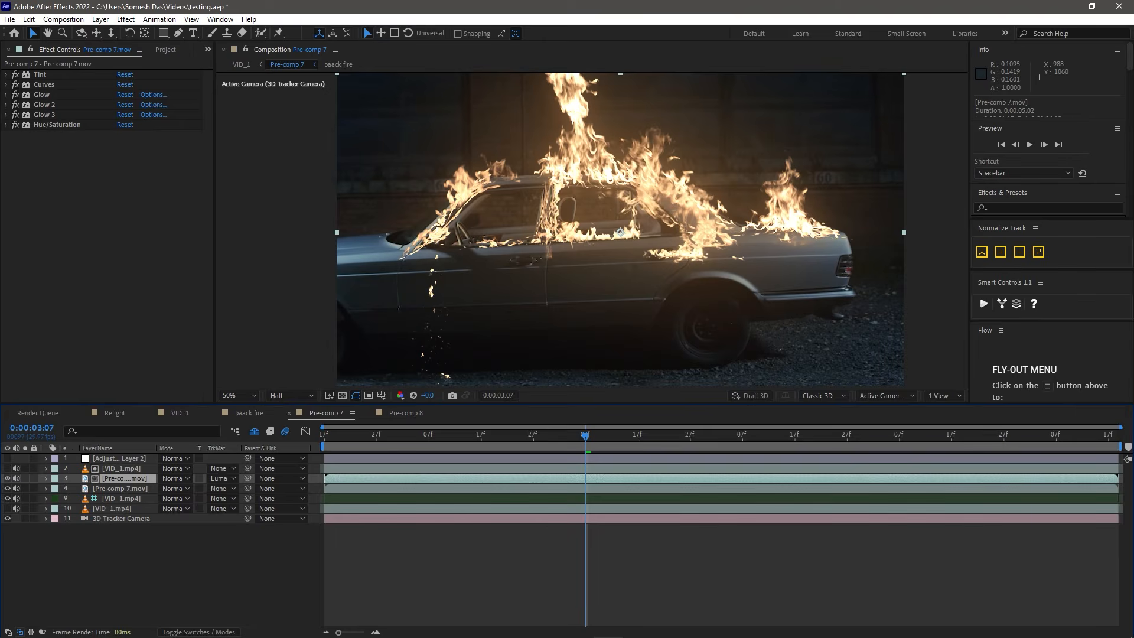
# Step: Add Exposure at 5.92 and Fast Box Blur with Blur Radius 261 and Iterations 5 to the matted fire layer
pyautogui.hotkey('ctrl', 'space')
pyautogui.write('expo')
pyautogui.click(117, 488)
pyautogui.moveTo(123, 165); pyautogui.dragTo(253, 165)
pyautogui.click(169, 254)
pyautogui.hotkey('ctrl', 'space')
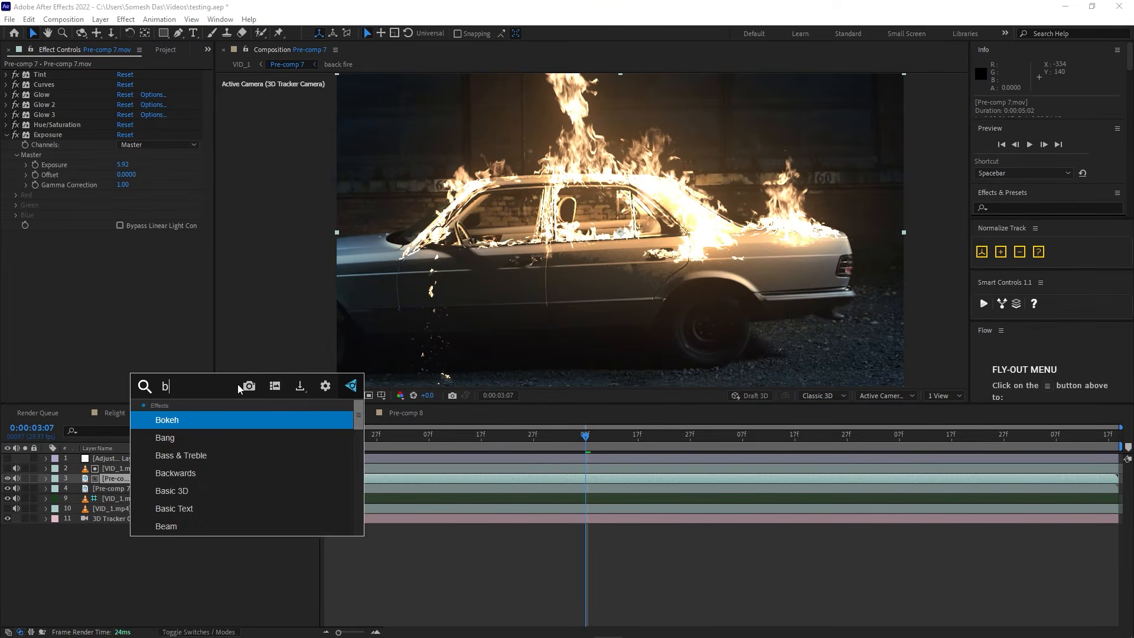
pyautogui.write('fast')
pyautogui.press('Return')
pyautogui.moveTo(121, 246)
pyautogui.mouseDown()
pyautogui.moveTo(275, 245)
pyautogui.moveTo(121, 255)
pyautogui.mouseUp()
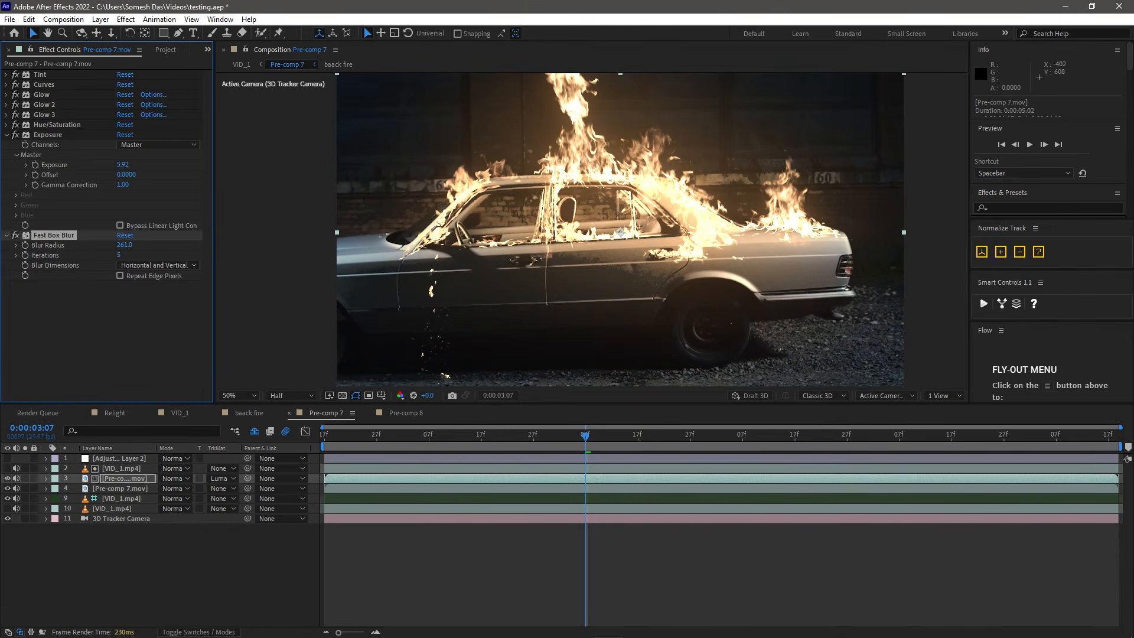
# Step: Pre-compose the matted fire layer together with its VID_1.mp4 luma matte
pyautogui.click(118, 479)
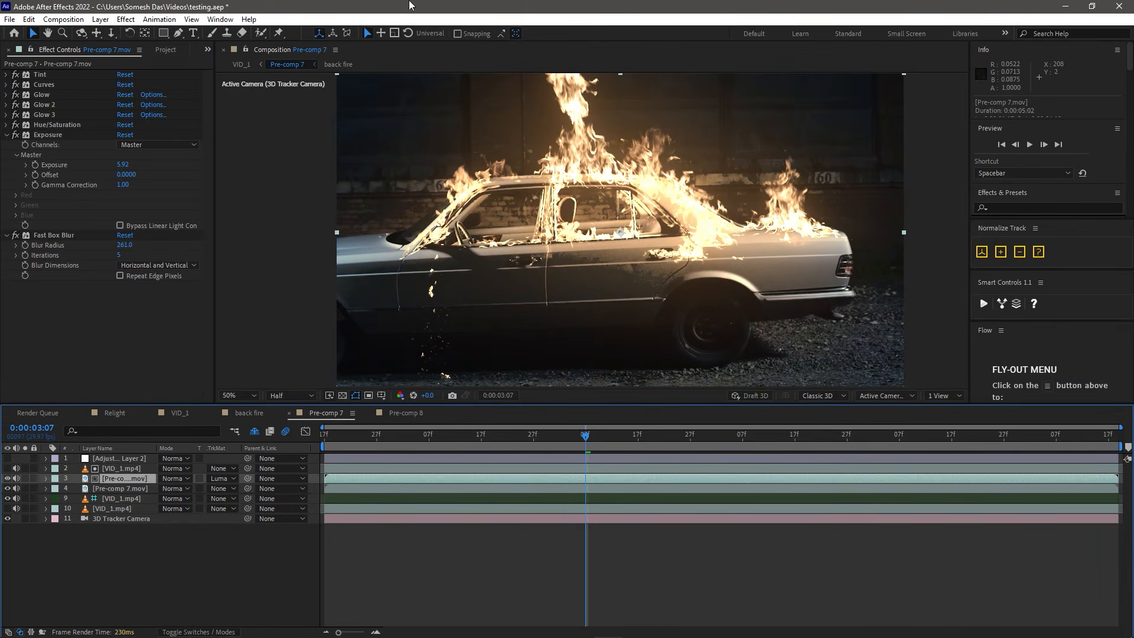
pyautogui.keyDown('ctrl'); pyautogui.click(115, 470); pyautogui.keyUp('ctrl')
pyautogui.rightClick(119, 471)
pyautogui.click(171, 405)
pyautogui.click(595, 400)
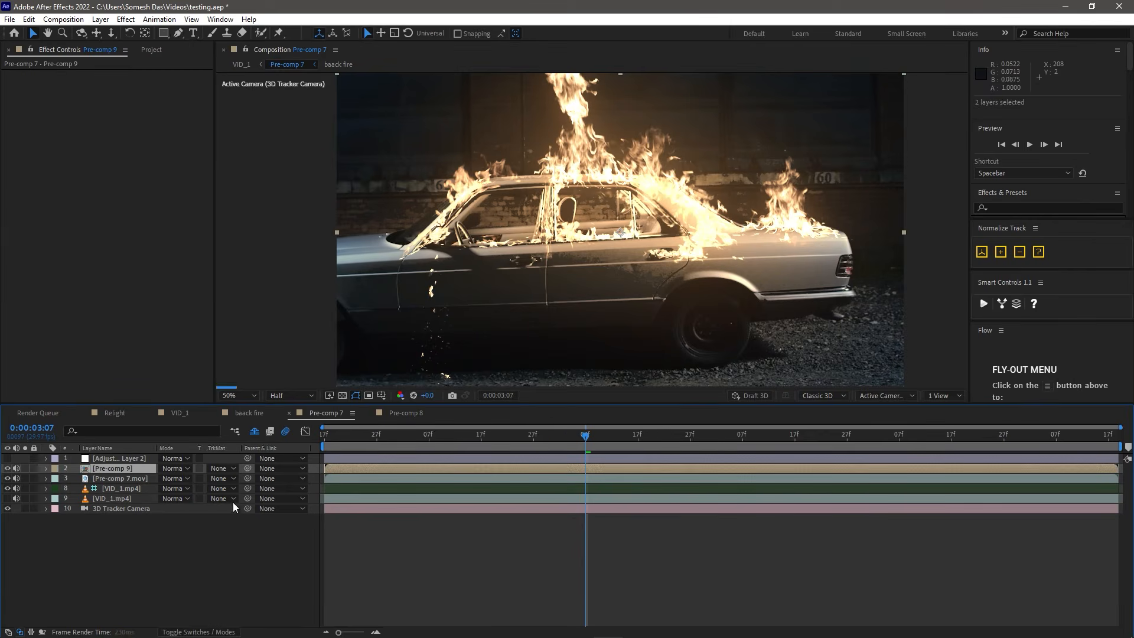
# Step: Draw a Pen mask on Pre-comp 9 around the rear pillar and the strip below the windows, feathered 46 pixels
pyautogui.click(181, 33)
pyautogui.click(480, 247)
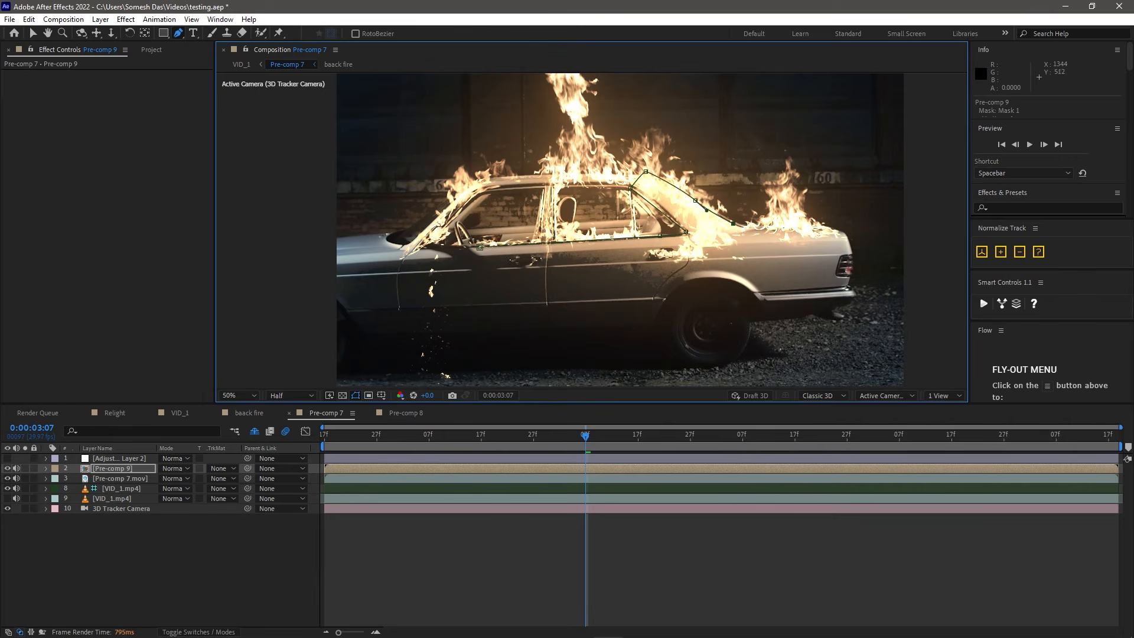
pyautogui.click(479, 247)
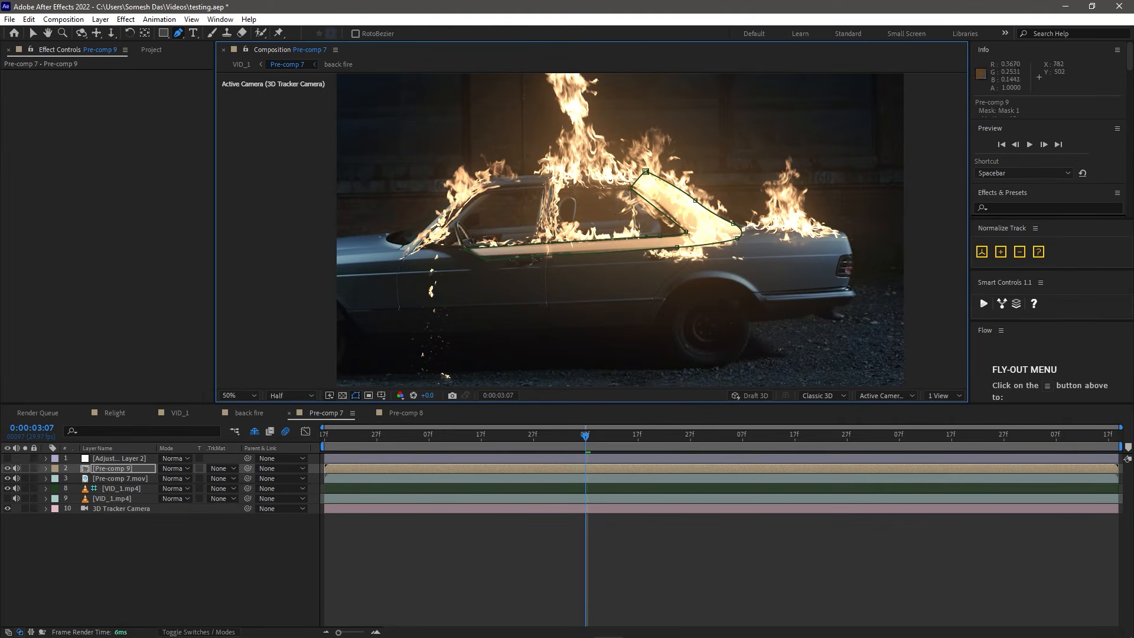
pyautogui.press('f')
pyautogui.moveTo(174, 489); pyautogui.dragTo(202, 488)
pyautogui.click(201, 567)
pyautogui.moveTo(585, 437); pyautogui.dragTo(680, 440)
# Step: Draw a second mask in Add mode on Pre-comp 9 around the car's trunk lid
pyautogui.click(107, 469)
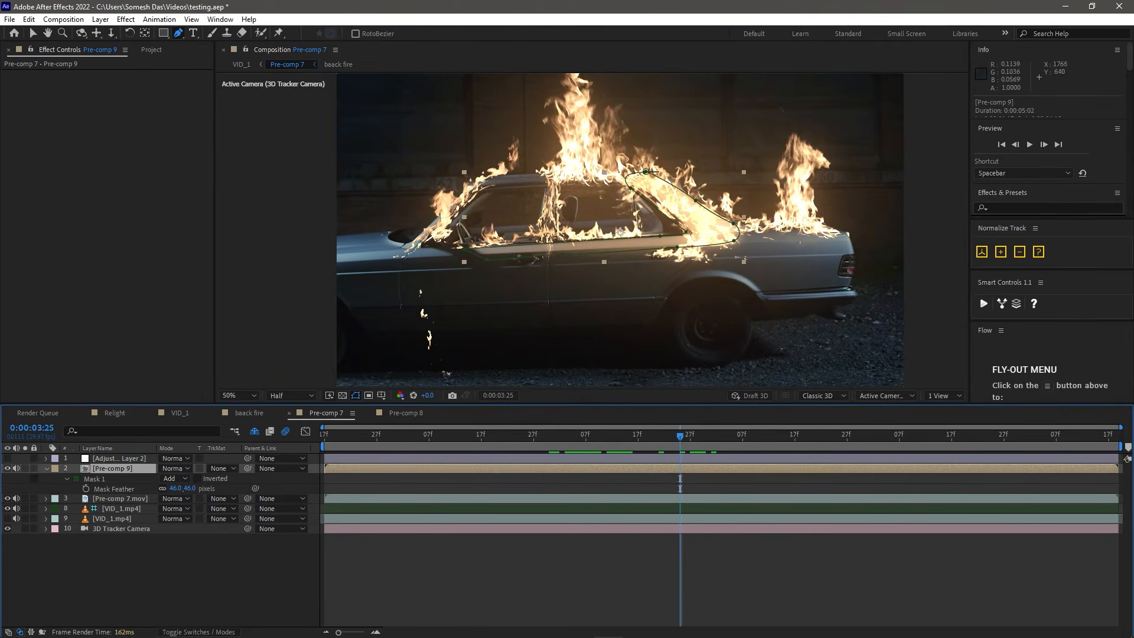
pyautogui.click(753, 230)
pyautogui.moveTo(839, 233); pyautogui.dragTo(844, 241)
pyautogui.moveTo(822, 256); pyautogui.dragTo(780, 256)
pyautogui.click(176, 508)
pyautogui.click(180, 547)
pyautogui.click(180, 509)
pyautogui.click(181, 535)
# Step: Raise the trunk mask's lower edge slightly and set its feather to 75 pixels
pyautogui.press('f')
pyautogui.moveTo(175, 509); pyautogui.dragTo(231, 514)
pyautogui.moveTo(822, 257); pyautogui.dragTo(825, 246)
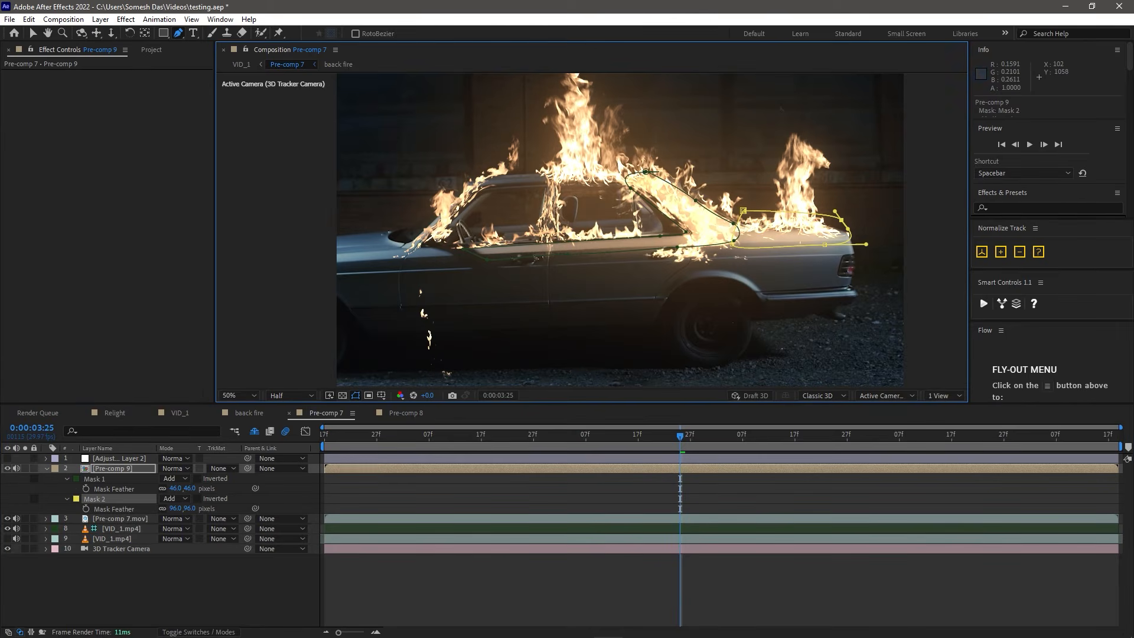
pyautogui.moveTo(174, 509); pyautogui.dragTo(162, 509)
pyautogui.click(710, 599)
pyautogui.moveTo(680, 437); pyautogui.dragTo(649, 438)
pyautogui.click(106, 470)
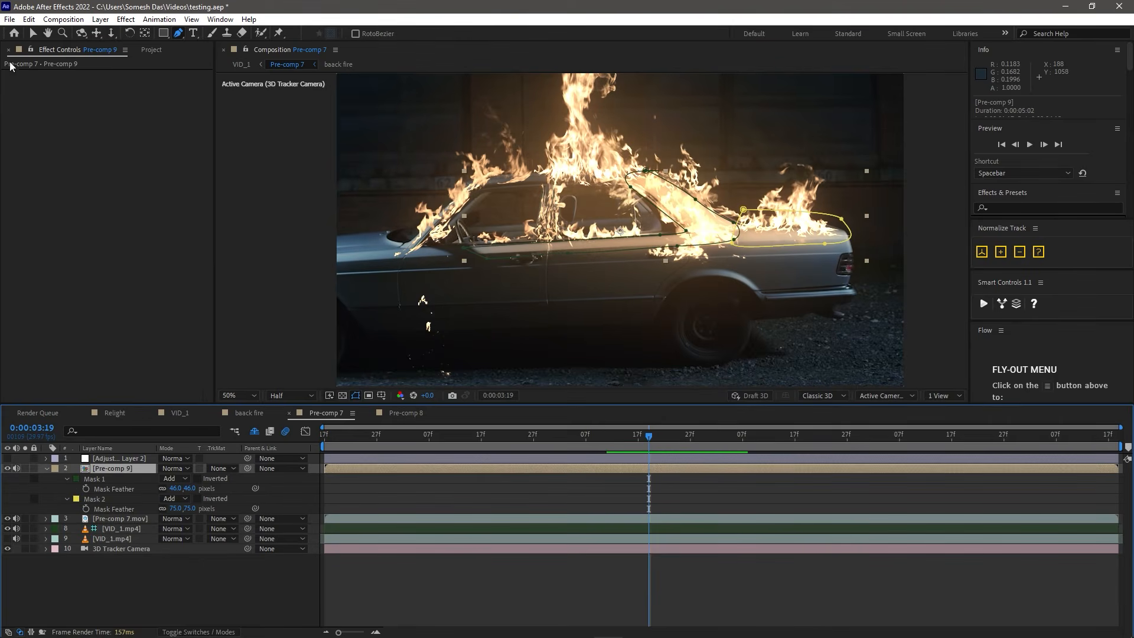
# Step: Preview Small Ground Fire clips 15 and 07, and add Small Ground Fire_07_2K.mov as the top layer of Pre-comp 7
pyautogui.click(152, 49)
pyautogui.scroll(10, 51, 331)
pyautogui.click(46, 257)
pyautogui.click(7, 212)
pyautogui.click(7, 224)
pyautogui.scroll(-2, 18, 223)
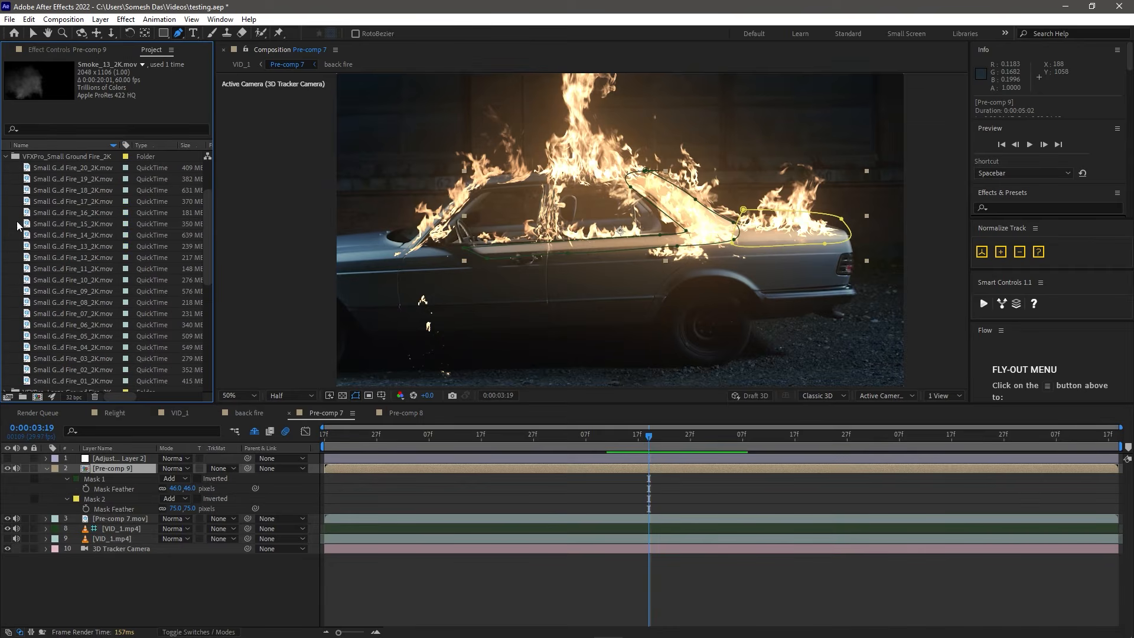
pyautogui.doubleClick(56, 224)
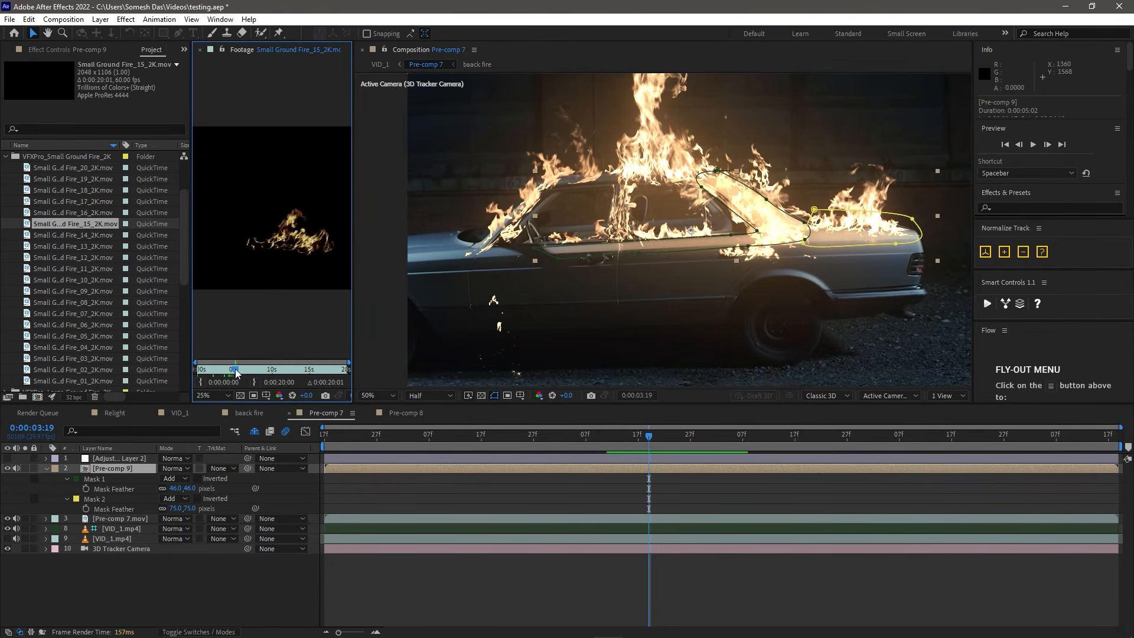
pyautogui.doubleClick(172, 313)
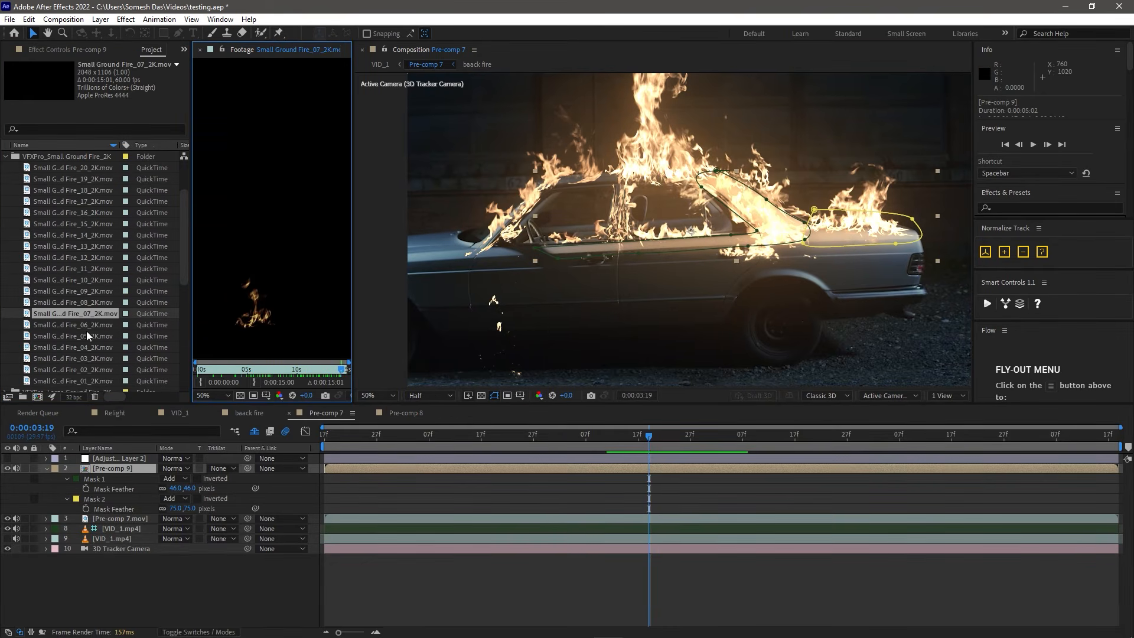
pyautogui.moveTo(83, 314); pyautogui.dragTo(213, 459)
pyautogui.click(200, 49)
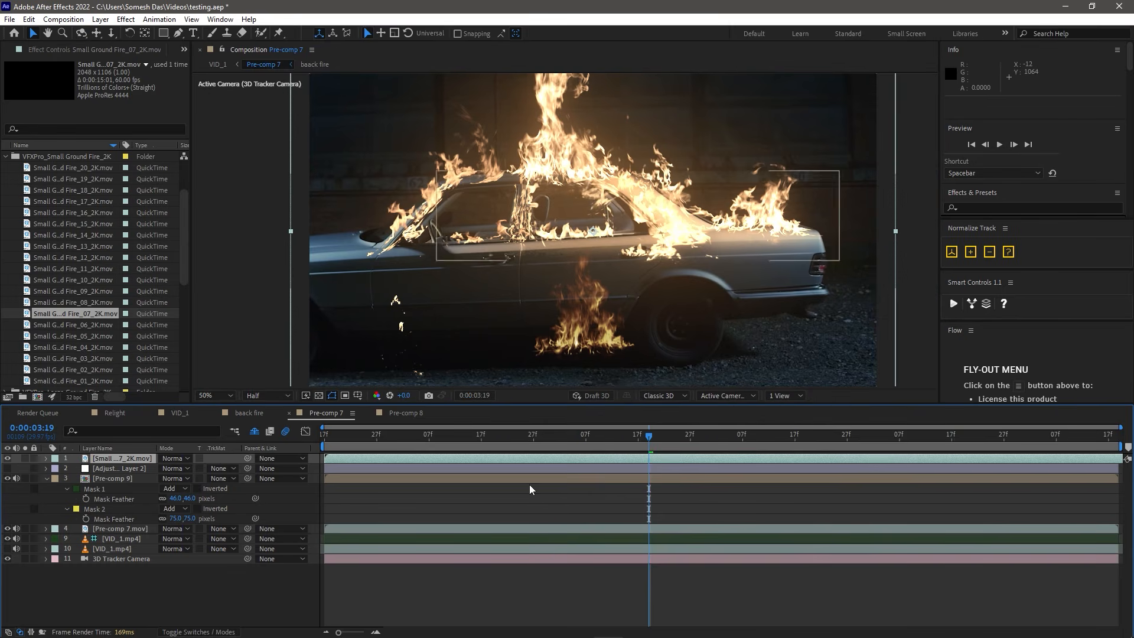
# Step: Enlarge the ground fire layer at 0:00:03:02 and reposition it to about 864, 248 over the car doors
pyautogui.moveTo(640, 435); pyautogui.dragTo(560, 433)
pyautogui.scroll(-1, 627, 316)
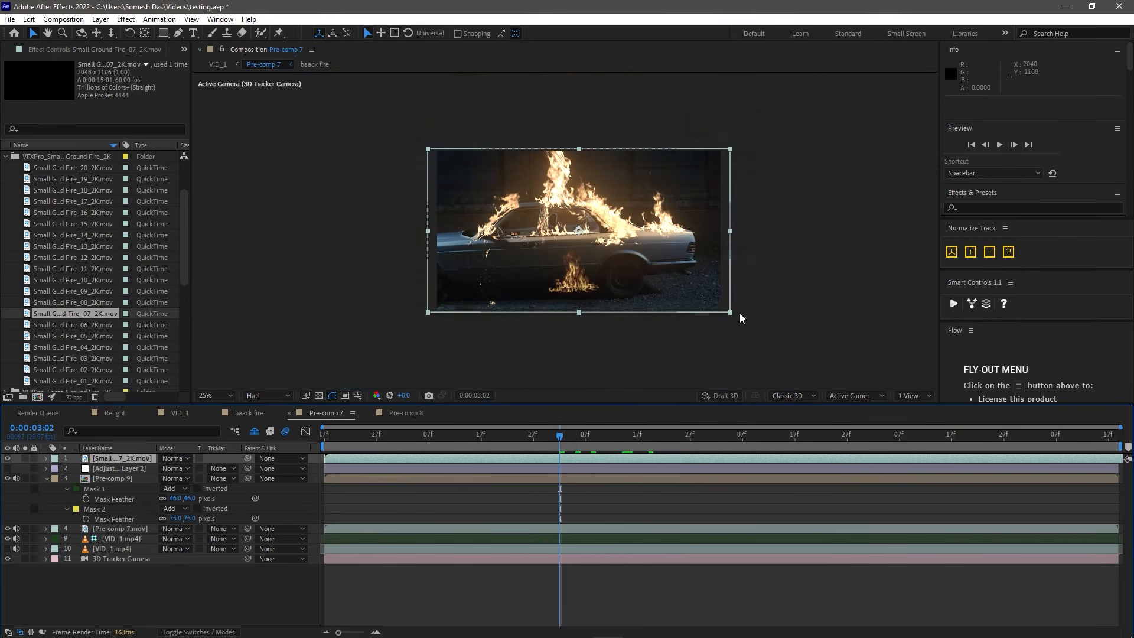
pyautogui.moveTo(732, 231); pyautogui.dragTo(854, 231)
pyautogui.moveTo(579, 314); pyautogui.dragTo(560, 277)
# Step: Make the ground fire a 3D layer and flip it to point downward below the car doors
pyautogui.click(220, 632)
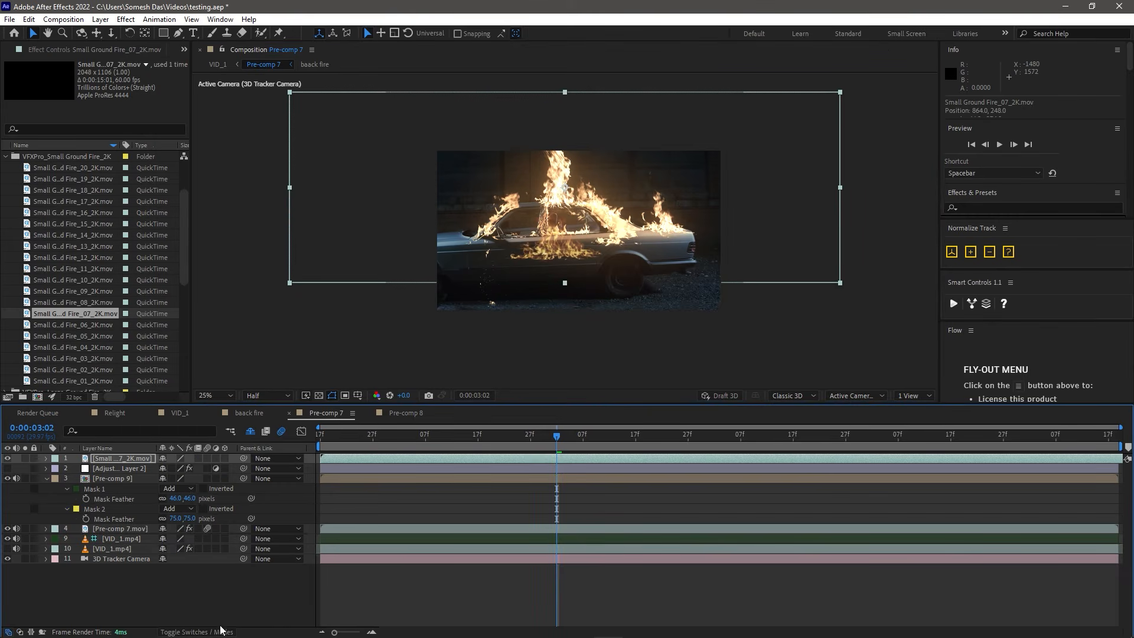
pyautogui.click(226, 459)
pyautogui.moveTo(561, 159); pyautogui.dragTo(565, 361)
# Step: Apply the saved preset with Tint, Curves, three Glows and Hue/Saturation to the Small Ground Fire_07_2K.mov layer
pyautogui.click(87, 448)
pyautogui.hotkey('ctrl', 'space')
pyautogui.click(121, 468)
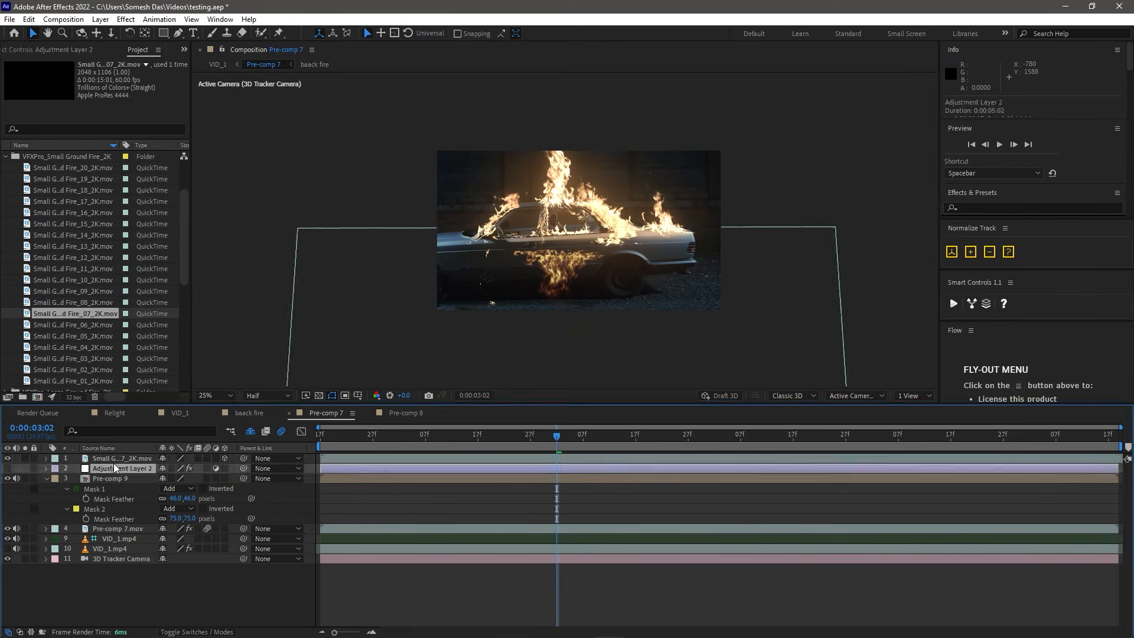
pyautogui.click(121, 459)
pyautogui.hotkey('ctrl', 'space')
pyautogui.write('fi')
pyautogui.press('Return')
pyautogui.click(7, 91)
# Step: Add Exposure at 3.35 and Fast Box Blur with Blur Radius 97 and Iterations 8 to the ground fire layer
pyautogui.hotkey('ctrl', 'space')
pyautogui.write('exp')
pyautogui.moveTo(112, 165); pyautogui.dragTo(136, 165)
pyautogui.hotkey('ctrl', 'space')
pyautogui.write('fast')
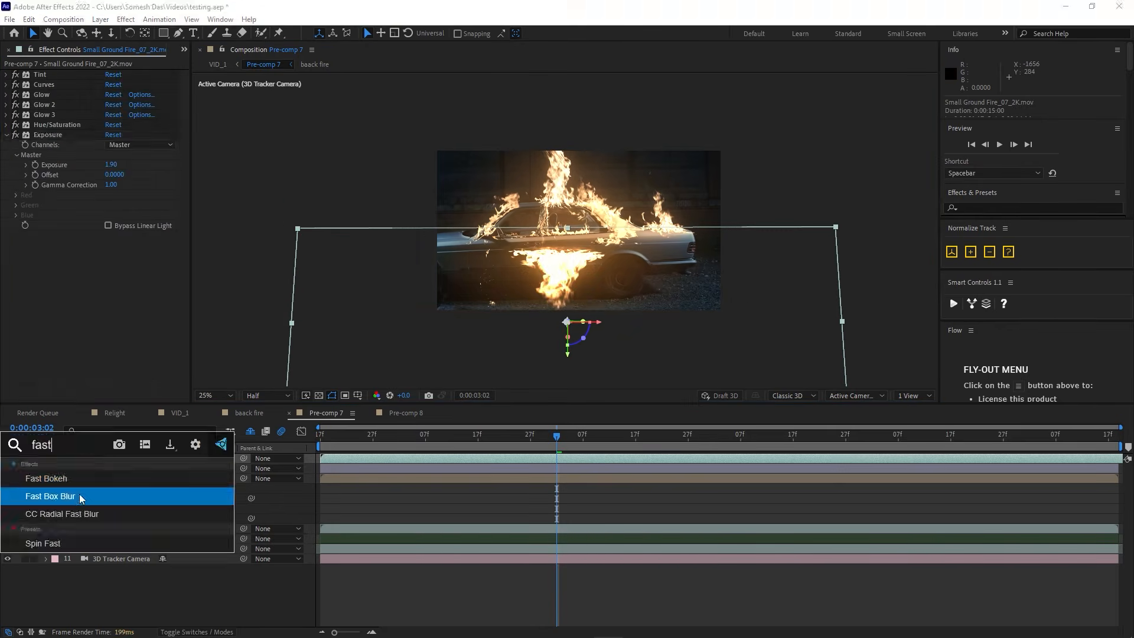
pyautogui.click(81, 497)
pyautogui.moveTo(112, 245); pyautogui.dragTo(172, 245)
pyautogui.moveTo(111, 165); pyautogui.dragTo(130, 165)
# Step: Duplicate VID_1.mp4 to the top of the layer stack, disable the copy's Curves and make it visible
pyautogui.click(102, 550)
pyautogui.hotkey('ctrl', 'd')
pyautogui.moveTo(102, 551); pyautogui.dragTo(109, 454)
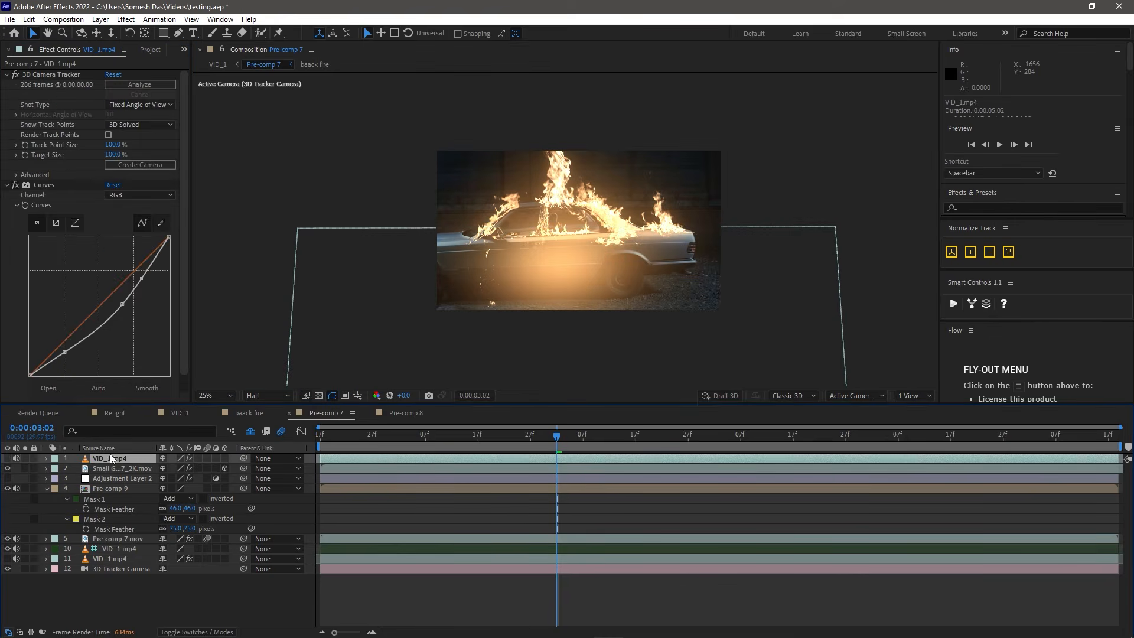
pyautogui.click(7, 185)
pyautogui.click(16, 185)
pyautogui.click(7, 459)
# Step: Add Tint and Levels to the top VID_1.mp4 copy and raise its contrast into a black-and-white matte
pyautogui.hotkey('ctrl', 'space')
pyautogui.write('tint')
pyautogui.moveTo(35, 314); pyautogui.dragTo(41, 314)
pyautogui.moveTo(116, 314); pyautogui.dragTo(51, 314)
# Step: Give the ground fire layer a Luma Matte from VID_1.mp4 and lower it to about 898, 1410, -31
pyautogui.click(122, 468)
pyautogui.press('F4')
pyautogui.click(224, 469)
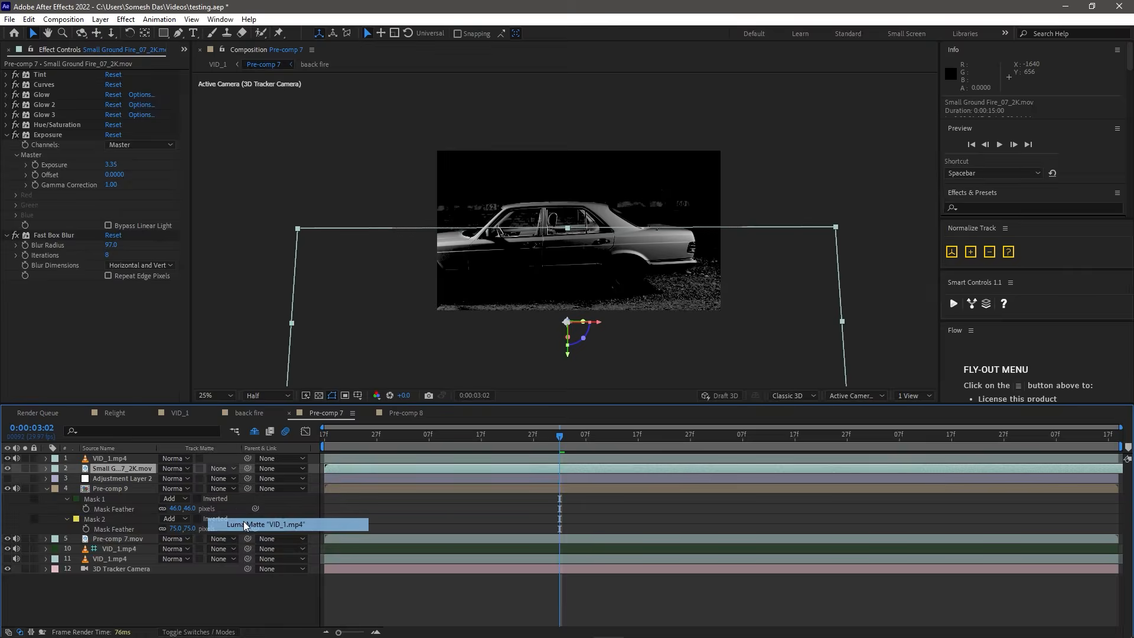
pyautogui.click(235, 524)
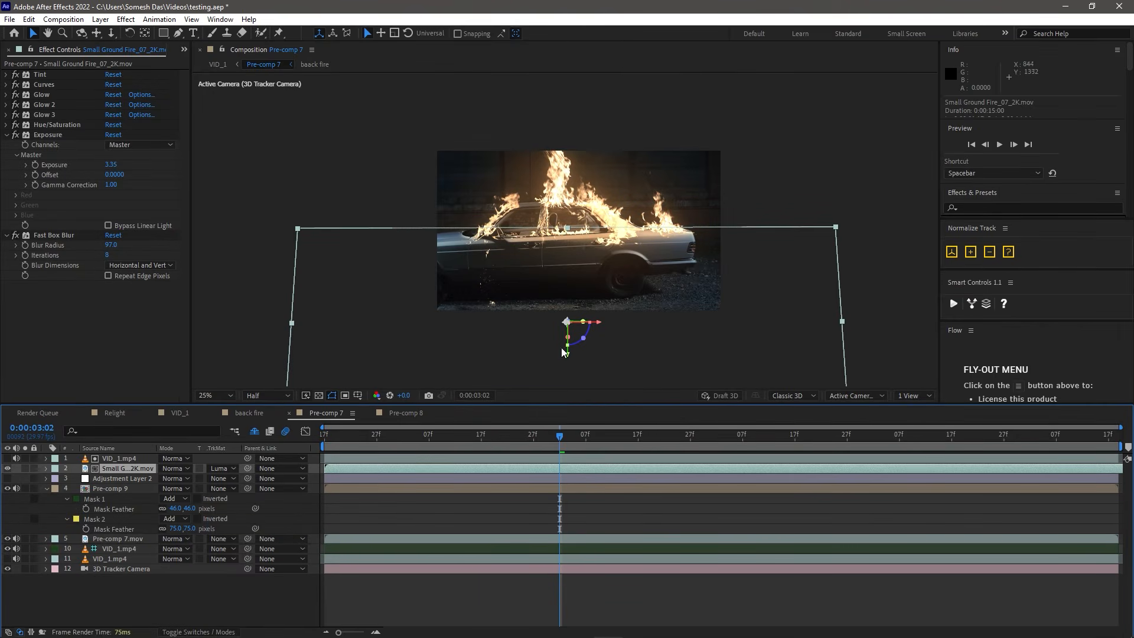
pyautogui.moveTo(566, 322); pyautogui.dragTo(567, 356)
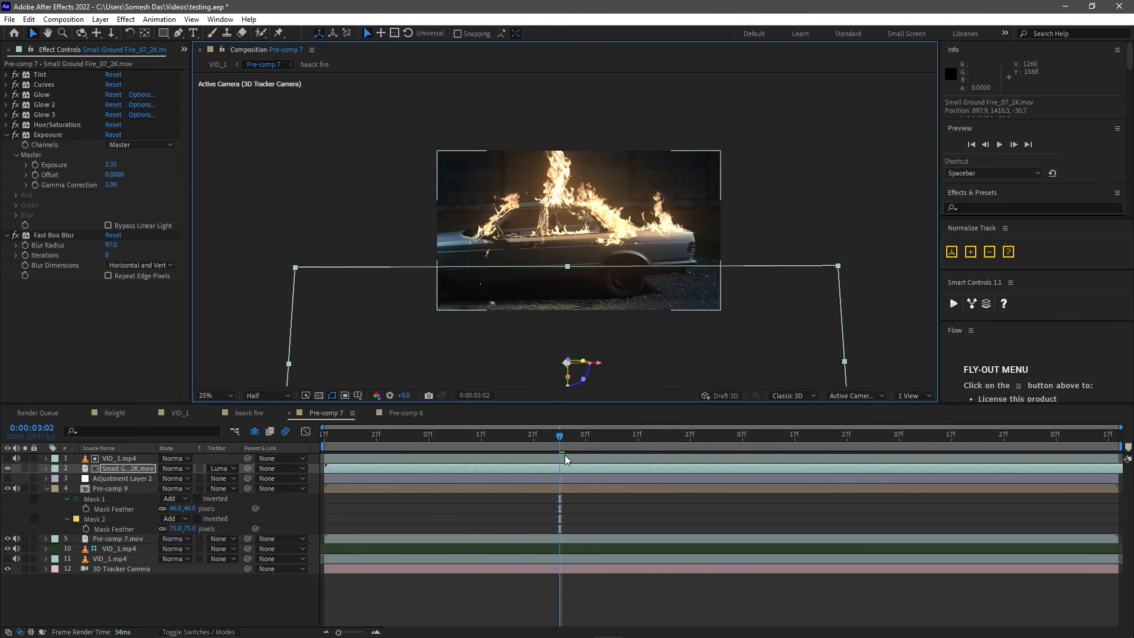
# Step: Play the shot from 0:00:01:27 to examine the fire light on the car
pyautogui.moveTo(560, 435); pyautogui.dragTo(379, 437)
pyautogui.press('space')
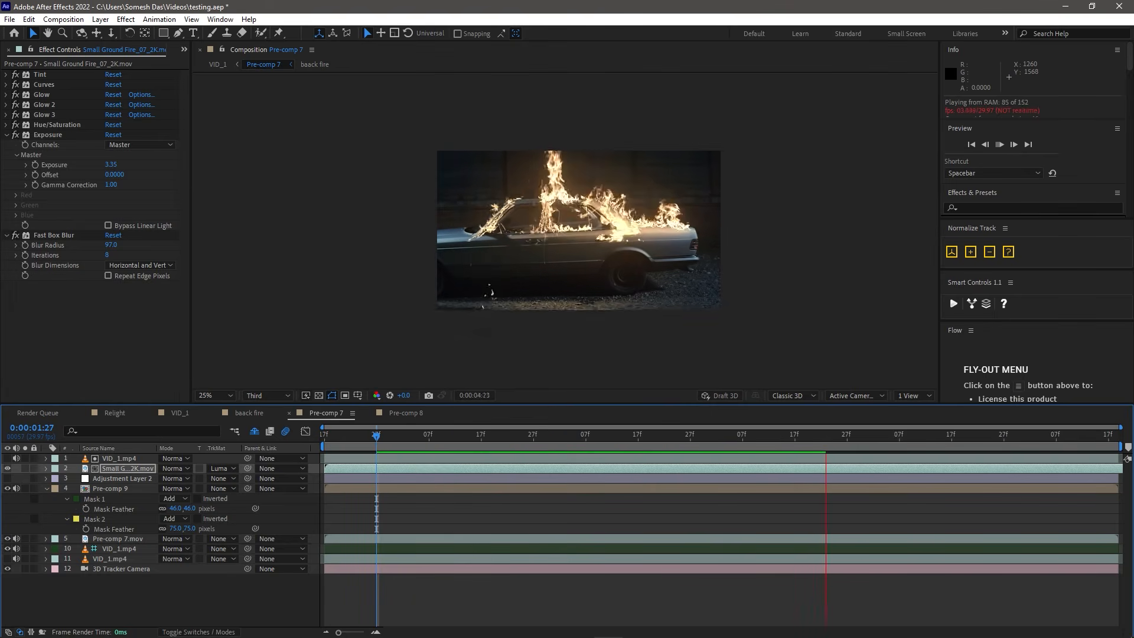
pyautogui.press('space')
# Step: Reposition the ground fire light against several frames, placing it at about 1010, 1317, -32 below the car
pyautogui.moveTo(378, 437); pyautogui.dragTo(450, 438)
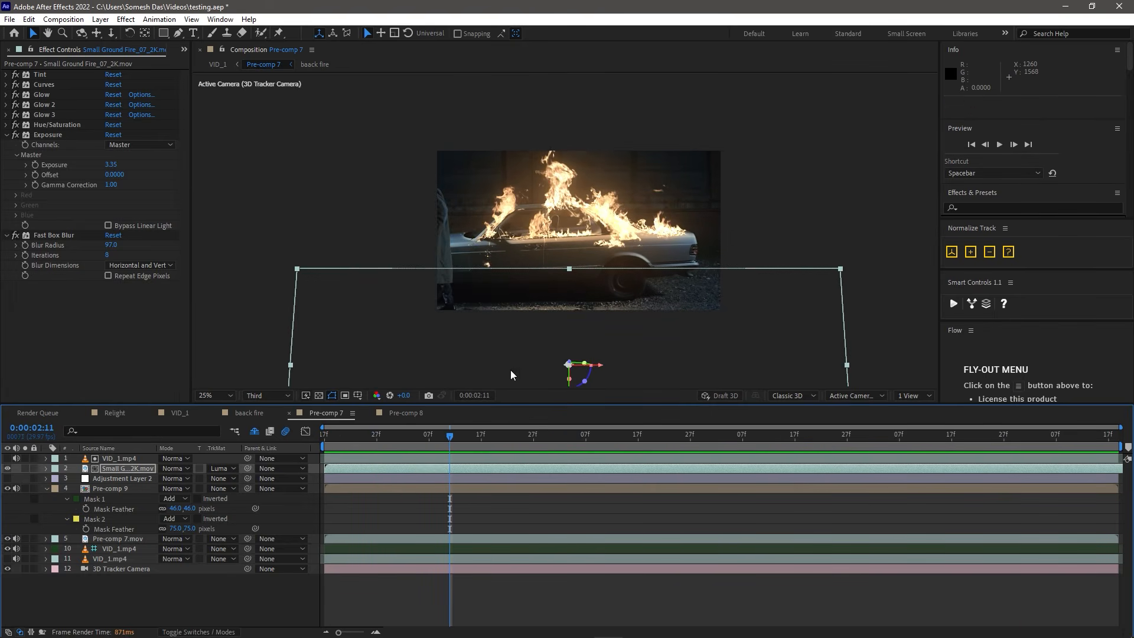
pyautogui.moveTo(588, 322); pyautogui.dragTo(465, 176)
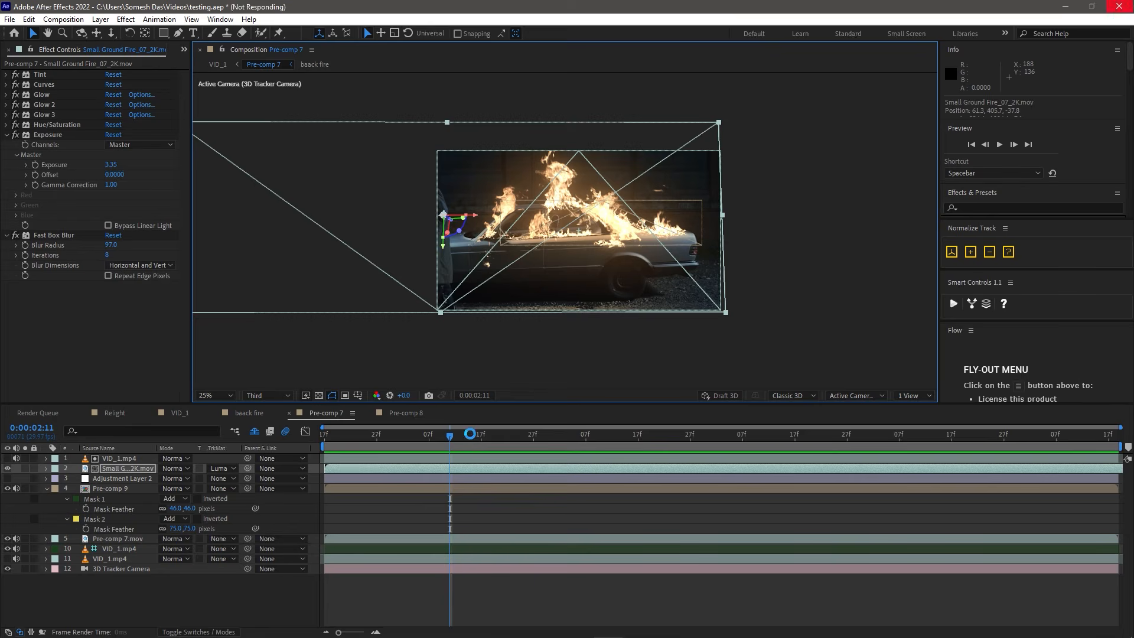
pyautogui.click(377, 438)
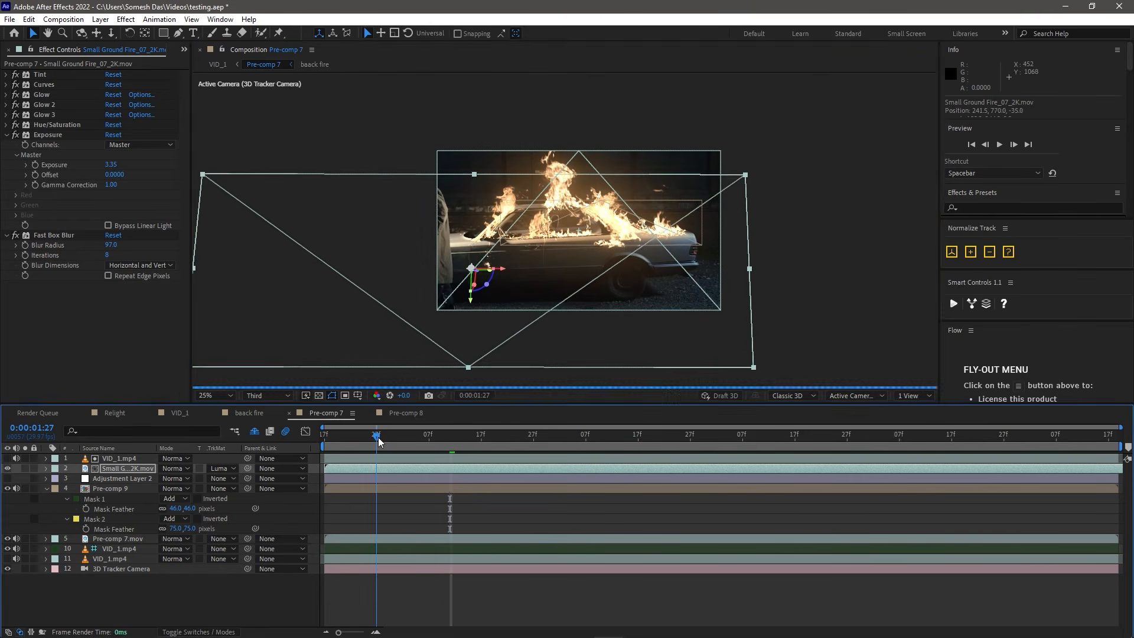
pyautogui.moveTo(497, 296)
pyautogui.mouseDown()
pyautogui.moveTo(516, 291)
pyautogui.moveTo(516, 313)
pyautogui.moveTo(516, 301)
pyautogui.mouseUp()
pyautogui.click(364, 438)
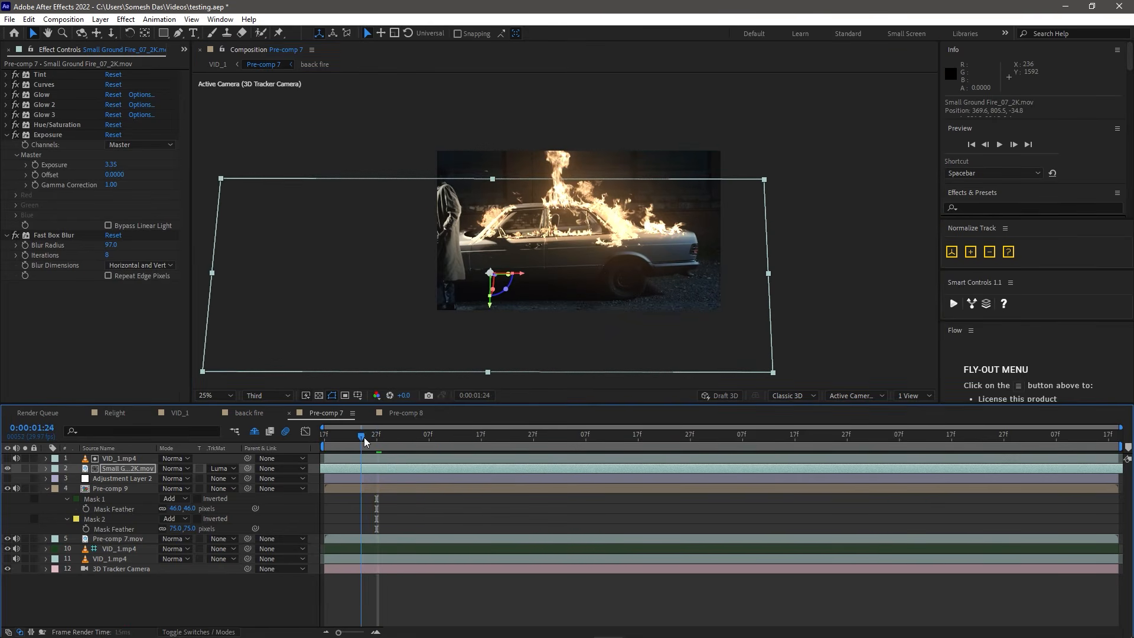
pyautogui.moveTo(364, 438); pyautogui.dragTo(393, 433)
pyautogui.moveTo(581, 261); pyautogui.dragTo(678, 335)
# Step: Compare the car at 0:00:01:29 with and without the ground fire light by toggling its layer's visibility
pyautogui.click(388, 438)
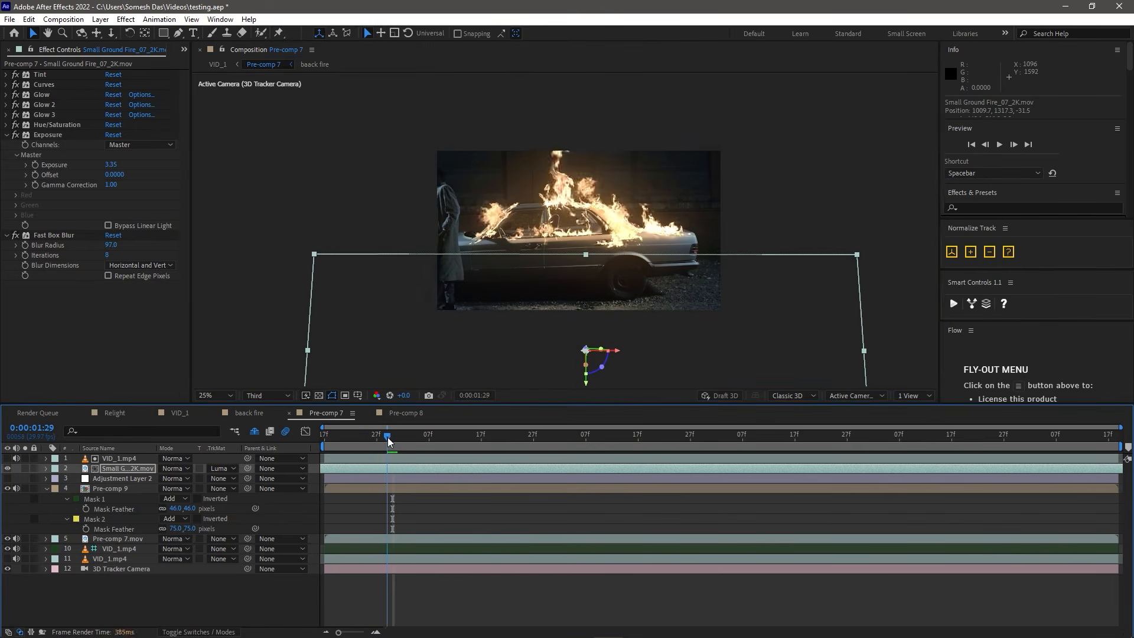
pyautogui.moveTo(395, 442); pyautogui.dragTo(388, 440)
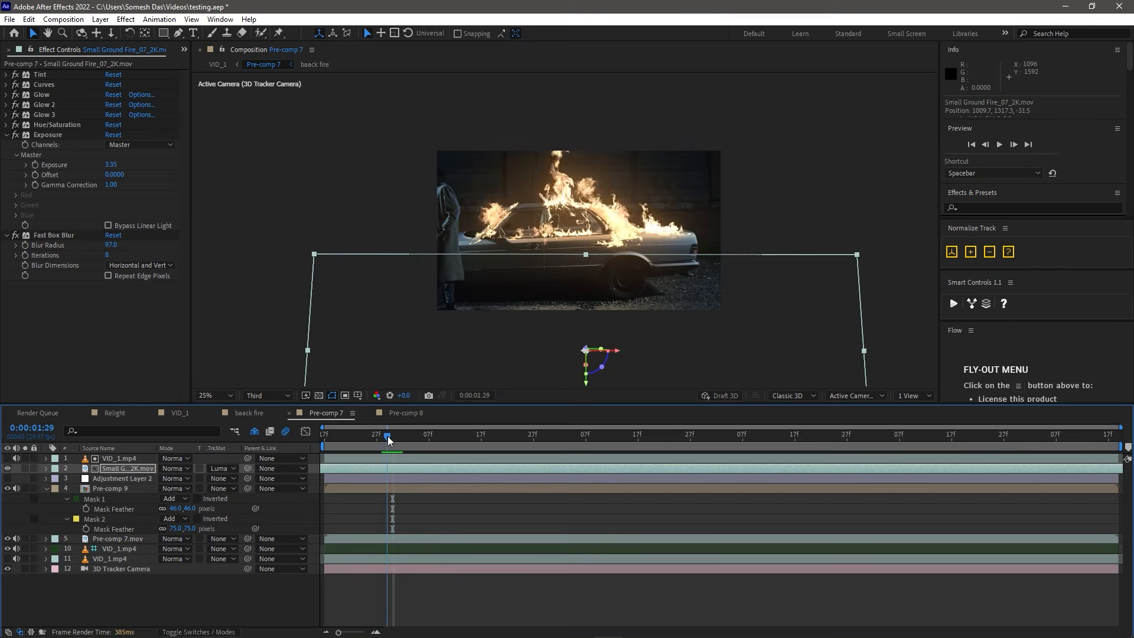
pyautogui.click(6, 468)
pyautogui.click(6, 469)
pyautogui.click(6, 468)
pyautogui.click(6, 469)
pyautogui.click(6, 468)
pyautogui.click(6, 469)
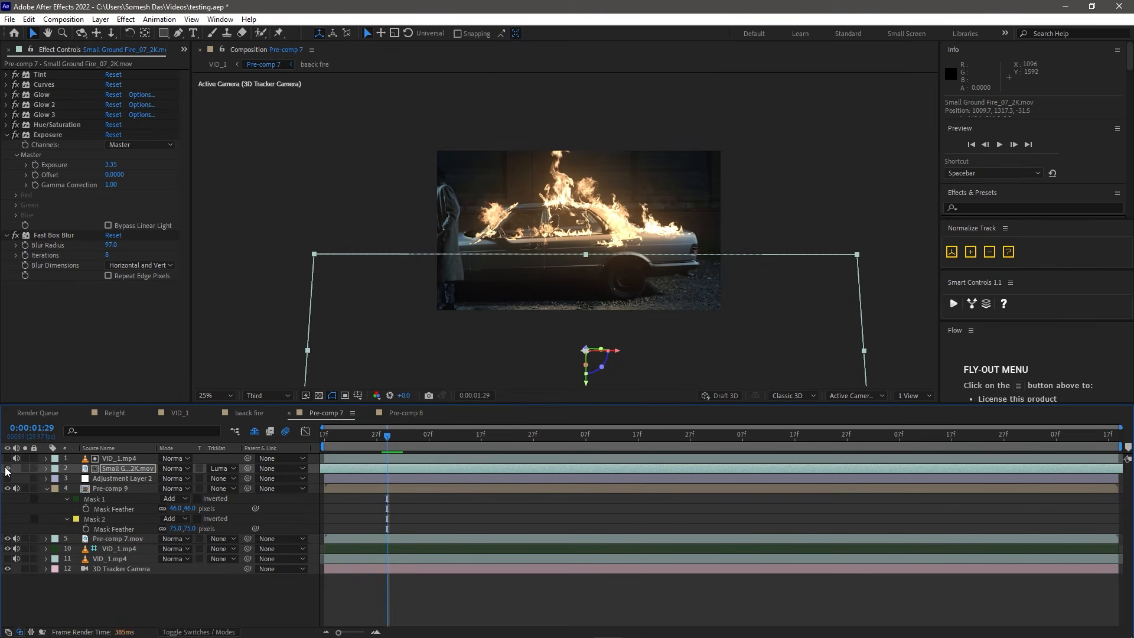
# Step: Compare the shot with and without Pre-comp 9 by toggling its layer's visibility
pyautogui.click(7, 489)
pyautogui.click(6, 489)
pyautogui.click(6, 489)
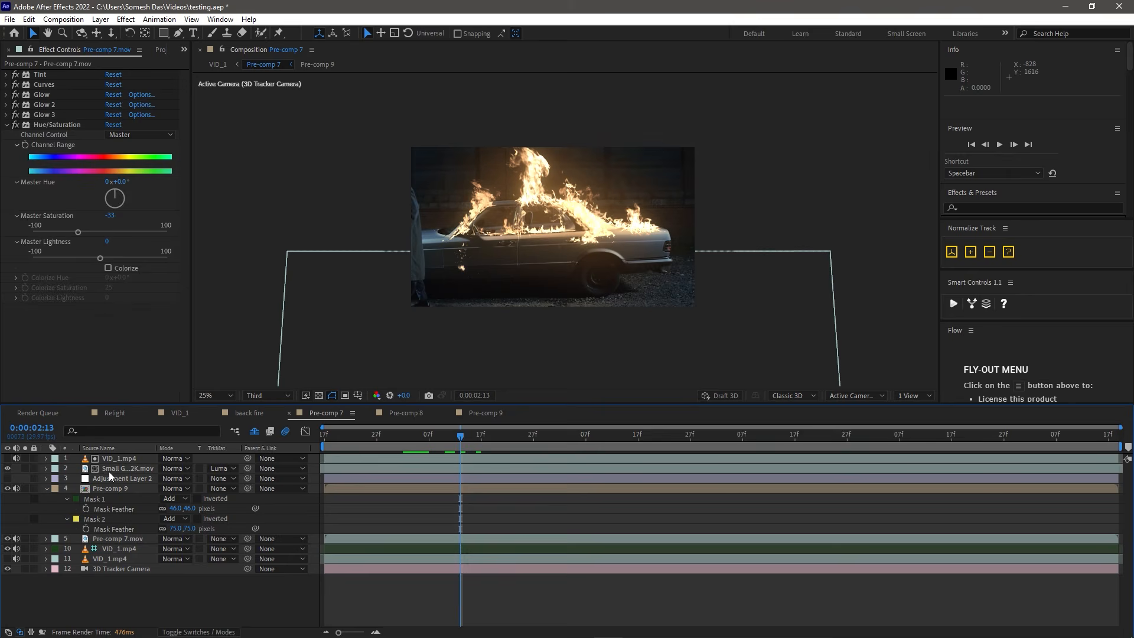
# Step: Compare the car at 0:00:02:13 with and without the Small Ground Fire and Pre-comp 9 layers by toggling both layers' visibility together
pyautogui.click(109, 470)
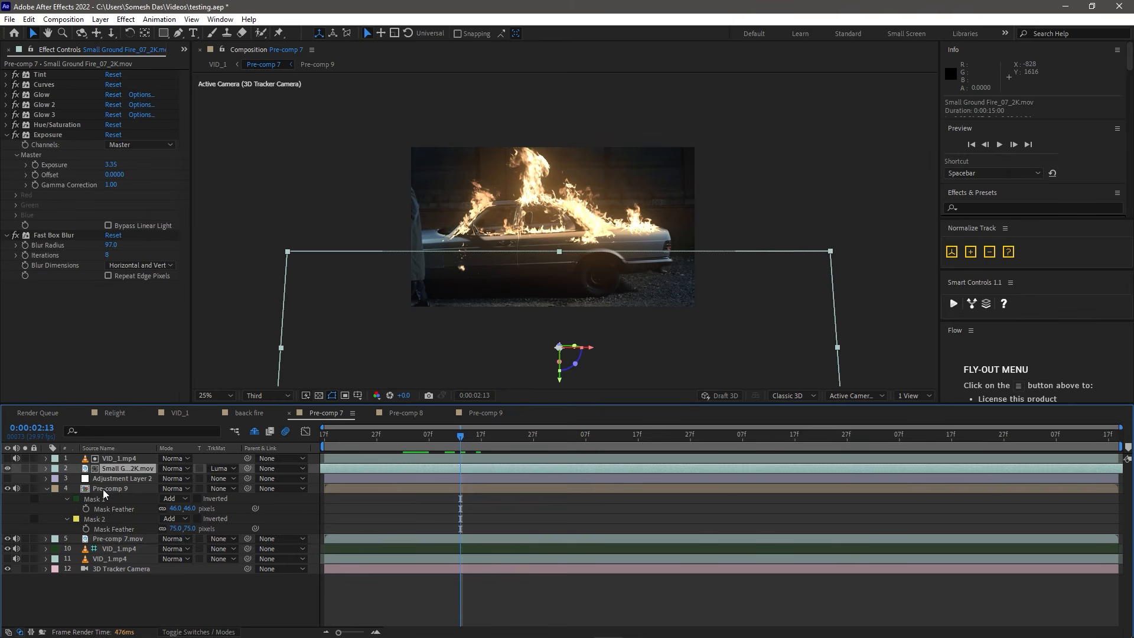
pyautogui.keyDown('ctrl'); pyautogui.click(106, 490); pyautogui.keyUp('ctrl')
pyautogui.click(8, 470)
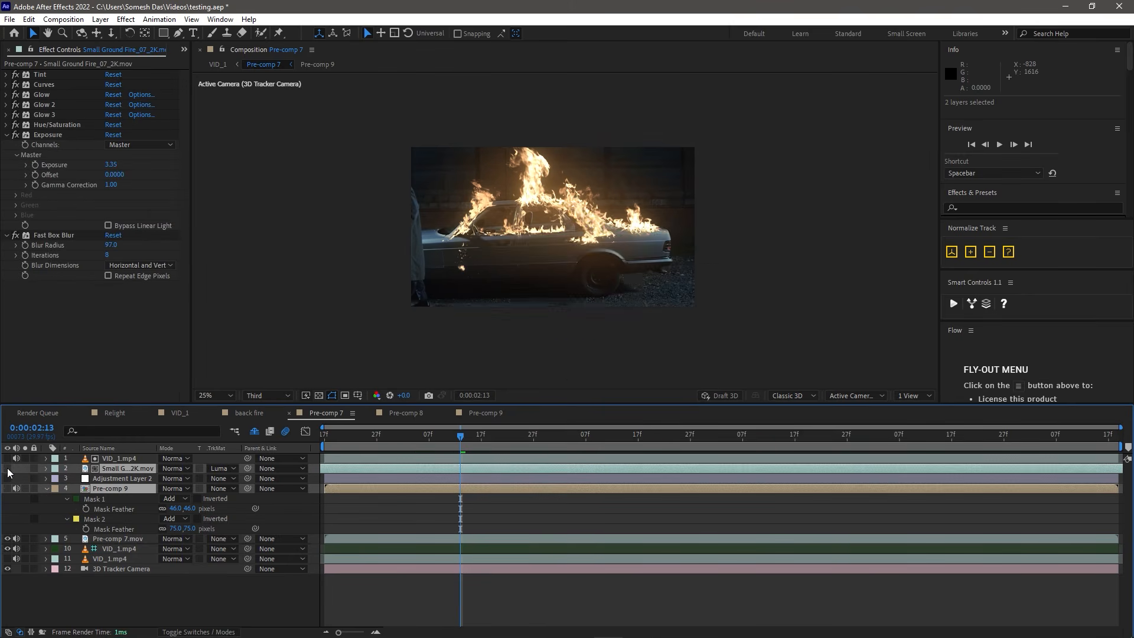
pyautogui.click(8, 469)
pyautogui.click(8, 469)
pyautogui.click(7, 469)
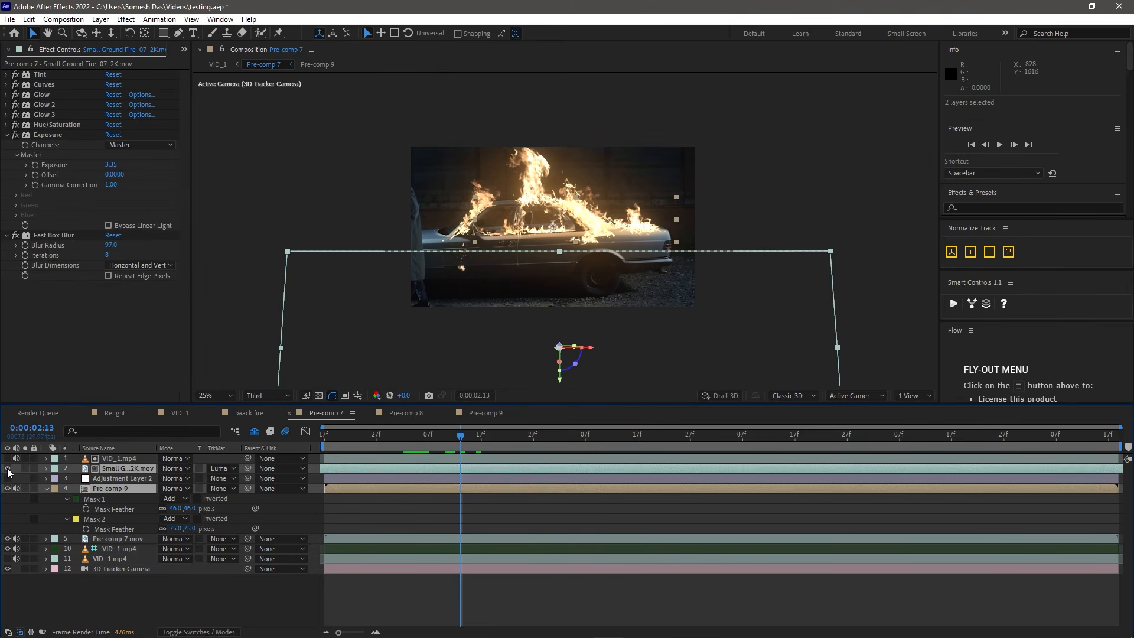
pyautogui.click(8, 470)
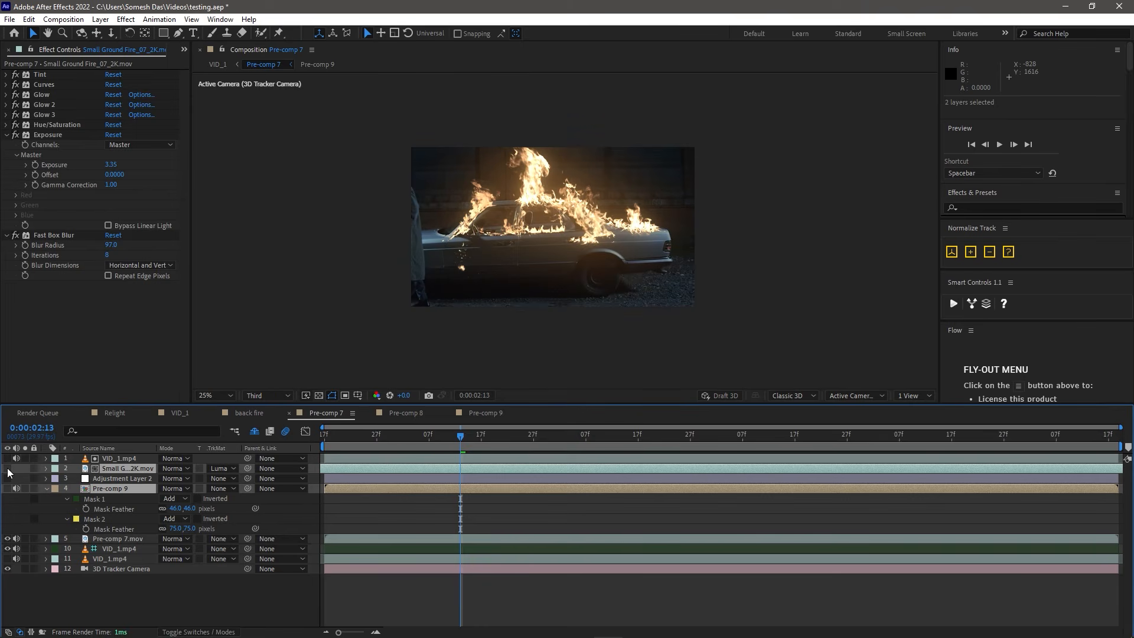
pyautogui.click(7, 470)
pyautogui.click(8, 468)
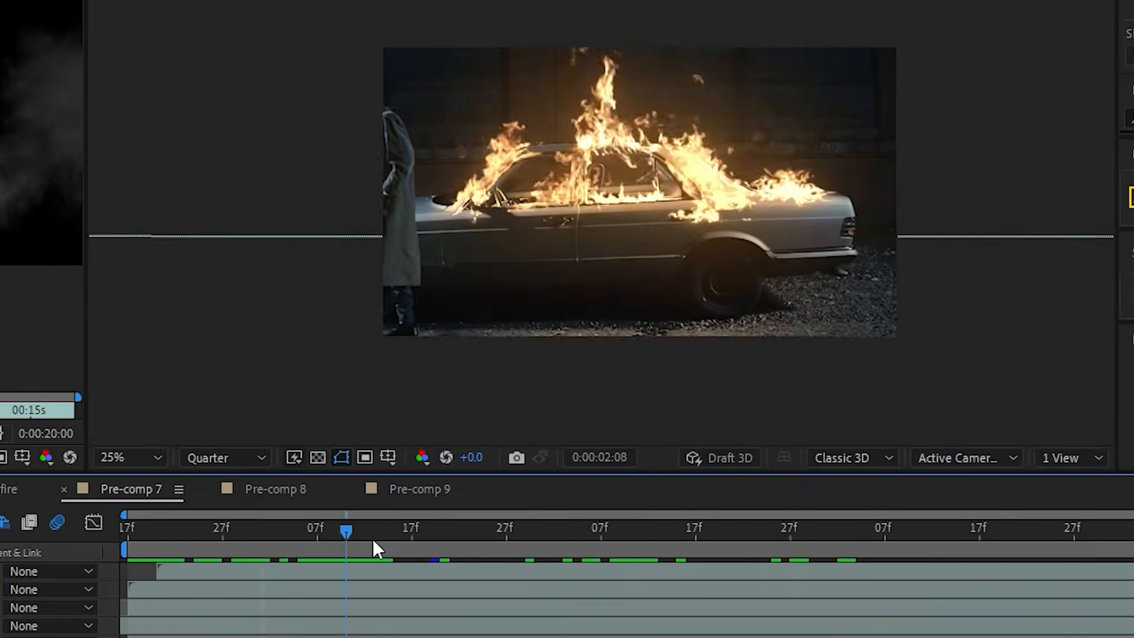
# Step: At 0:00:02:05, duplicate the Pre-comp 7.mov fire layer and apply Fast Box Blur to the upper copy
pyautogui.moveTo(801, 563); pyautogui.dragTo(296, 562)
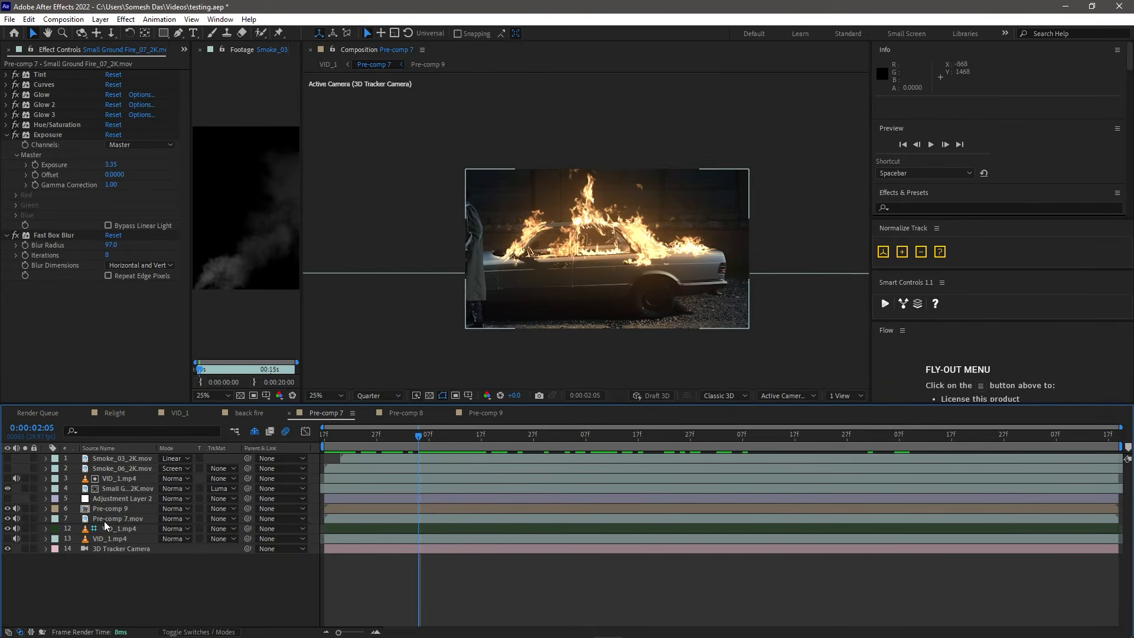
pyautogui.click(108, 519)
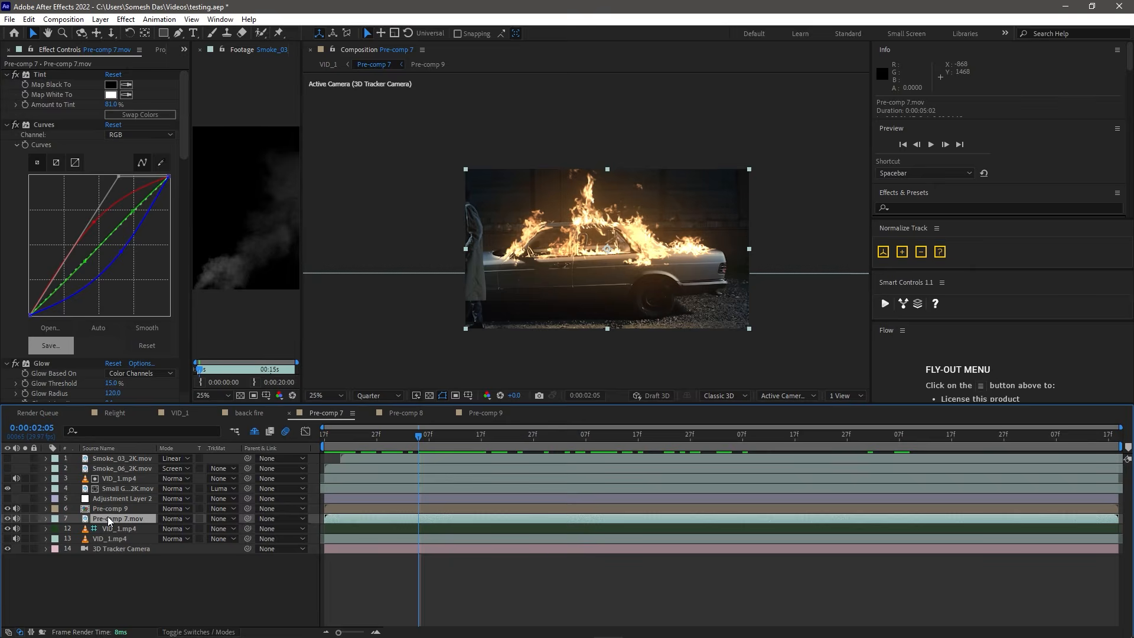
pyautogui.hotkey('ctrl', 'd')
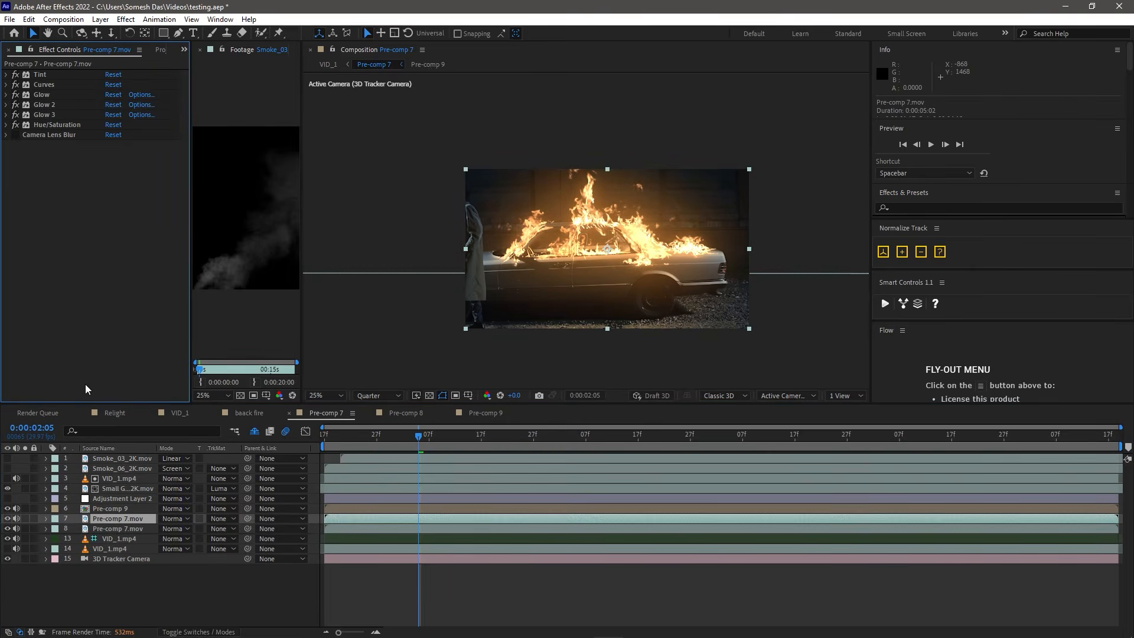
pyautogui.hotkey('ctrl', 'space')
pyautogui.write('fas')
pyautogui.click(78, 518)
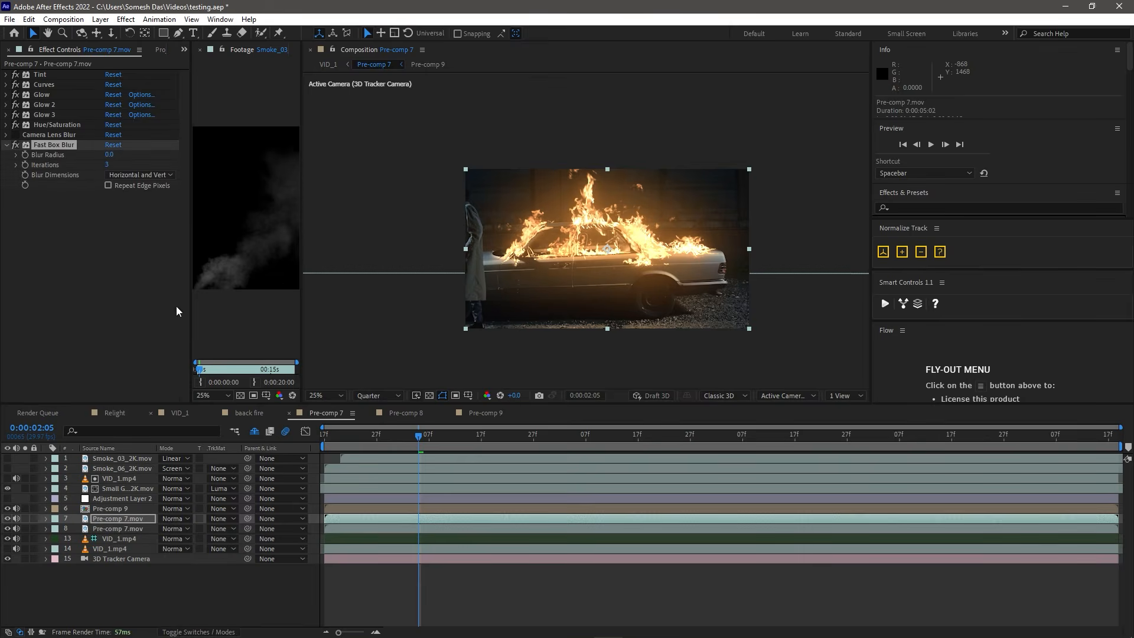
# Step: Set the copy's Fast Box Blur to radius 523 and 7 iterations, with Repeat Edge Pixels enabled
pyautogui.moveTo(109, 154); pyautogui.dragTo(442, 155)
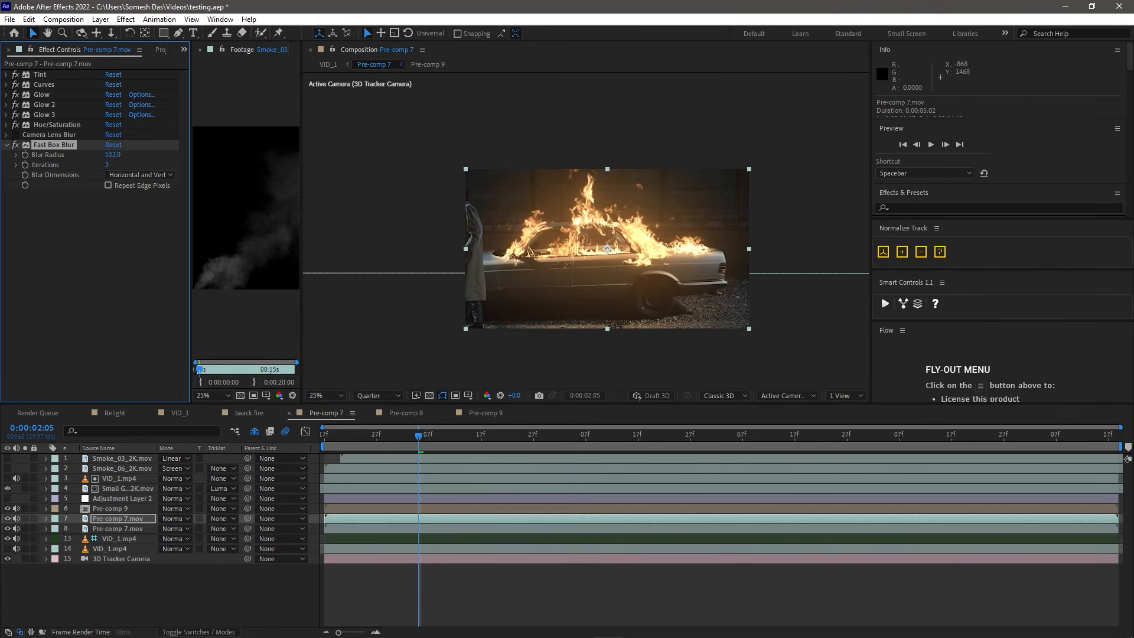
pyautogui.moveTo(107, 165); pyautogui.dragTo(113, 165)
pyautogui.click(108, 185)
# Step: Lower the Master Saturation of the blurred Pre-comp 7.mov copy's Hue/Saturation effect to -78
pyautogui.click(6, 125)
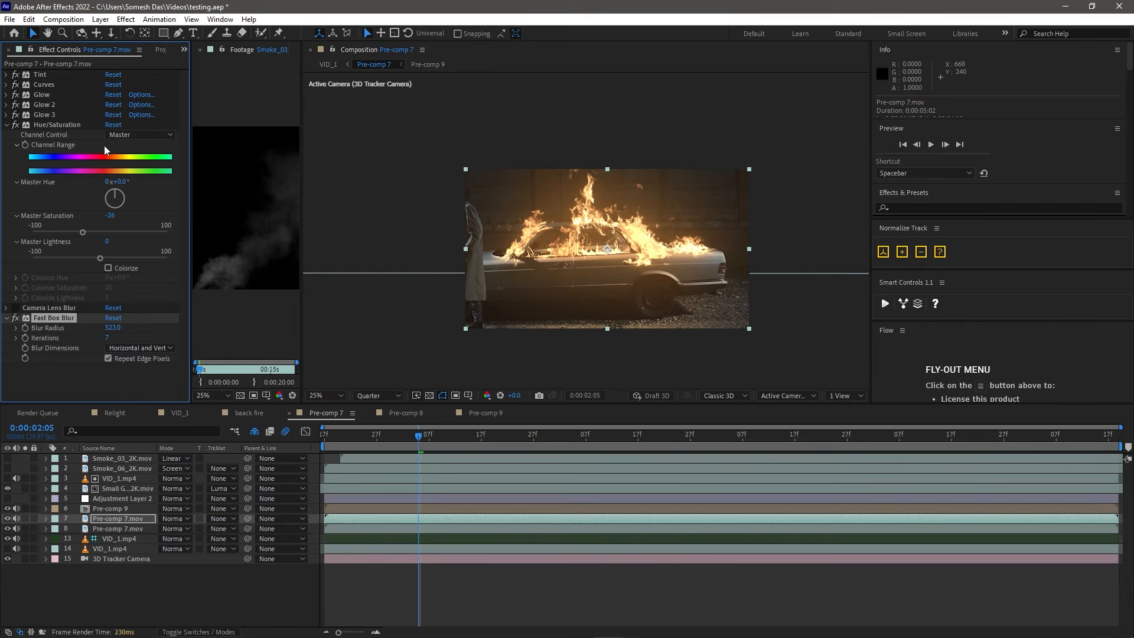
pyautogui.moveTo(87, 234); pyautogui.dragTo(48, 231)
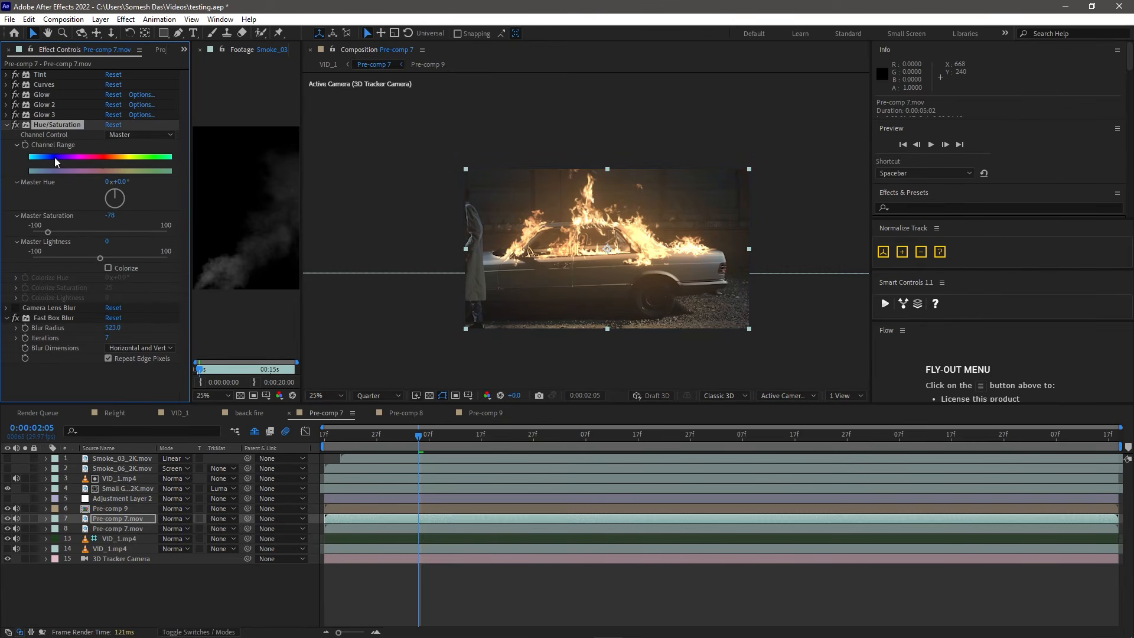
pyautogui.click(6, 124)
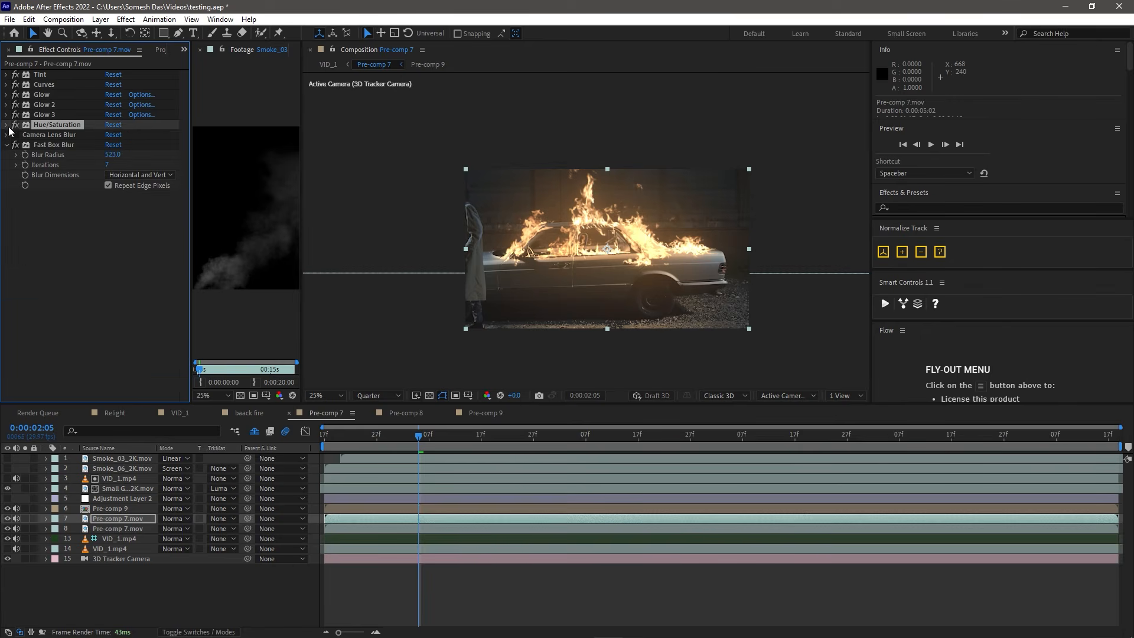
pyautogui.click(87, 266)
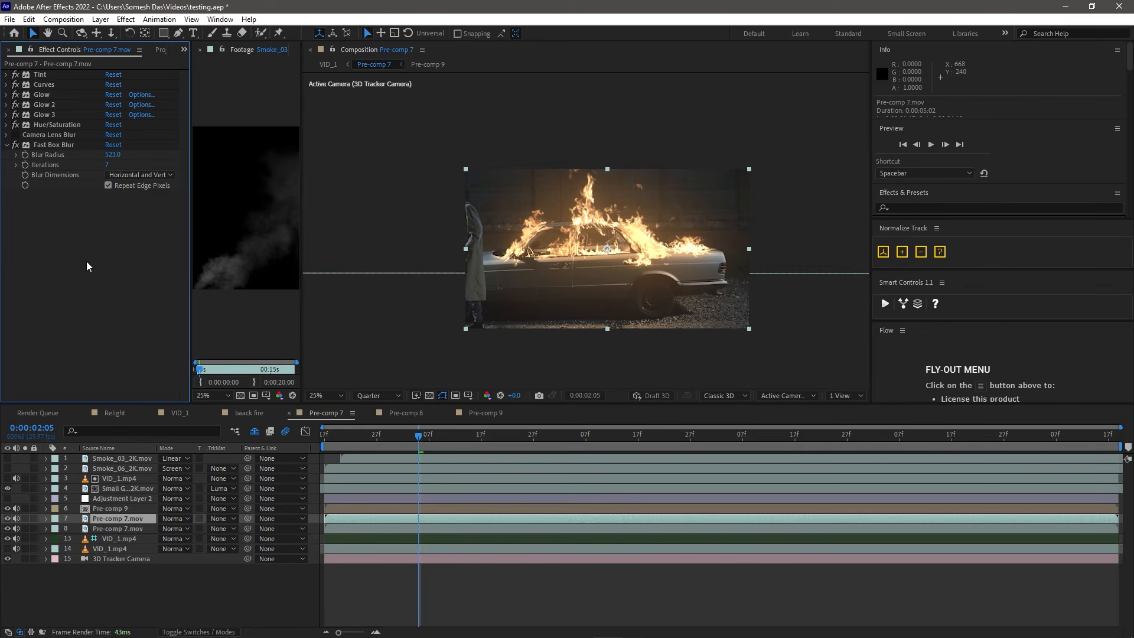
# Step: Reduce the opacity of the blurred Pre-comp 7.mov layer to 47%
pyautogui.click(94, 423)
pyautogui.press('t')
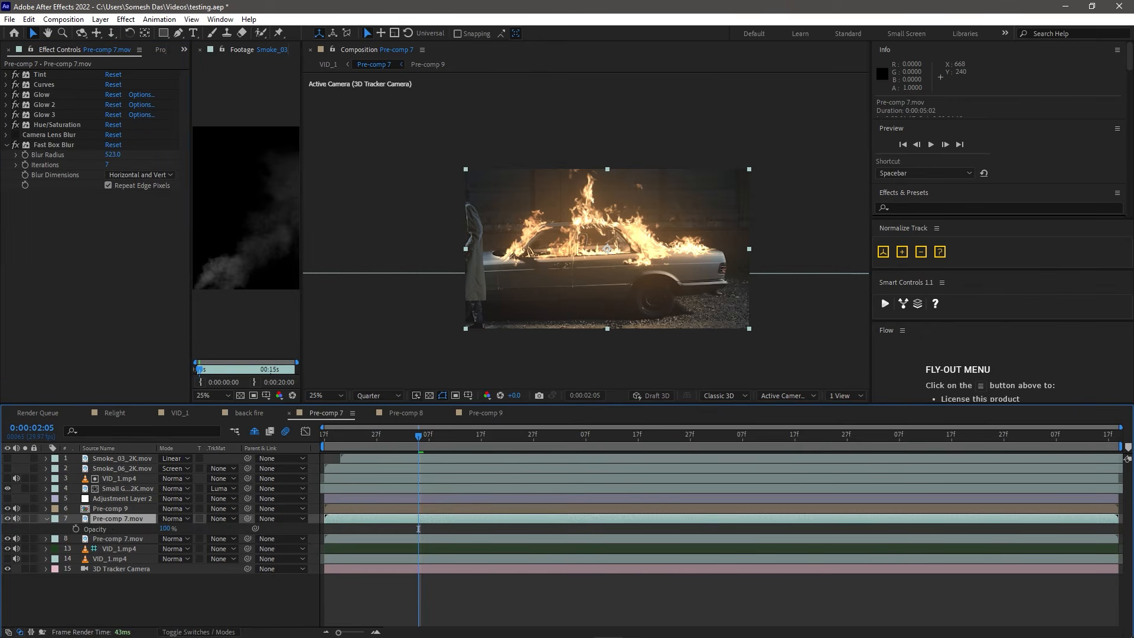
pyautogui.moveTo(162, 529); pyautogui.dragTo(138, 529)
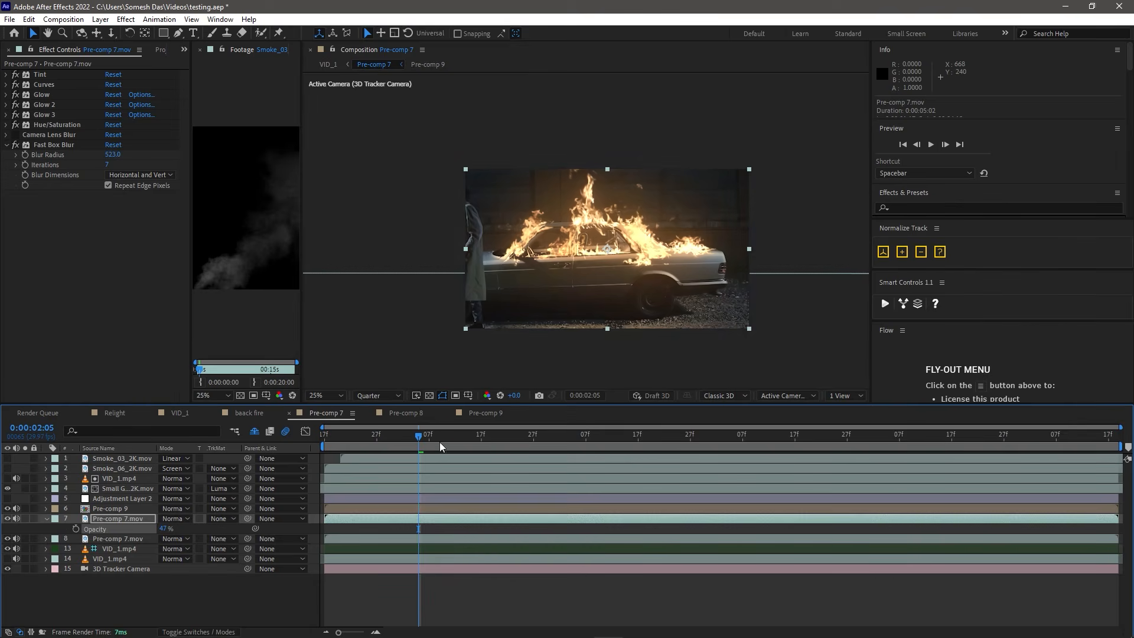
# Step: Compare the shot at 0:00:02:27 with and without the blurred fire glow by toggling its layer's visibility
pyautogui.moveTo(432, 438); pyautogui.dragTo(533, 436)
pyautogui.click(200, 50)
pyautogui.click(7, 519)
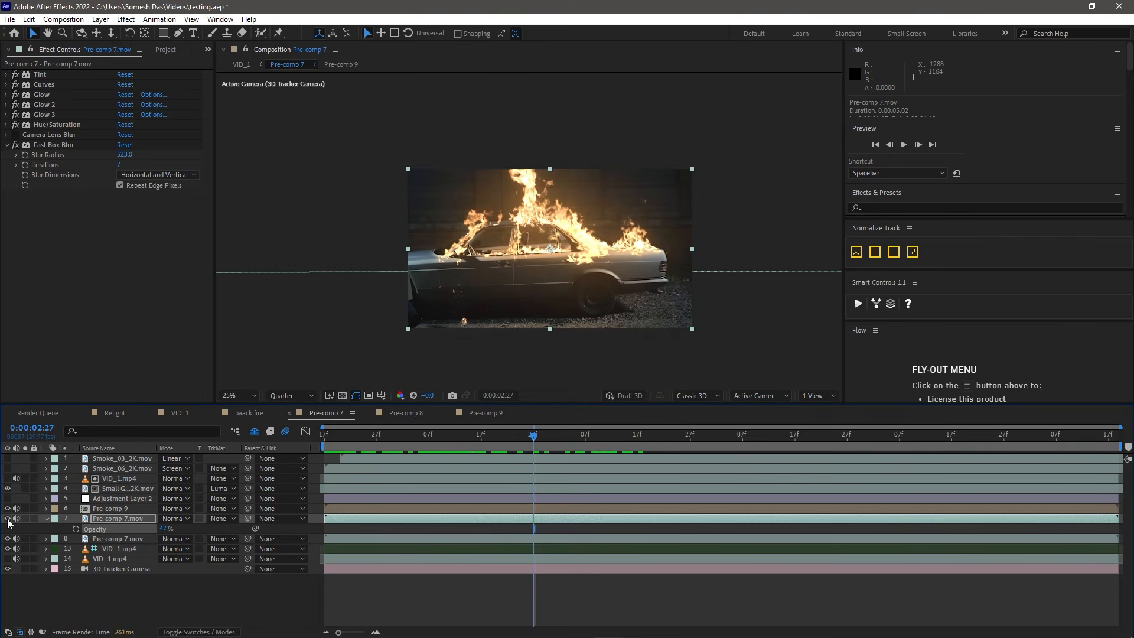
pyautogui.click(7, 520)
pyautogui.click(8, 520)
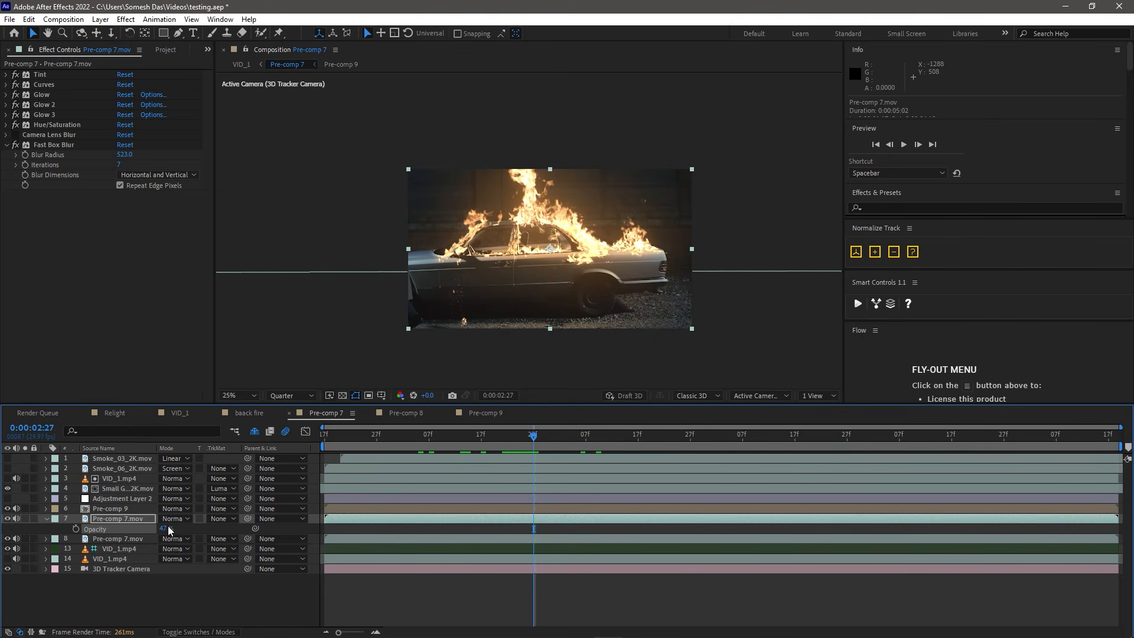
pyautogui.click(46, 519)
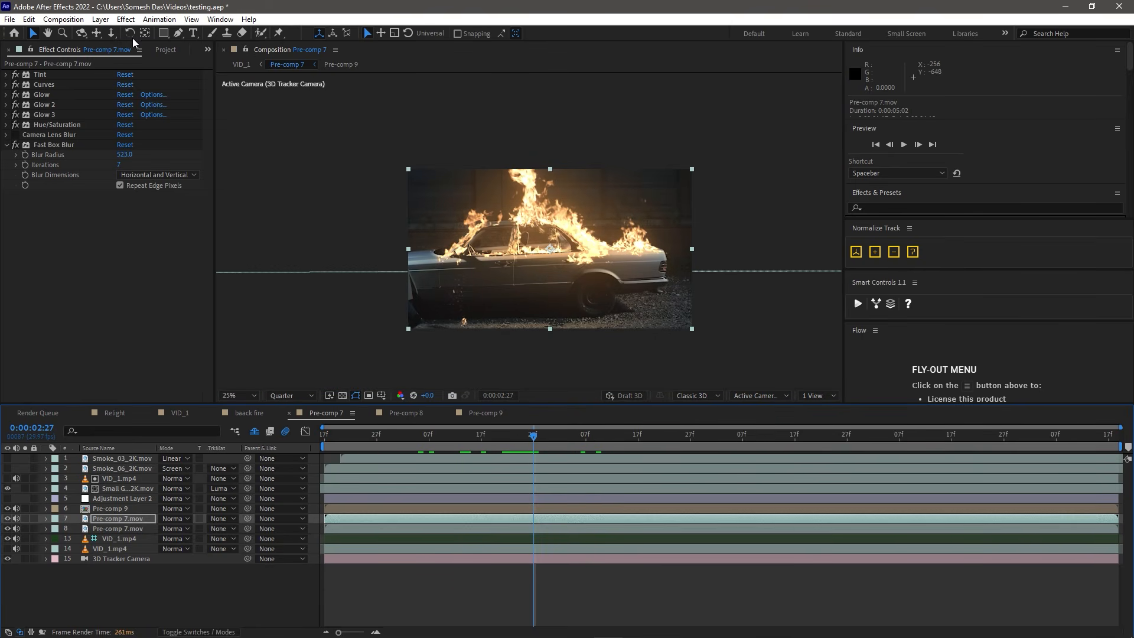
# Step: Preview Smoke_05_2K.mov from the VFXPro_Smoke Vol 1_2K folder in an enlarged footage view, scrubbing through the clip
pyautogui.click(161, 49)
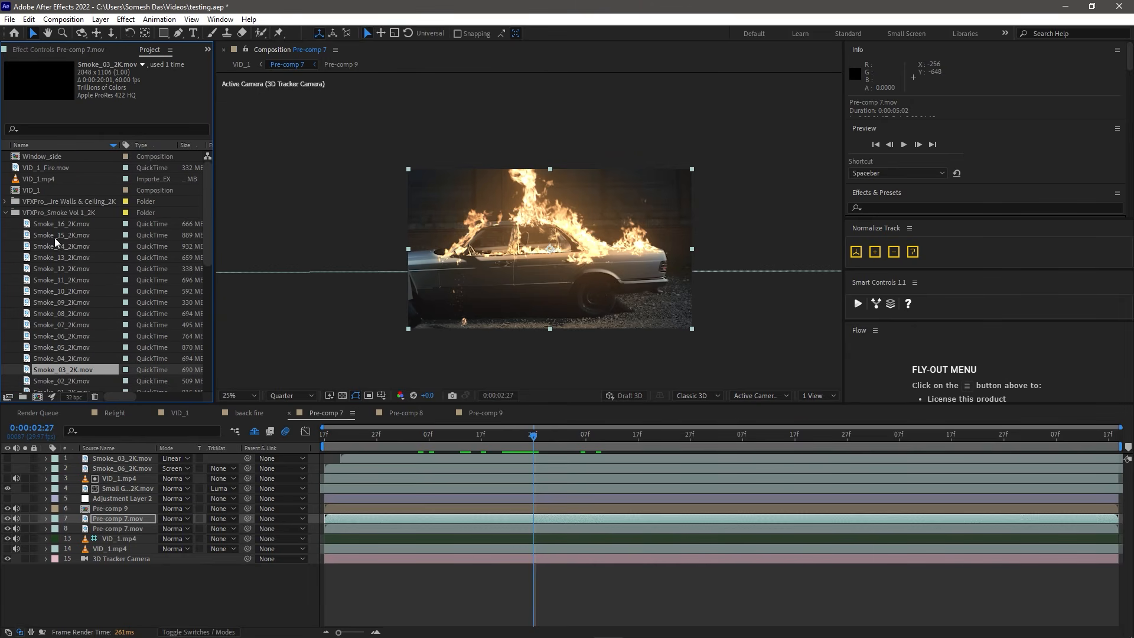
pyautogui.click(89, 214)
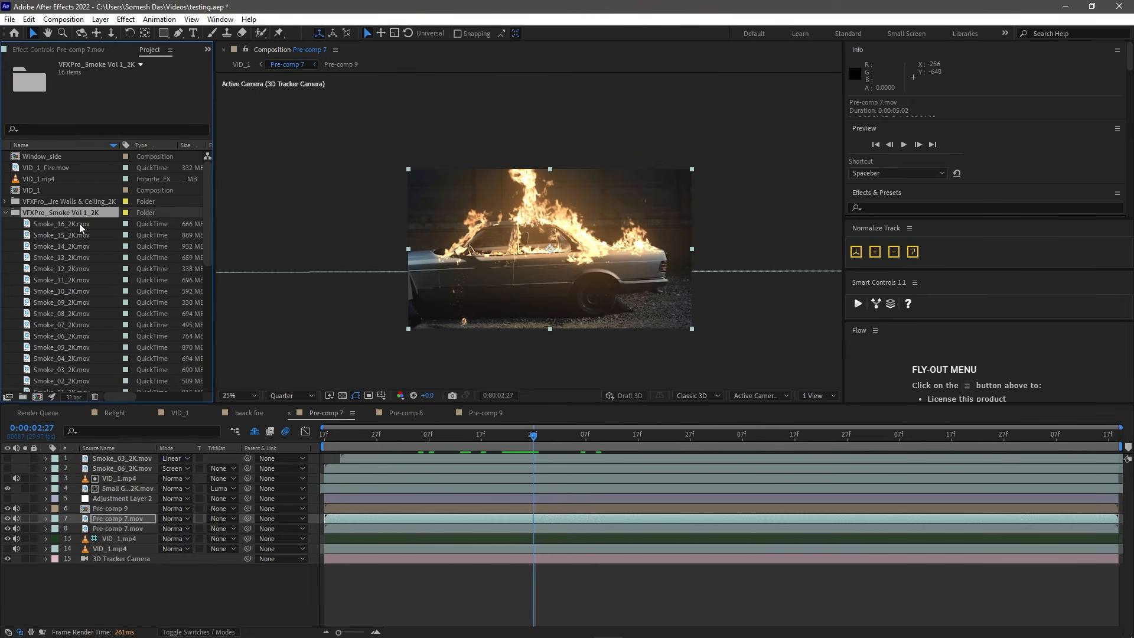
pyautogui.scroll(-1, 81, 228)
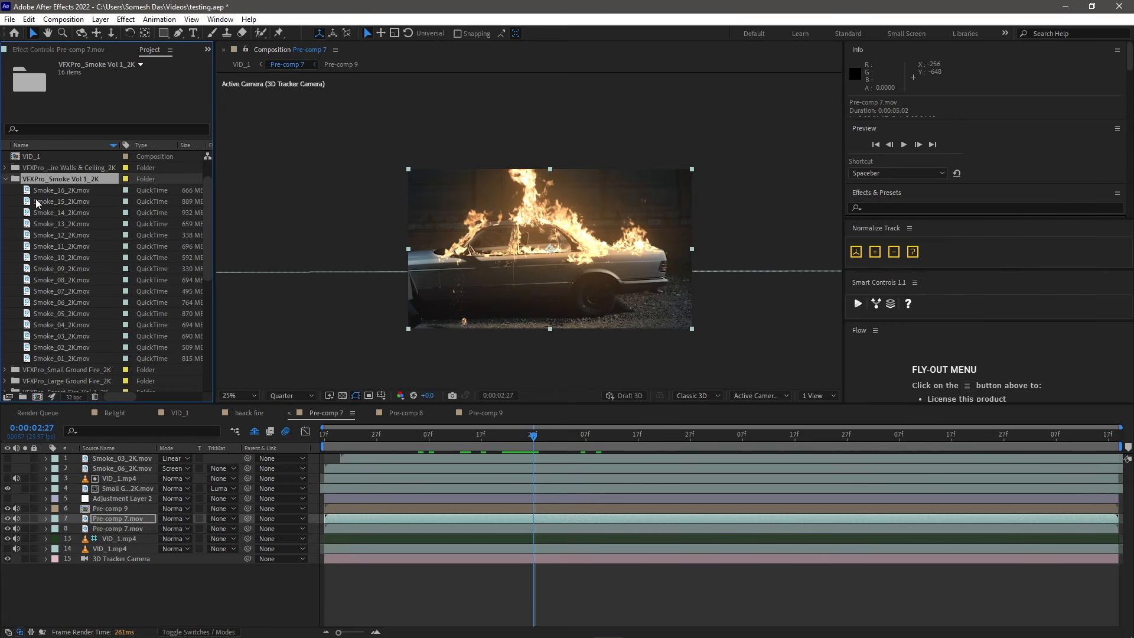
pyautogui.doubleClick(52, 314)
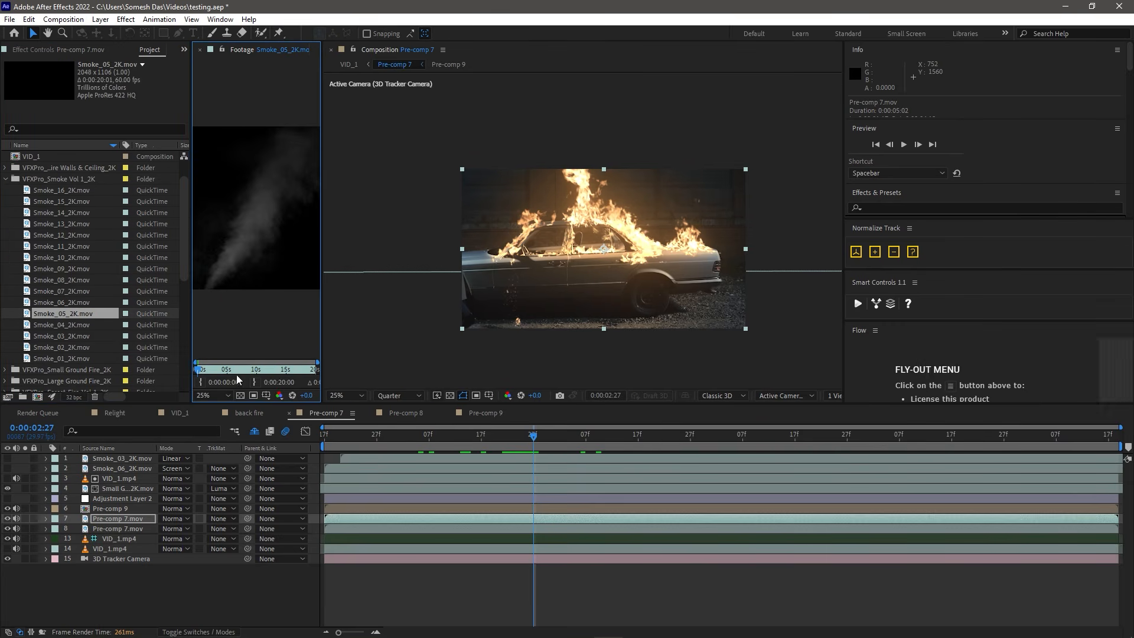
pyautogui.moveTo(225, 372); pyautogui.dragTo(255, 370)
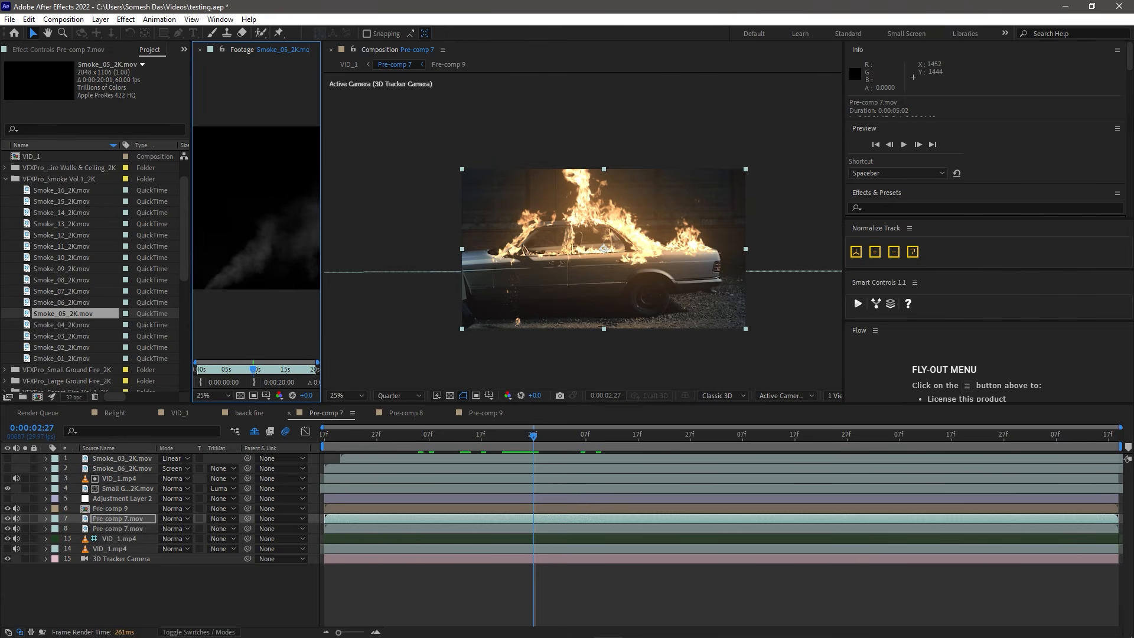
pyautogui.moveTo(321, 206); pyautogui.dragTo(471, 206)
# Step: Browse the other smoke clips and scrub through Smoke_06_2K.mov to examine its smoke
pyautogui.click(83, 285)
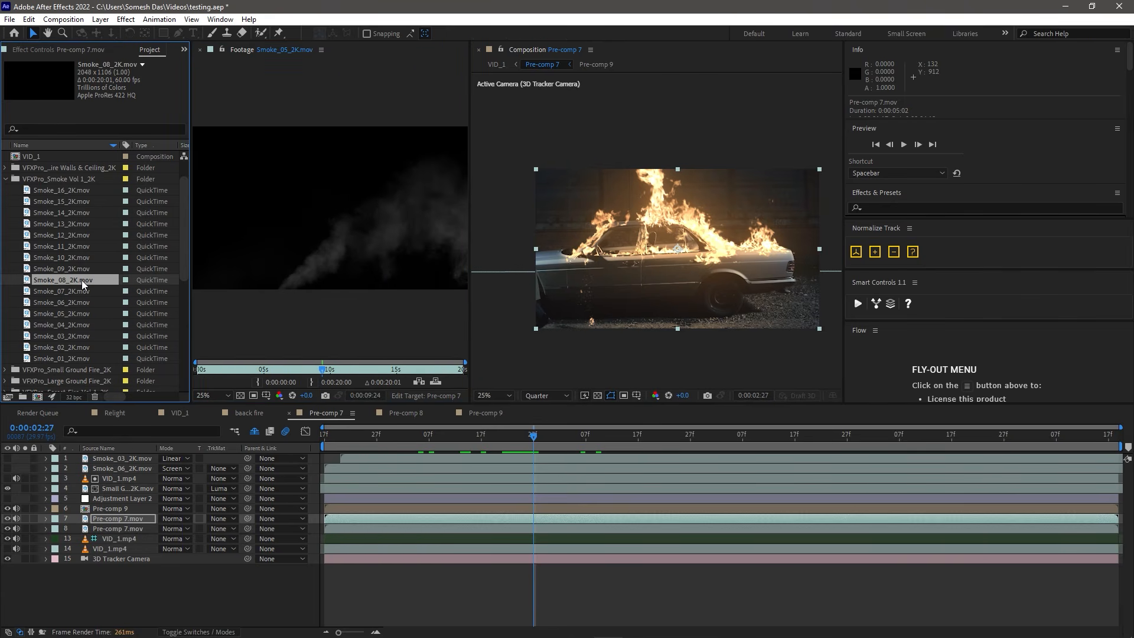
pyautogui.click(87, 259)
pyautogui.scroll(-1, 89, 248)
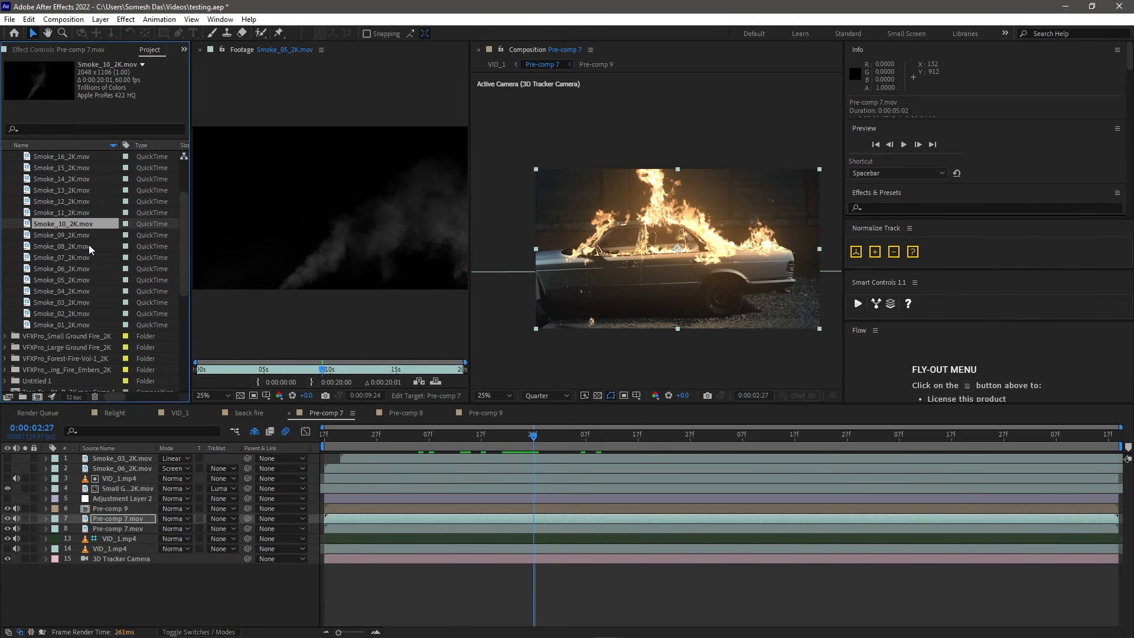
pyautogui.doubleClick(77, 270)
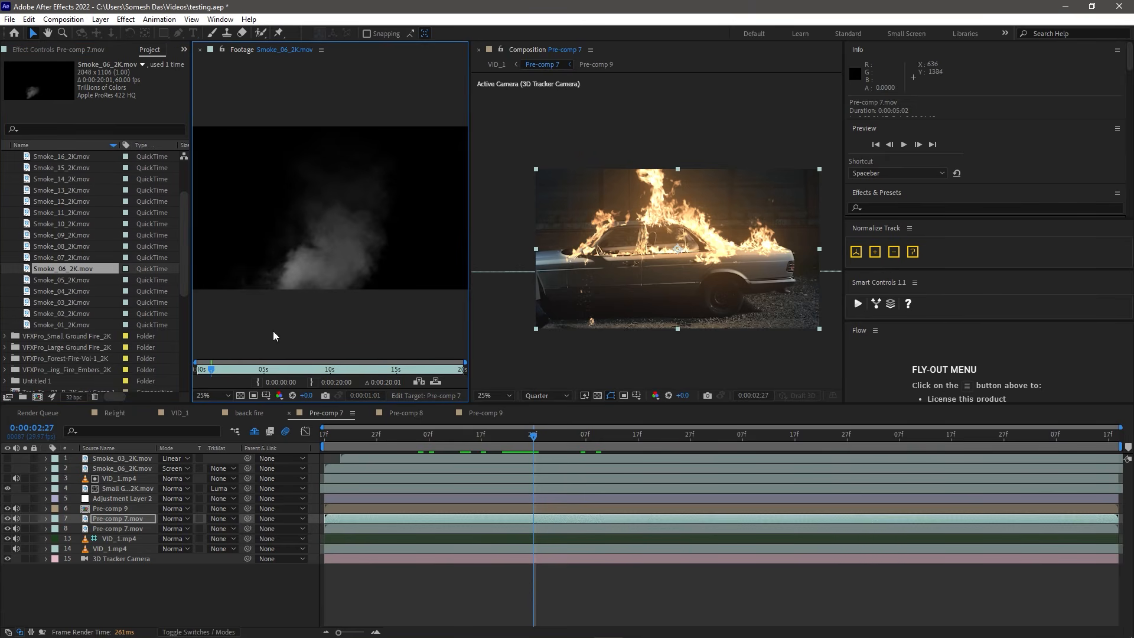
pyautogui.moveTo(233, 367); pyautogui.dragTo(308, 364)
# Step: Scrub through Smoke_03_2K.mov to examine its smoke and close the footage preview
pyautogui.doubleClick(71, 303)
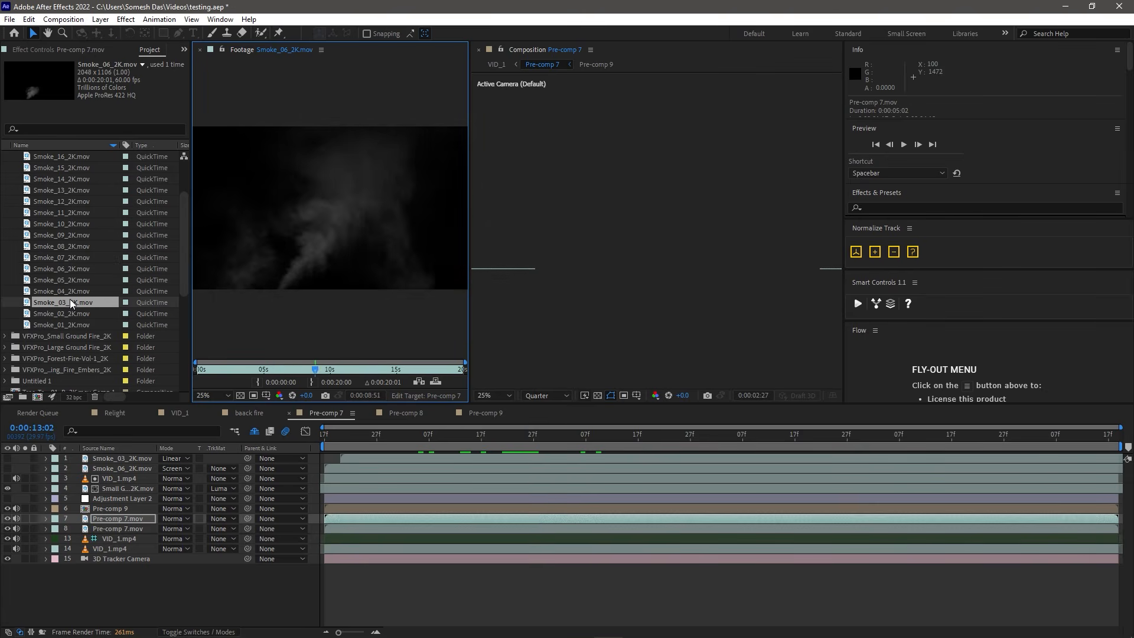
pyautogui.moveTo(222, 370); pyautogui.dragTo(323, 366)
pyautogui.click(200, 50)
# Step: Solo the Smoke_06_2K.mov layer and scrub to 0:00:05:13 to examine its masked smoke
pyautogui.click(455, 438)
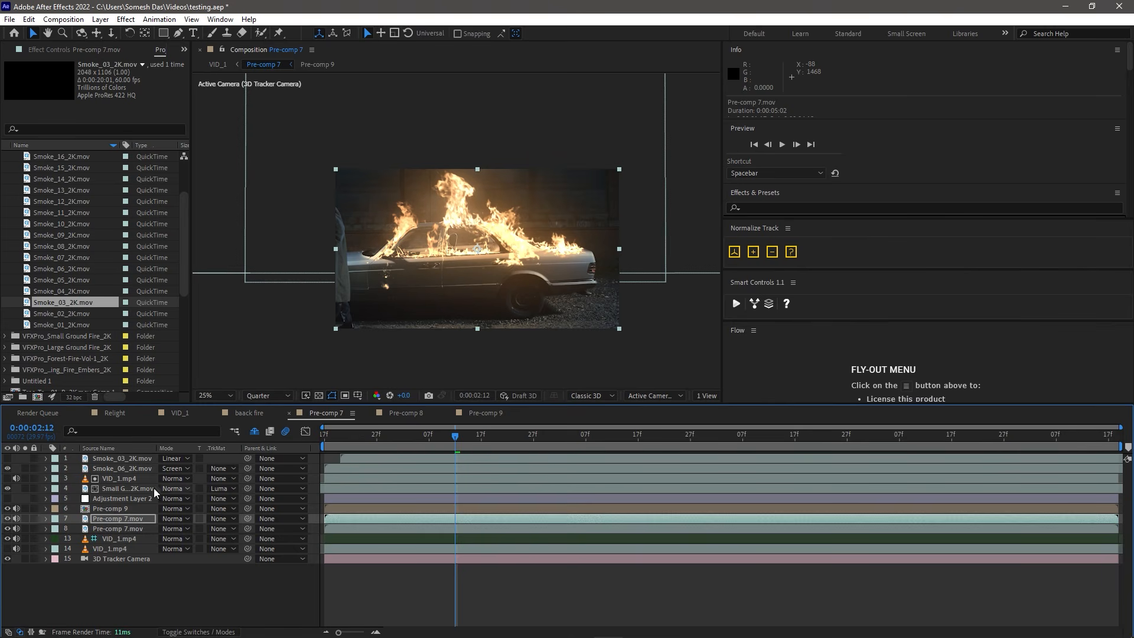
pyautogui.click(119, 468)
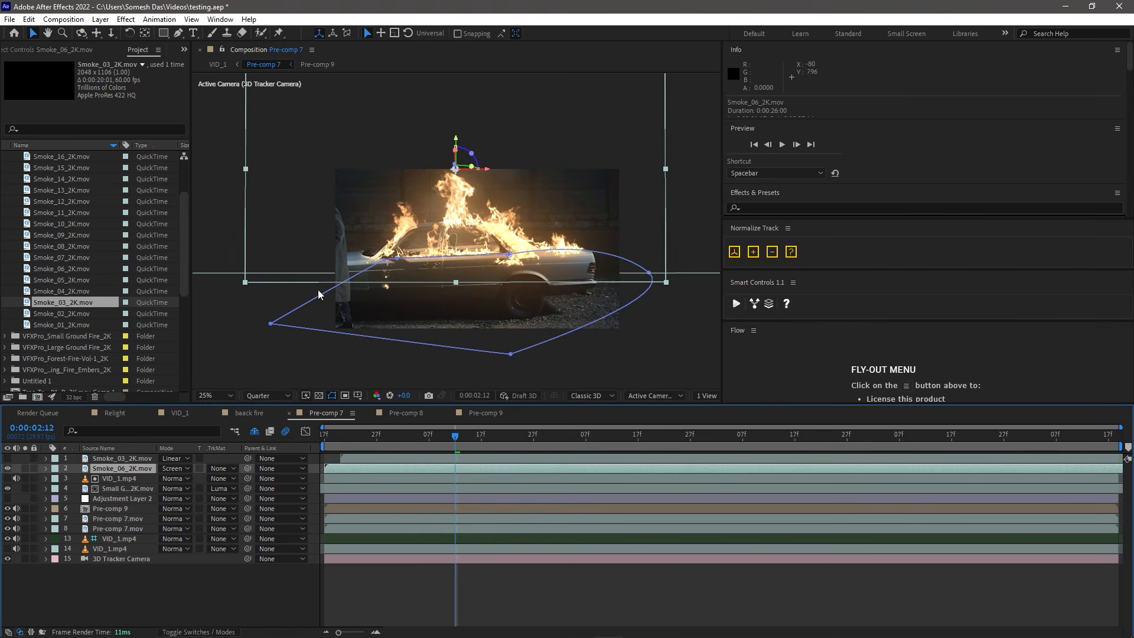
pyautogui.click(25, 468)
pyautogui.moveTo(428, 435); pyautogui.dragTo(930, 437)
# Step: Set the Tint effect's Map White To colour on Smoke_06_2K.mov to FFE5C5 and play back the full shot
pyautogui.click(200, 633)
pyautogui.click(31, 49)
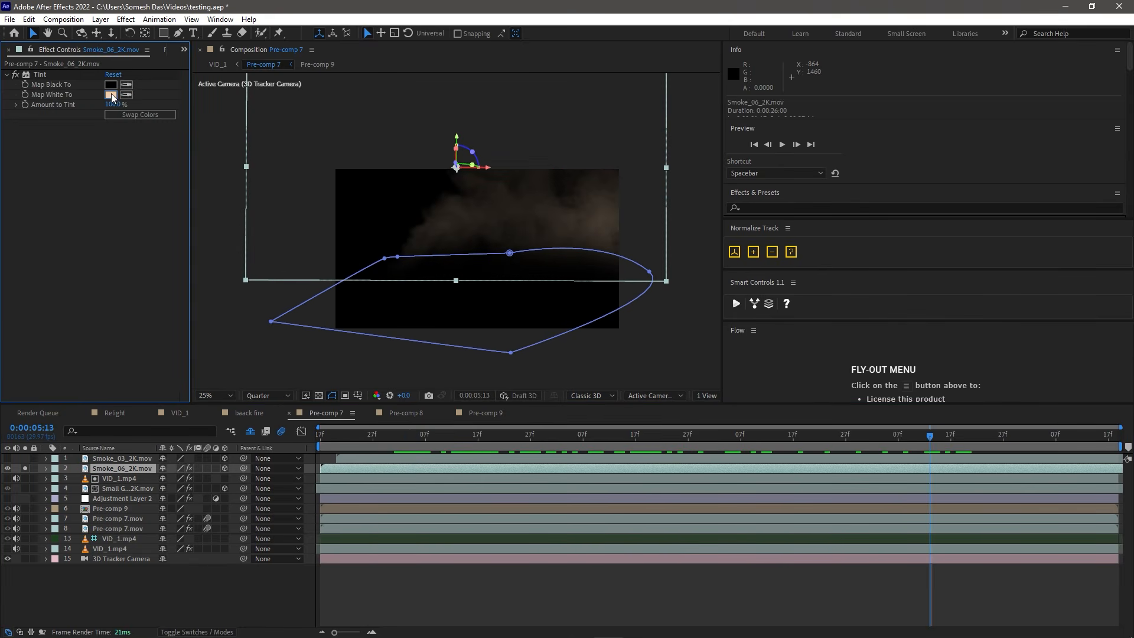
pyautogui.click(110, 95)
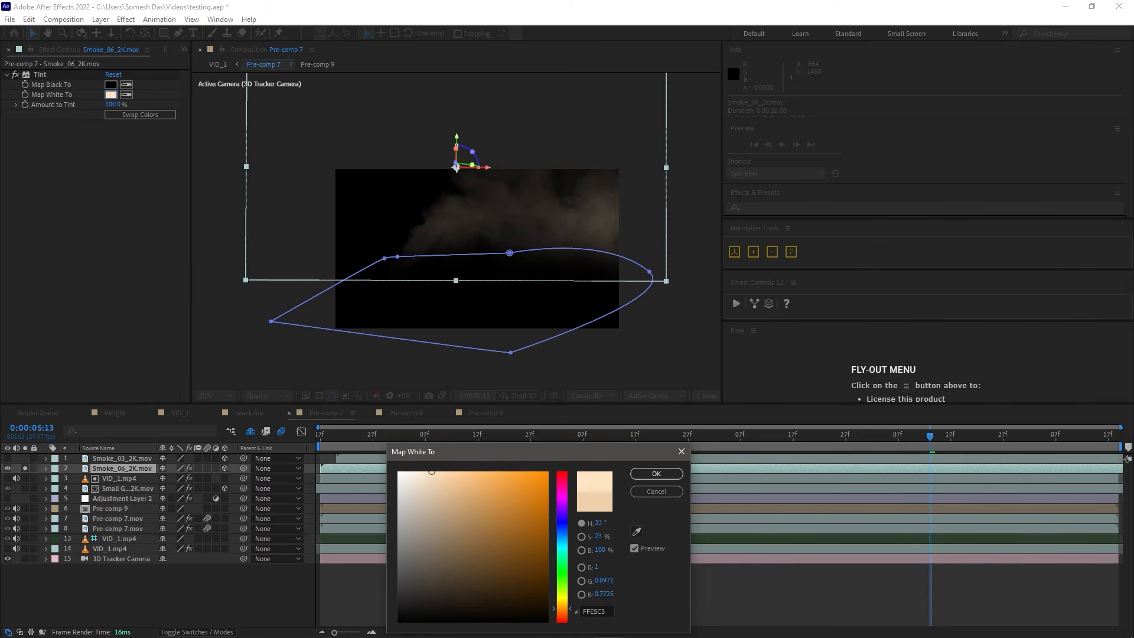
pyautogui.click(654, 473)
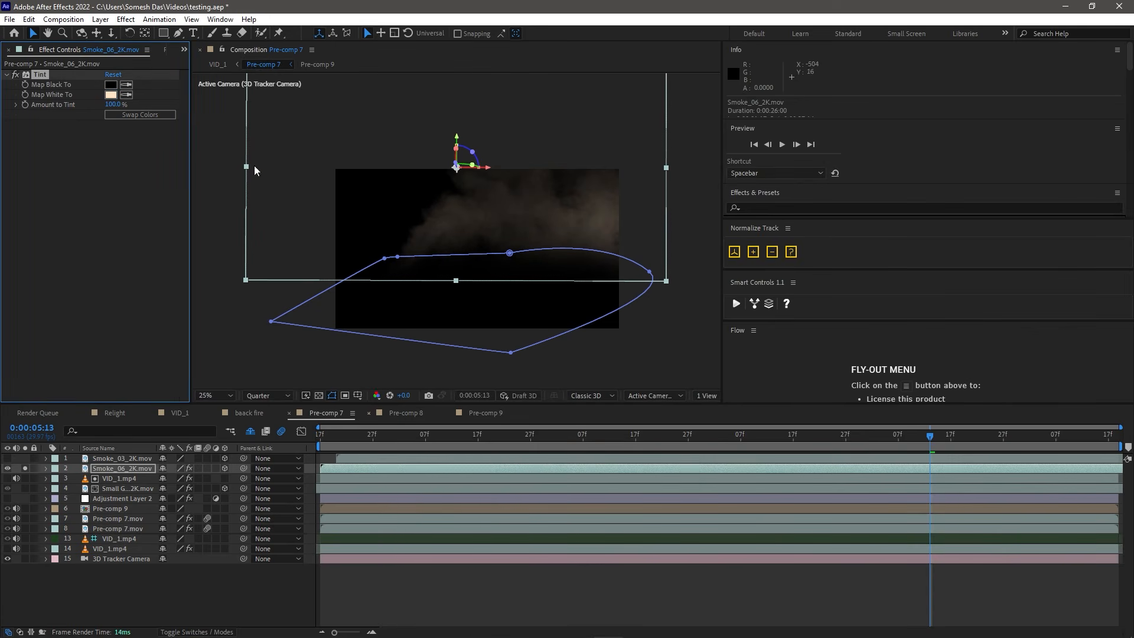
pyautogui.press('space')
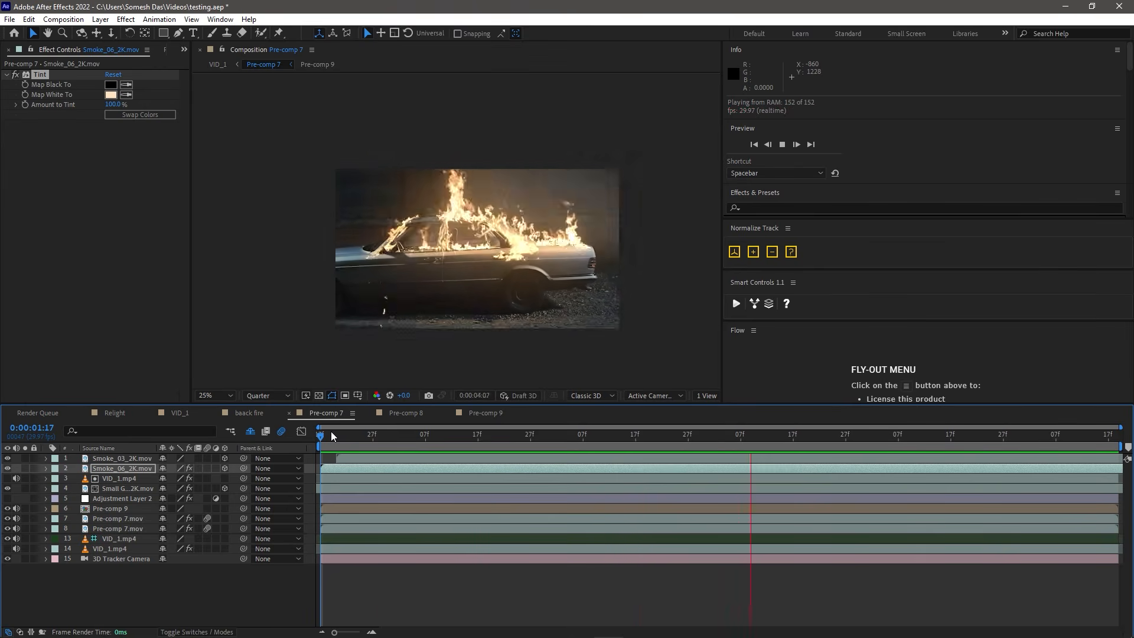
# Step: Reposition the Smoke_03_2K.mov layer up and to the left over the car, and play back the shot from the start
pyautogui.click(122, 459)
pyautogui.moveTo(321, 436); pyautogui.dragTo(489, 436)
pyautogui.click(425, 255)
pyautogui.moveTo(426, 255); pyautogui.dragTo(385, 210)
pyautogui.click(331, 436)
pyautogui.press('space')
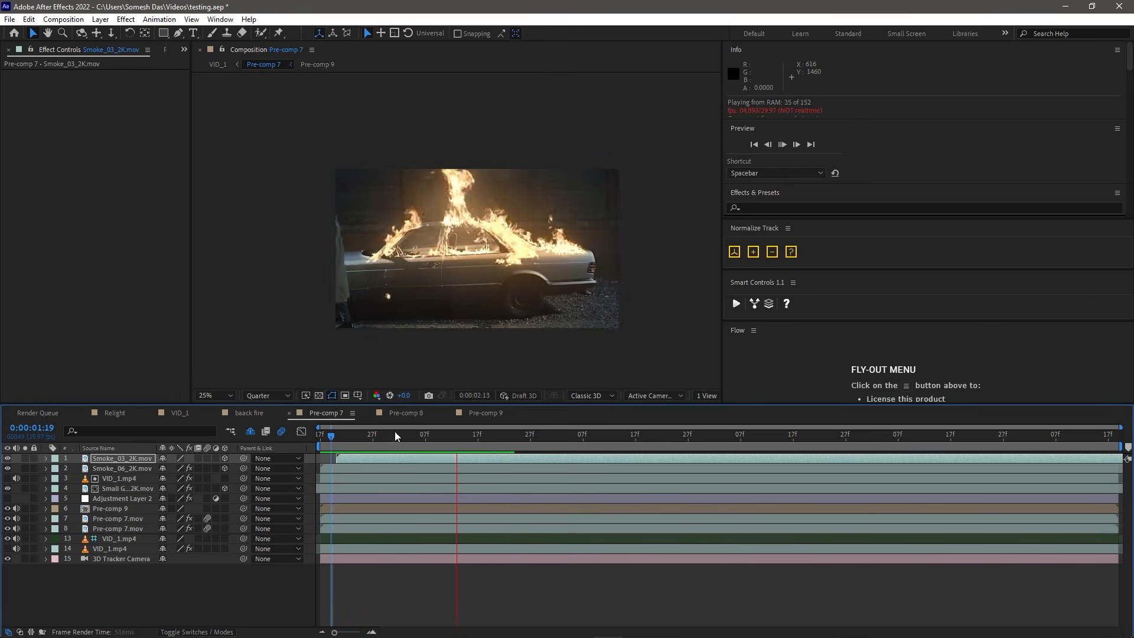
pyautogui.moveTo(426, 437); pyautogui.dragTo(416, 442)
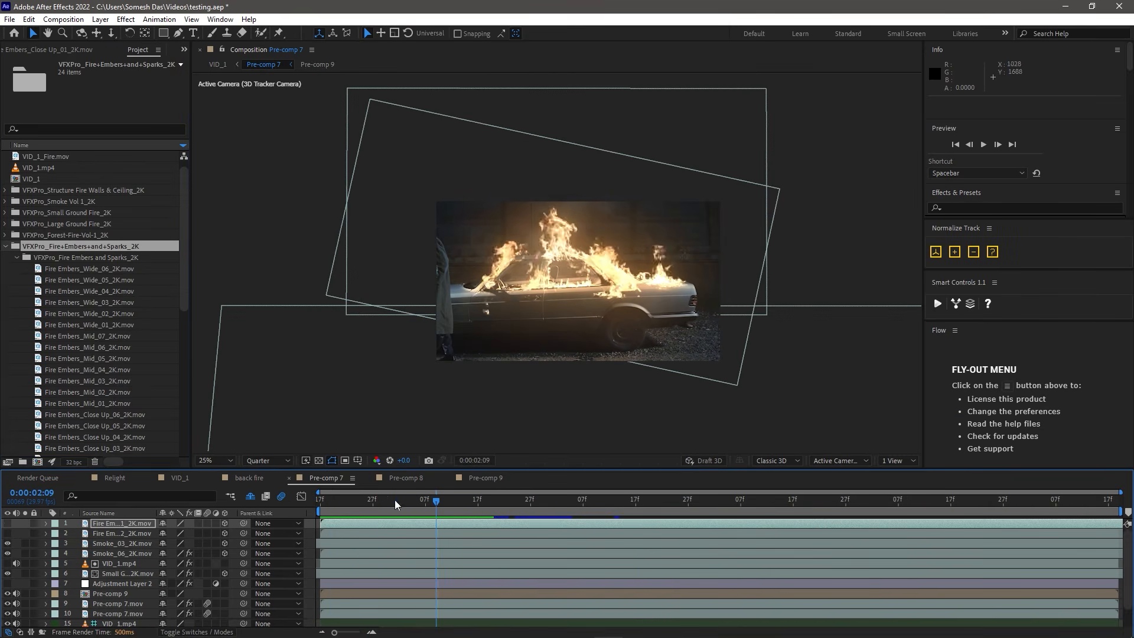
# Step: Preview the Fire Embers 60fps and Close Up clips and scrub through them to examine their sparks
pyautogui.doubleClick(74, 348)
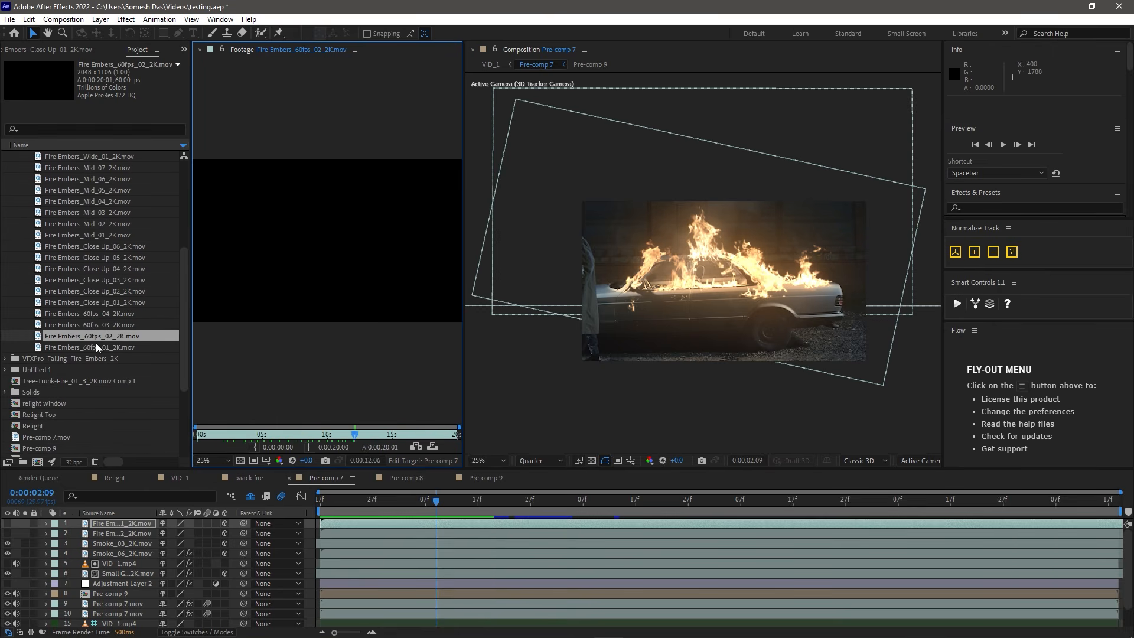
pyautogui.doubleClick(97, 348)
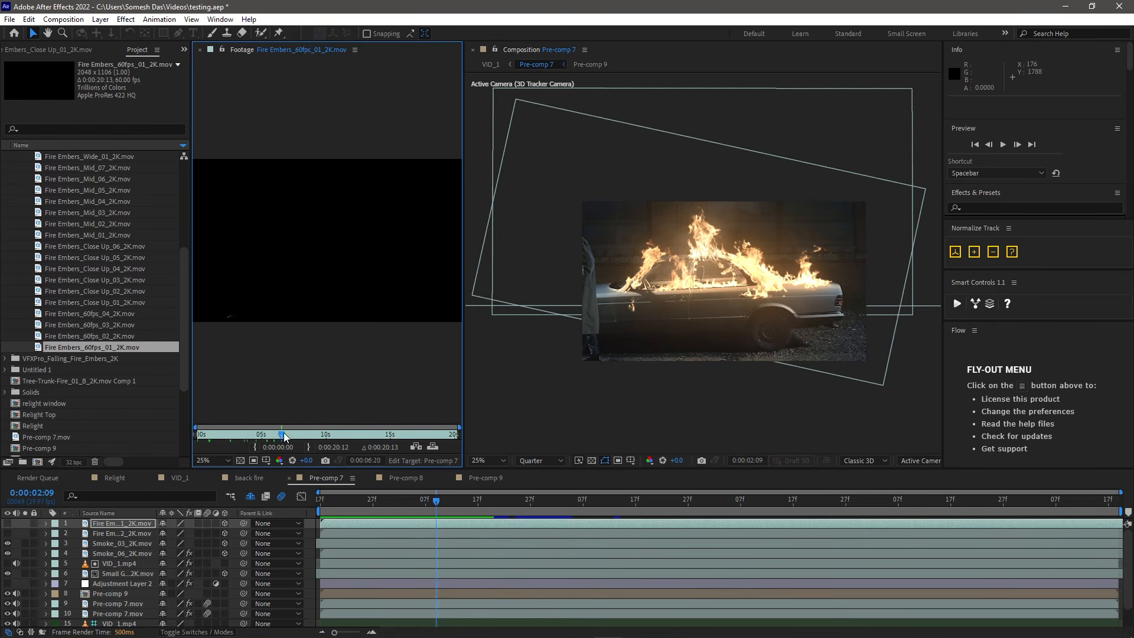
pyautogui.click(78, 314)
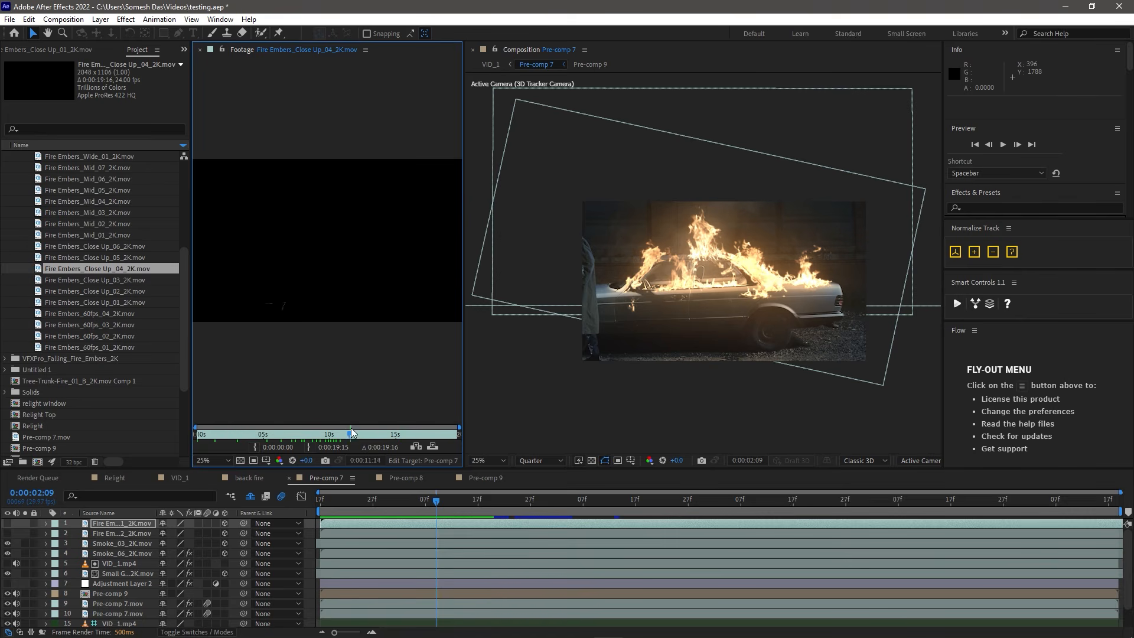
# Step: Add Fire Embers_Close Up_04_2K.mov as the top layer of Pre-comp 7, close the footage preview, and set its blending mode to Screen
pyautogui.moveTo(125, 269); pyautogui.dragTo(173, 522)
pyautogui.click(199, 50)
pyautogui.click(197, 632)
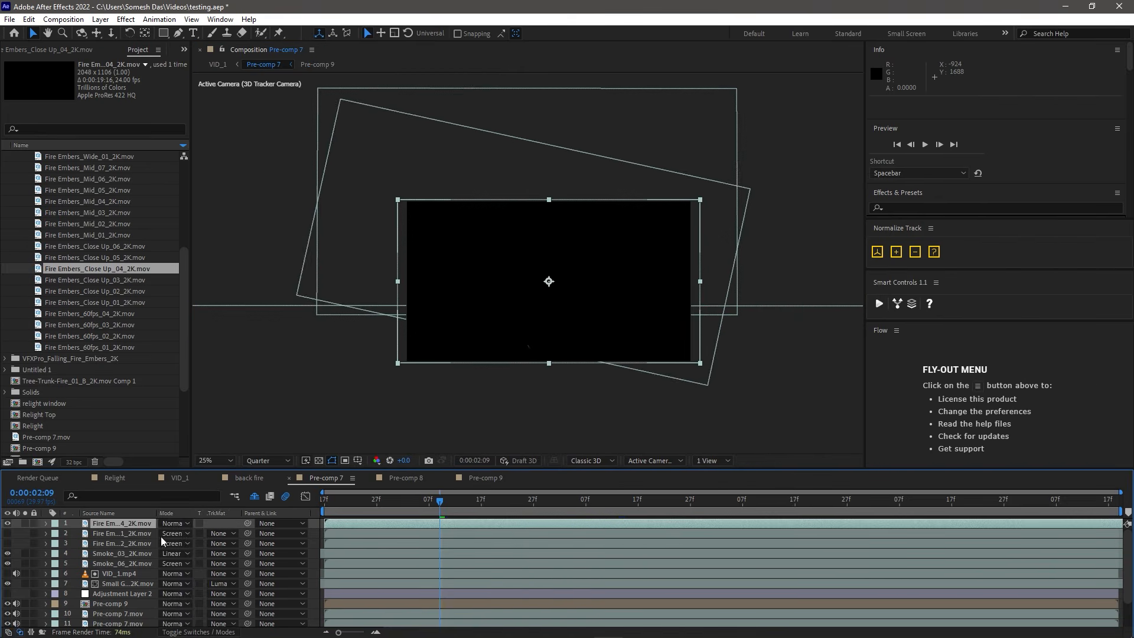
pyautogui.click(175, 524)
pyautogui.click(223, 162)
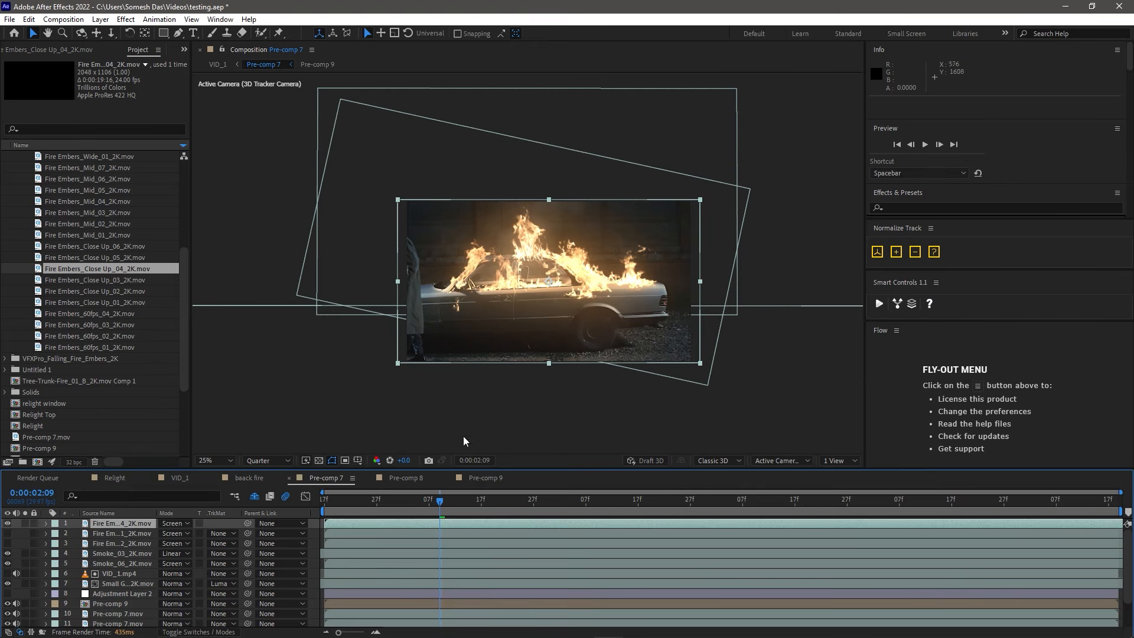
# Step: Make the Fire Embers_Close Up_04_2K.mov layer 3D and raise it over the flames to about position 976.5, 32, -1.8
pyautogui.moveTo(460, 501)
pyautogui.mouseDown()
pyautogui.moveTo(525, 503)
pyautogui.moveTo(466, 505)
pyautogui.mouseUp()
pyautogui.moveTo(524, 350); pyautogui.dragTo(586, 281)
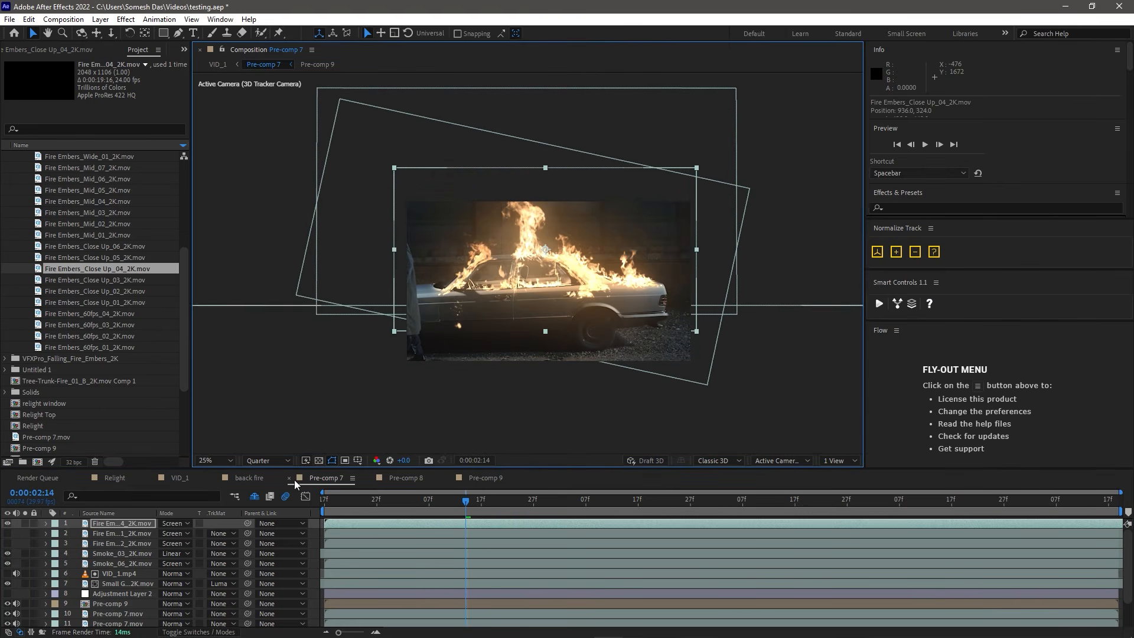
pyautogui.click(229, 632)
pyautogui.click(224, 523)
pyautogui.moveTo(465, 500); pyautogui.dragTo(520, 505)
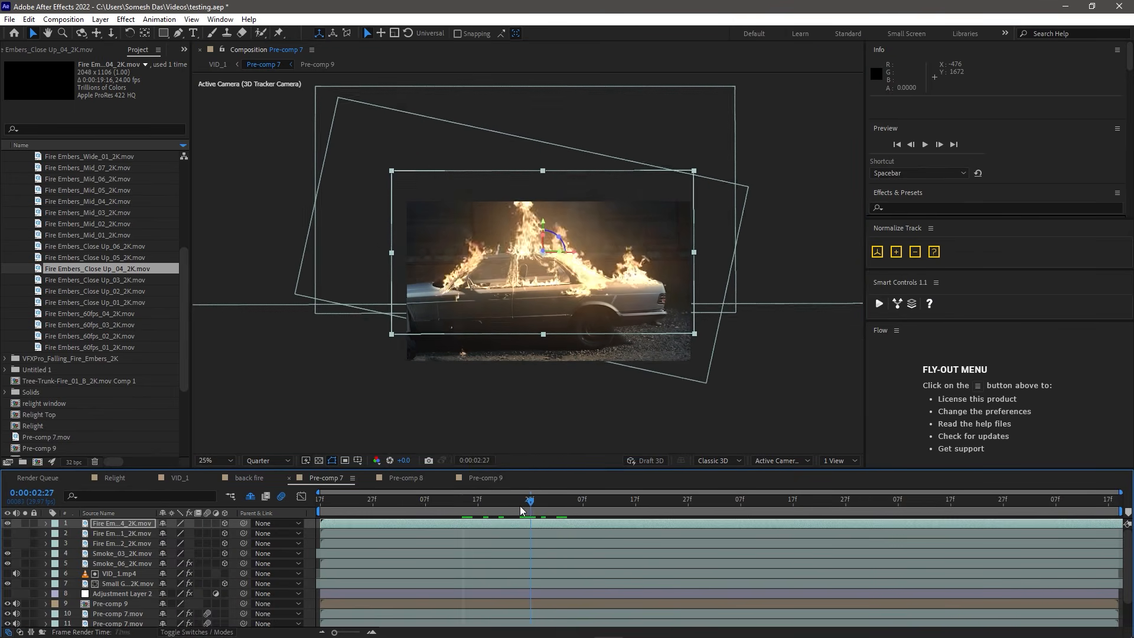
pyautogui.moveTo(584, 290); pyautogui.dragTo(592, 244)
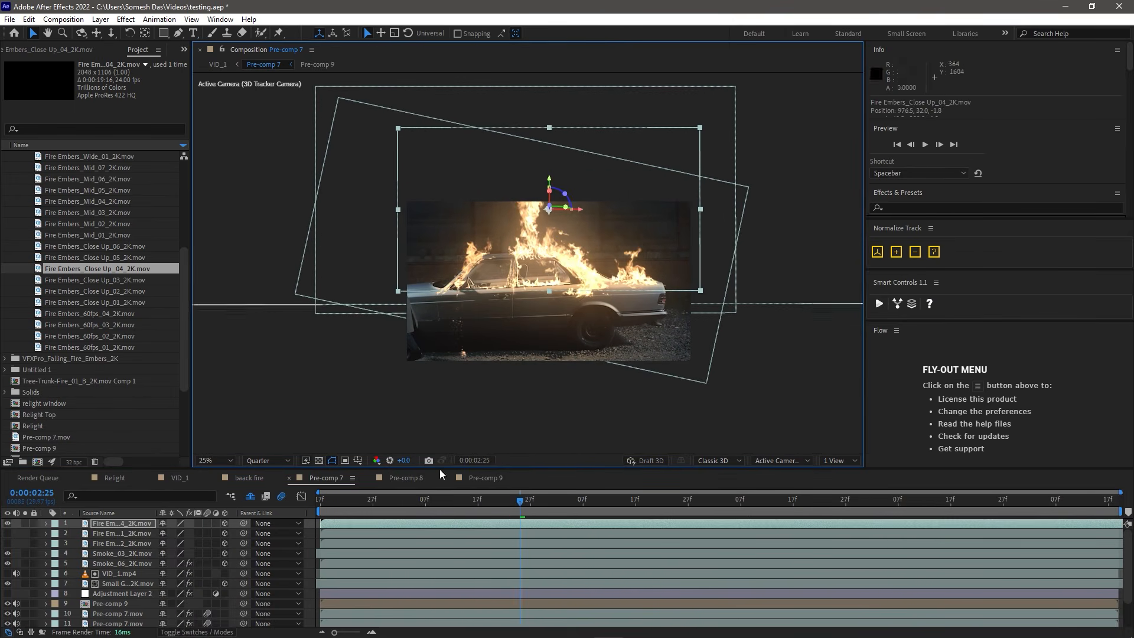
# Step: Scale the Fire Embers_Close Up_04_2K.mov layer to 82% and shift it left over the burning roof
pyautogui.press('s')
pyautogui.moveTo(177, 533); pyautogui.dragTo(166, 533)
pyautogui.moveTo(520, 500); pyautogui.dragTo(577, 499)
pyautogui.moveTo(652, 257); pyautogui.dragTo(590, 244)
# Step: Scrub the opening frames and play back the shot from the start to check the close-up embers over the fire
pyautogui.click(326, 501)
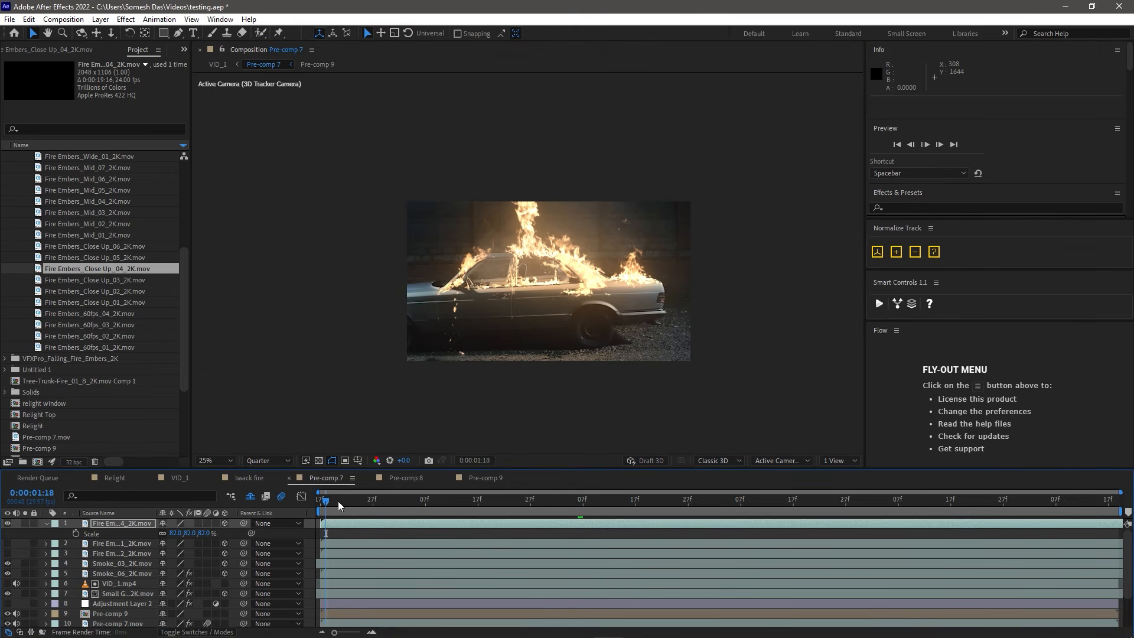
pyautogui.click(347, 502)
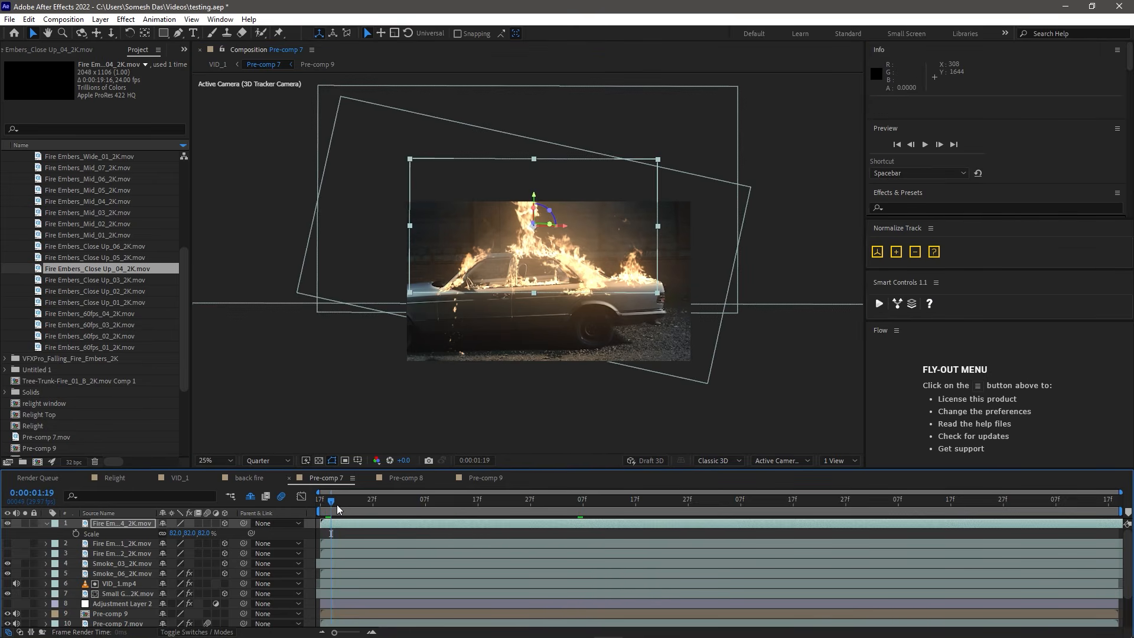
pyautogui.click(368, 501)
pyautogui.click(439, 409)
pyautogui.moveTo(352, 502); pyautogui.dragTo(321, 496)
pyautogui.press('space')
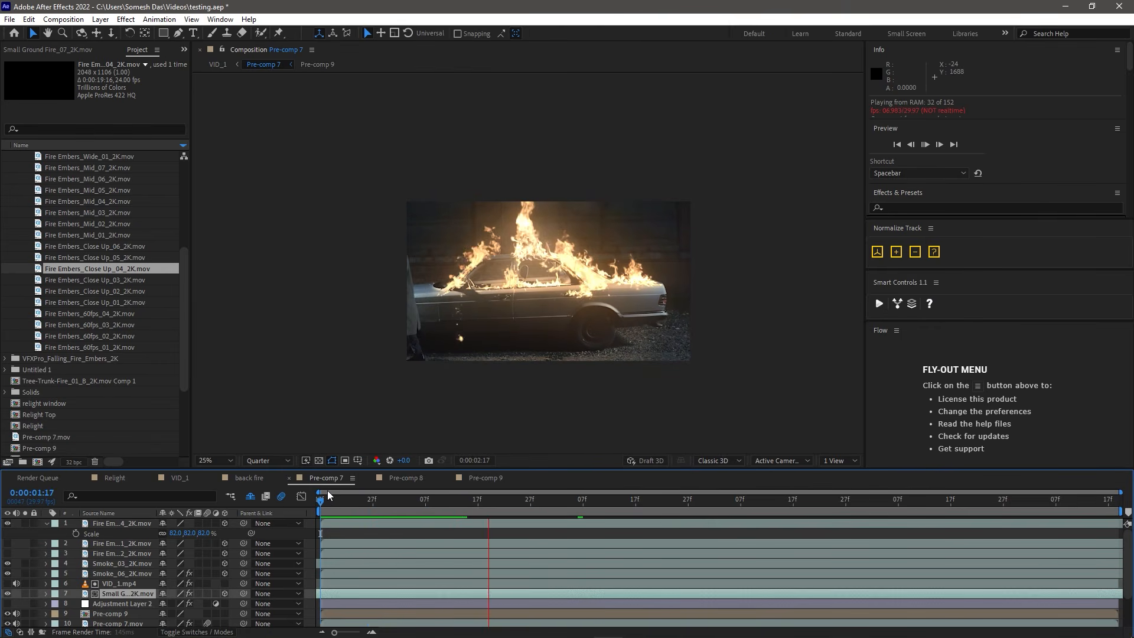
# Step: Show the Fire Embers_Close Up_01_2K.mov and Fire Embers_Mid_02_2K.mov layers and play back the shot with all embers
pyautogui.moveTo(353, 503); pyautogui.dragTo(389, 503)
pyautogui.click(106, 545)
pyautogui.click(107, 553)
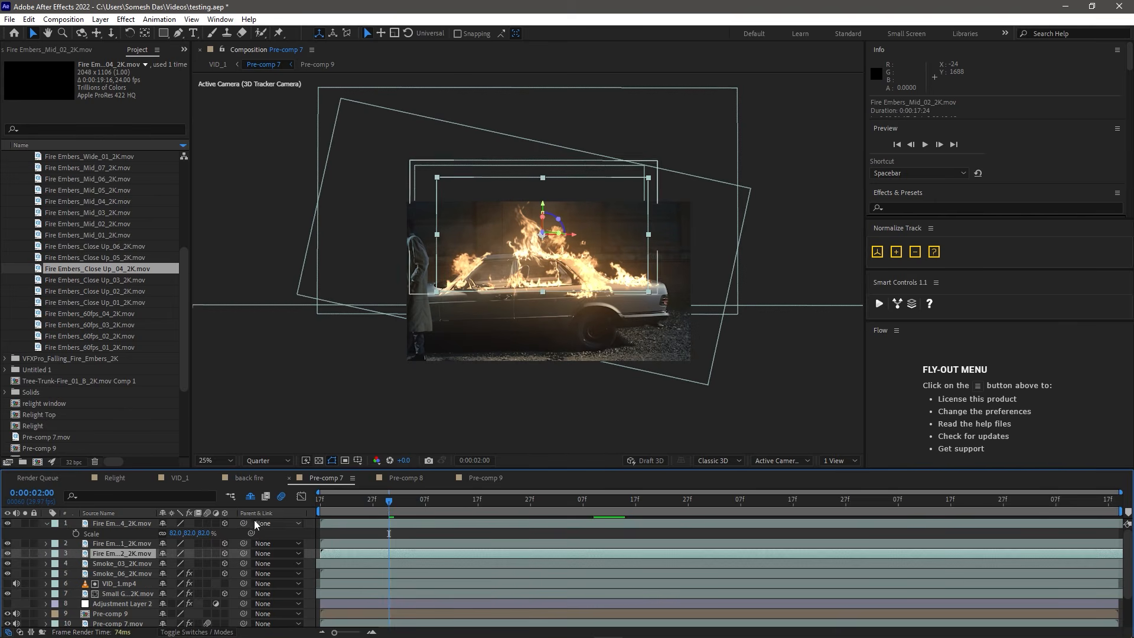
pyautogui.click(346, 501)
pyautogui.press('space')
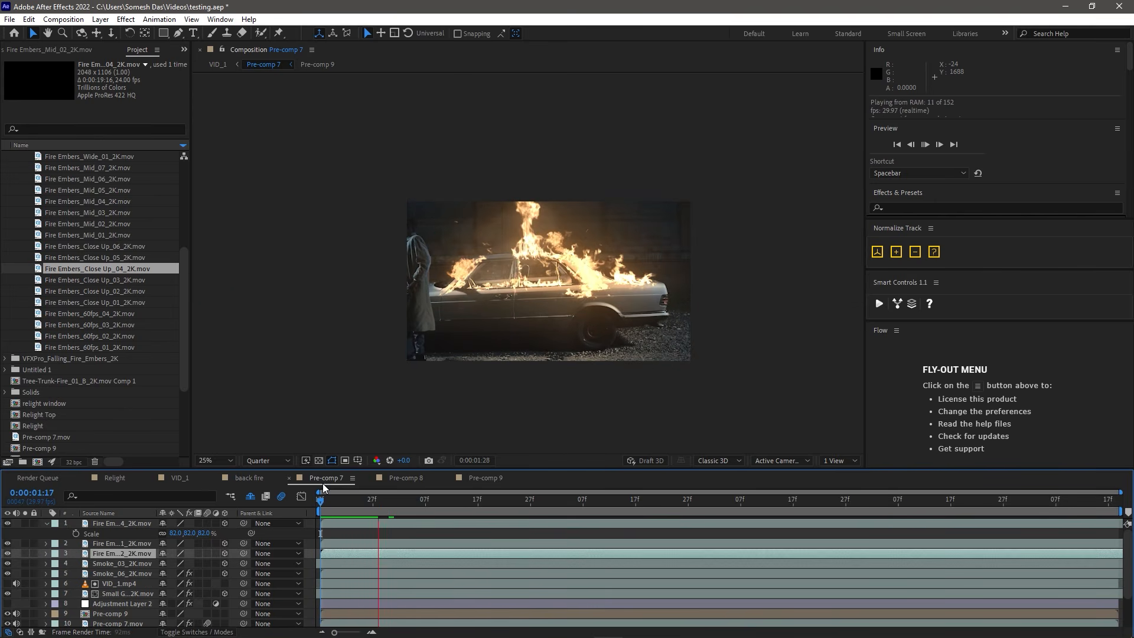